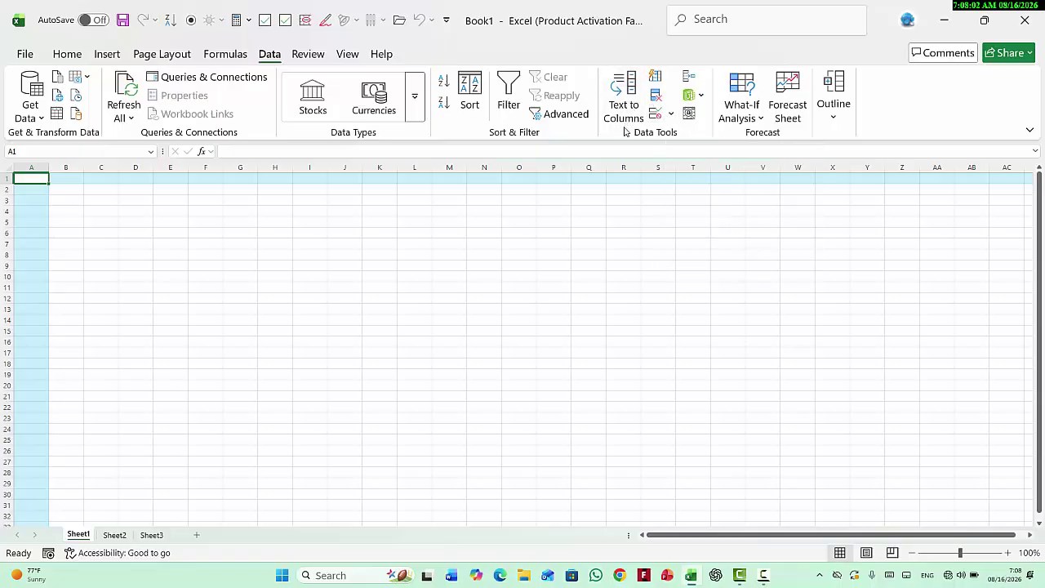
ctrl+scroll(646, 211, up, 5)
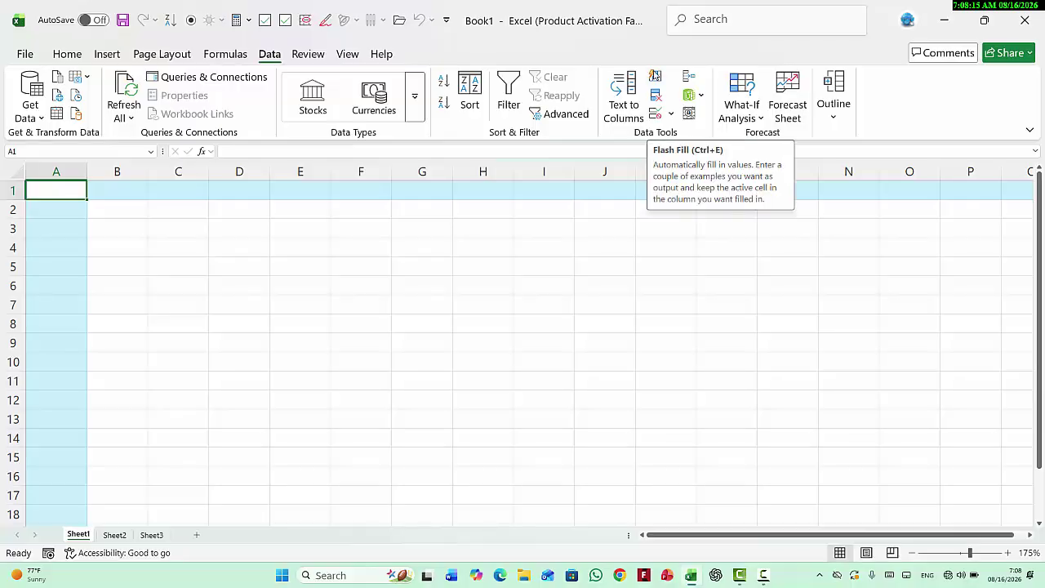
click(70, 54)
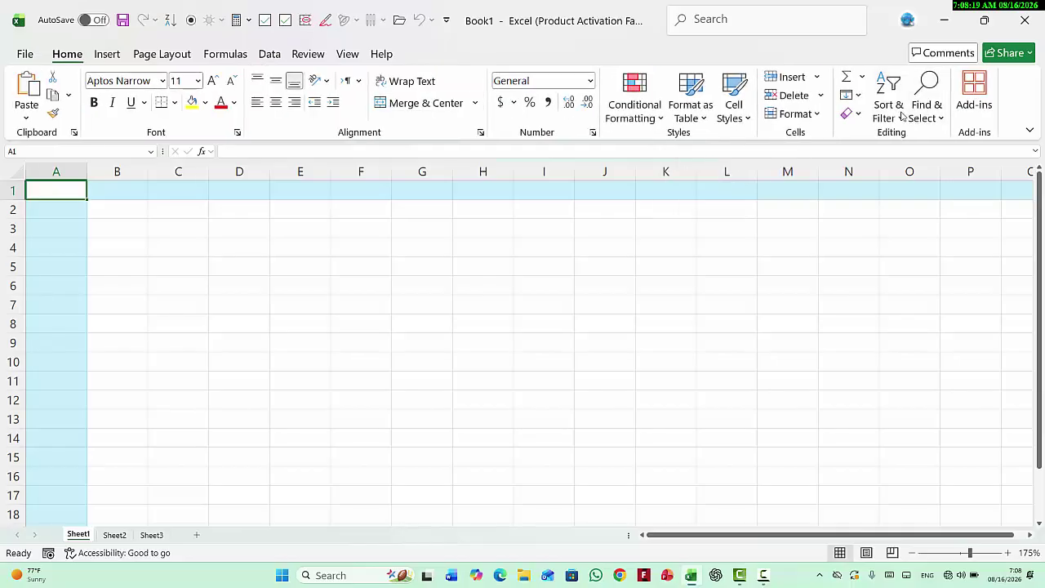
click(897, 115)
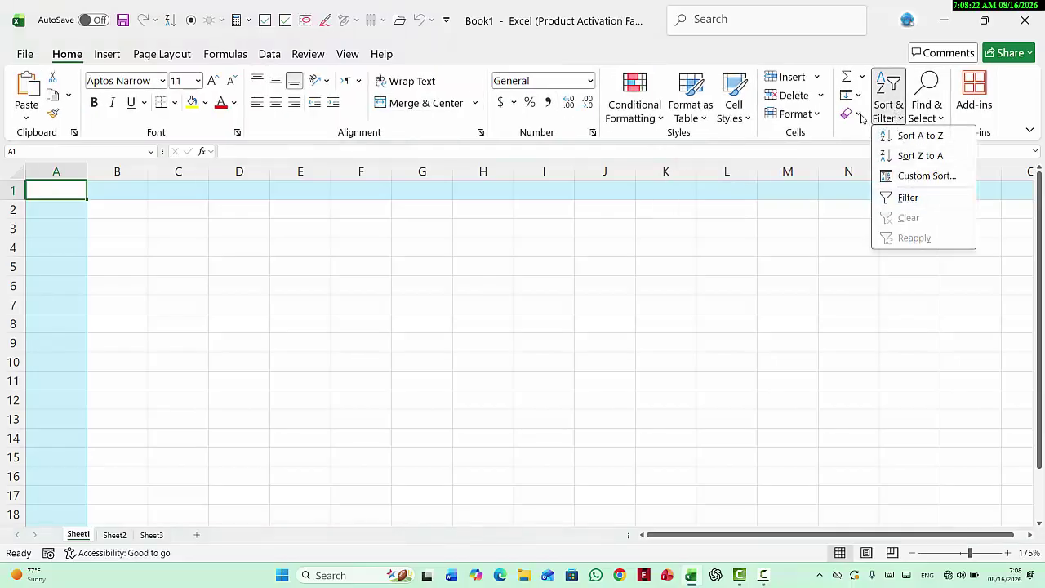
click(861, 118)
click(857, 97)
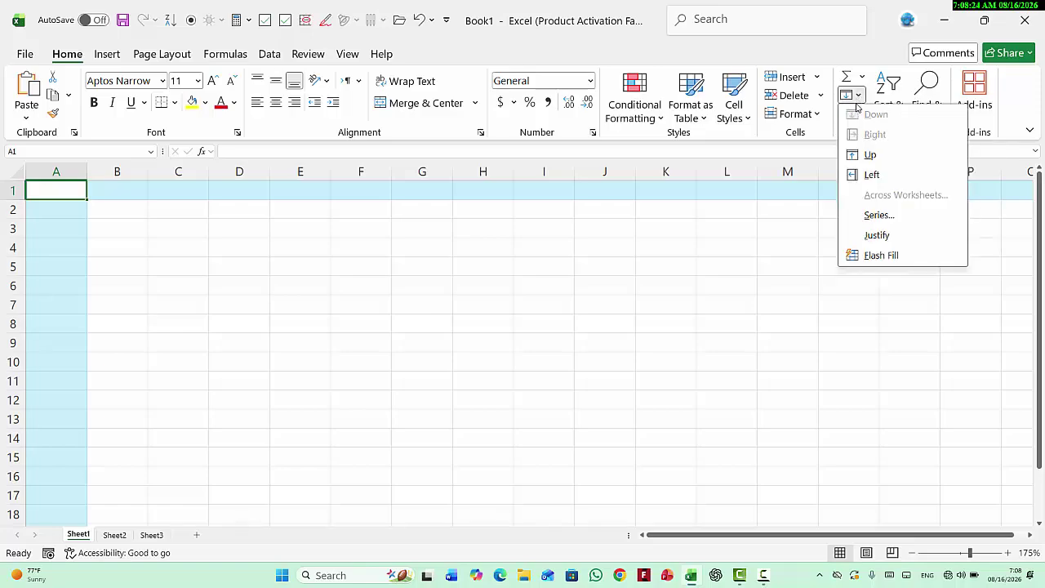
key(Escape)
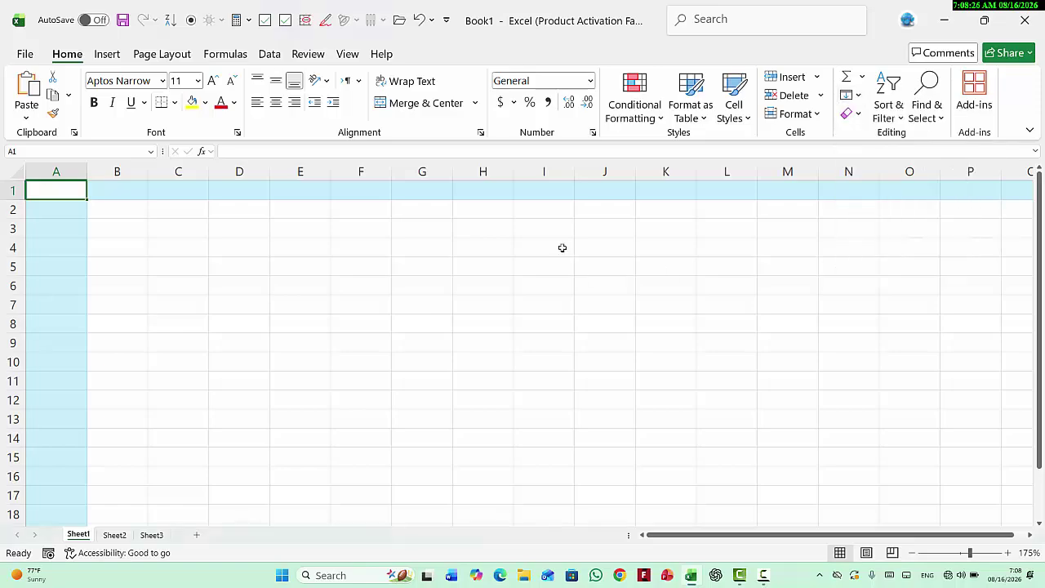
click(269, 54)
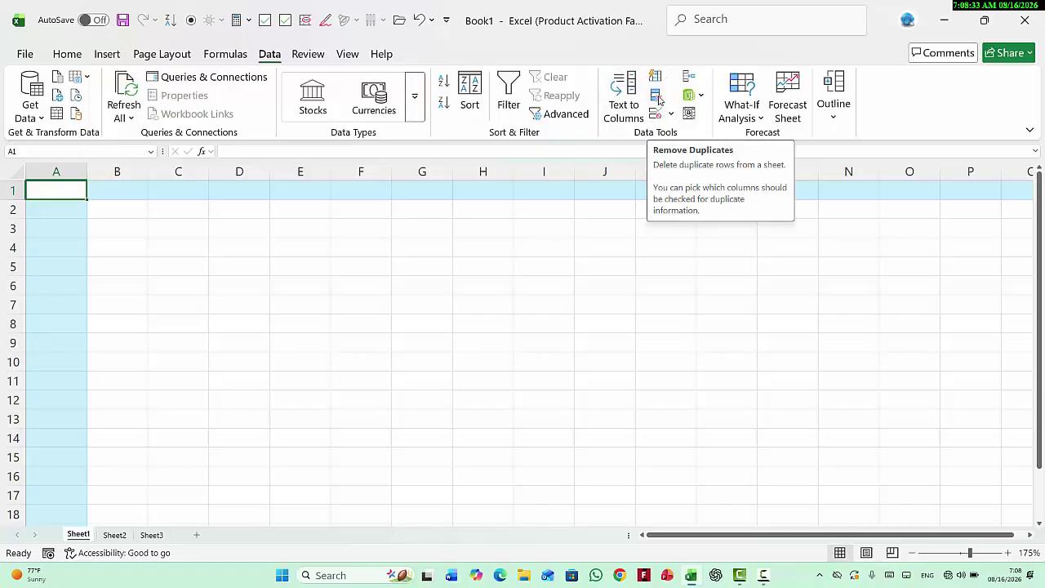
Open the recent workbook students marks.xlsx and show the table from its ID column
click(23, 56)
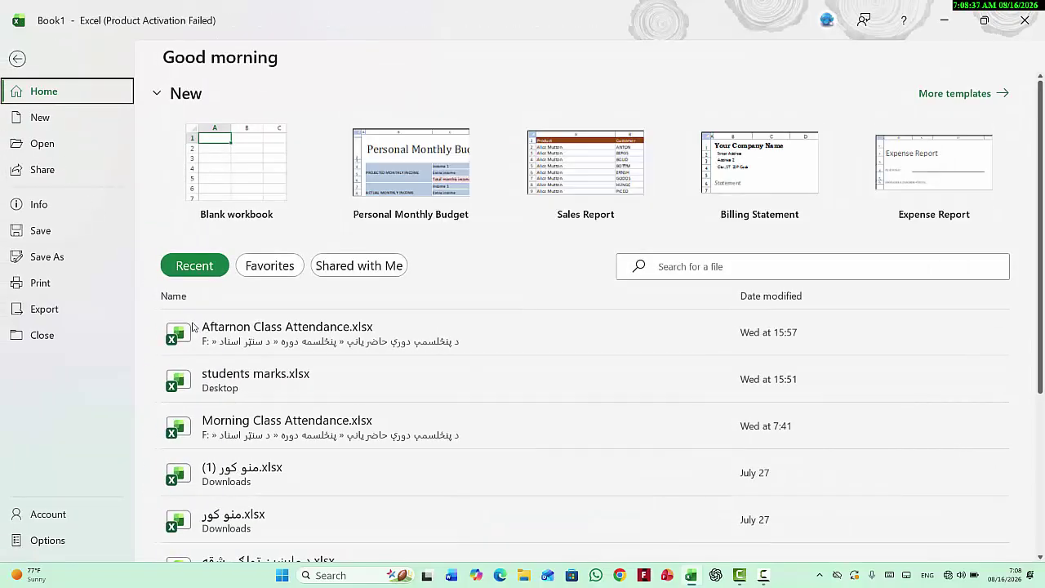
click(266, 372)
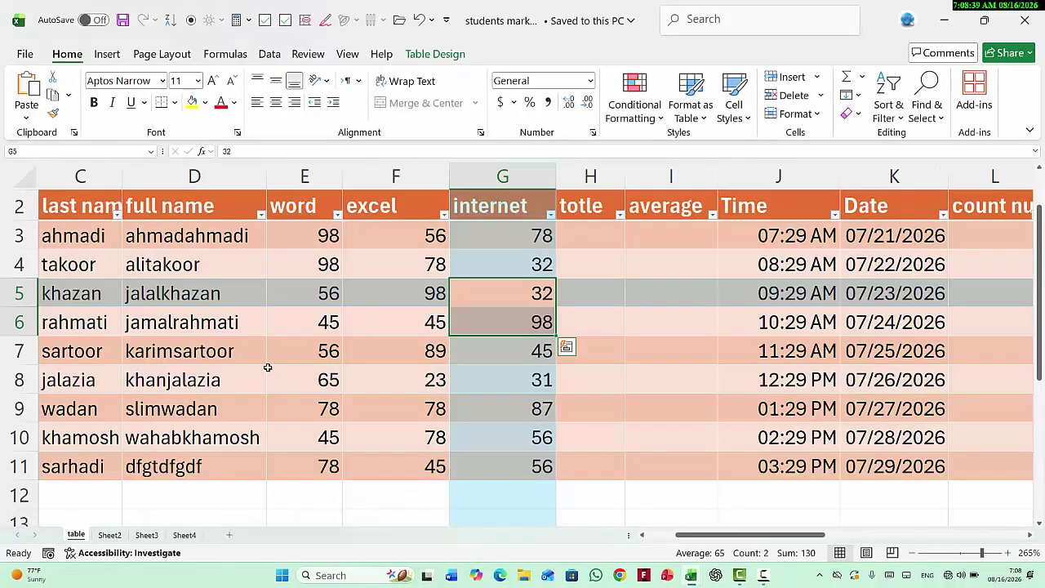
drag(681, 537, 649, 552)
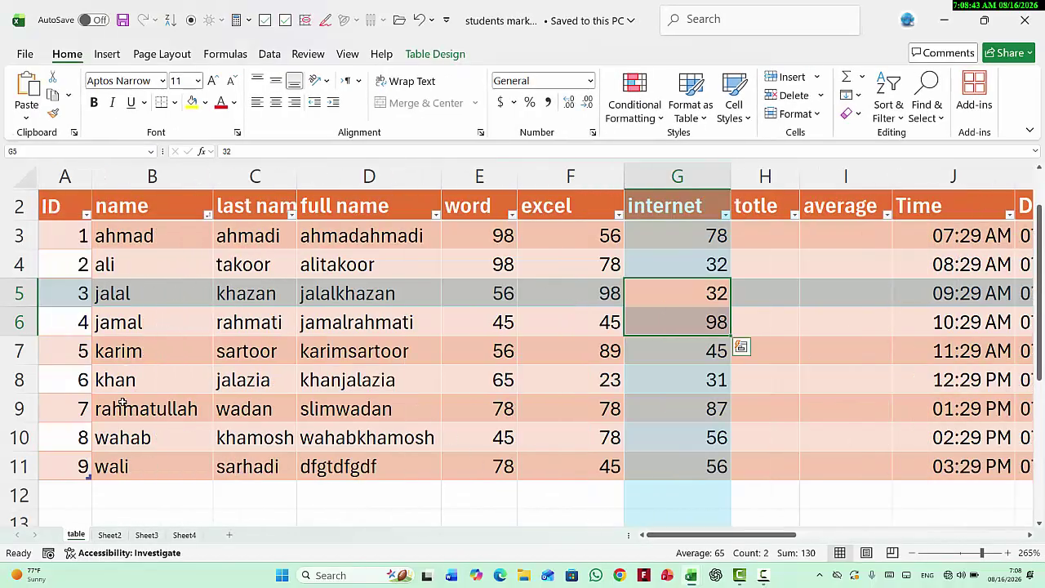
click(114, 205)
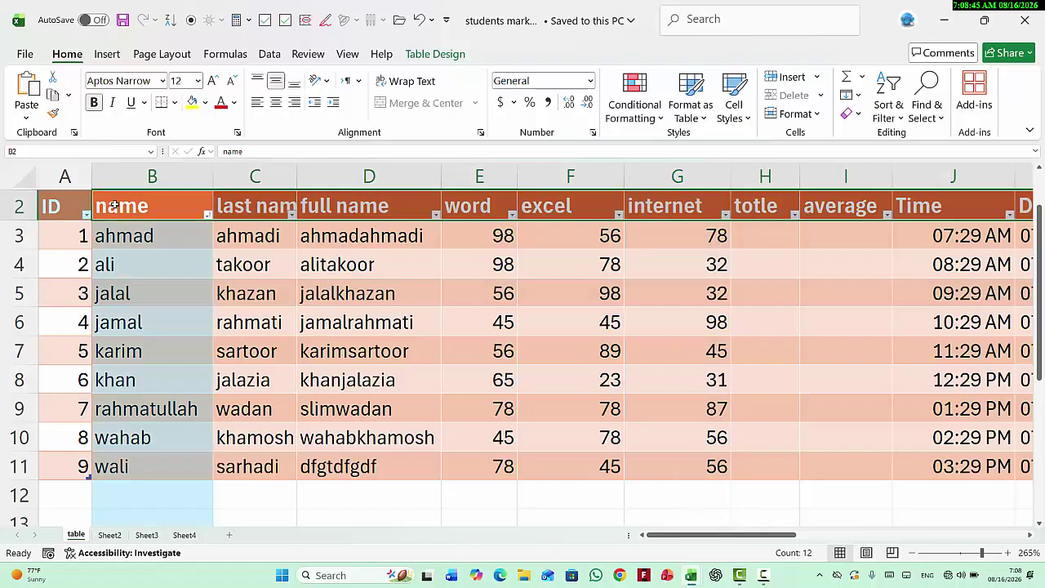
click(198, 260)
click(64, 208)
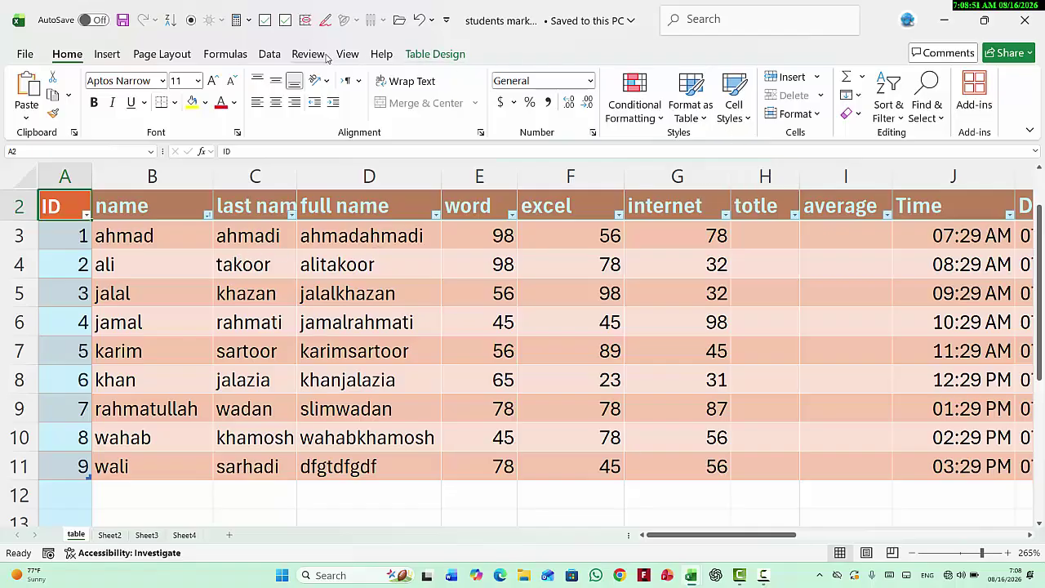
click(271, 55)
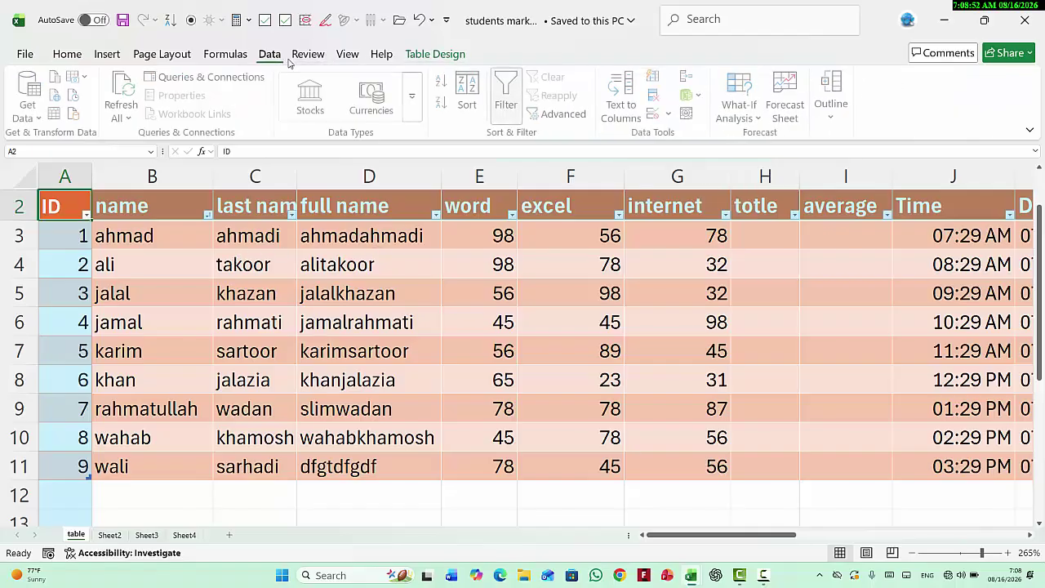
click(655, 98)
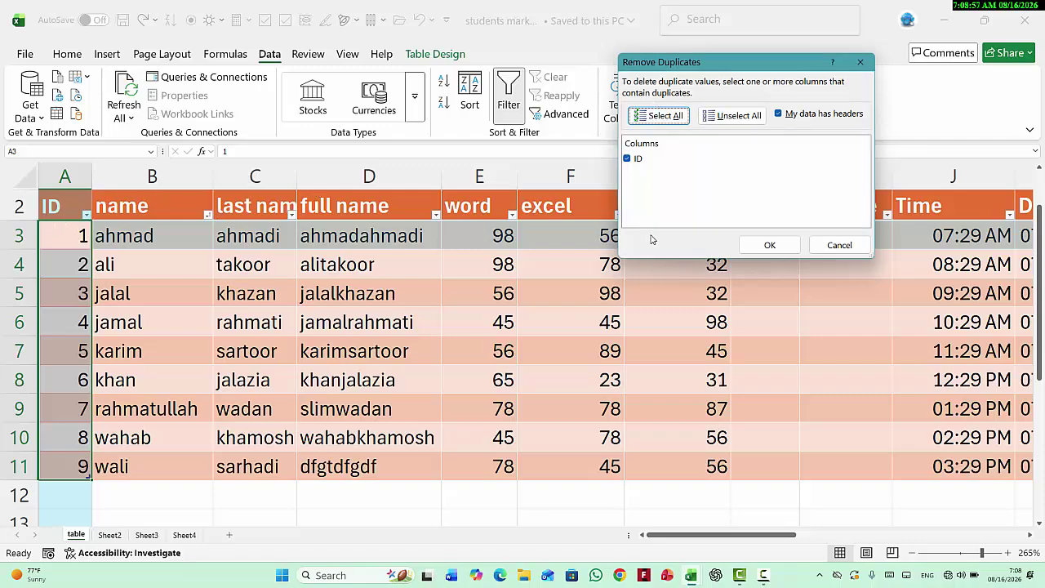
click(833, 247)
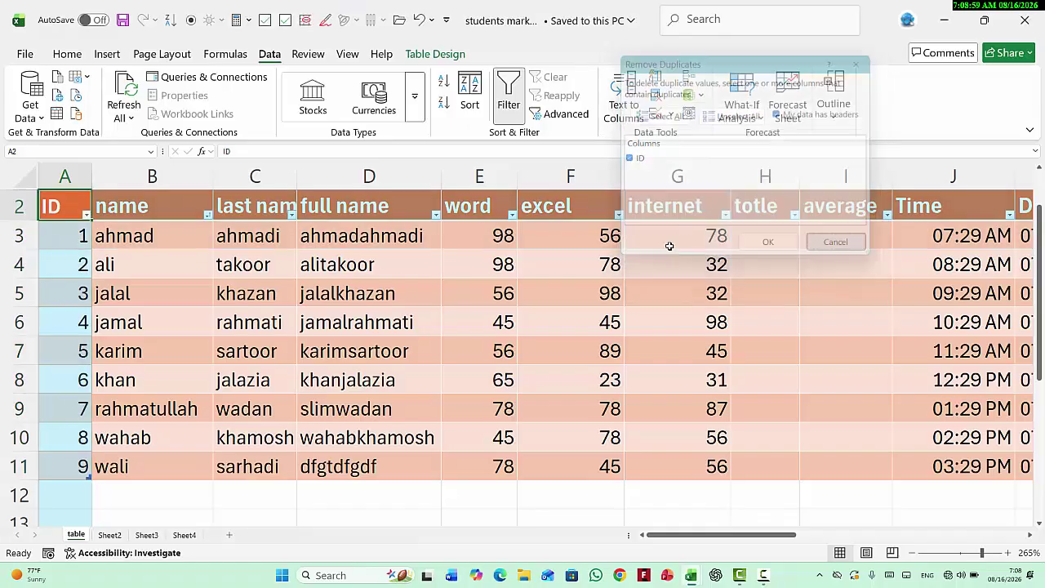
Start Remove Duplicates from the name header cell and exclude the last name, full name, word and excel columns
click(135, 209)
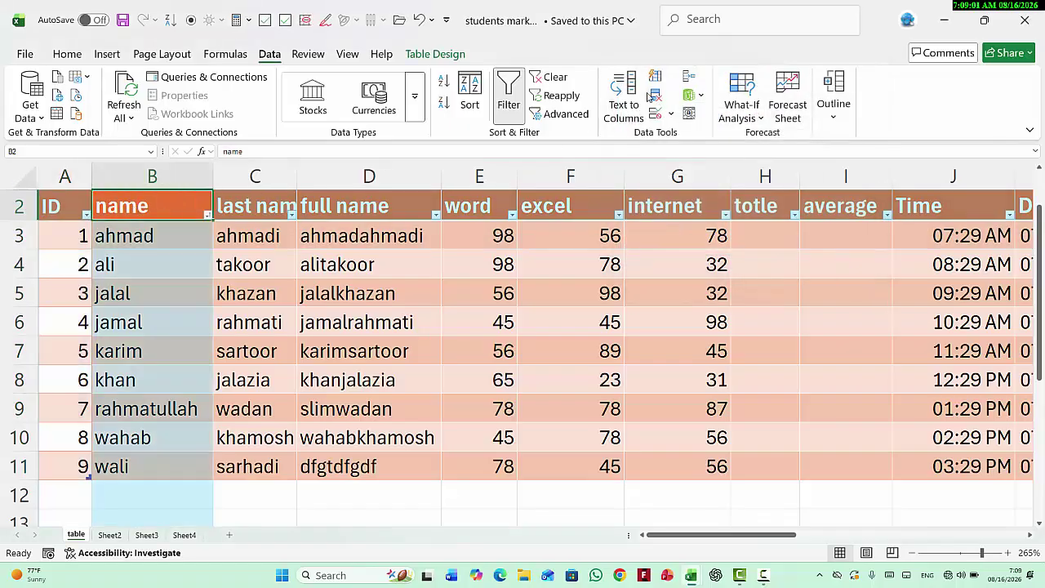
click(659, 96)
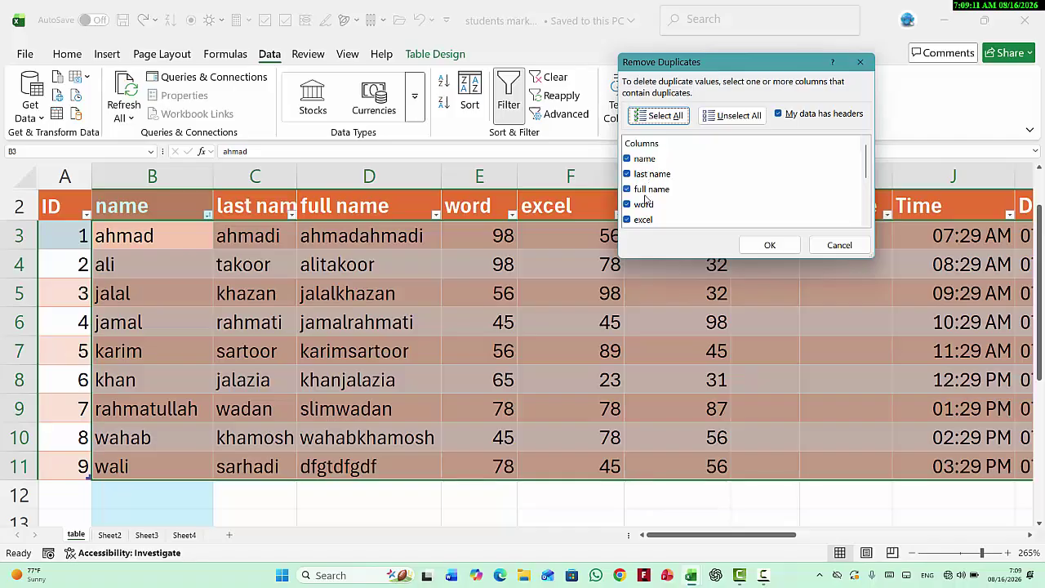
click(627, 174)
click(627, 189)
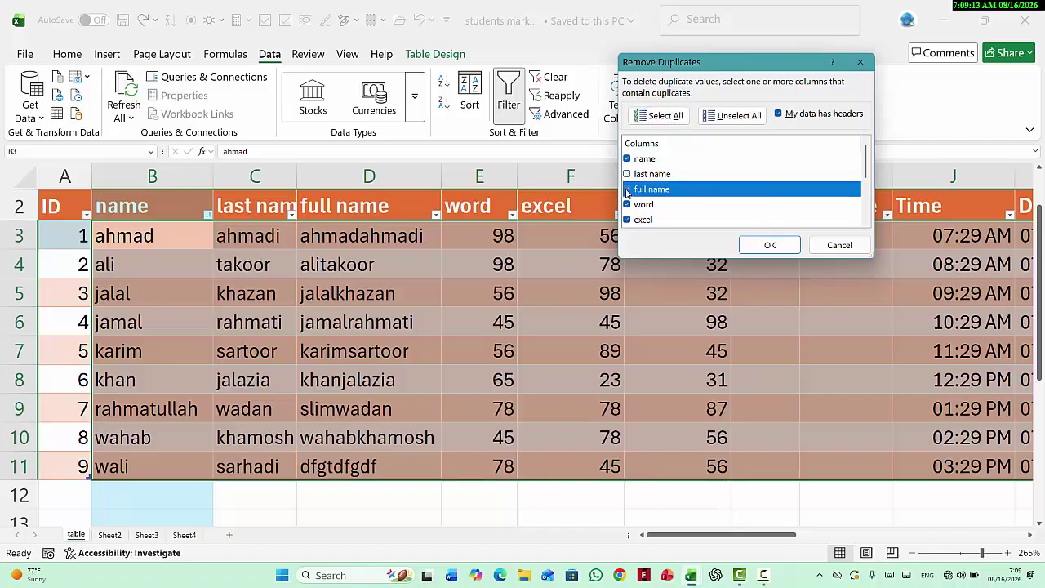
click(627, 204)
click(627, 219)
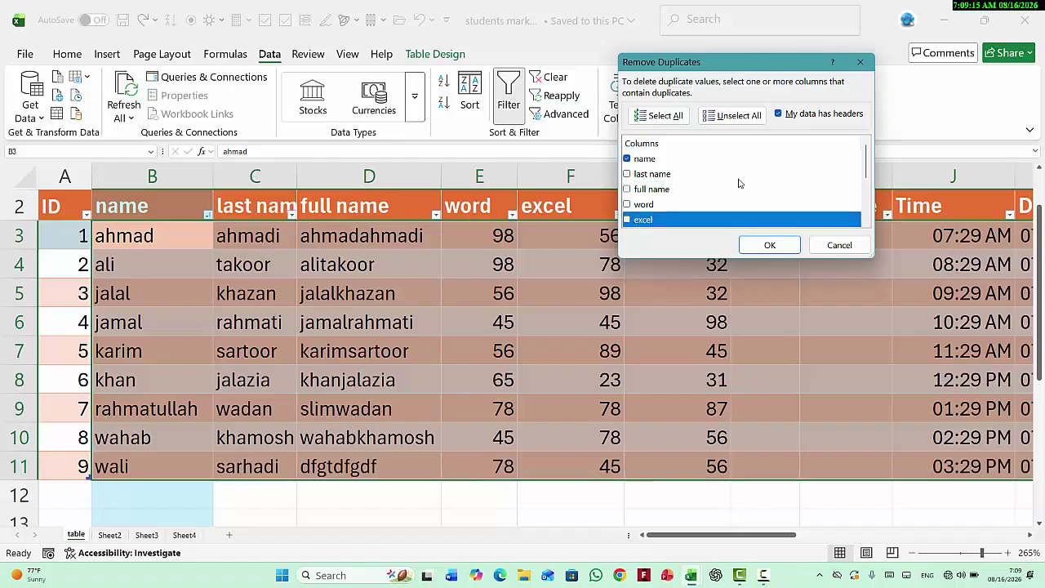
Exclude the internet, totle, average, Time, Date, count nu and Email columns from the duplicate check
scroll(747, 193, down, 2)
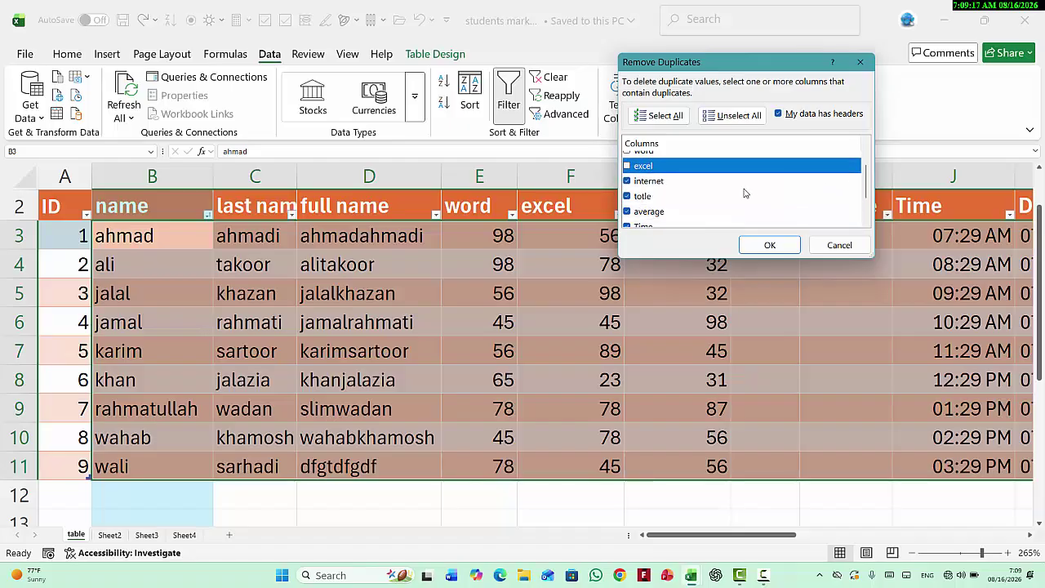
click(627, 181)
click(627, 196)
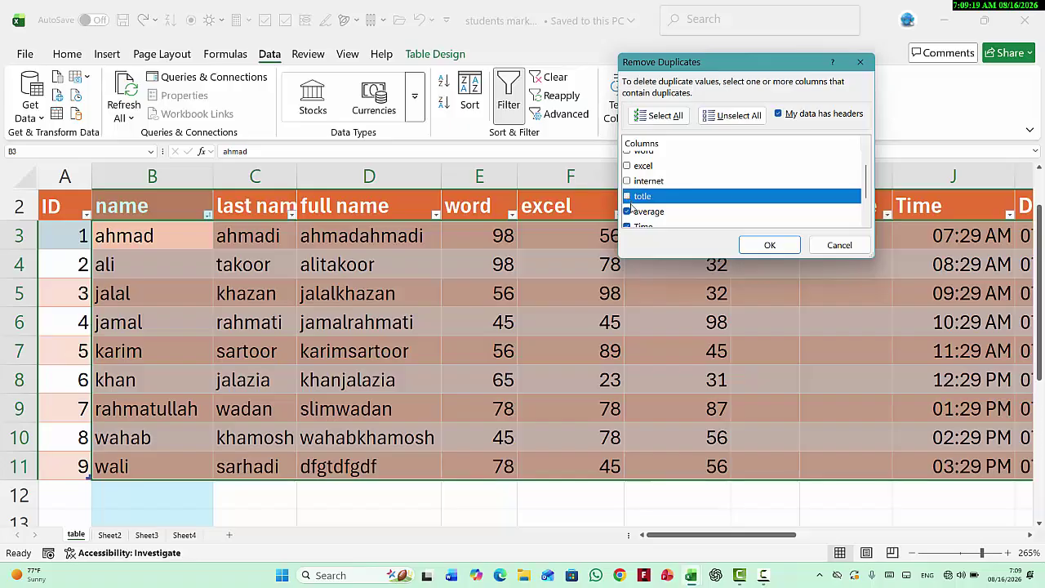
click(627, 212)
click(627, 225)
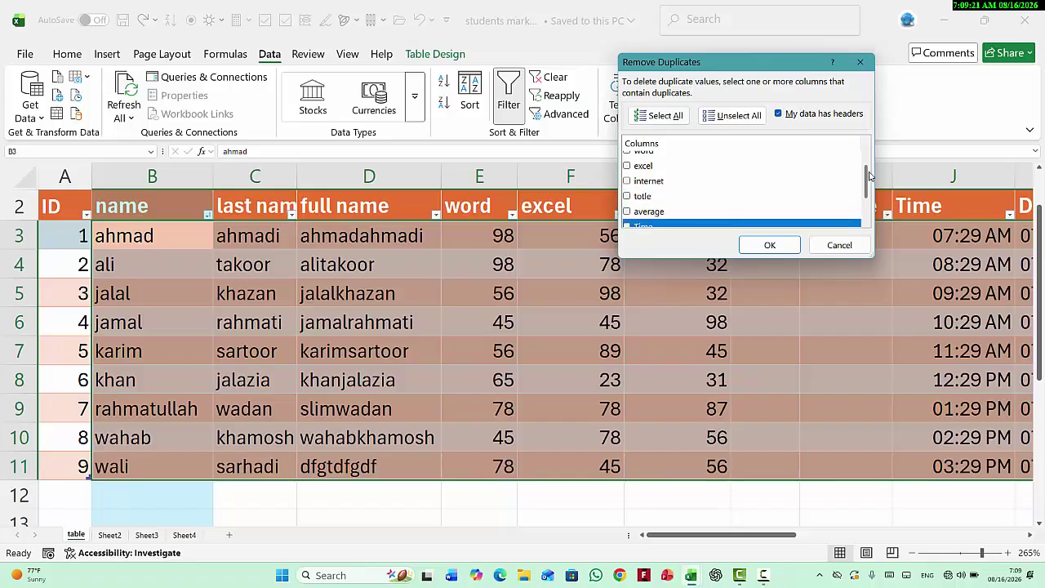
drag(870, 178, 867, 203)
click(628, 189)
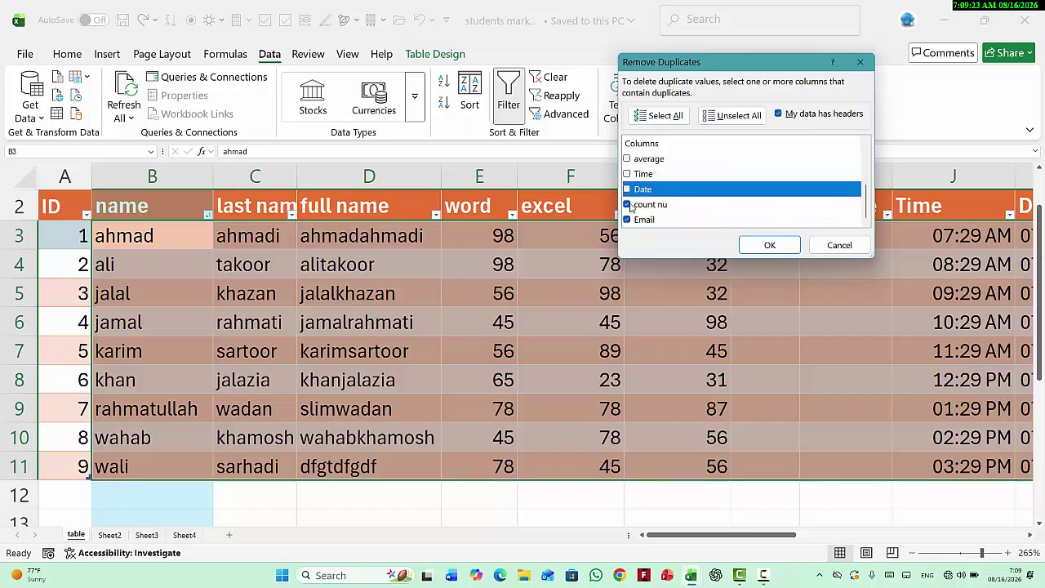
click(627, 204)
click(627, 219)
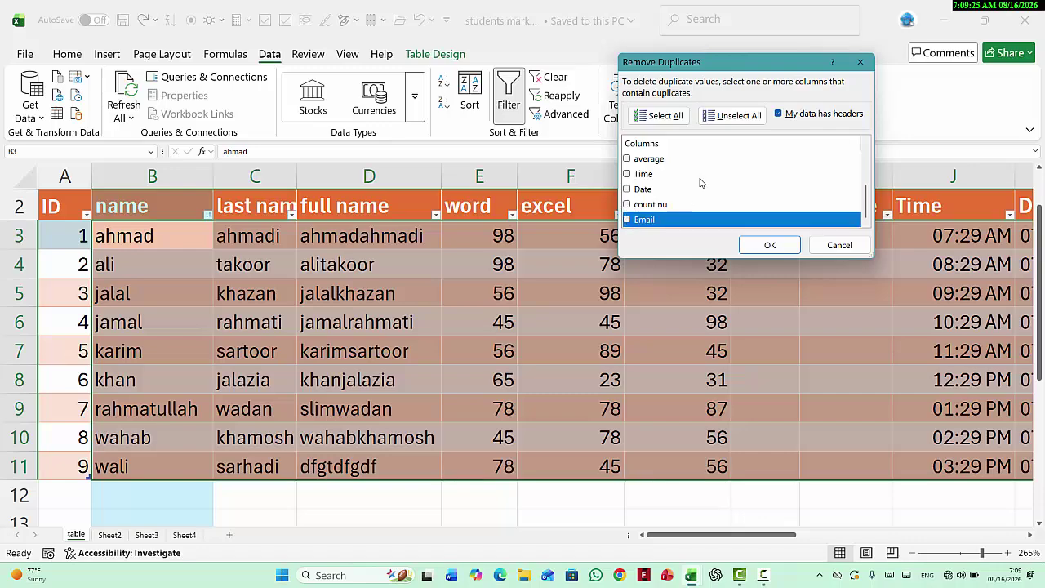
Run the duplicate removal on the name column only and dismiss the result message
scroll(700, 182, up, 3)
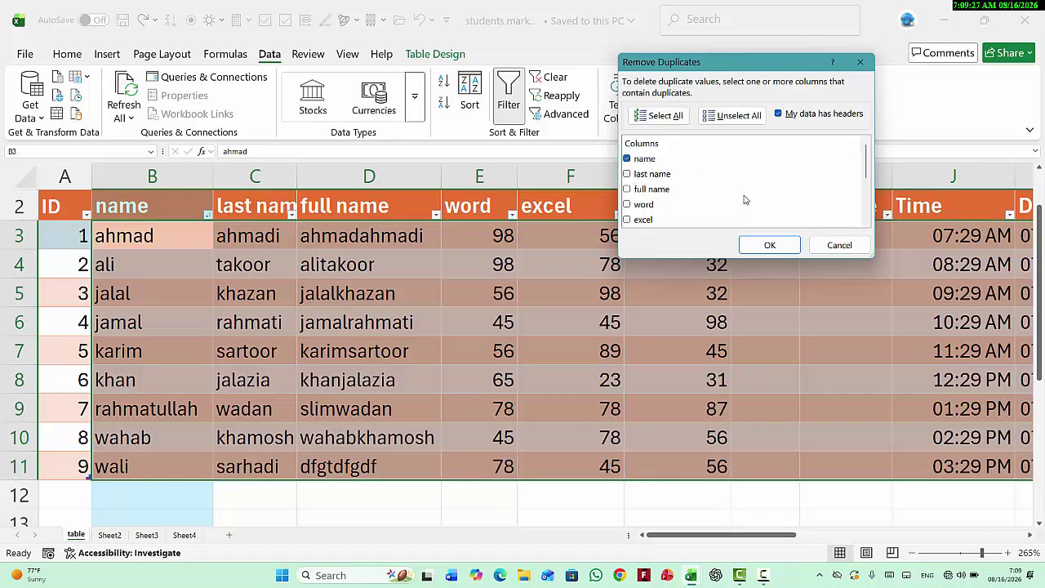
click(764, 245)
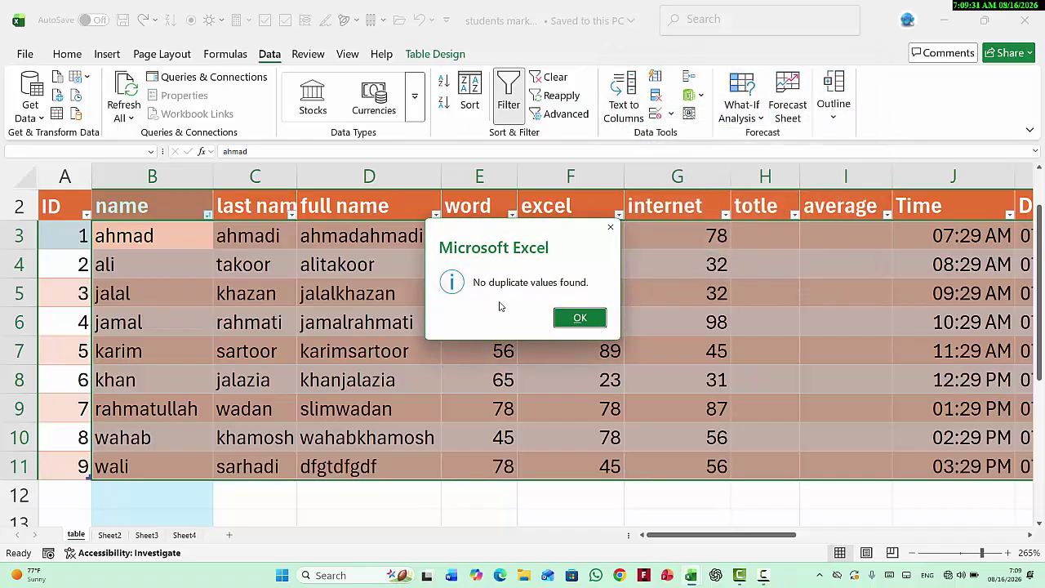
click(580, 320)
click(144, 238)
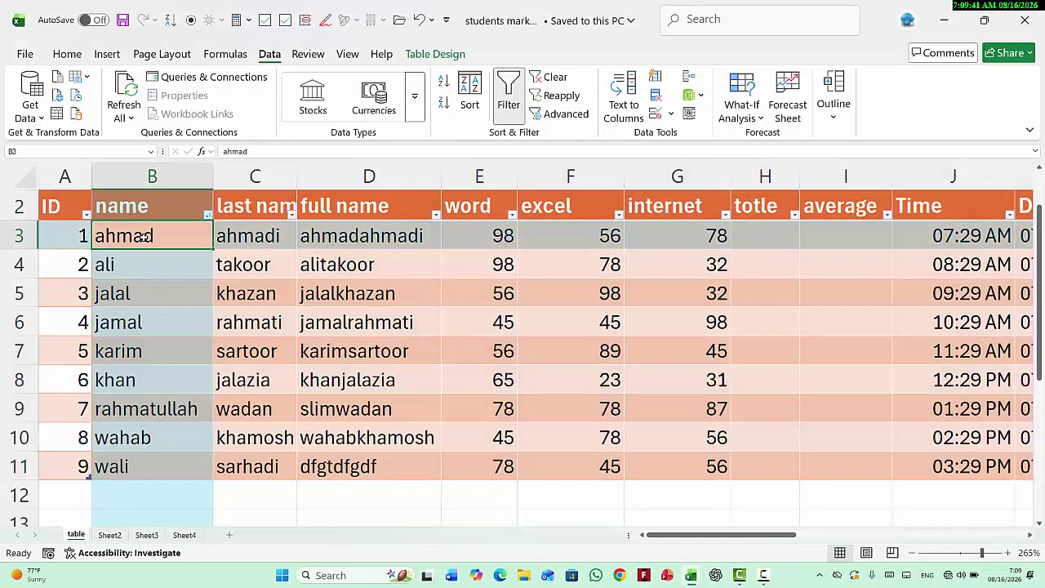
click(160, 370)
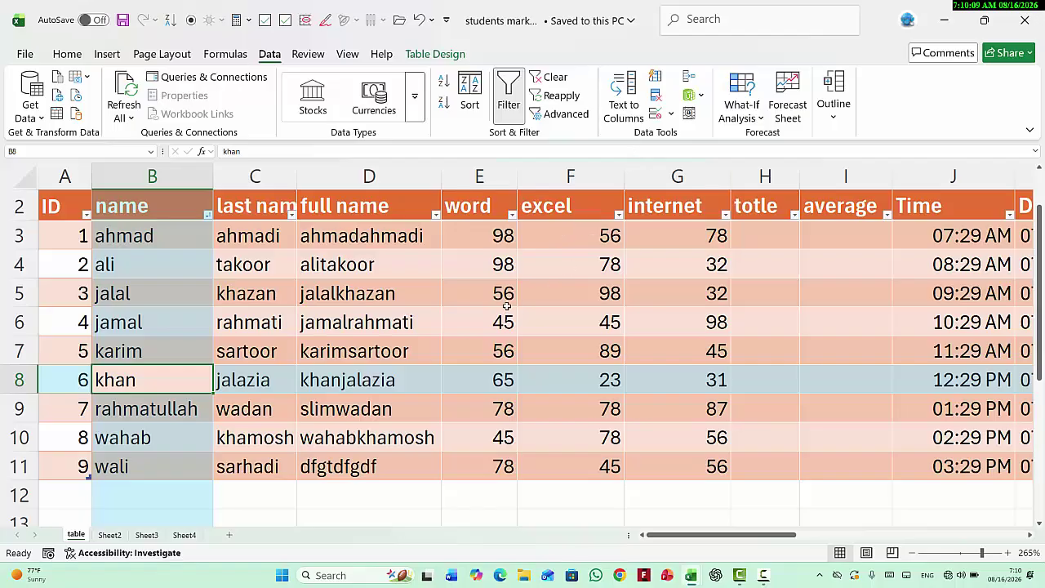
click(67, 54)
click(643, 110)
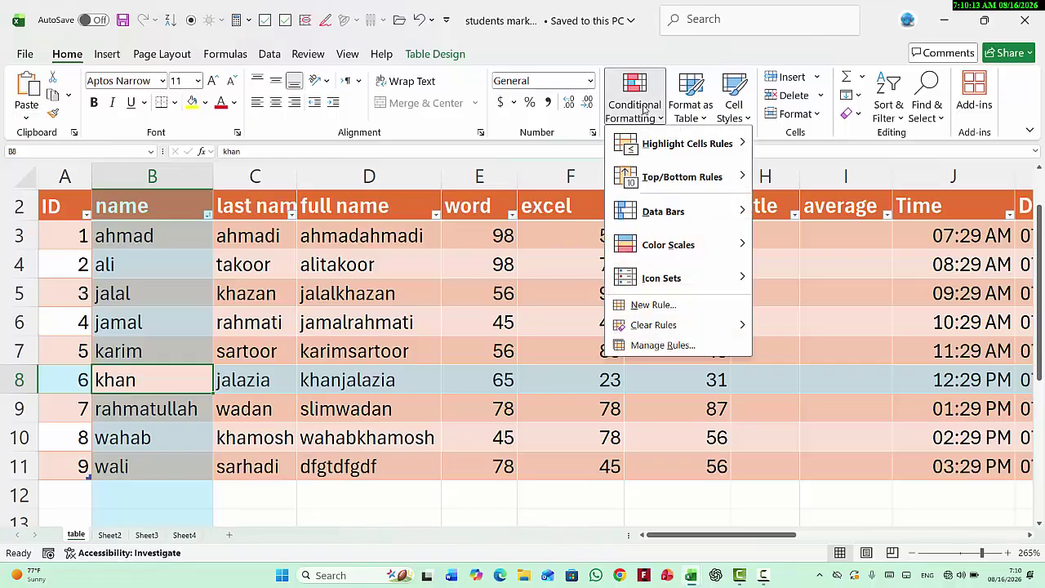
mouse_move(701, 149)
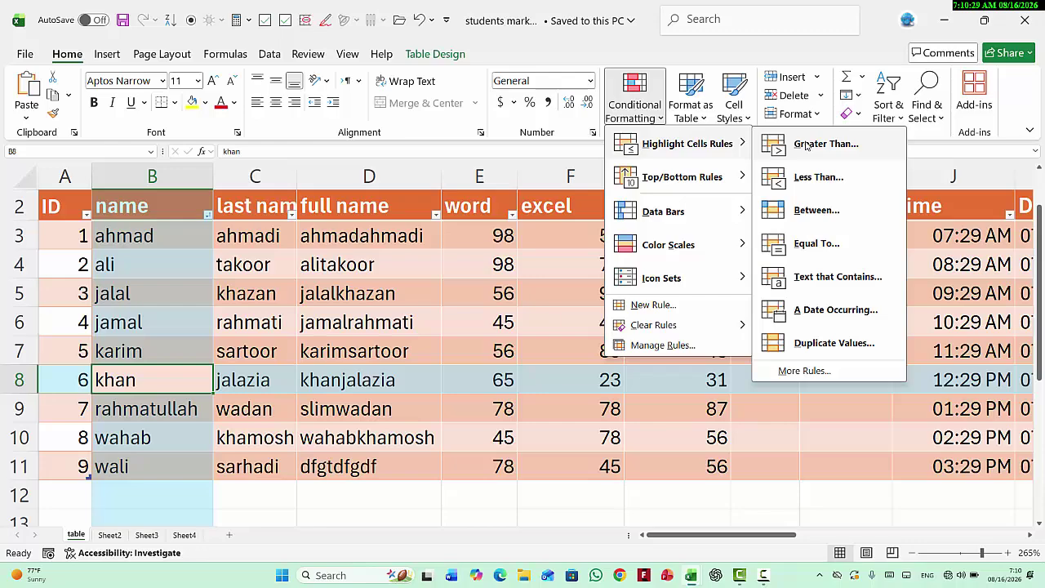
key(Escape)
click(269, 54)
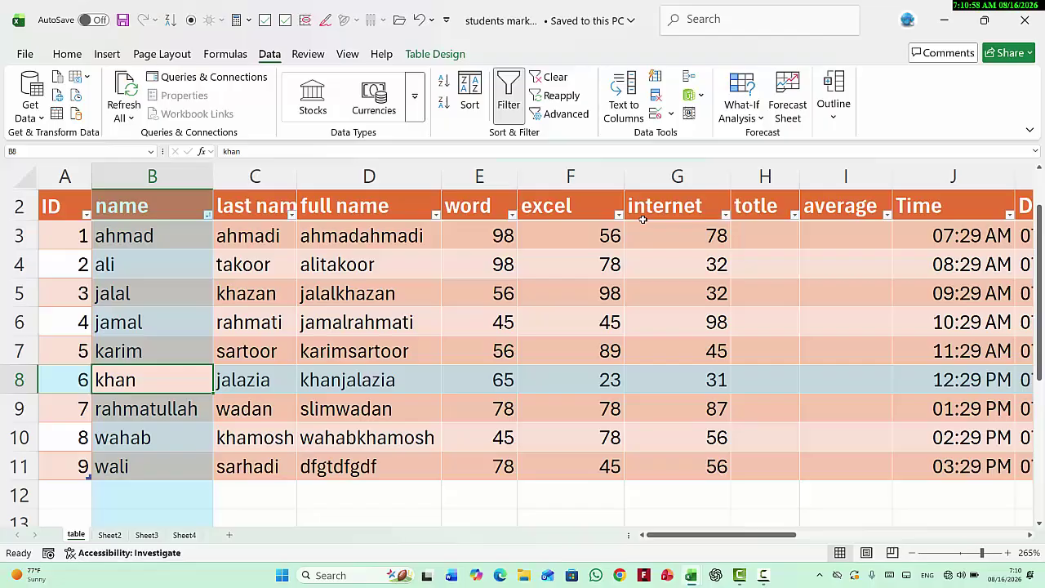
scroll(505, 333, down, 5)
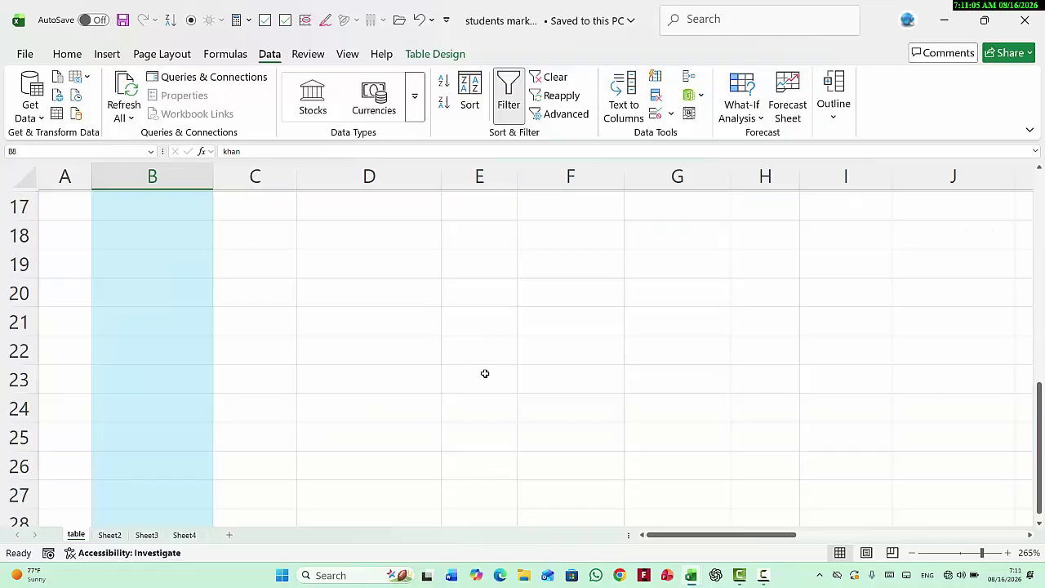
click(656, 114)
click(692, 126)
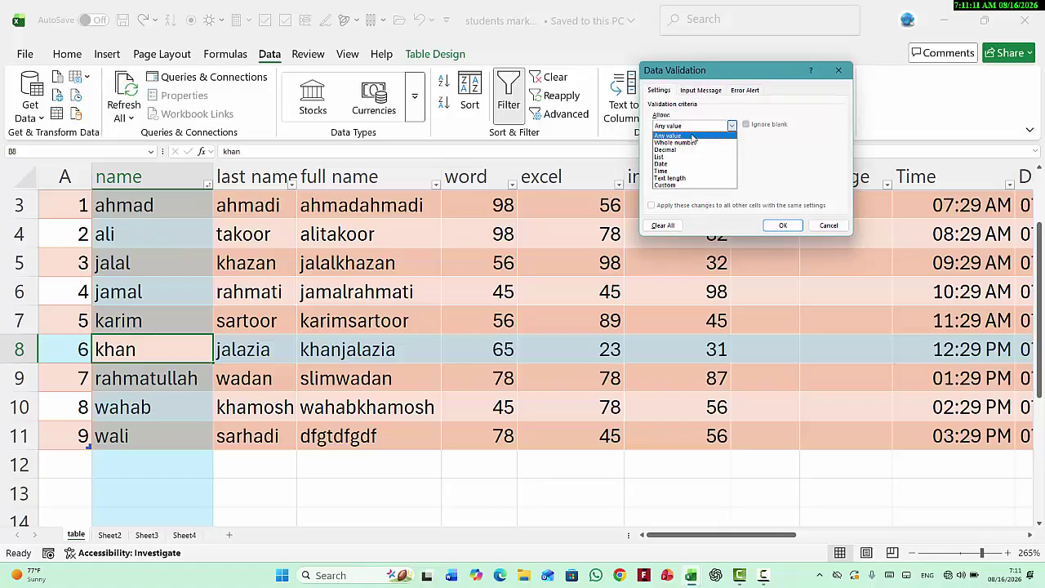
click(678, 142)
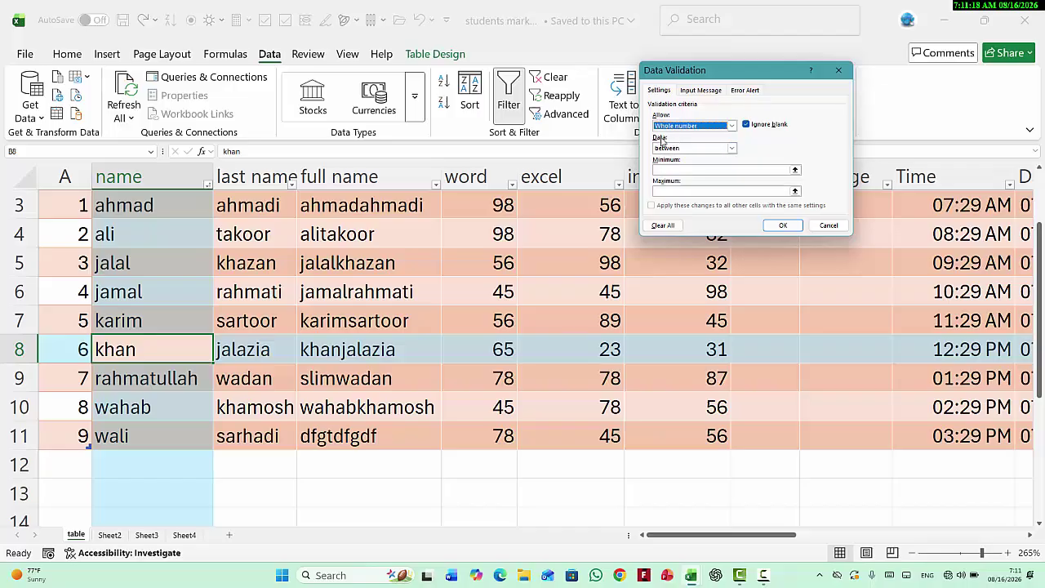
click(733, 148)
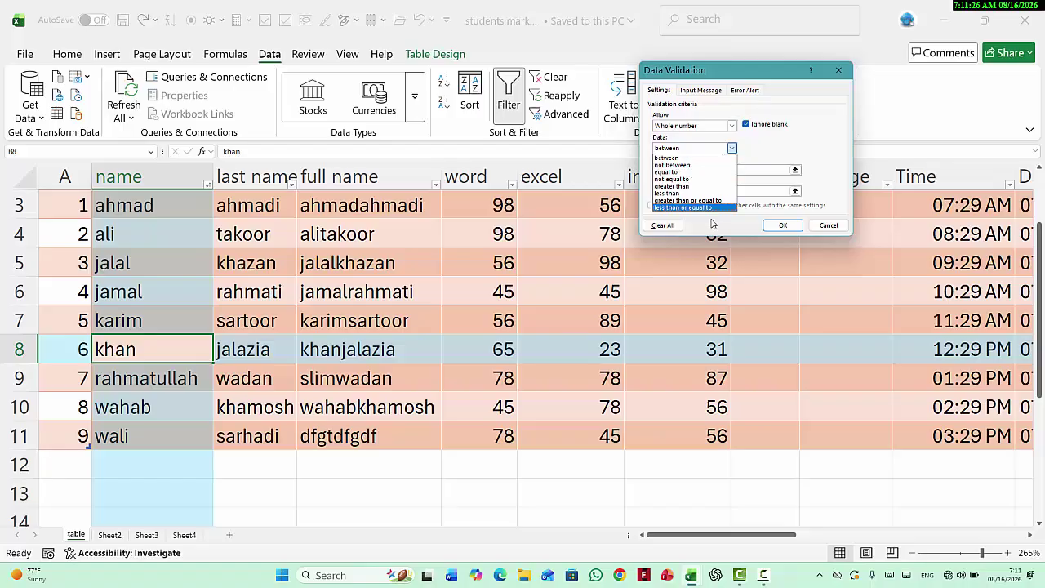
click(668, 158)
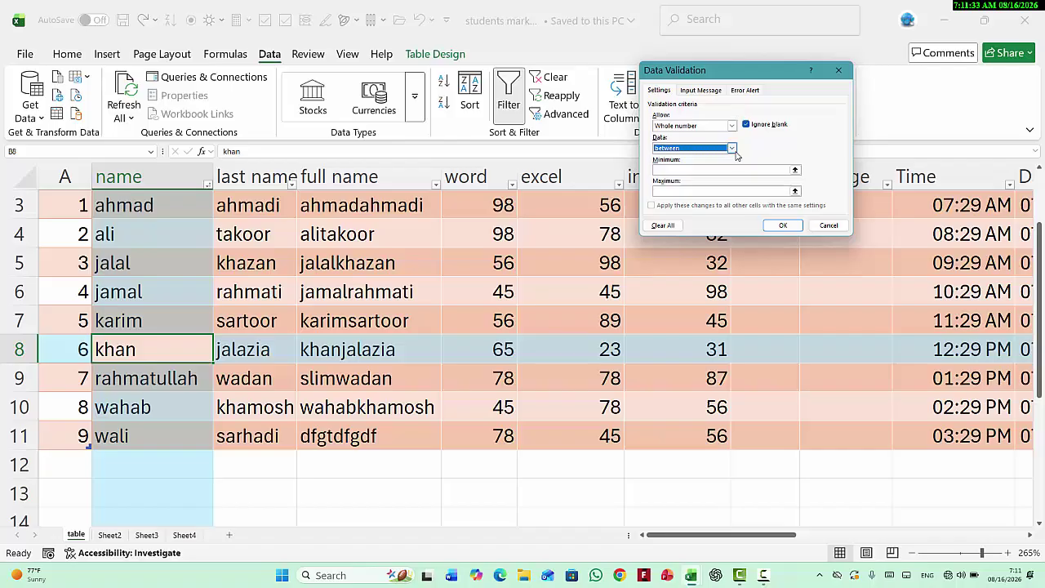
click(838, 70)
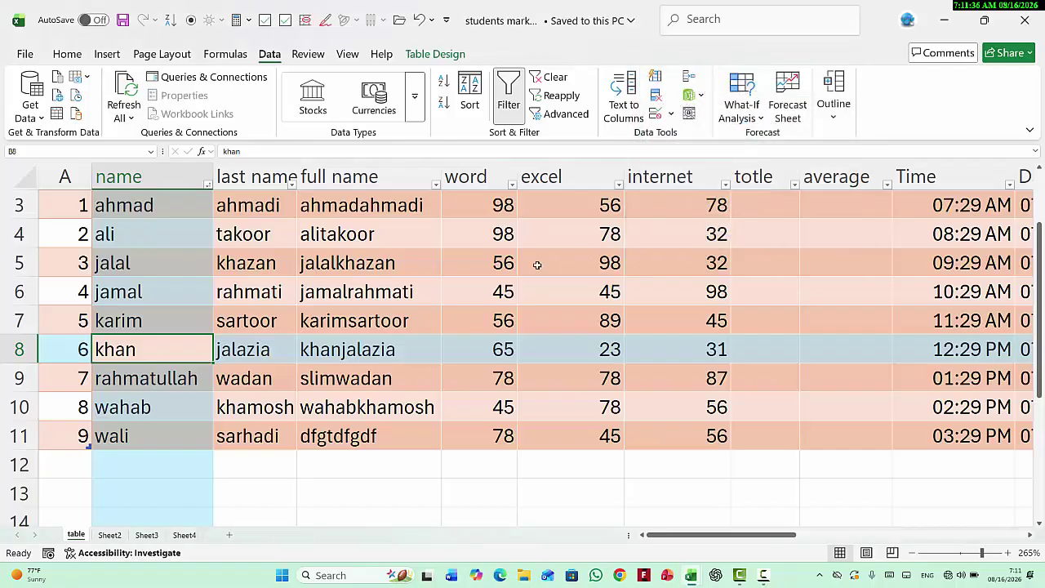
Select the internet marks in G3:G11 and start a Data Validation rule allowing whole numbers with the between condition
scroll(538, 265, up, 1)
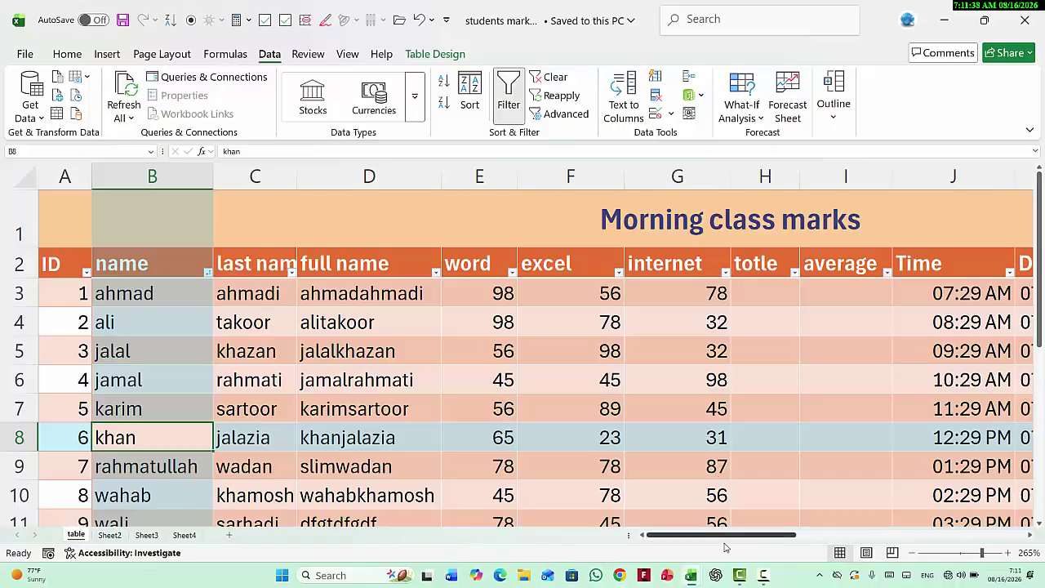
drag(726, 536, 798, 552)
click(275, 299)
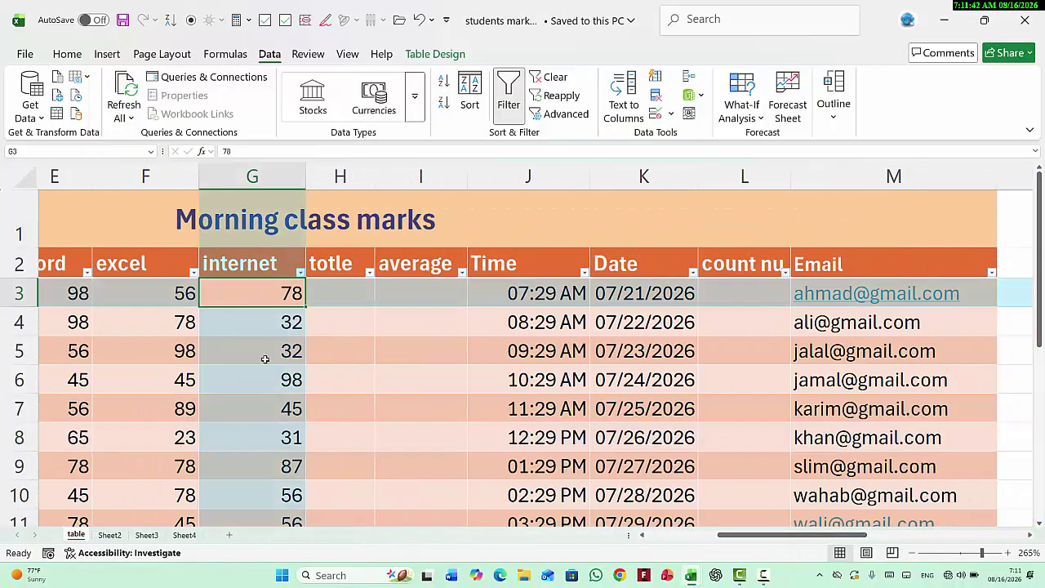
drag(265, 359, 259, 476)
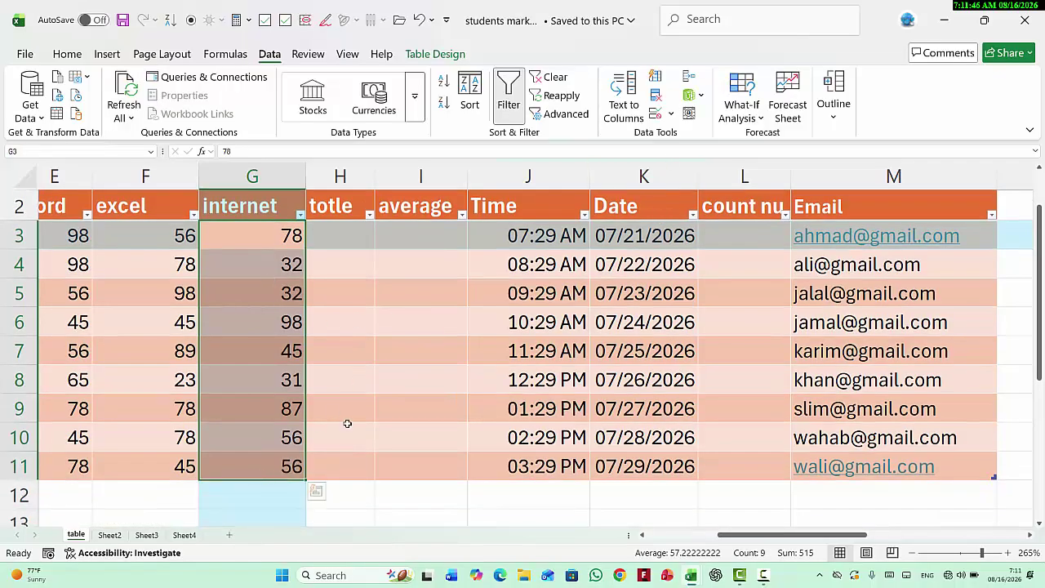
click(670, 115)
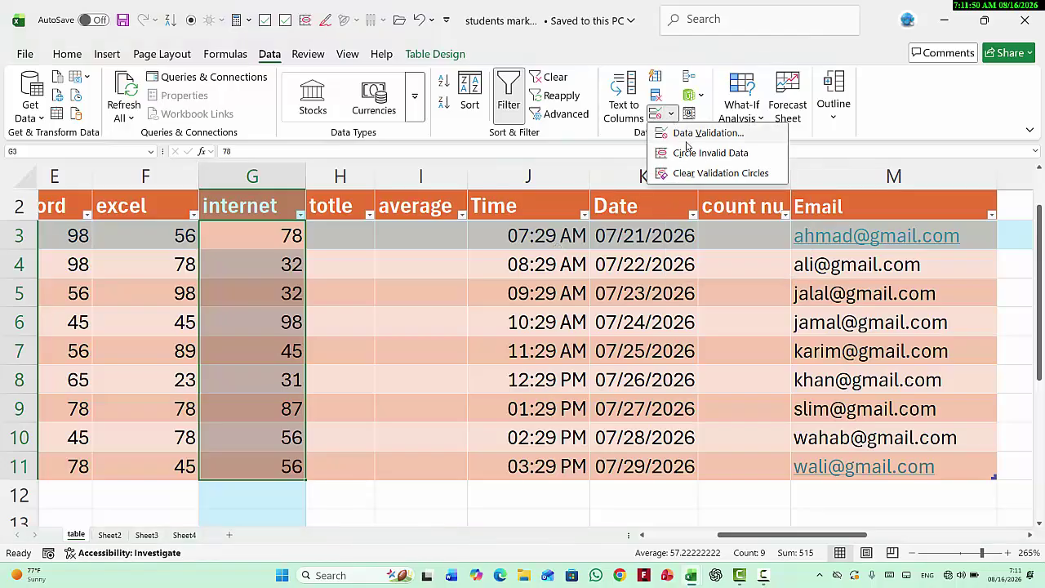
click(656, 117)
click(684, 126)
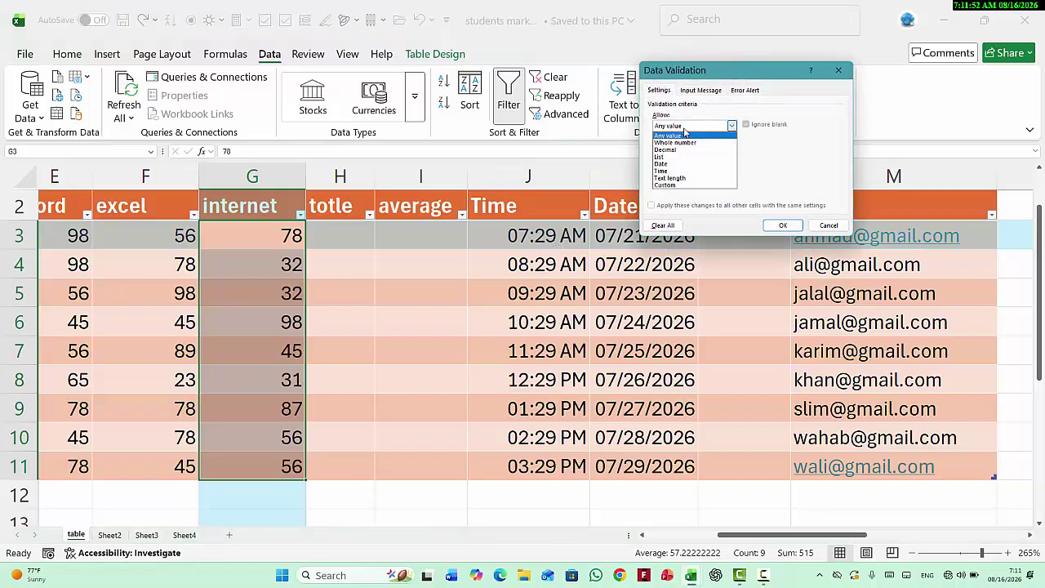
click(686, 143)
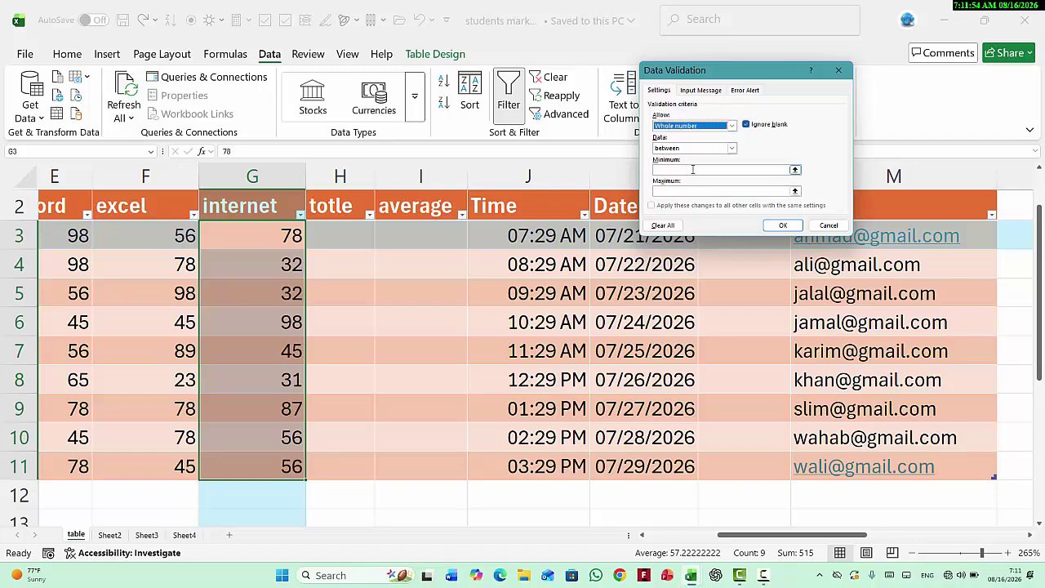
click(732, 148)
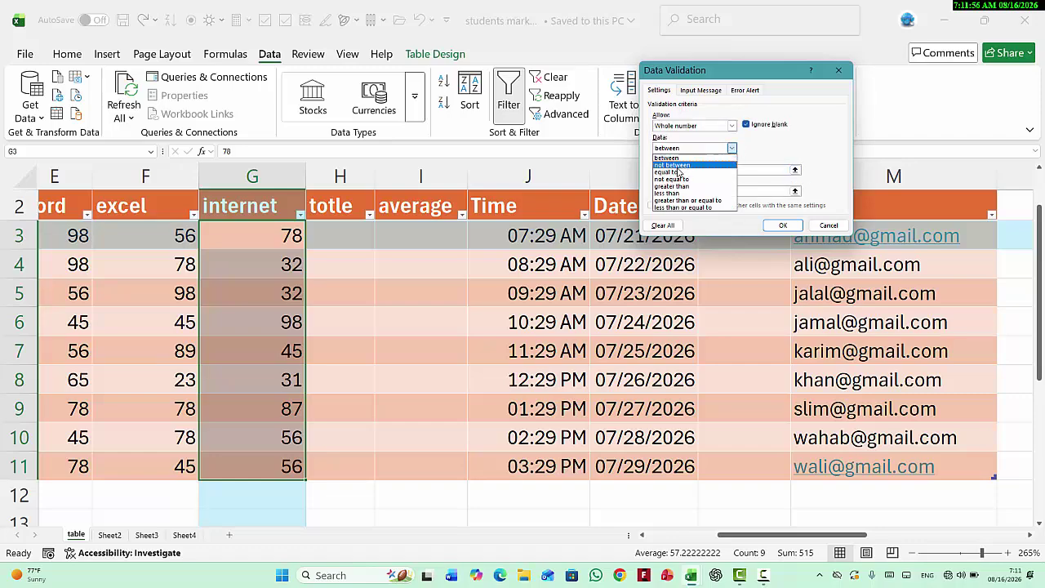
click(669, 159)
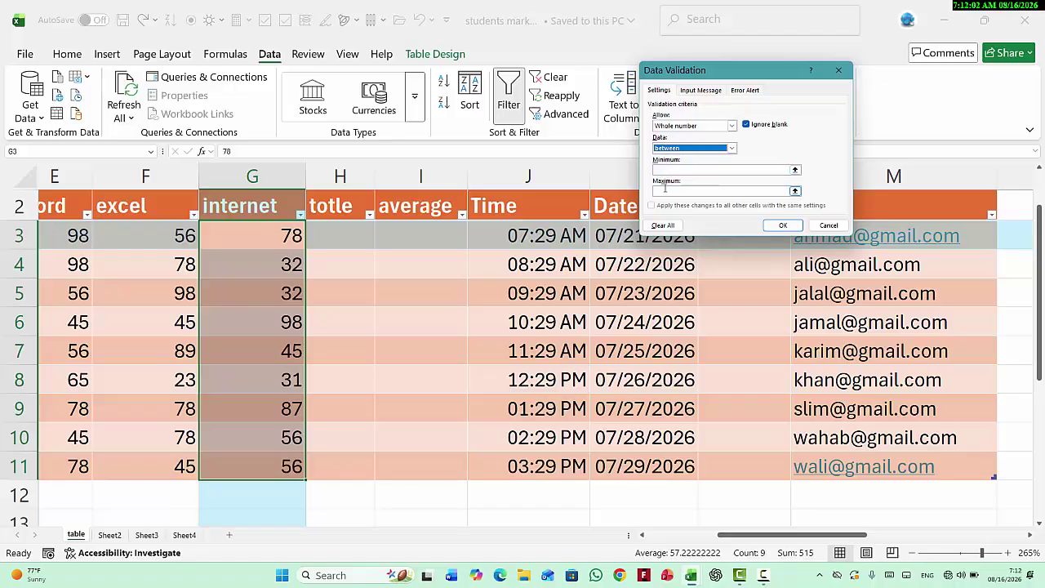
Set the rule's minimum to 50 and maximum to 100 and apply it to the internet marks
click(663, 169)
click(669, 191)
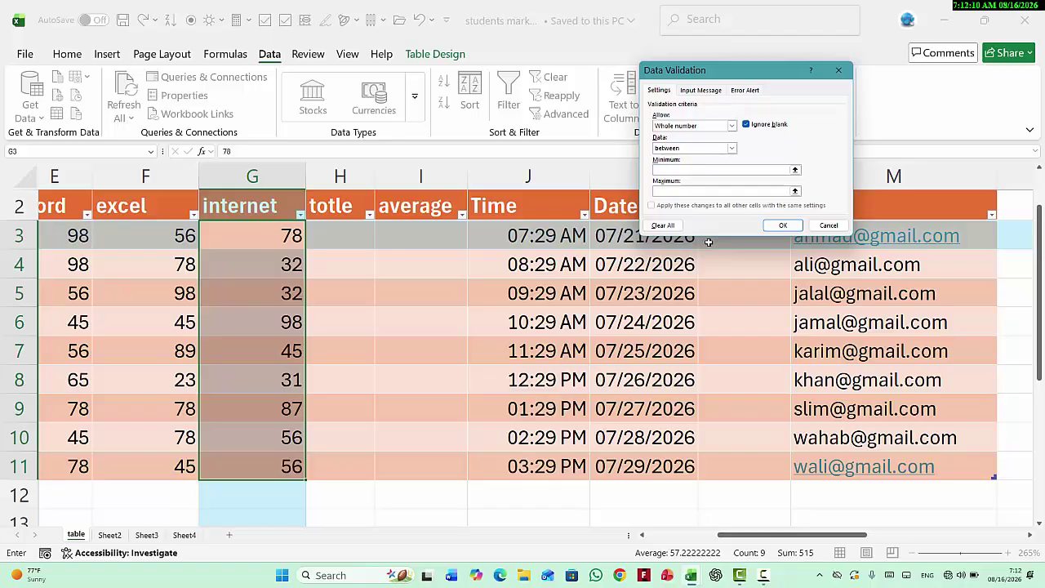
text(10)
click(687, 189)
drag(679, 170, 647, 174)
text(50)
click(661, 192)
text(100)
click(782, 226)
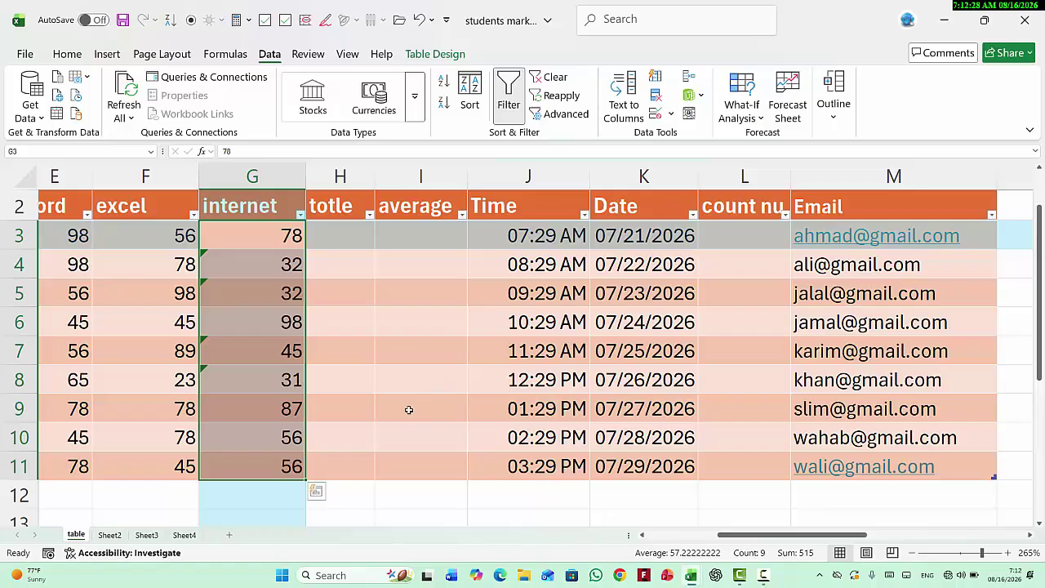
Delete the existing marks in the internet column, cells G3 to G11
click(396, 388)
click(271, 232)
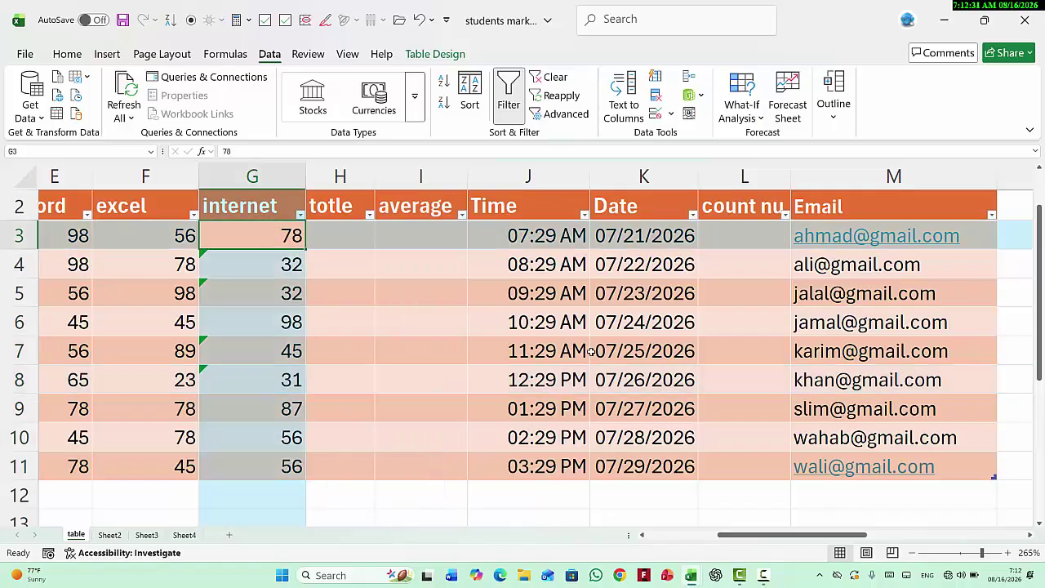
drag(270, 235, 277, 464)
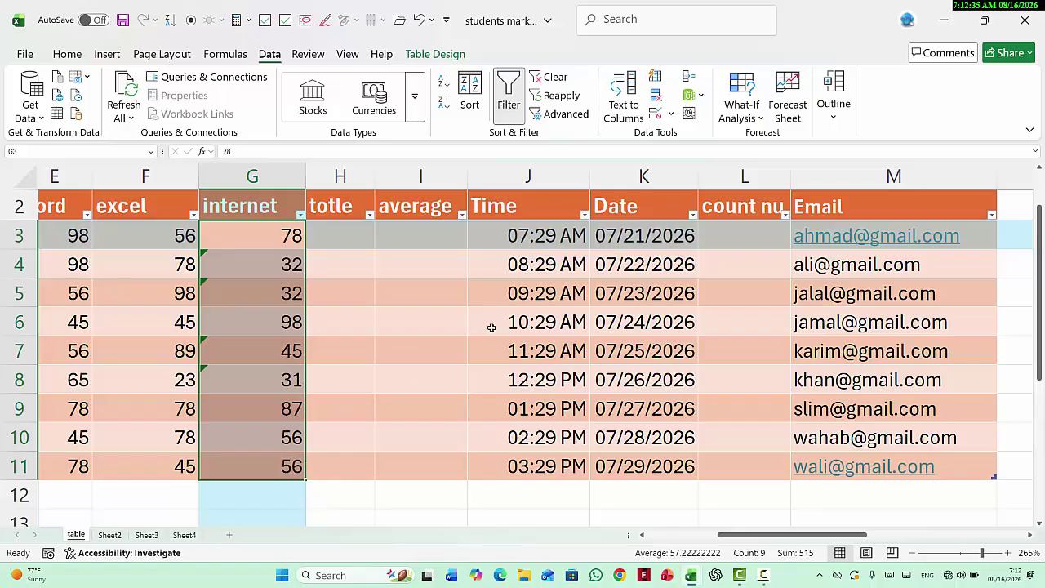
key(Delete)
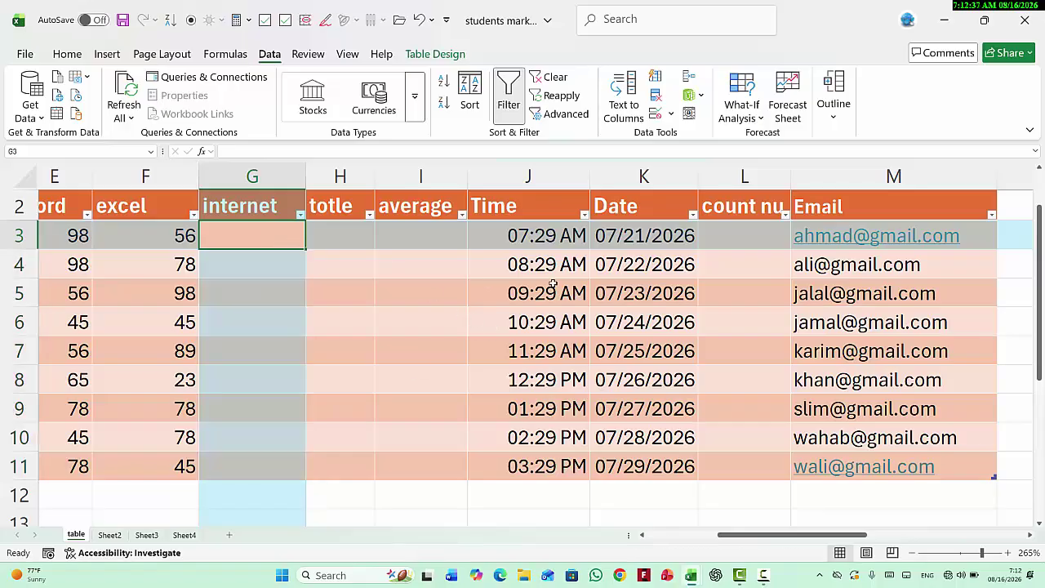
Test the lower limit by trying 40 in G3, and replace it with 50
text(40)
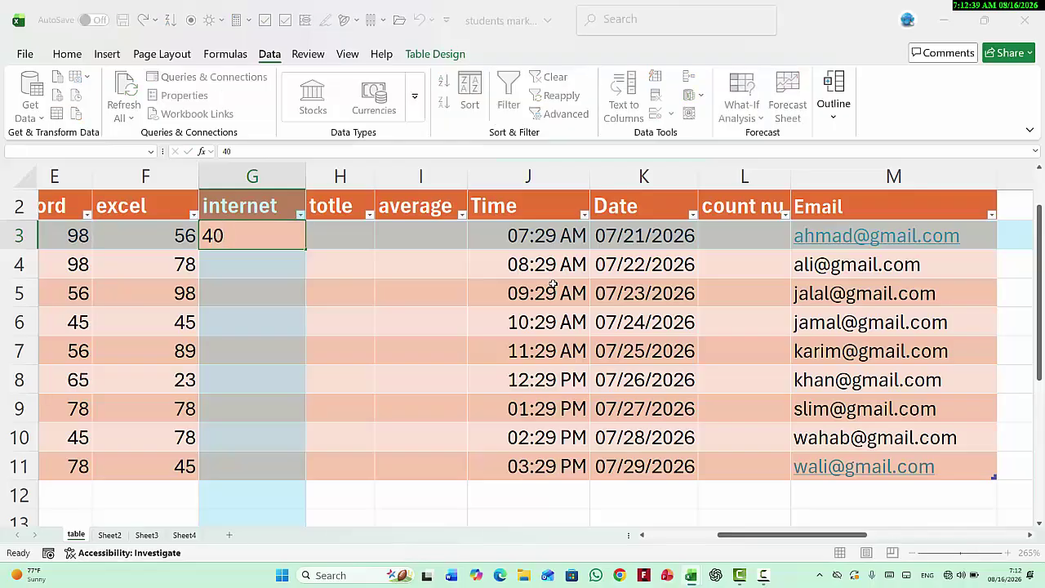
key(Return)
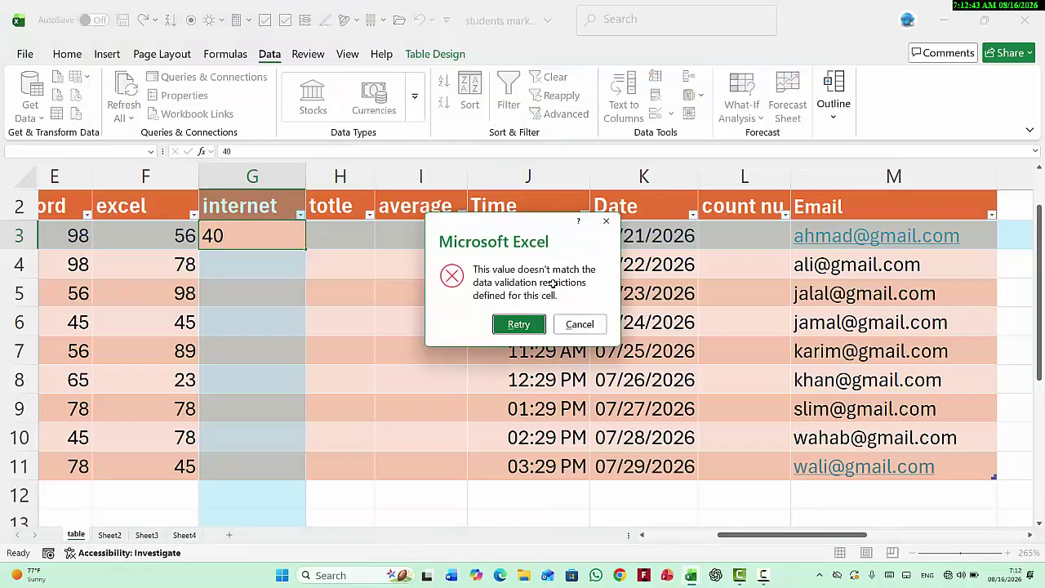
key(Return)
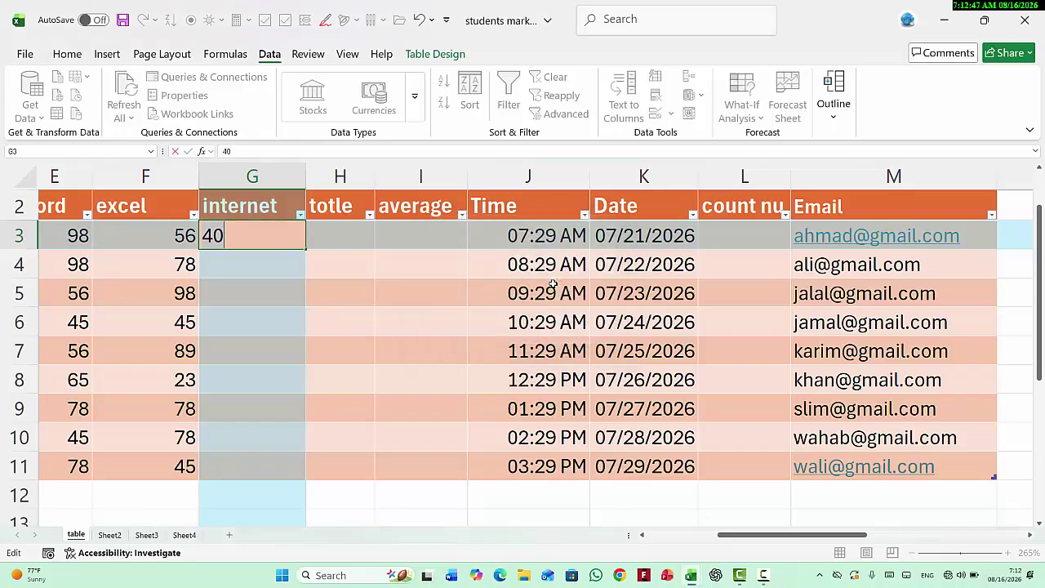
text(50)
key(Return)
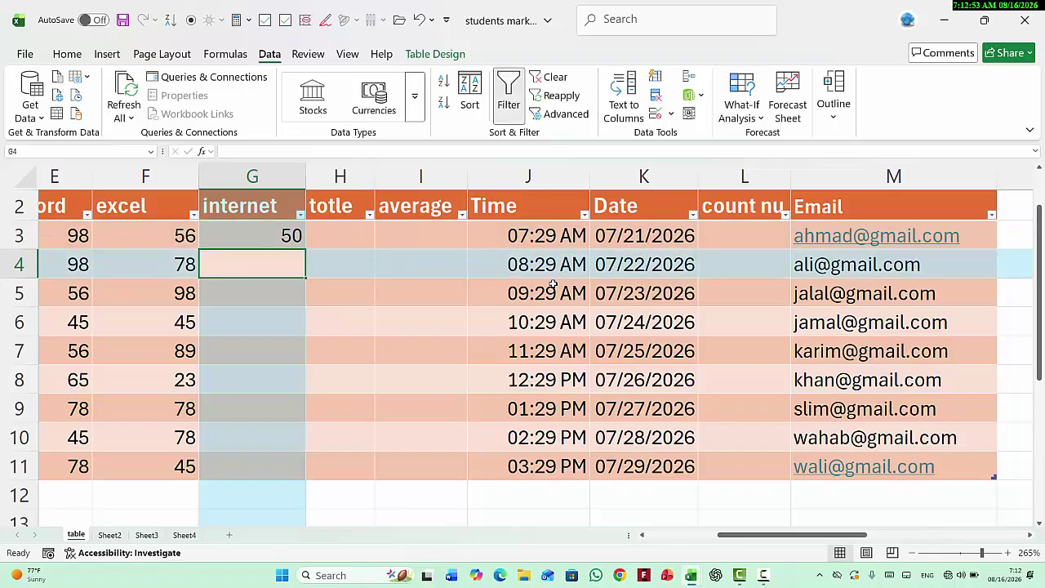
Test the upper limit by entering 100 in G4 and trying 101 in G5, cancelling the second entry
text(100)
key(Return)
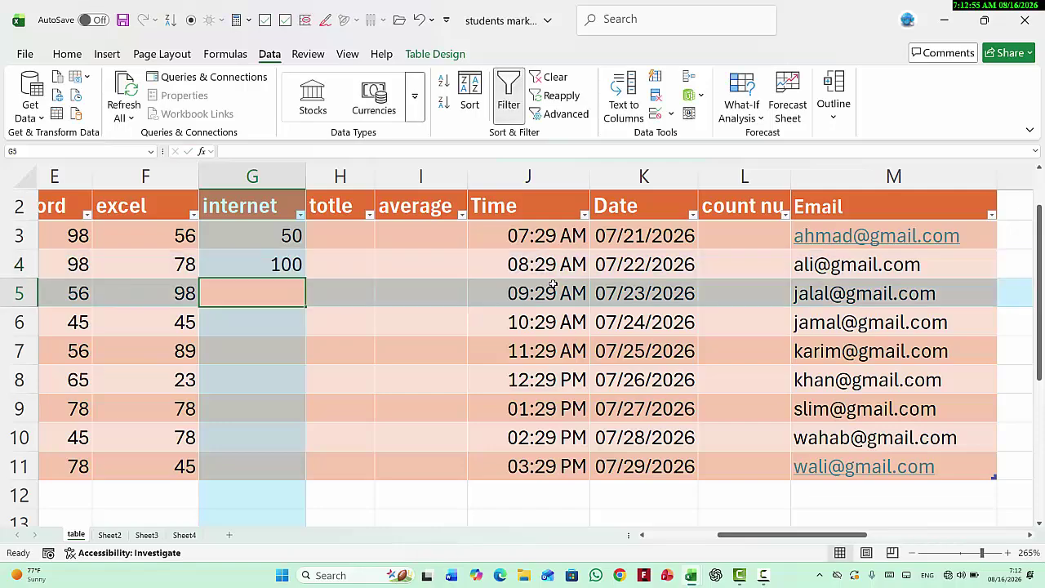
text(101)
key(Return)
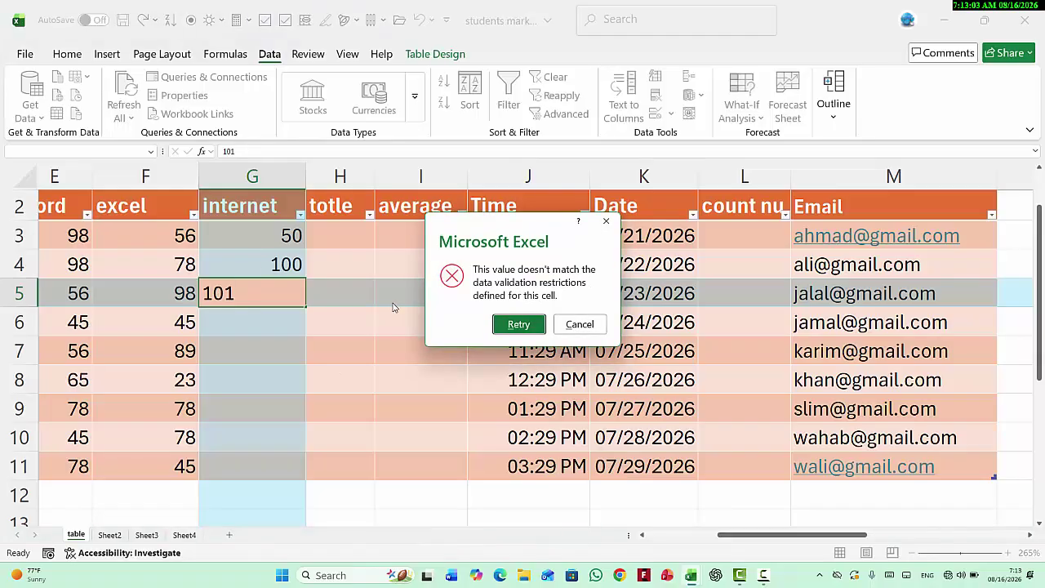
click(583, 327)
Delete the test marks in G3:G11 and clear all data validation settings from those cells
drag(266, 235, 270, 472)
key(Delete)
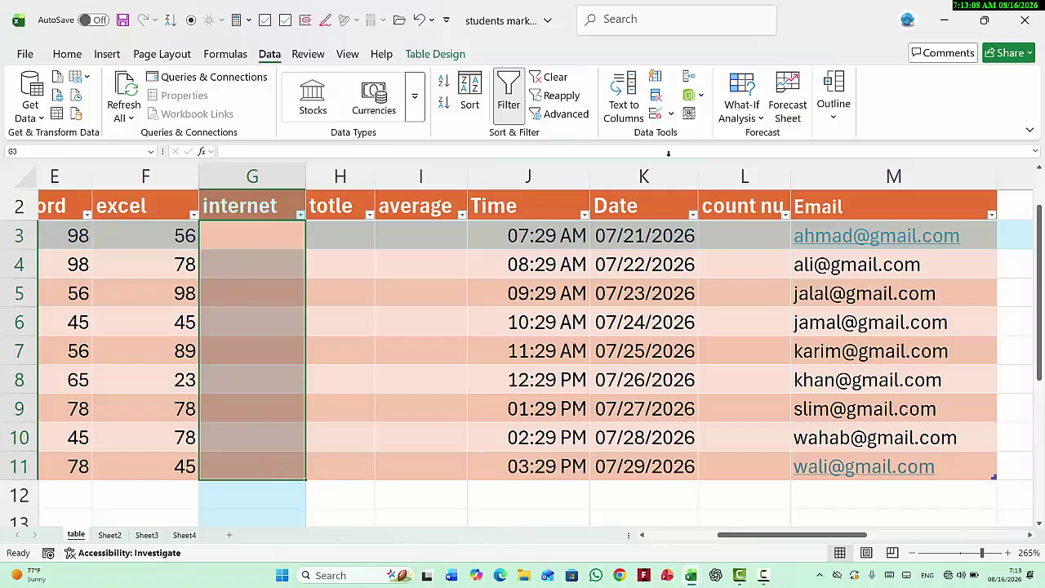
click(661, 121)
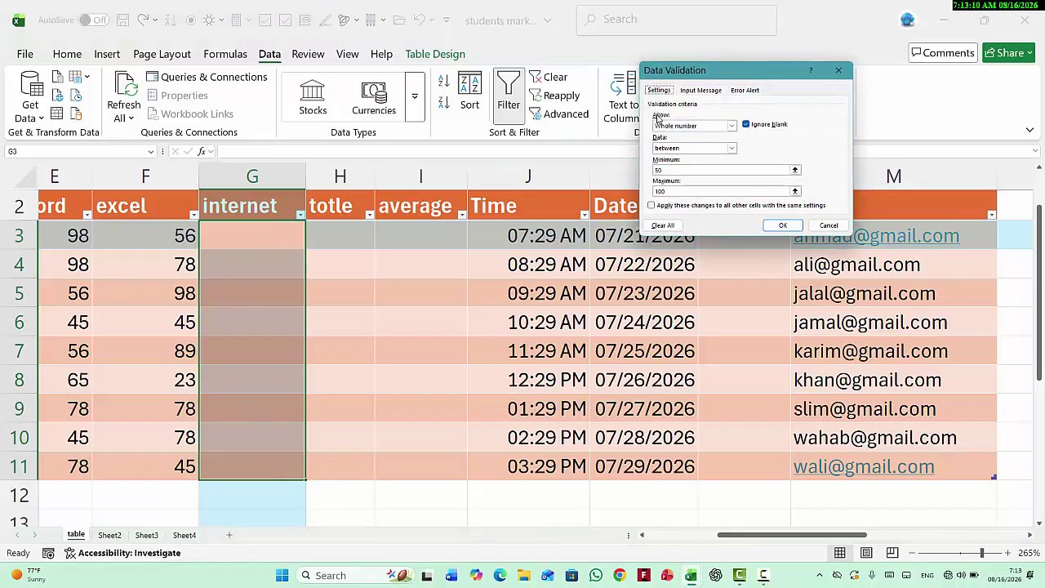
click(662, 225)
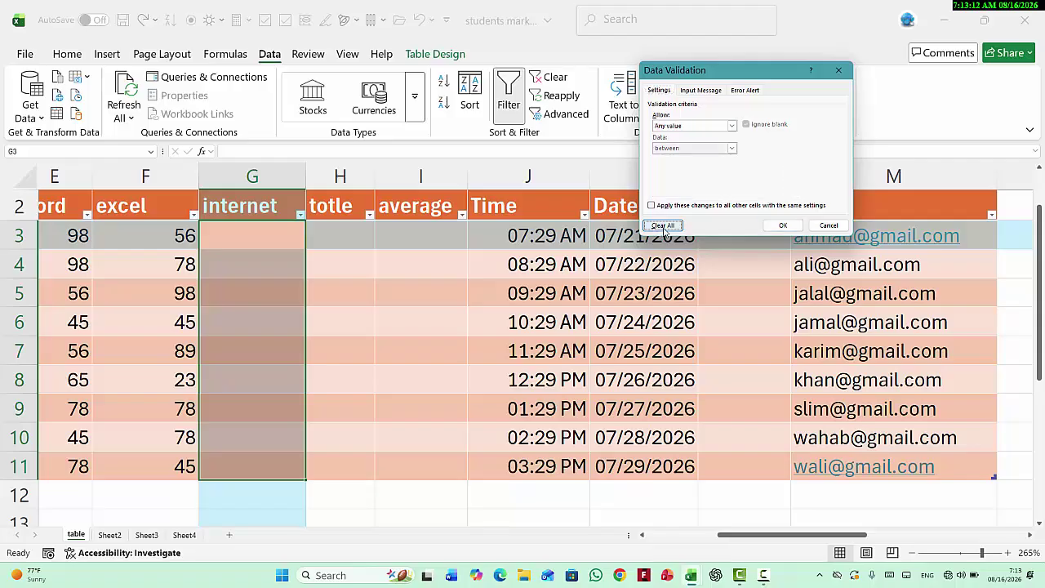
click(782, 226)
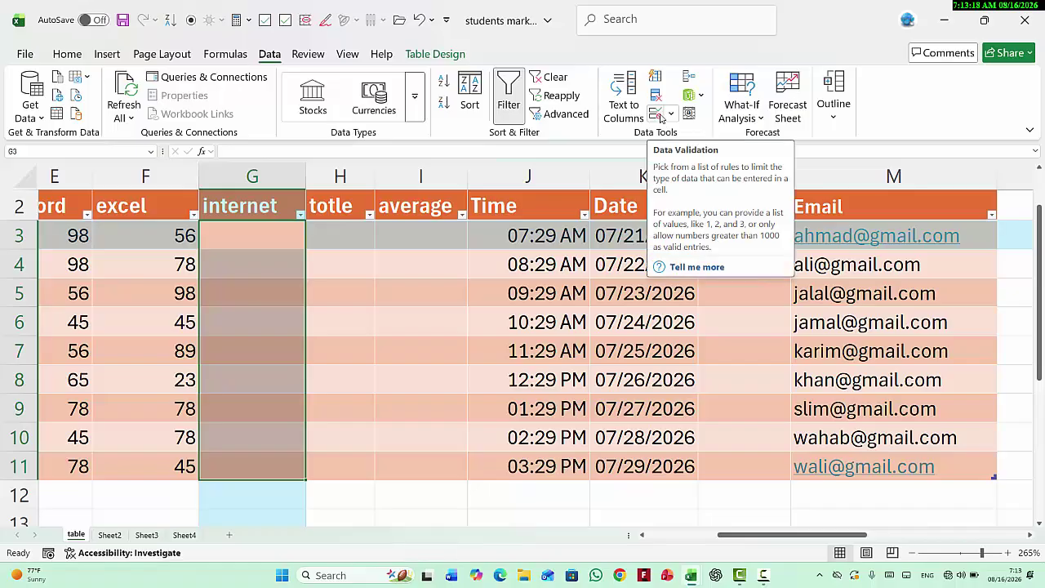
Apply a whole-number validation rule to G3:G11 that accepts only values not between 50 and 100
click(662, 119)
click(668, 127)
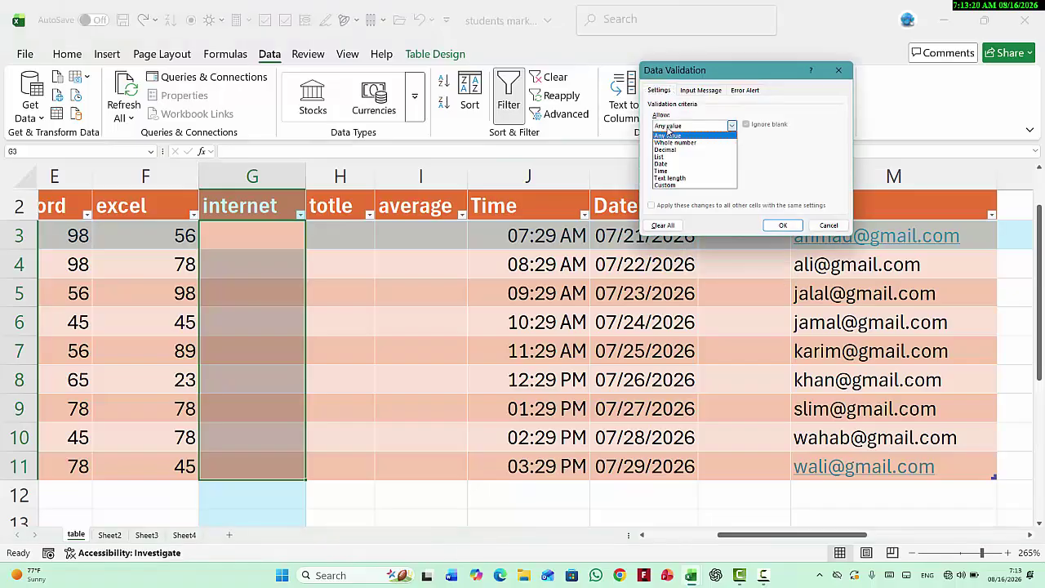
click(675, 142)
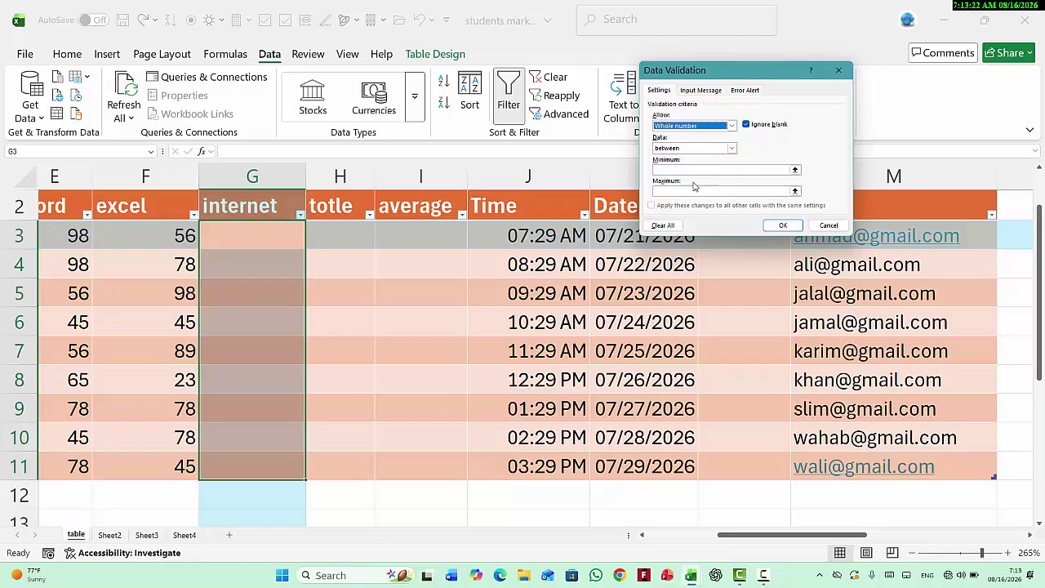
click(731, 148)
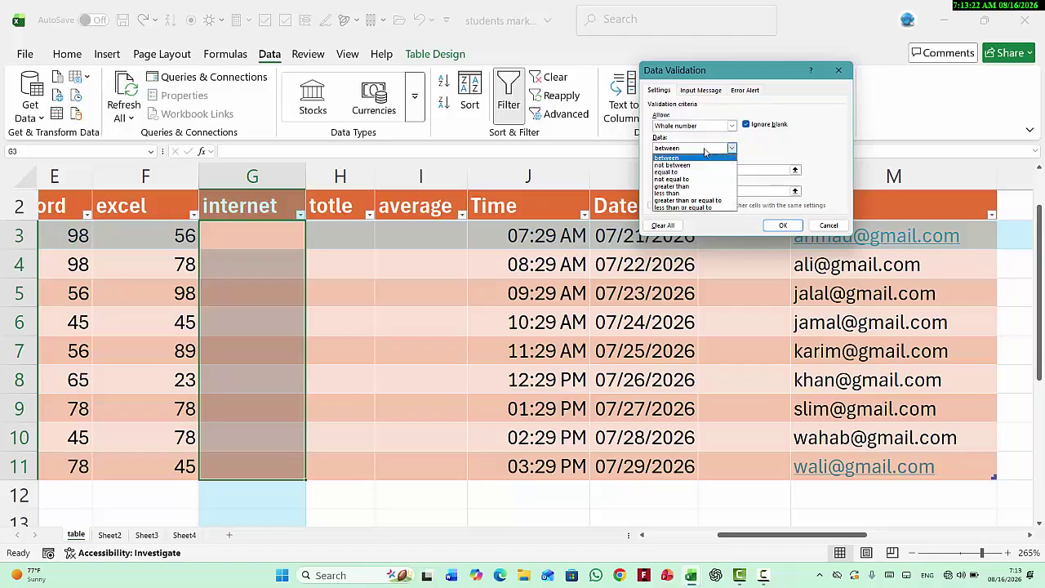
click(677, 166)
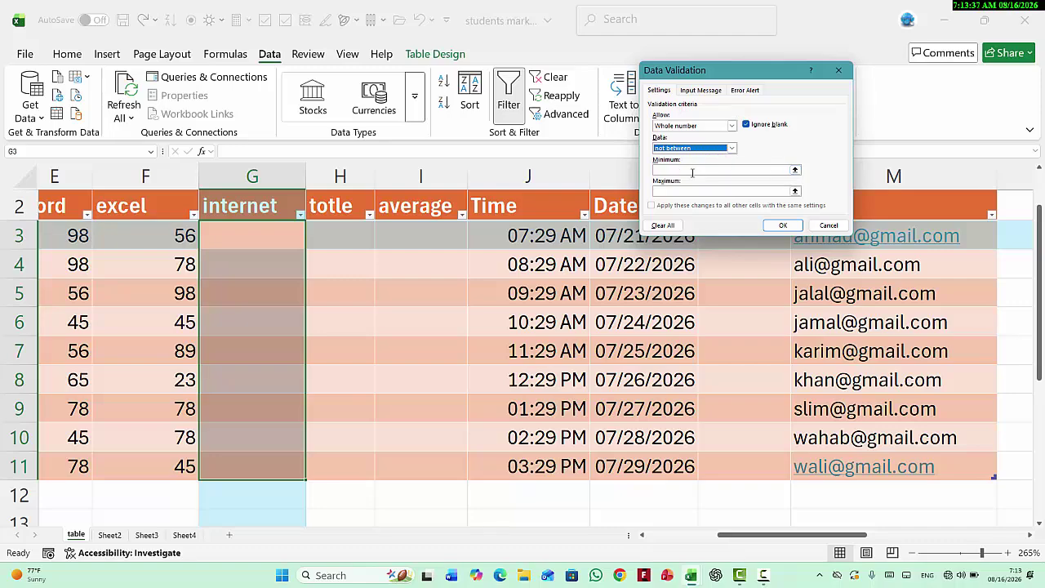
click(758, 170)
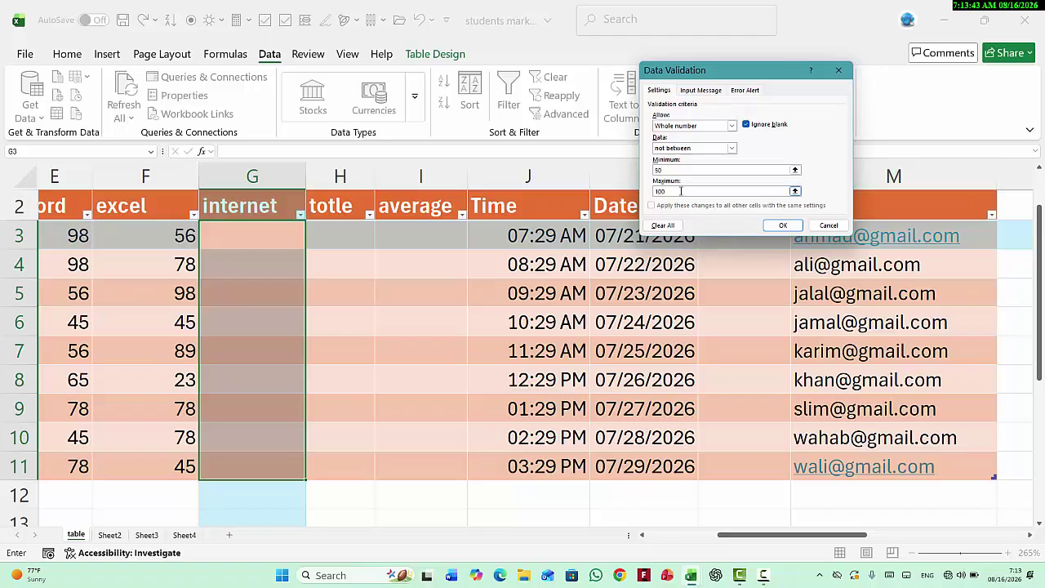
click(782, 225)
Test the not-between rule by entering 40 in G3 and trying 50 in G4, keeping G4 open for a retry
click(248, 234)
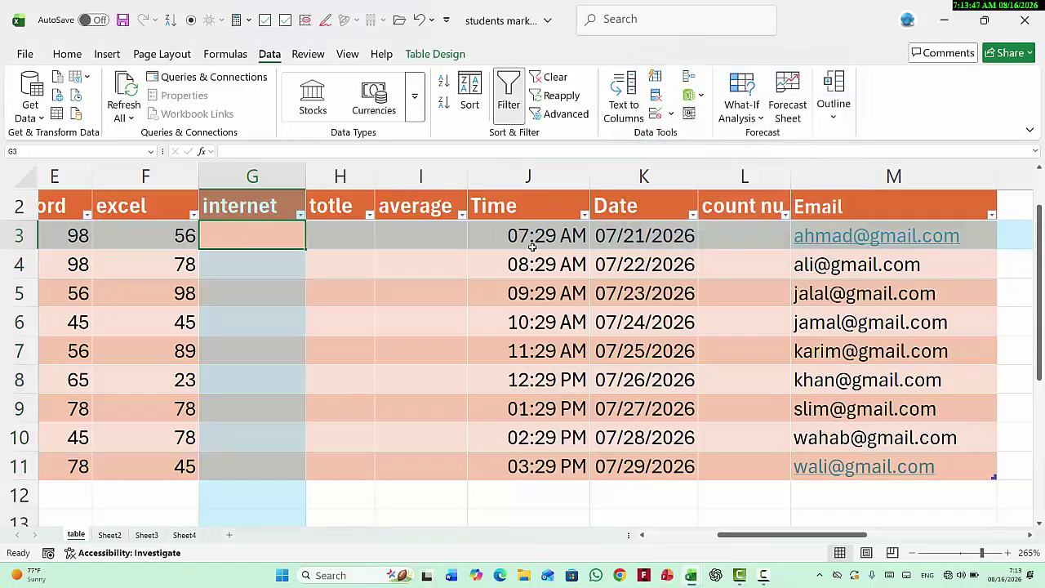
text(40)
key(Return)
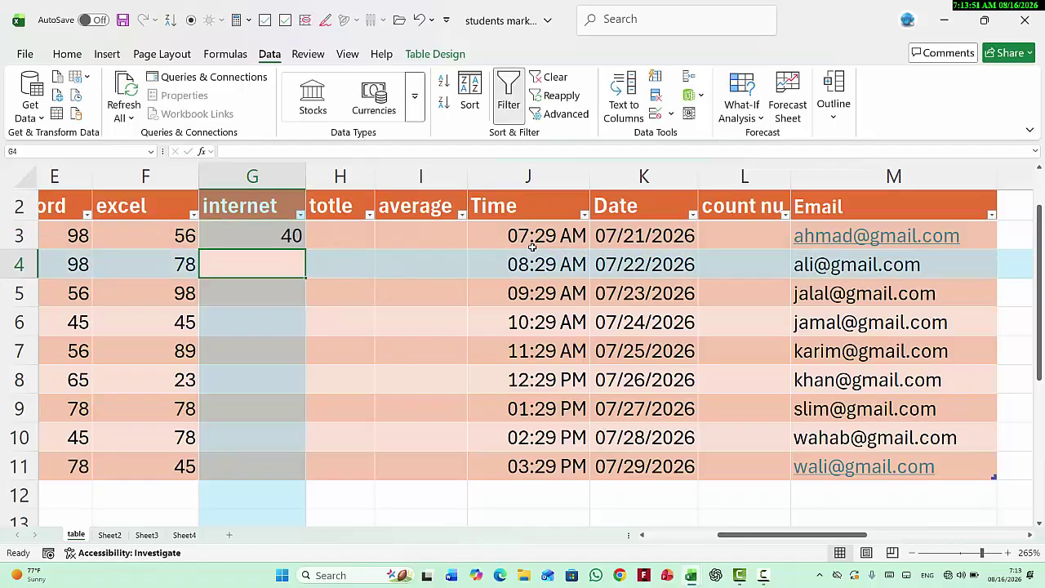
text(50)
key(Return)
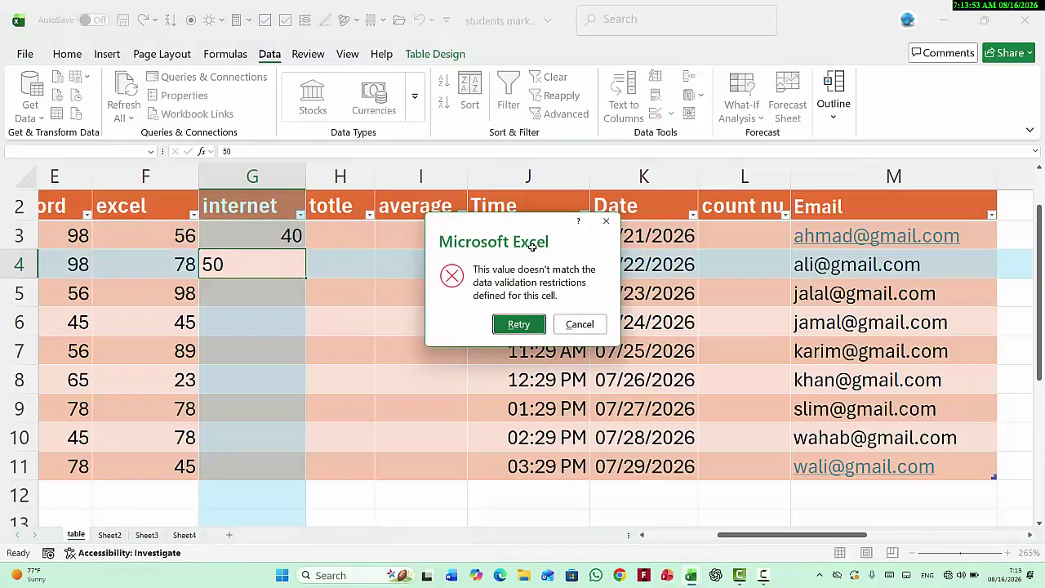
key(Return)
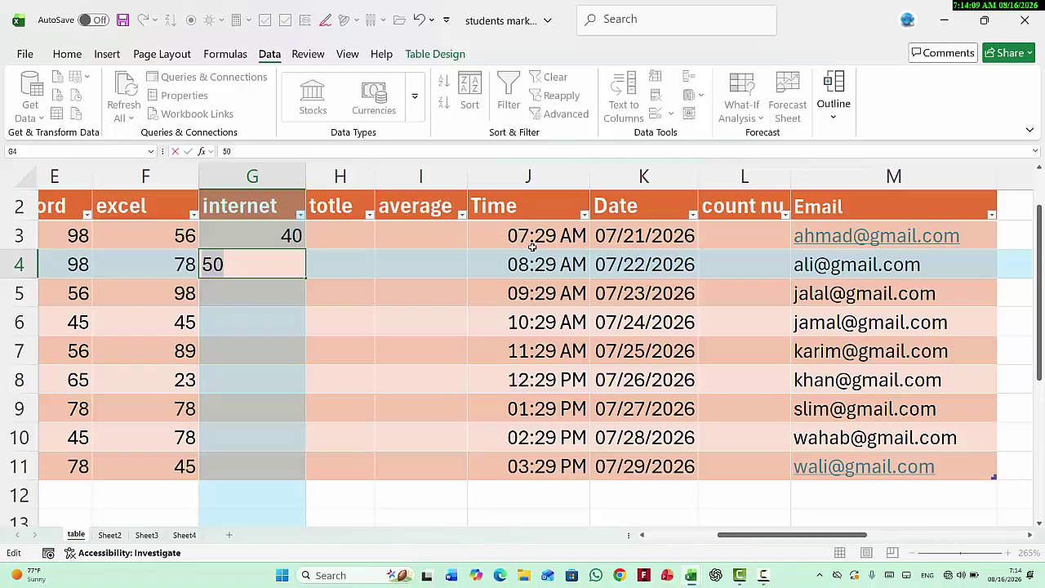
Replace the entry in G4 with 101 and try 90 in G5, cancelling the G5 entry
key(BackSpace)
key(BackSpace)
text(101)
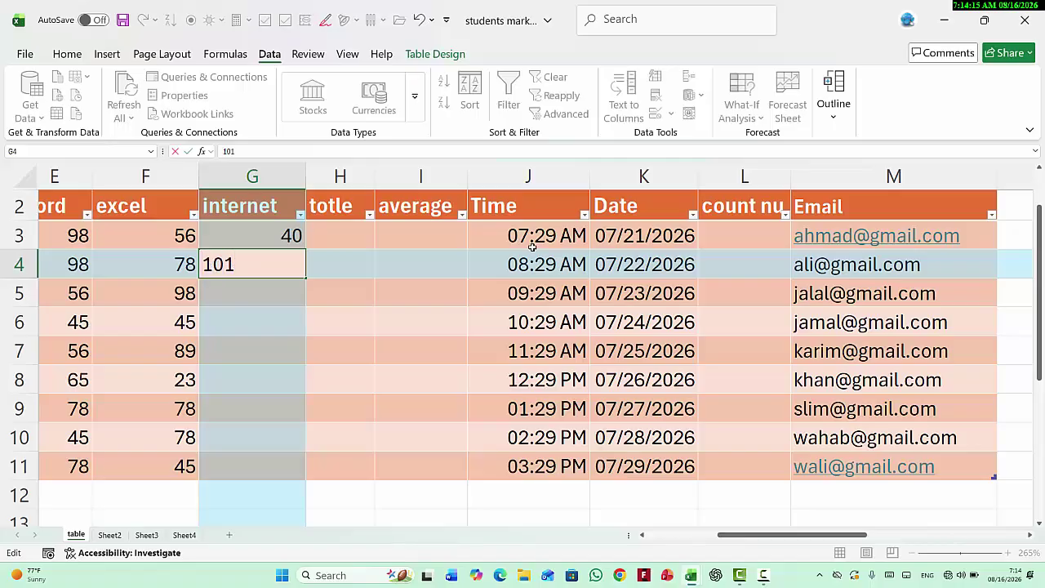
key(Return)
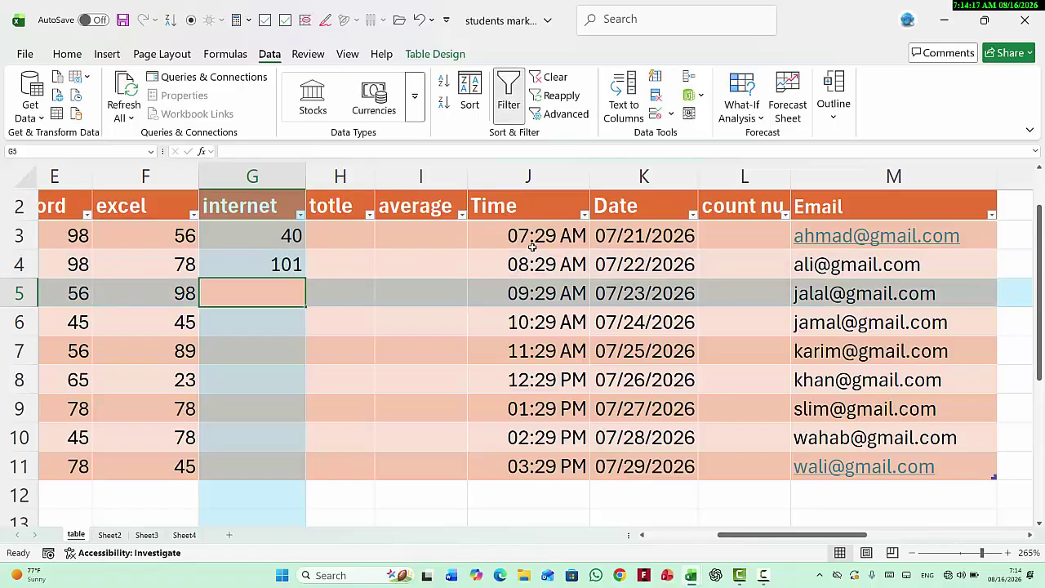
text(90)
key(Return)
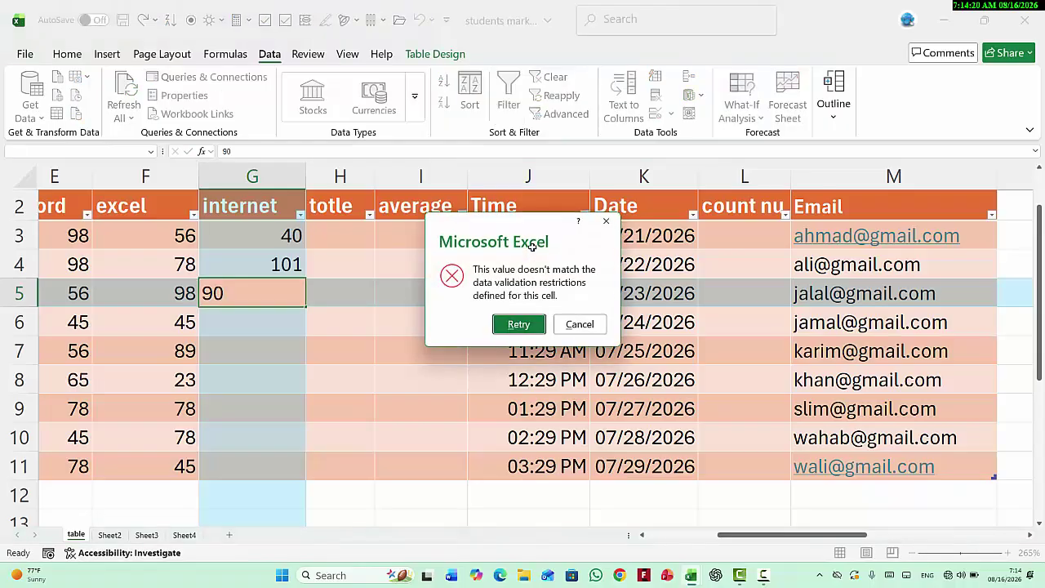
key(Return)
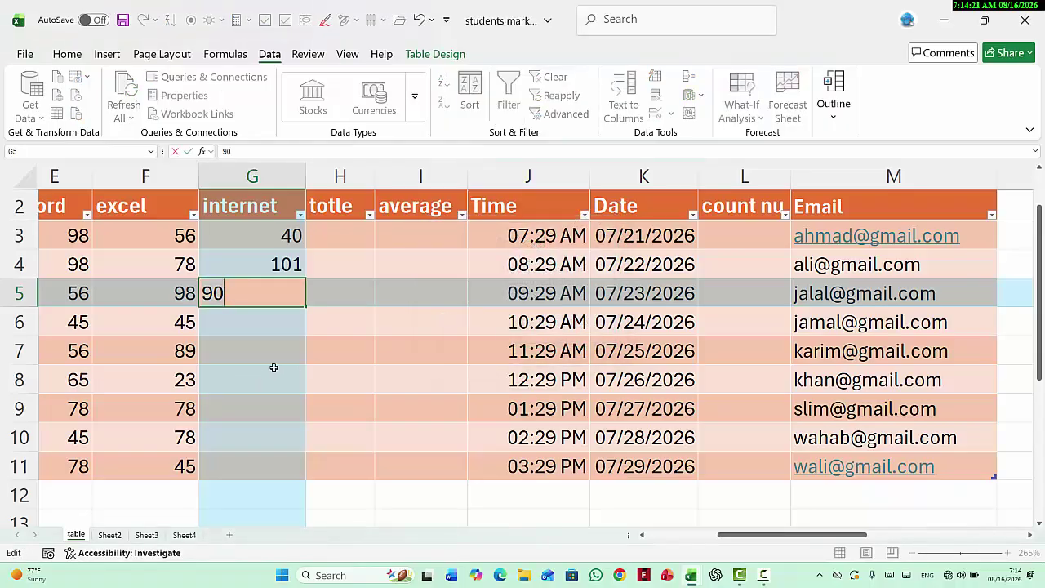
key(Escape)
Delete the test marks in G3:G11 and clear the not-between validation rule from those cells
drag(264, 245, 266, 467)
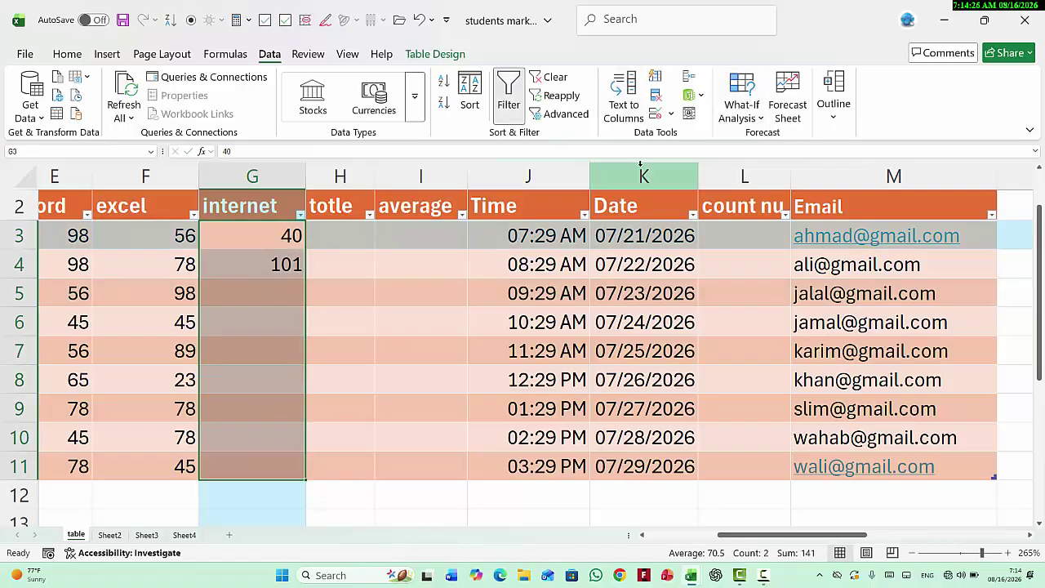
key(Delete)
click(657, 114)
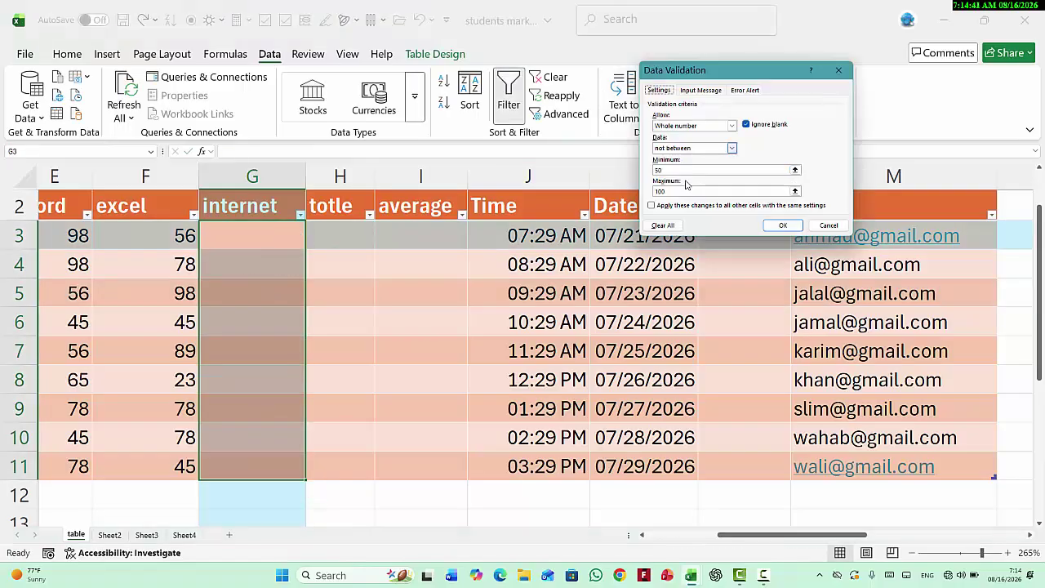
click(677, 227)
click(783, 225)
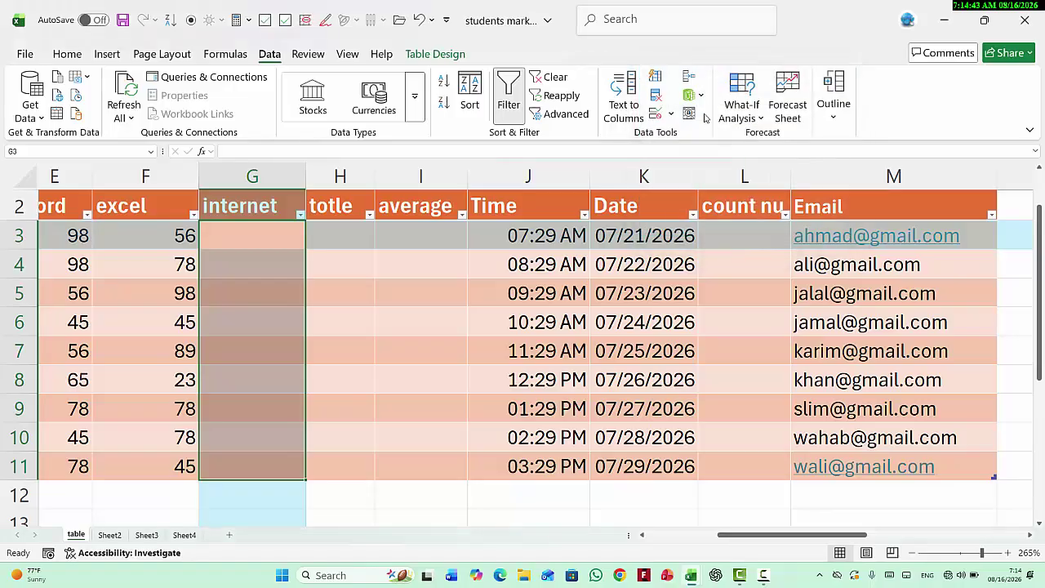
Apply a whole-number validation rule to G3:G11 that accepts only values equal to 100
click(672, 115)
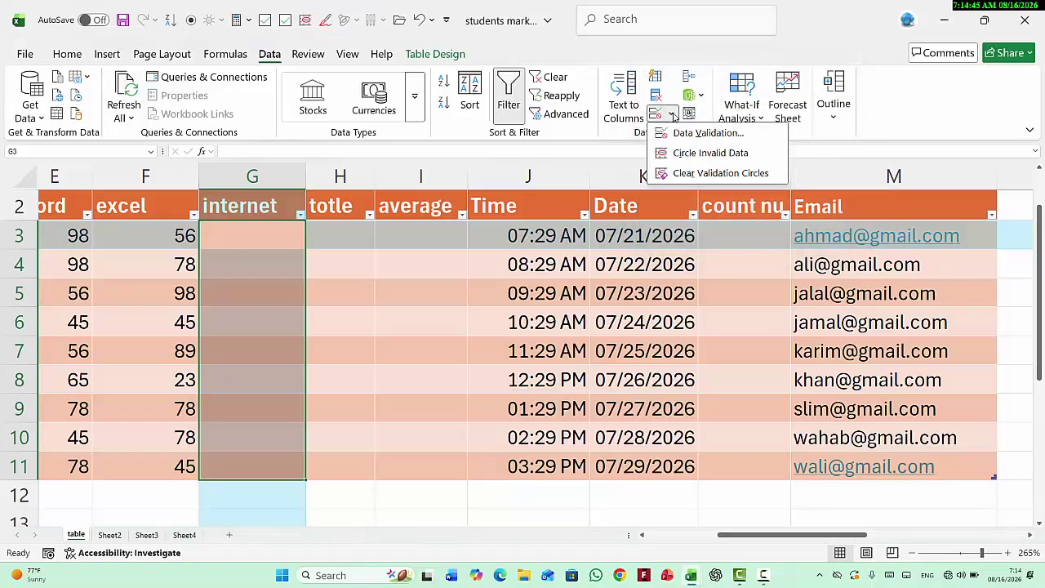
click(681, 134)
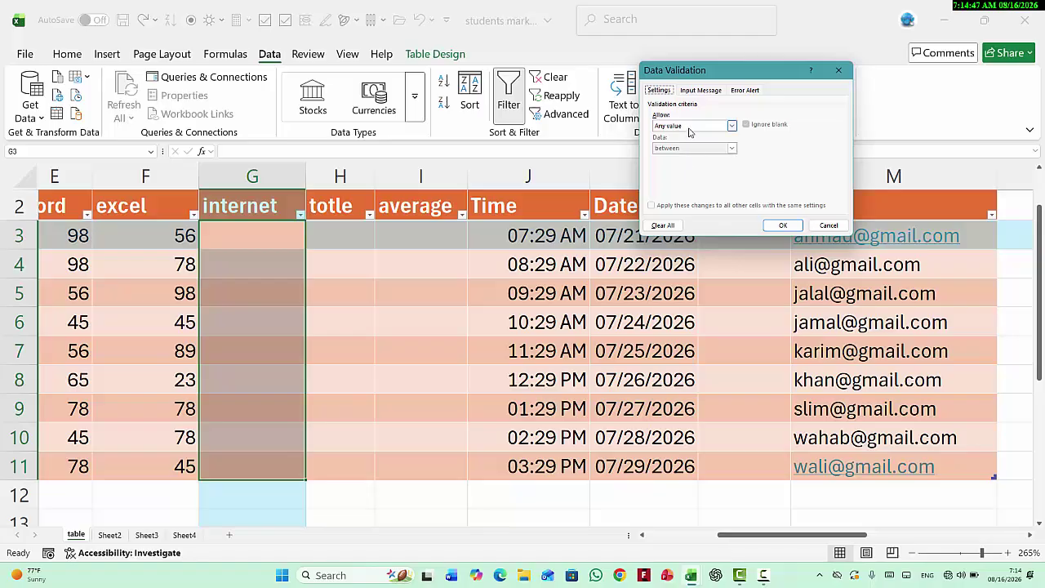
click(690, 127)
click(686, 140)
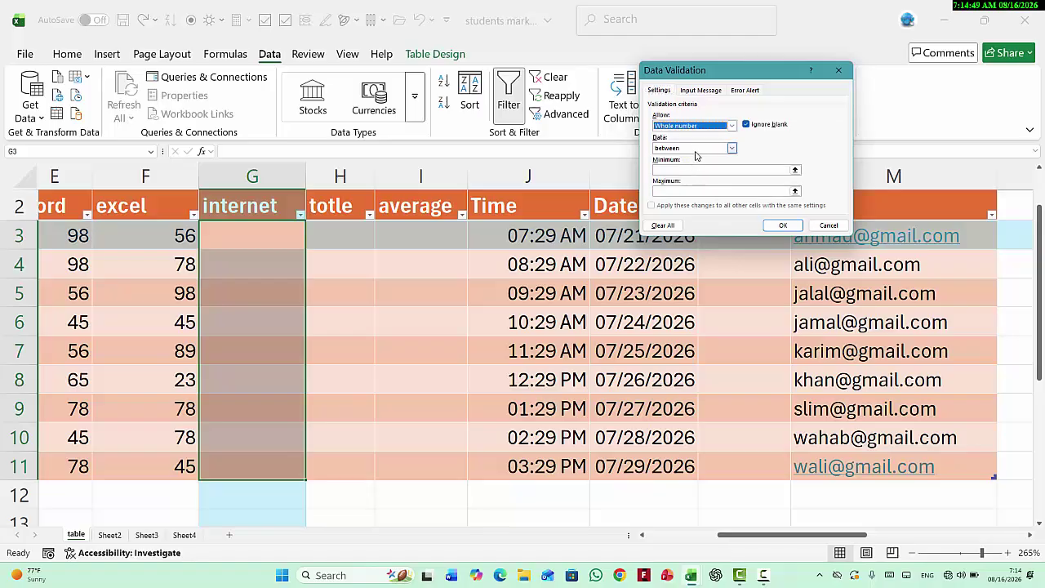
click(695, 148)
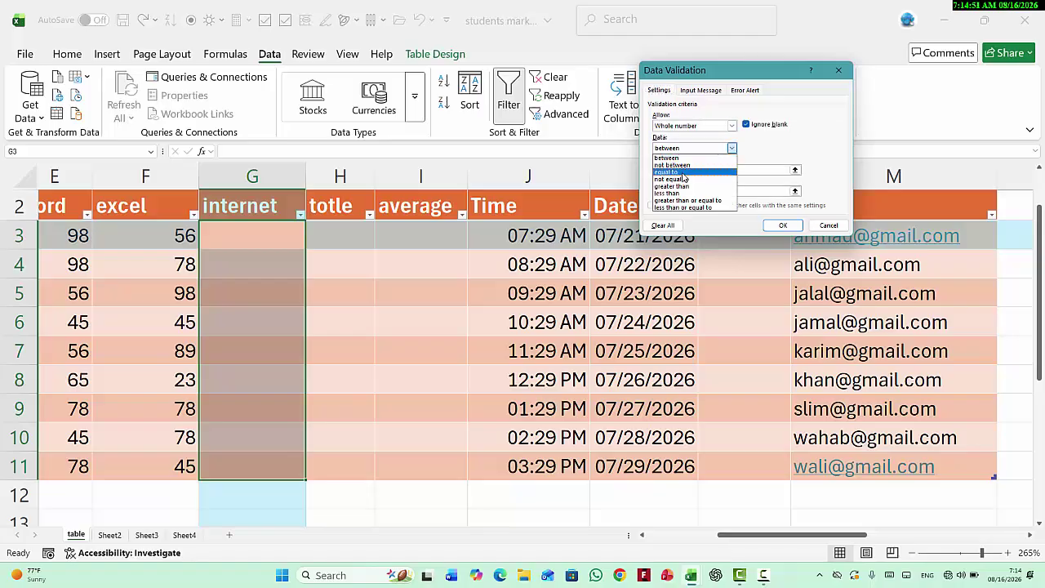
click(683, 173)
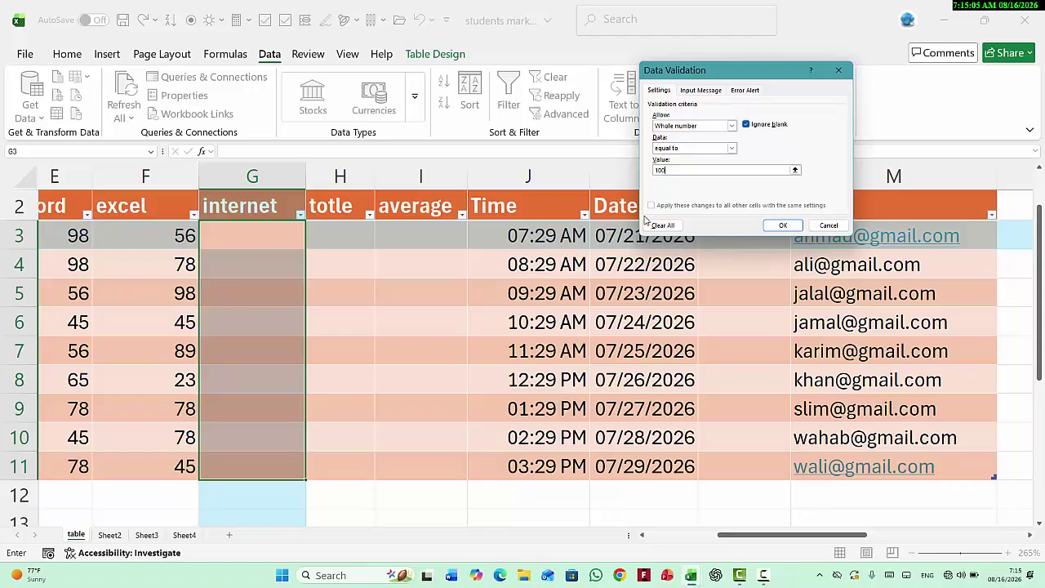
click(767, 221)
Test the equal-to rule in G3 by trying 99 and 101, and enter 100 as the final mark
click(244, 242)
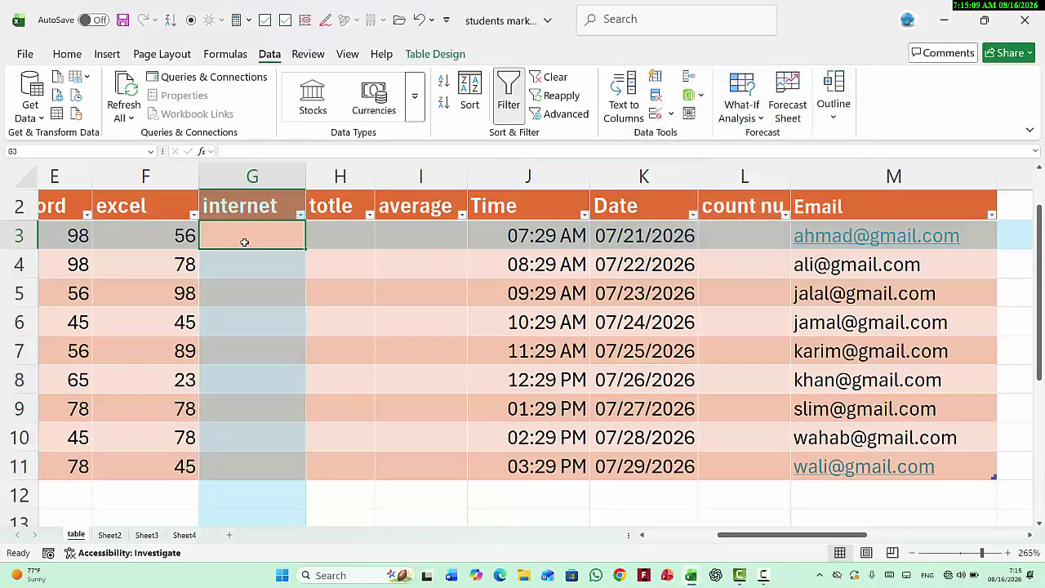
text(99)
key(Return)
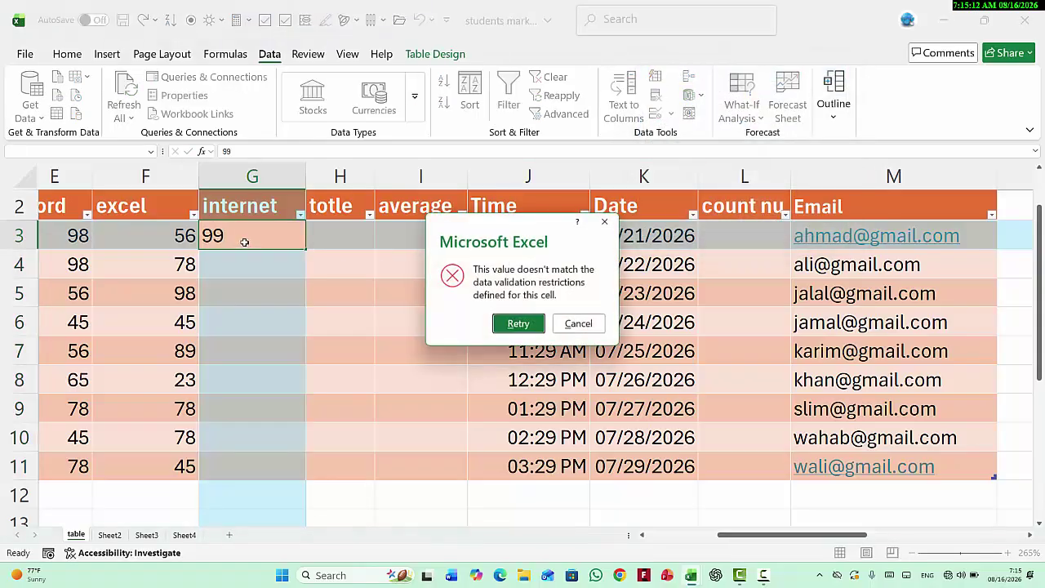
key(Return)
text(101)
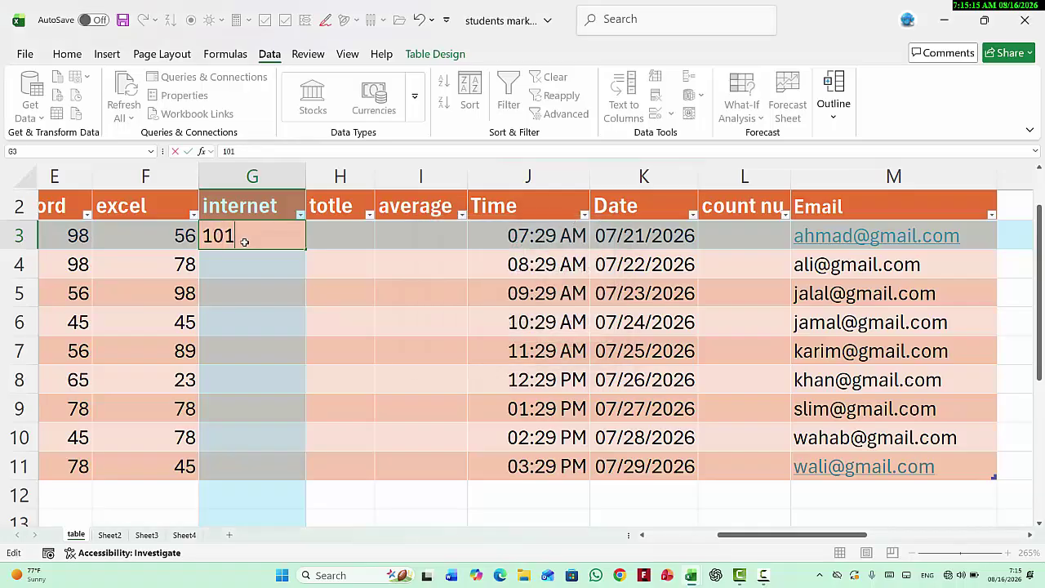
key(Return)
key(Return)
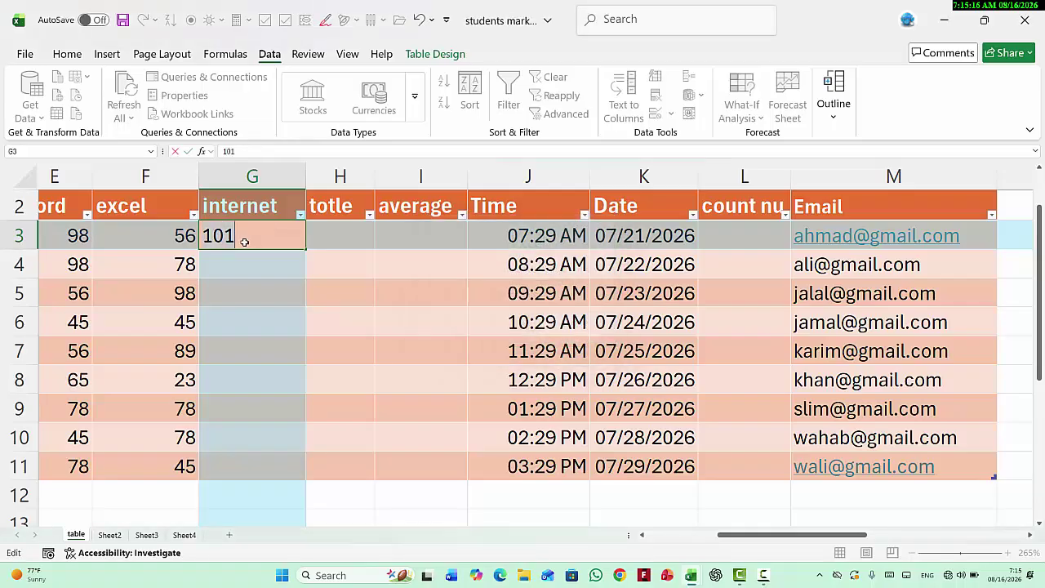
text(100)
key(Return)
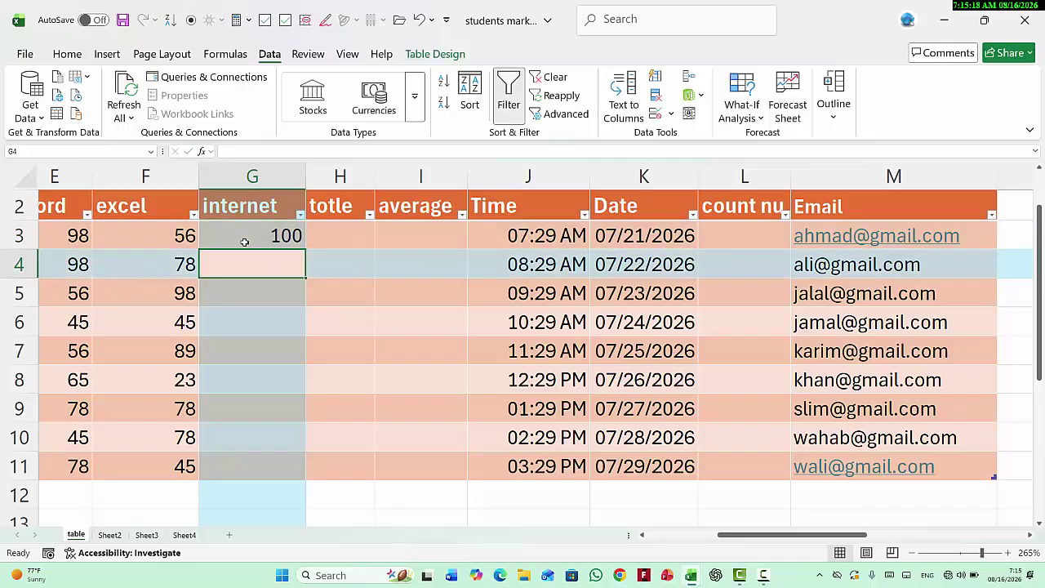
Delete the test mark in the internet column and clear the equal-to validation rule from G3:G11
drag(244, 243, 297, 455)
click(674, 226)
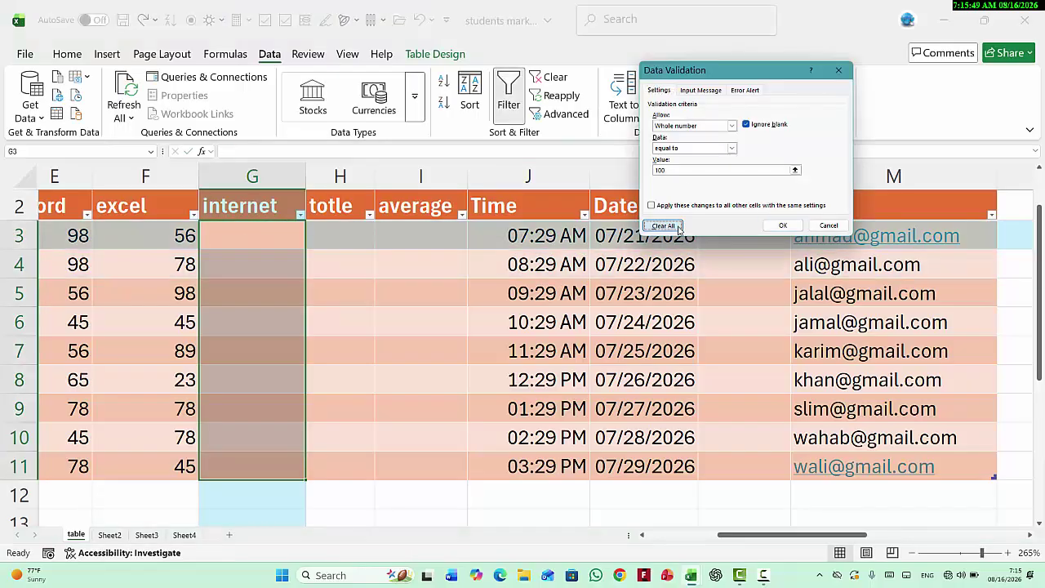
click(775, 223)
Set up a whole-number validation rule for G3:G11 with the not equal to condition and value 100, and erase the value
click(657, 116)
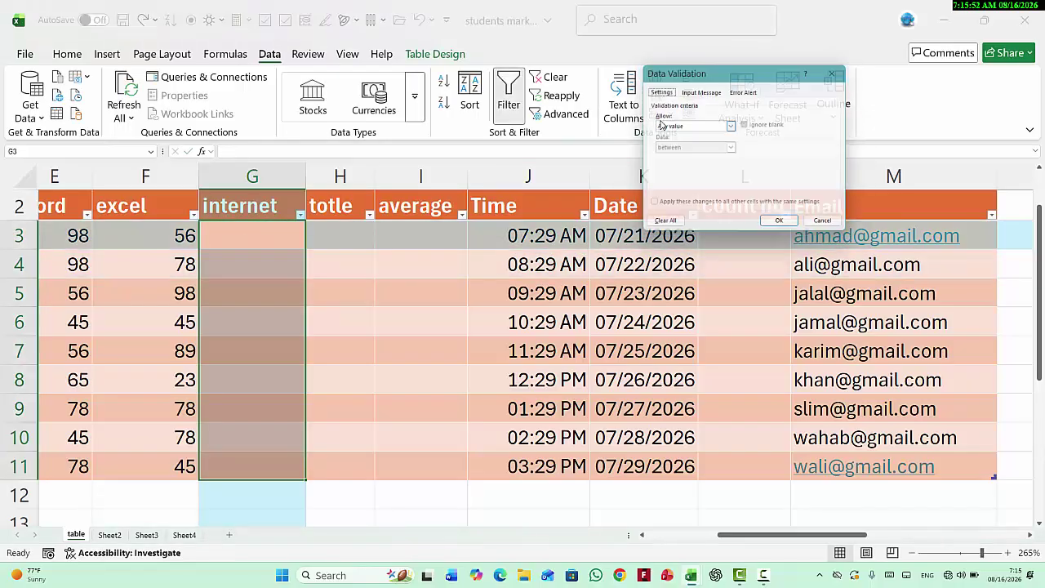
click(695, 126)
click(698, 139)
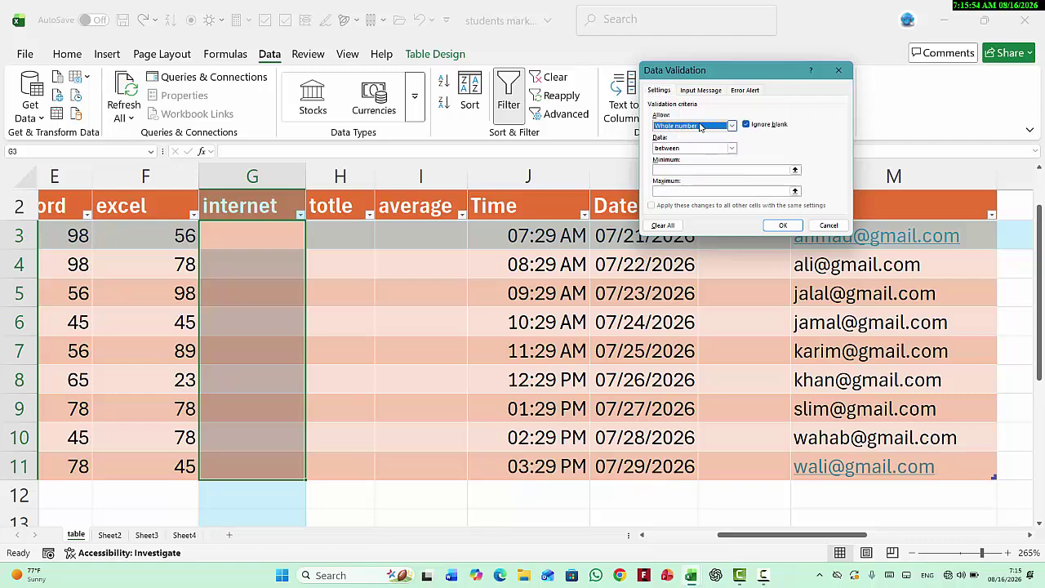
click(732, 148)
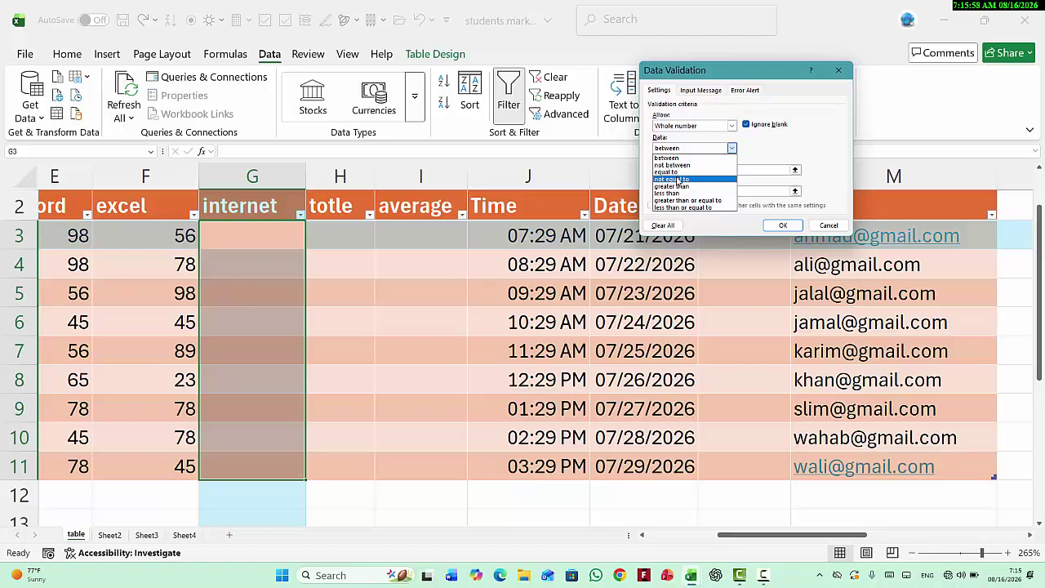
click(688, 181)
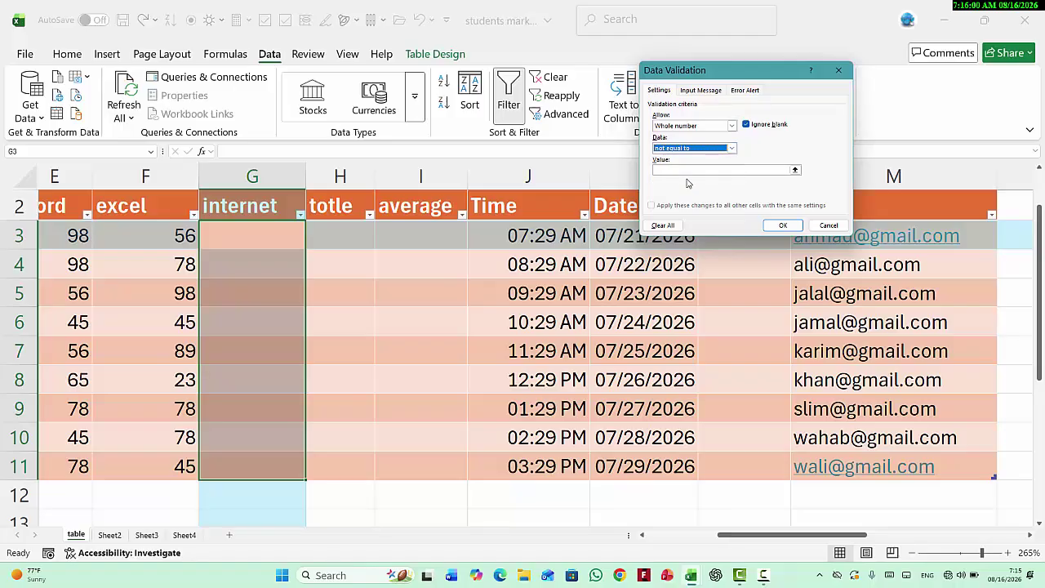
click(684, 171)
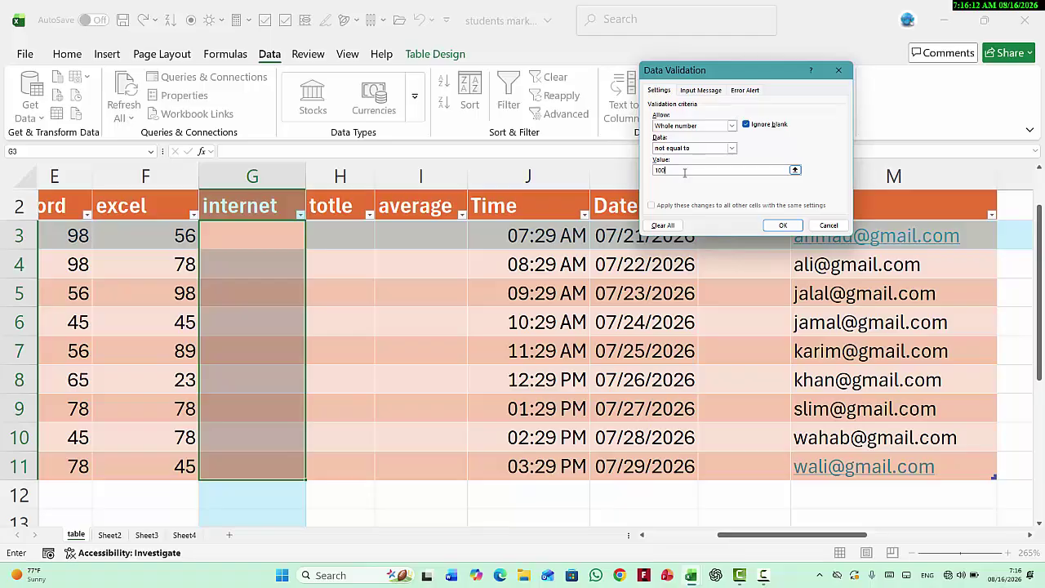
key(BackSpace)
Apply a whole-number validation rule to G3:G11 with the greater than condition and a minimum of 100
click(710, 149)
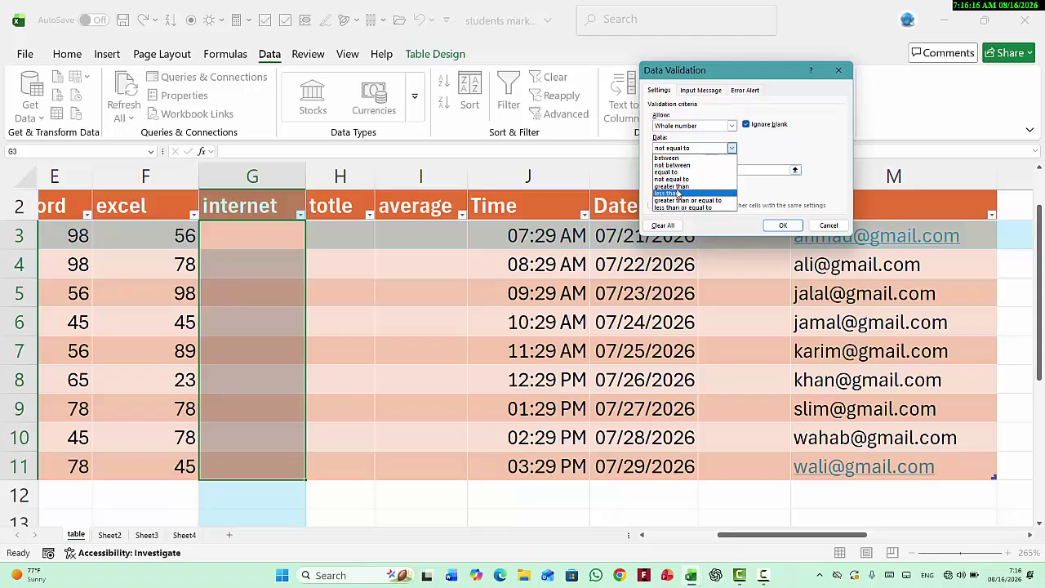
click(672, 186)
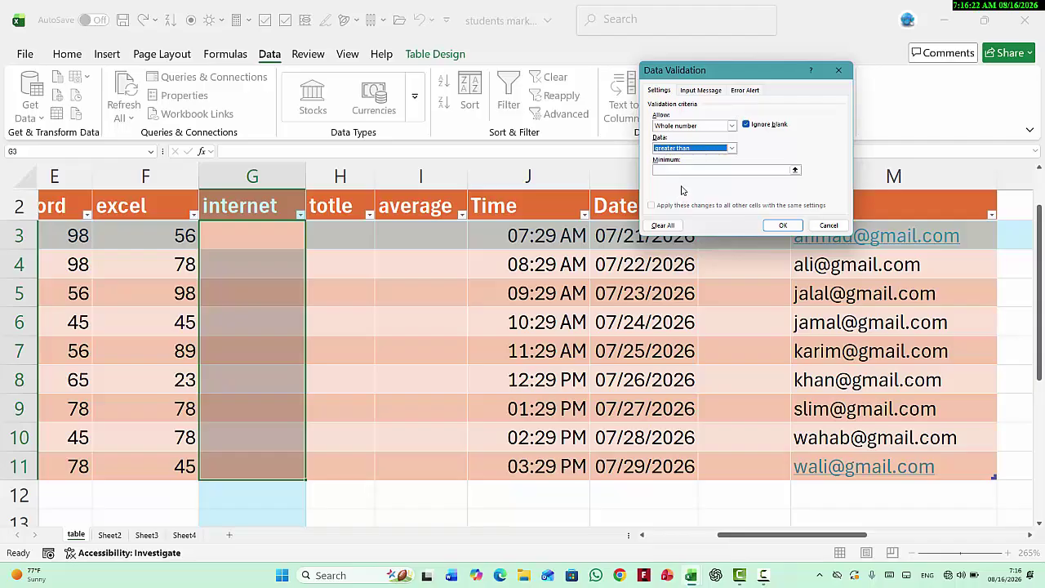
click(686, 170)
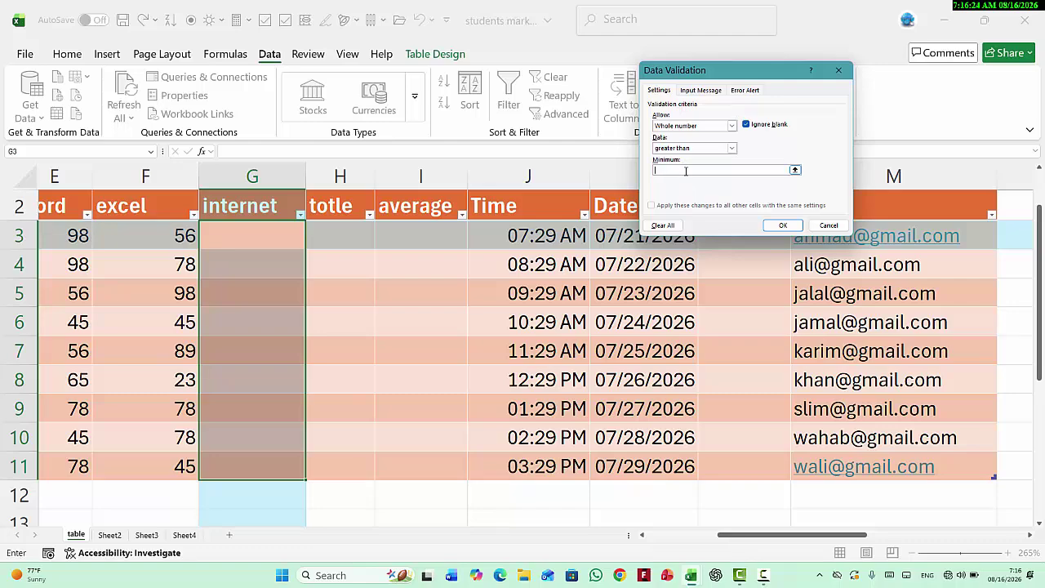
text(100)
click(783, 226)
Test the greater-than rule by trying 100 and entering 101 in G3, and trying 10 in G4
click(243, 243)
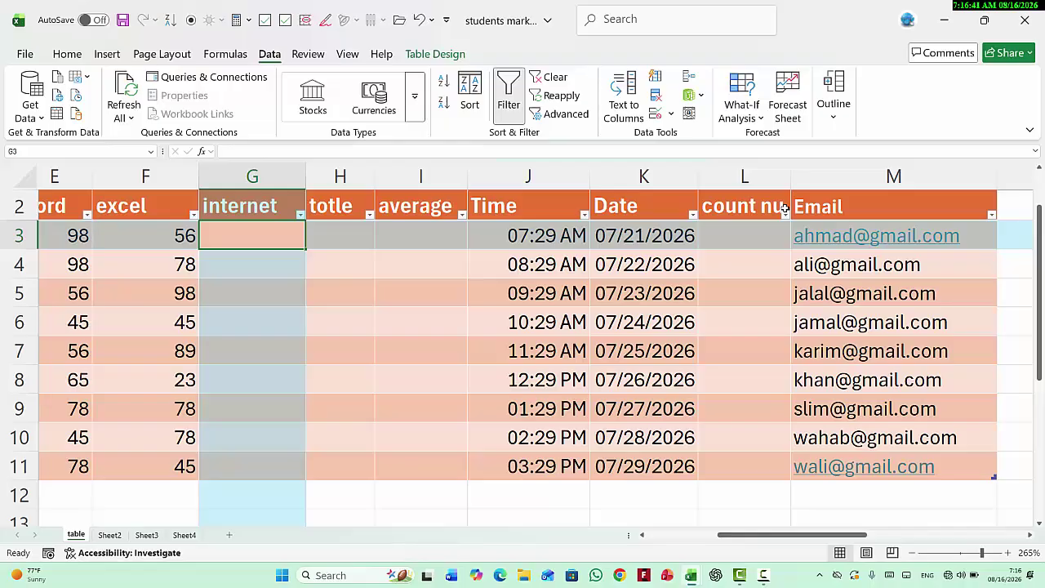
text(100)
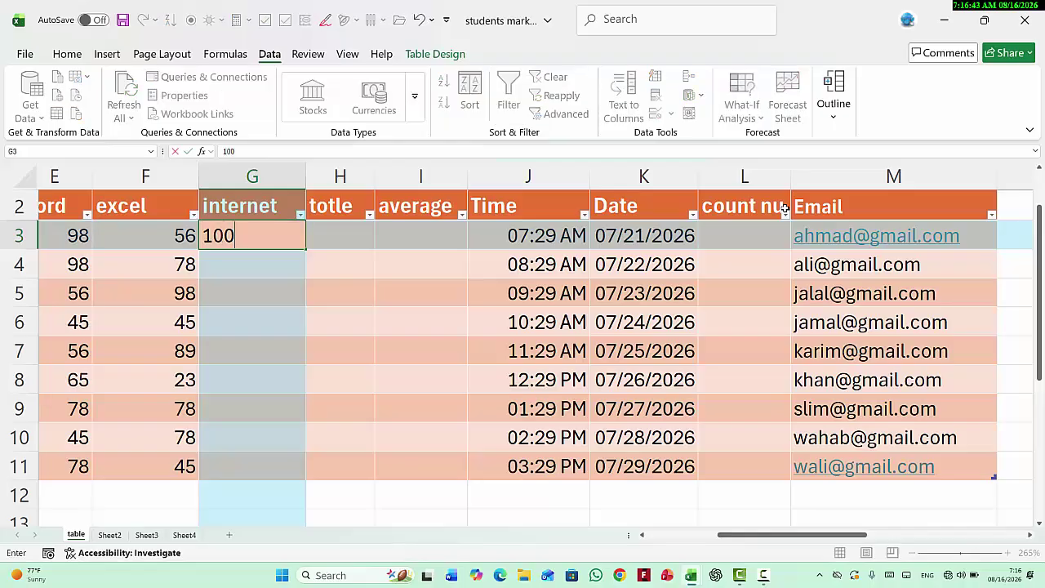
key(Return)
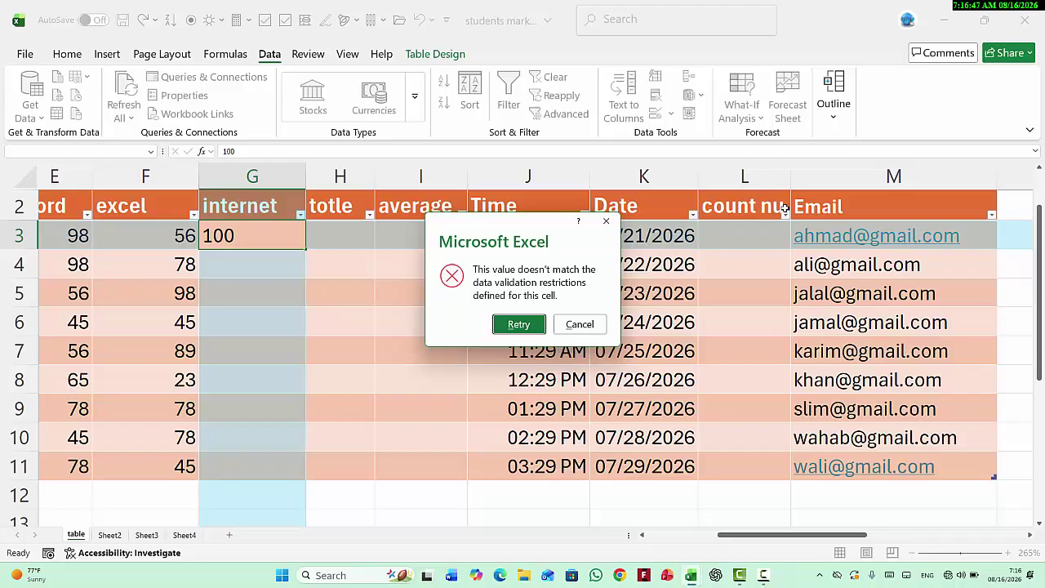
key(Return)
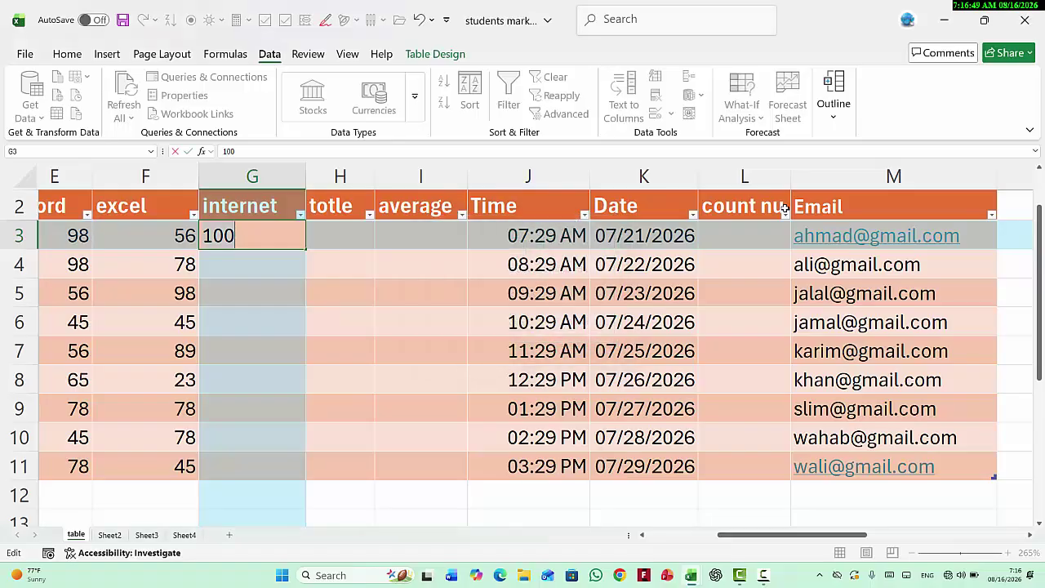
text(101)
key(Return)
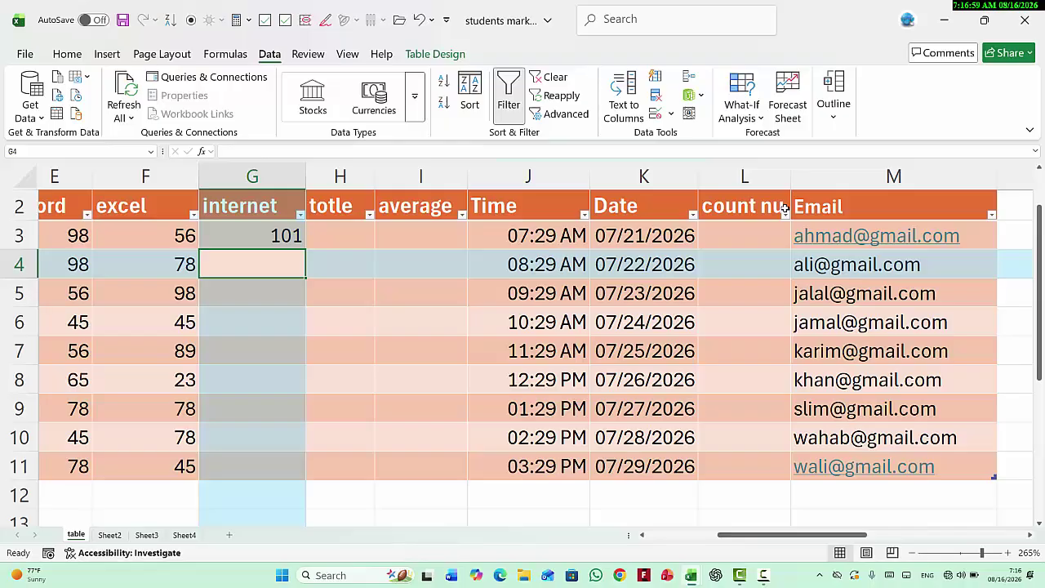
text(10)
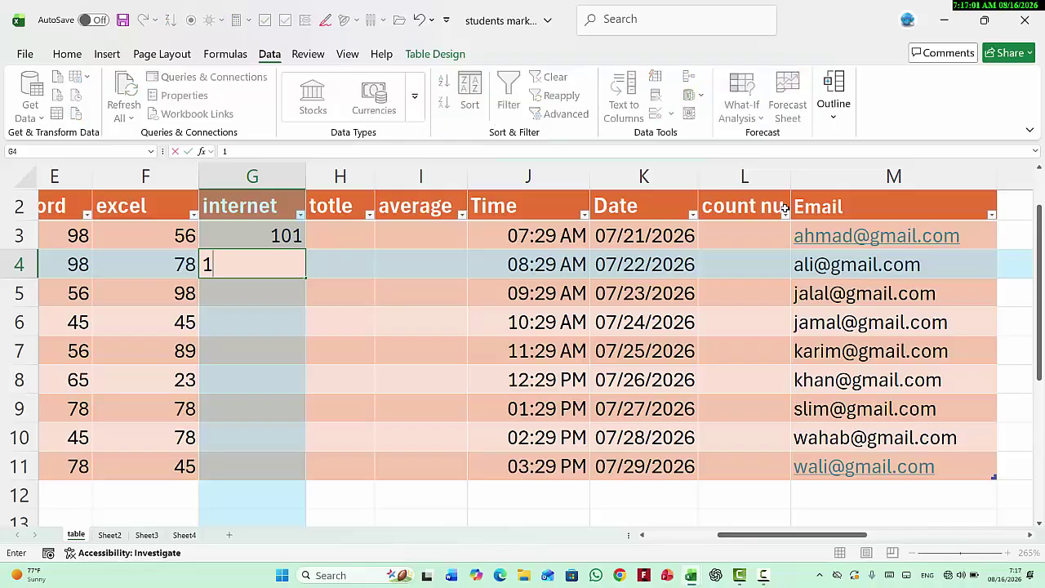
key(Return)
key(Escape)
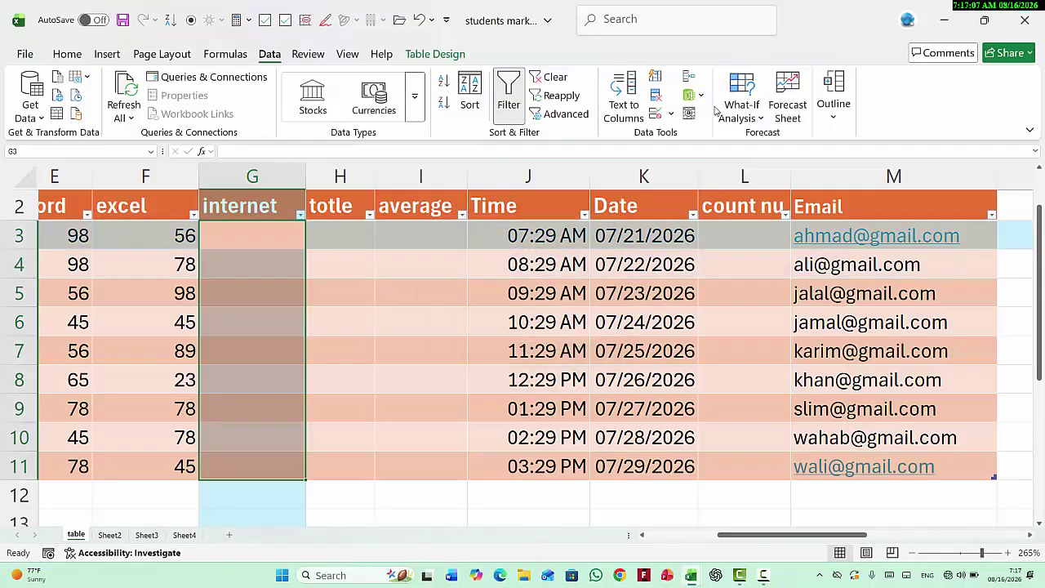
Clear the greater-than validation rule from G3:G11
click(658, 112)
click(666, 225)
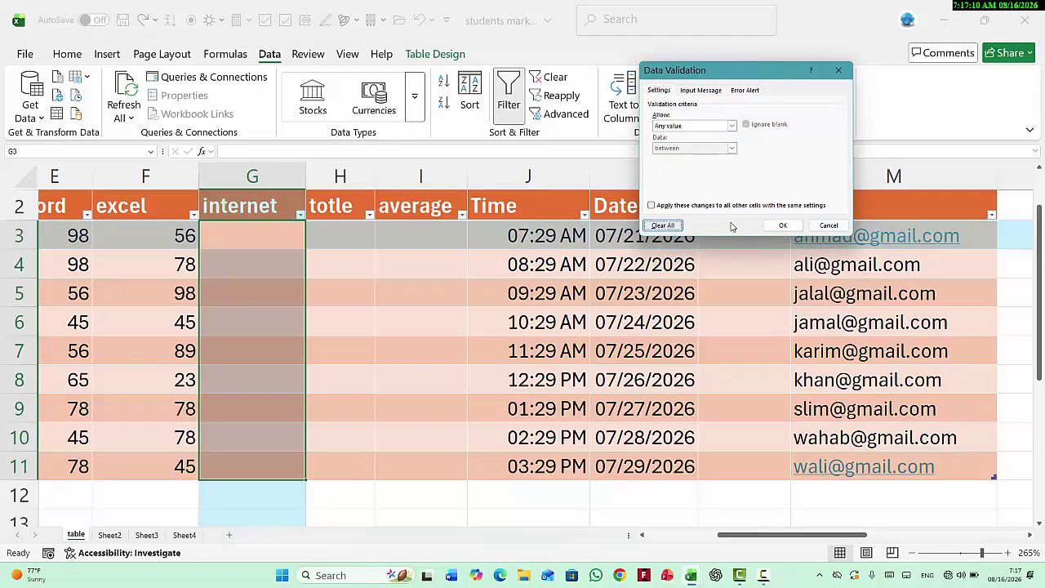
click(783, 226)
Set up a whole-number validation rule for G3:G11 with the greater than or equal to condition and minimum 100
click(654, 115)
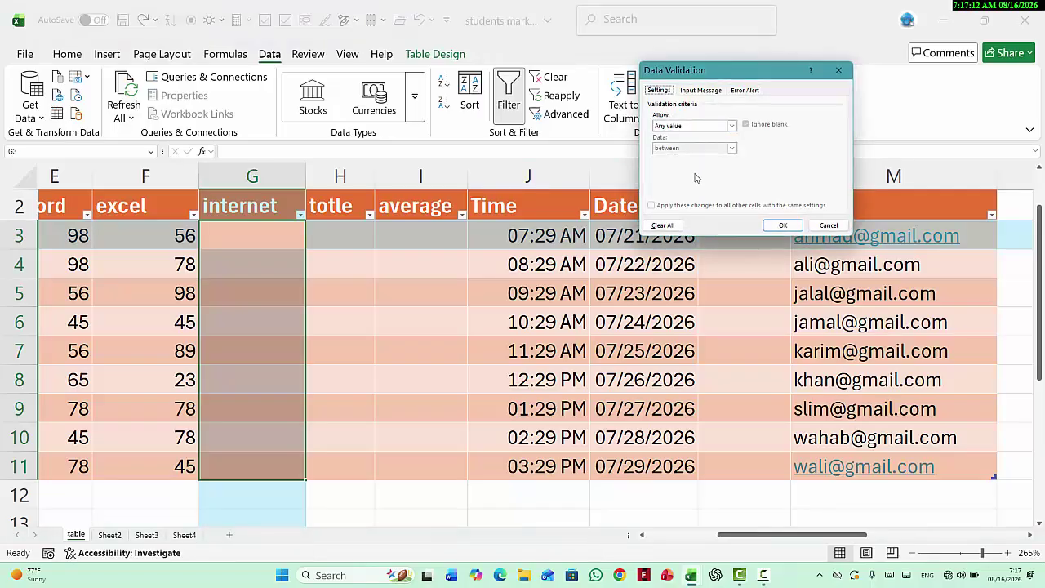
click(732, 125)
click(690, 144)
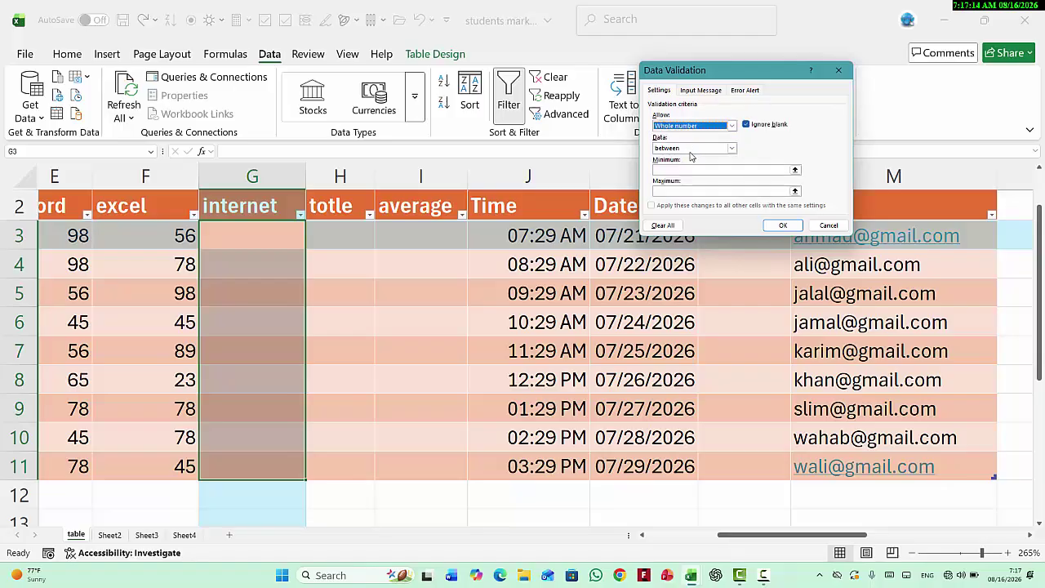
click(689, 148)
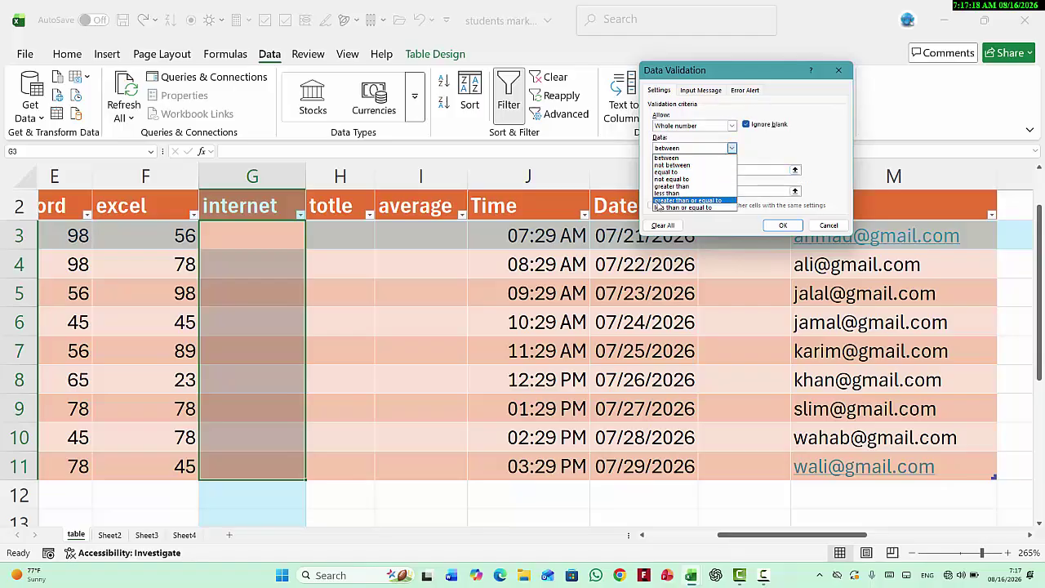
click(718, 201)
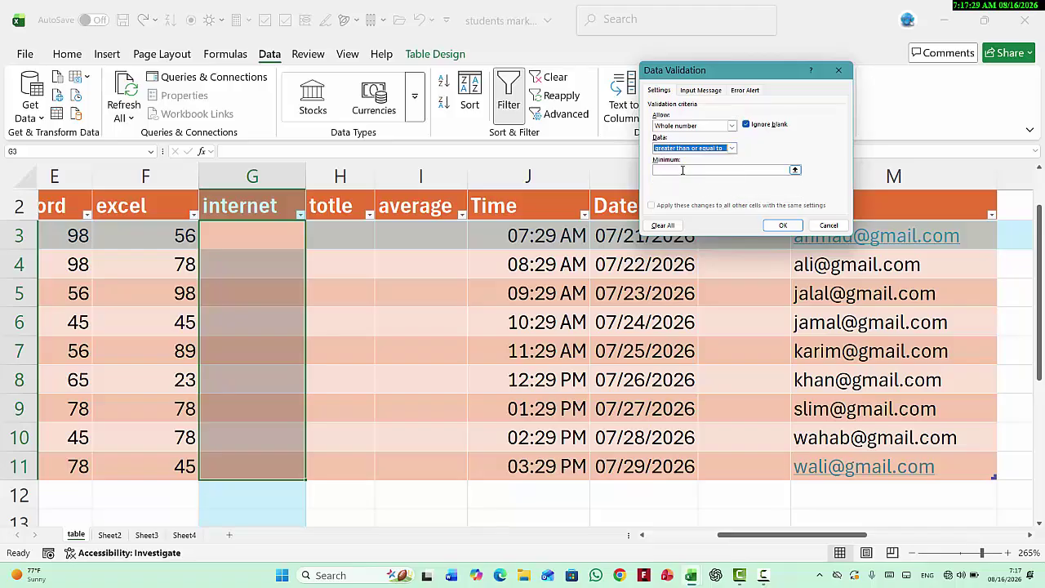
click(683, 170)
text(100)
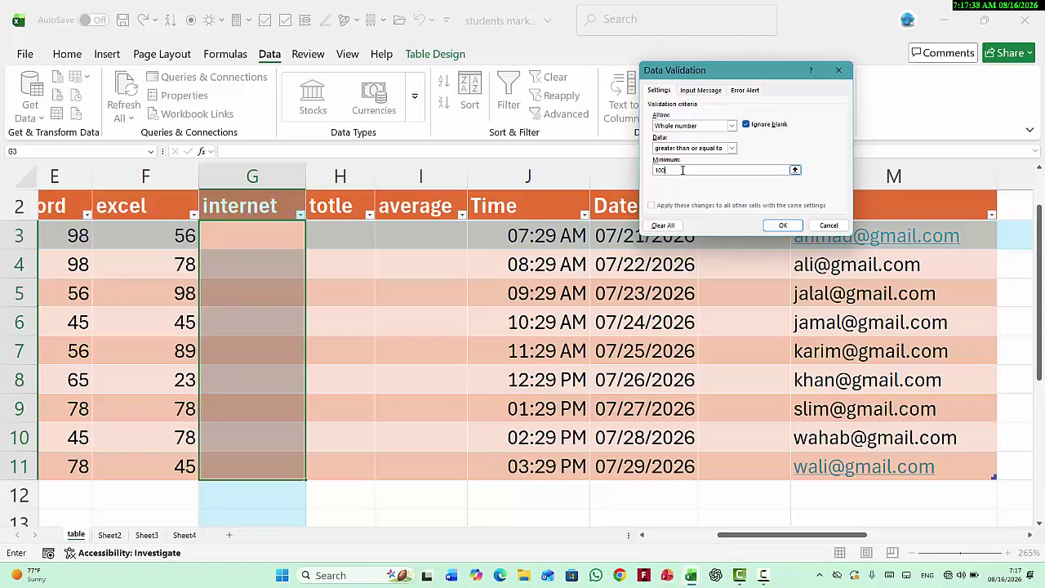
Switch the rule's condition to greater than and back to greater than or equal to, and review the remaining conditions
click(732, 148)
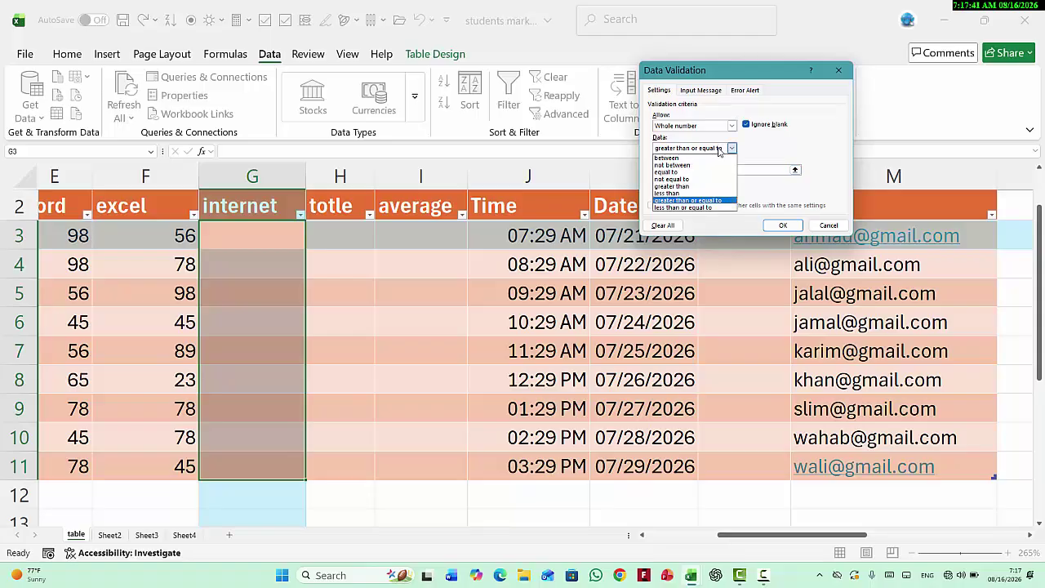
click(683, 188)
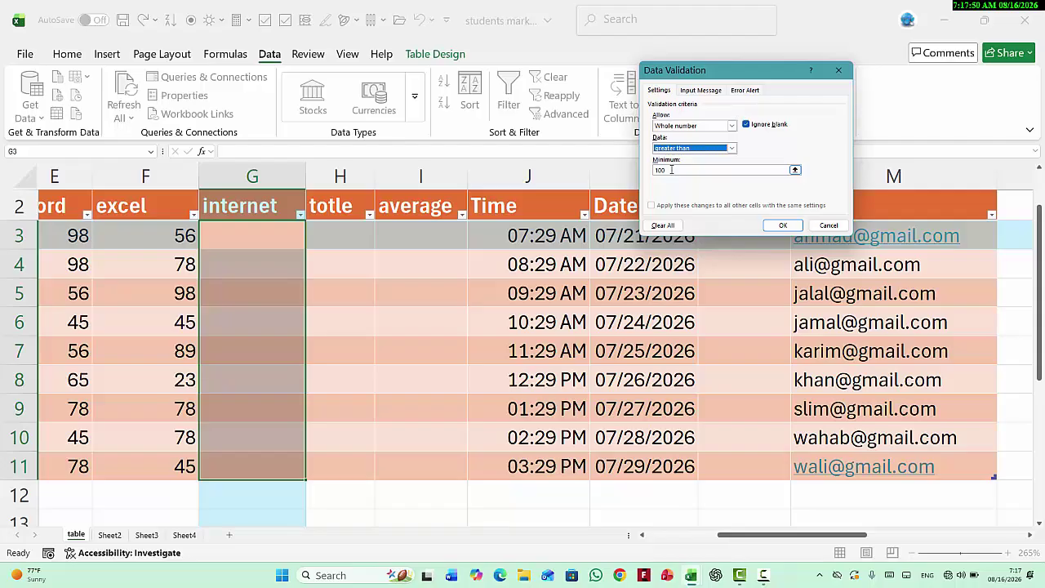
click(732, 147)
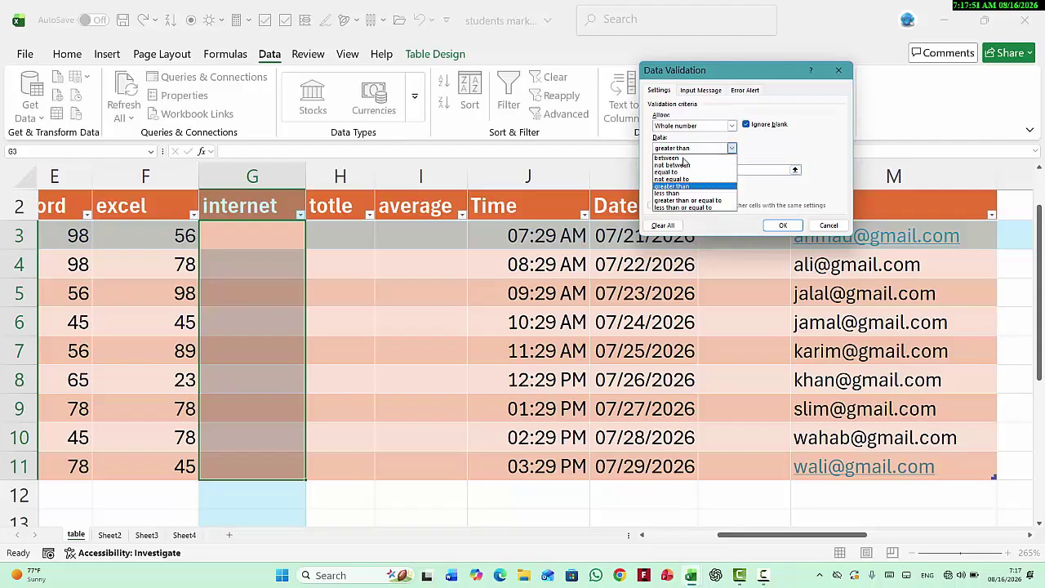
click(686, 202)
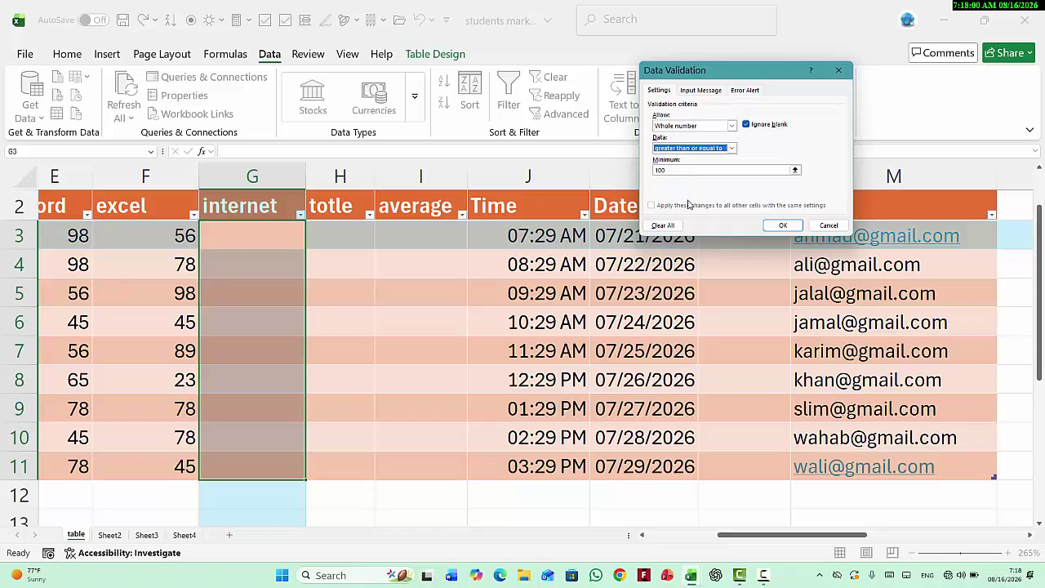
click(709, 149)
click(709, 149)
click(709, 148)
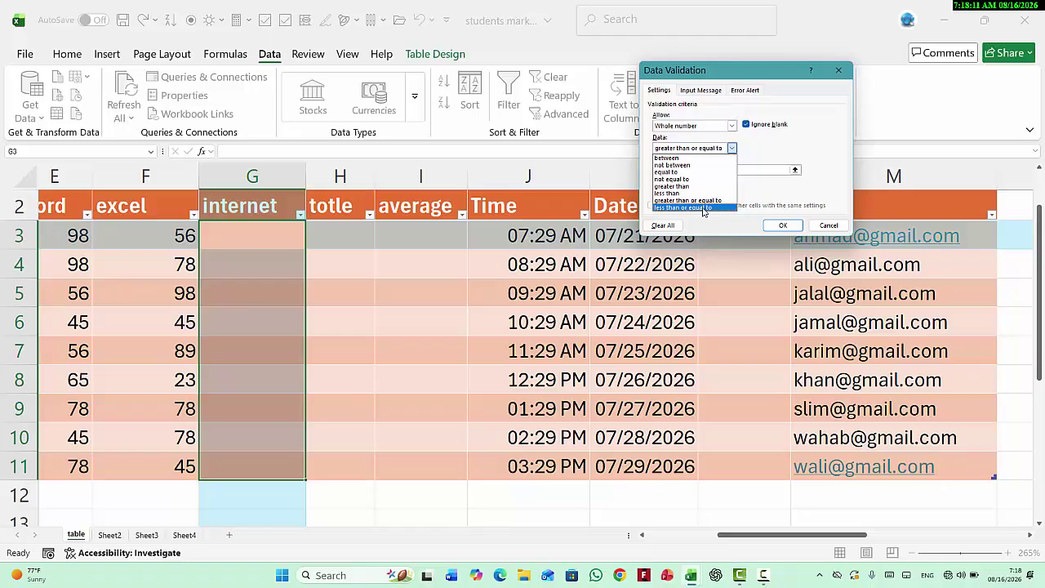
Review the allowed data types and clear all validation settings for G3:G11
click(701, 126)
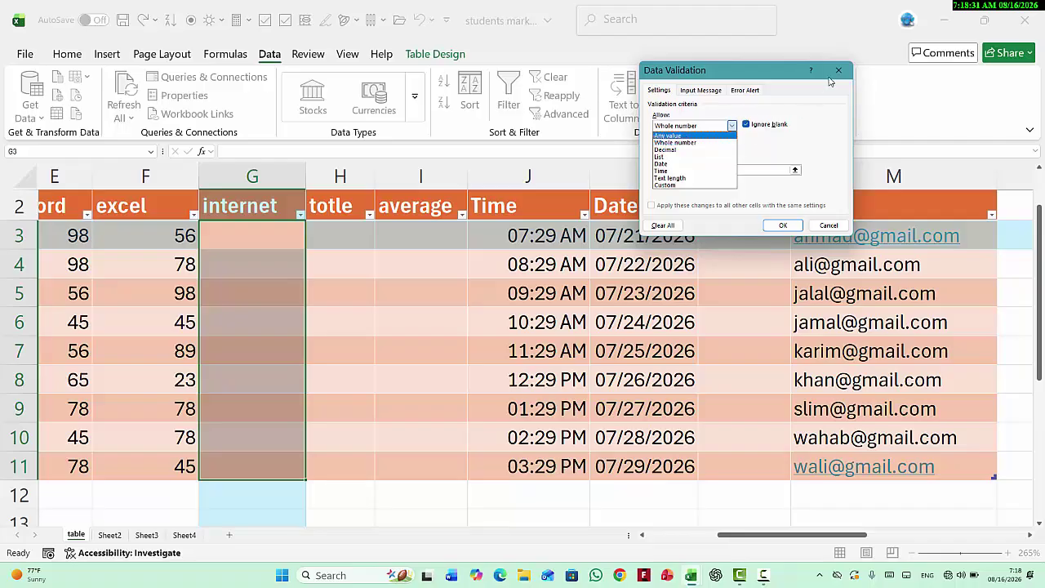
click(675, 225)
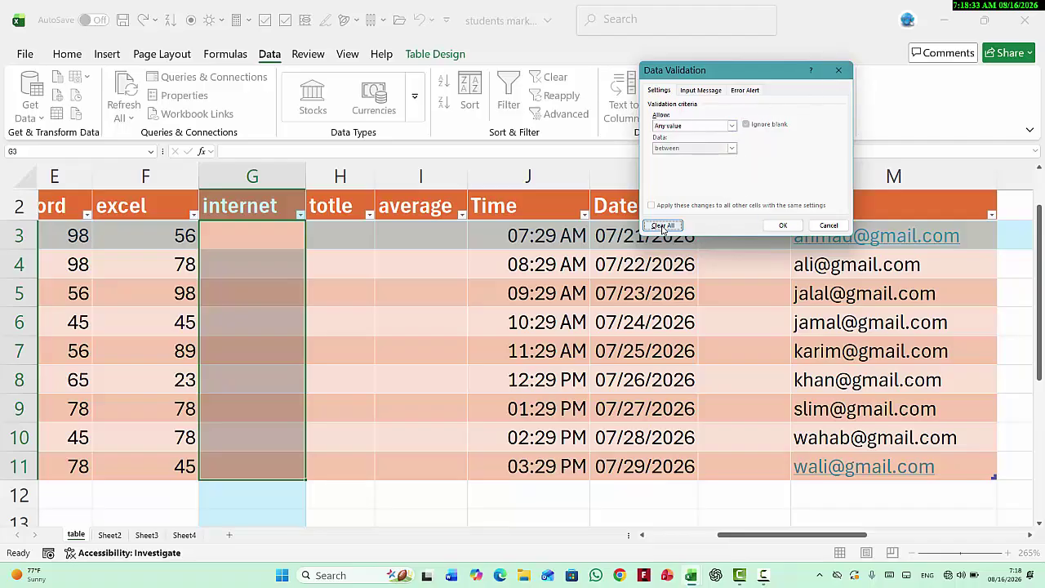
click(782, 225)
Apply a decimal validation rule to G3:G11 with the equal to condition and value 10.5
drag(240, 236, 245, 469)
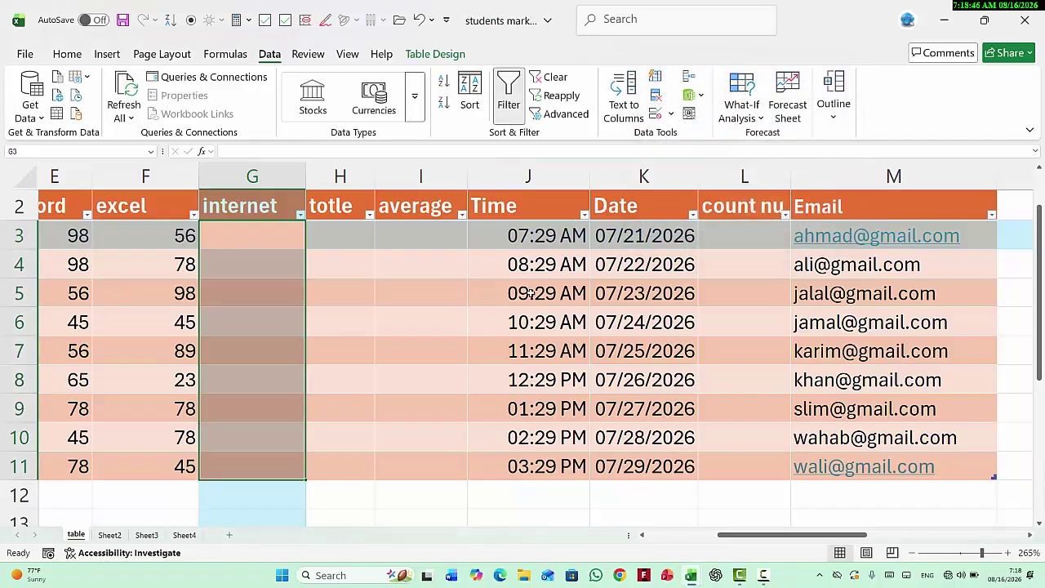
click(659, 116)
click(691, 127)
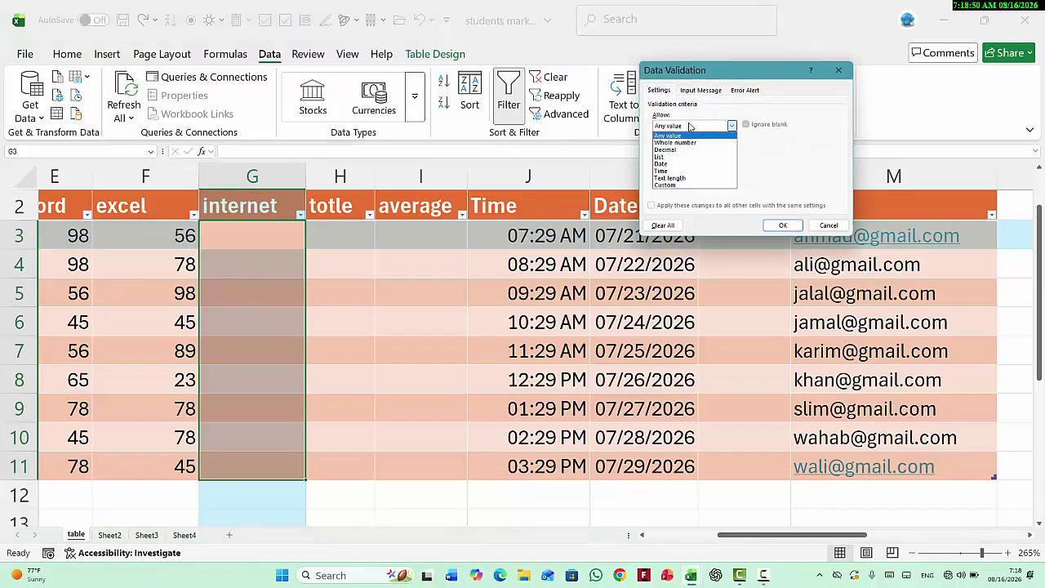
click(689, 151)
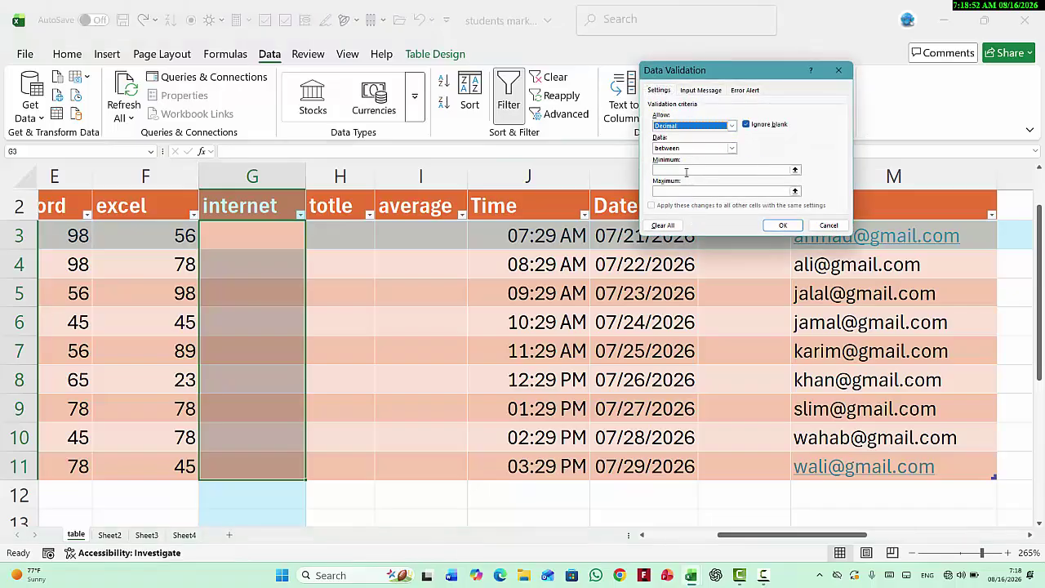
click(693, 149)
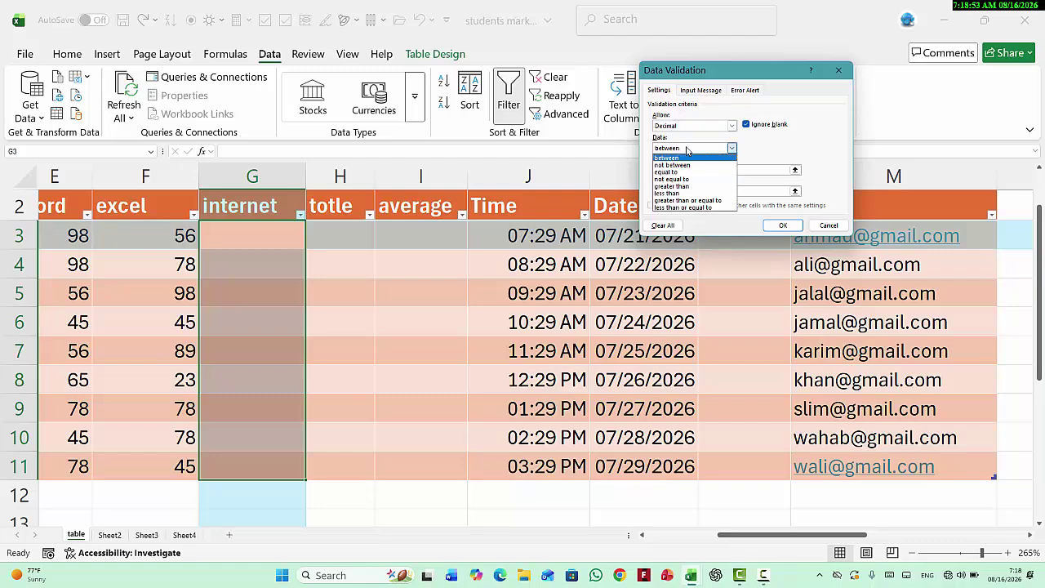
click(668, 172)
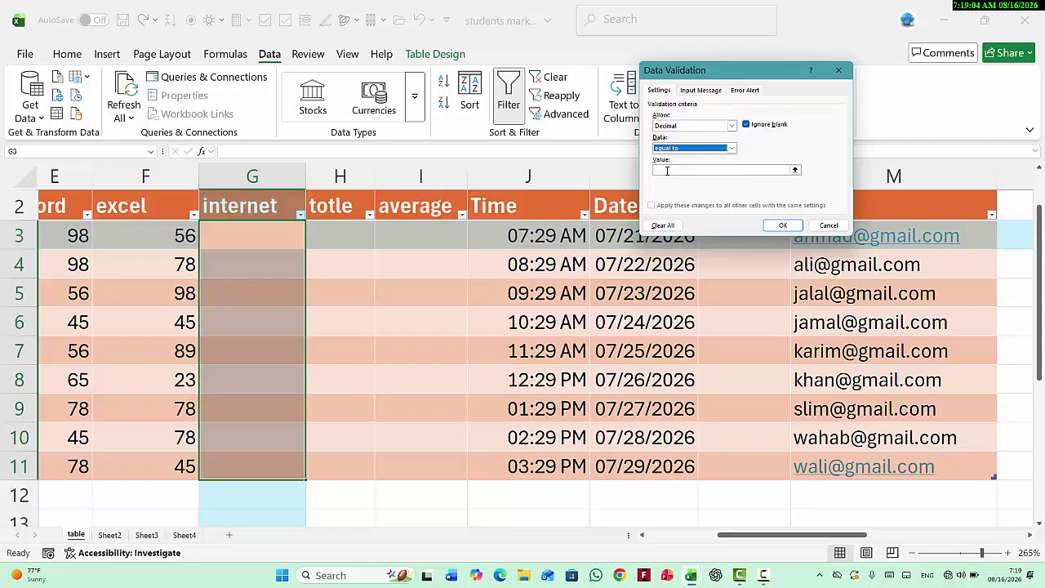
click(668, 170)
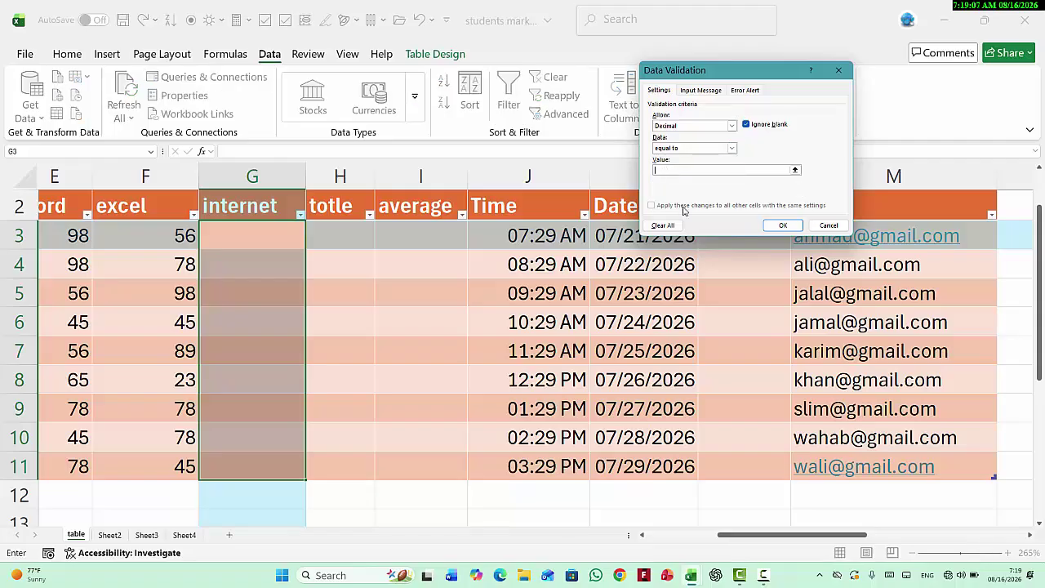
text(10.5)
click(782, 226)
Test the decimal rule by entering 10.5 in cell G4 of the internet column
click(249, 260)
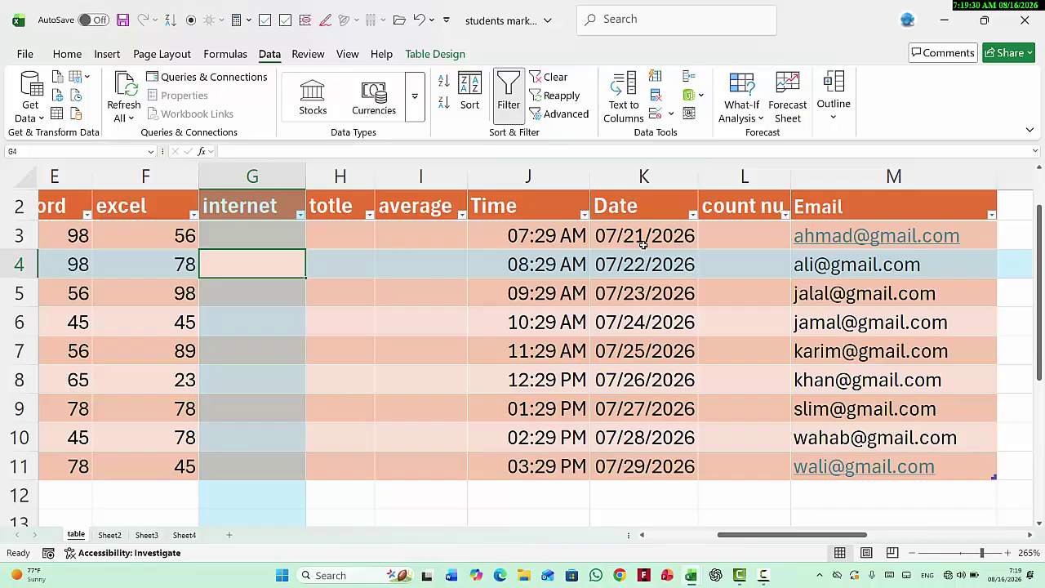
text(10.5)
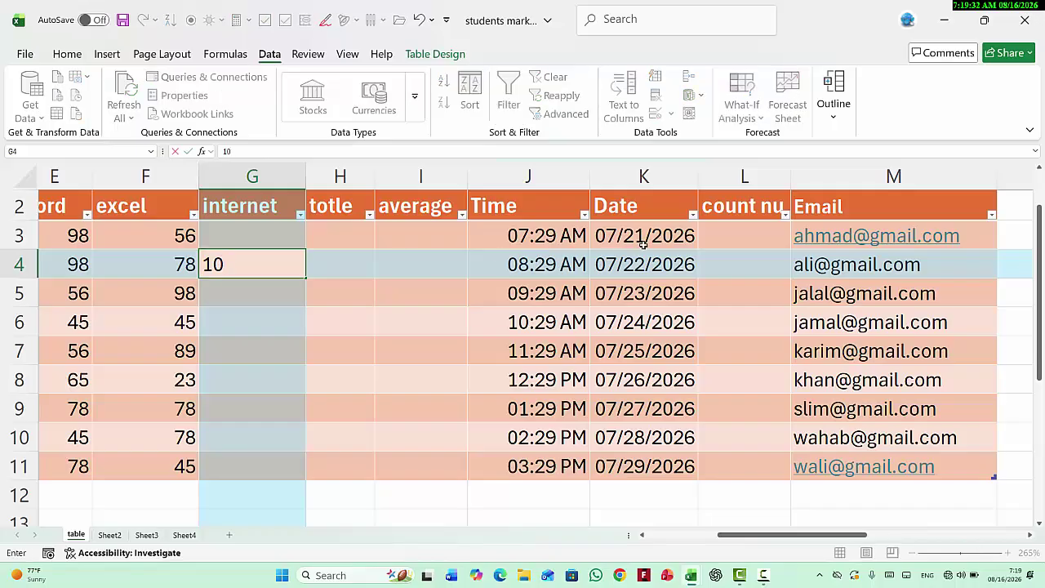
key(Return)
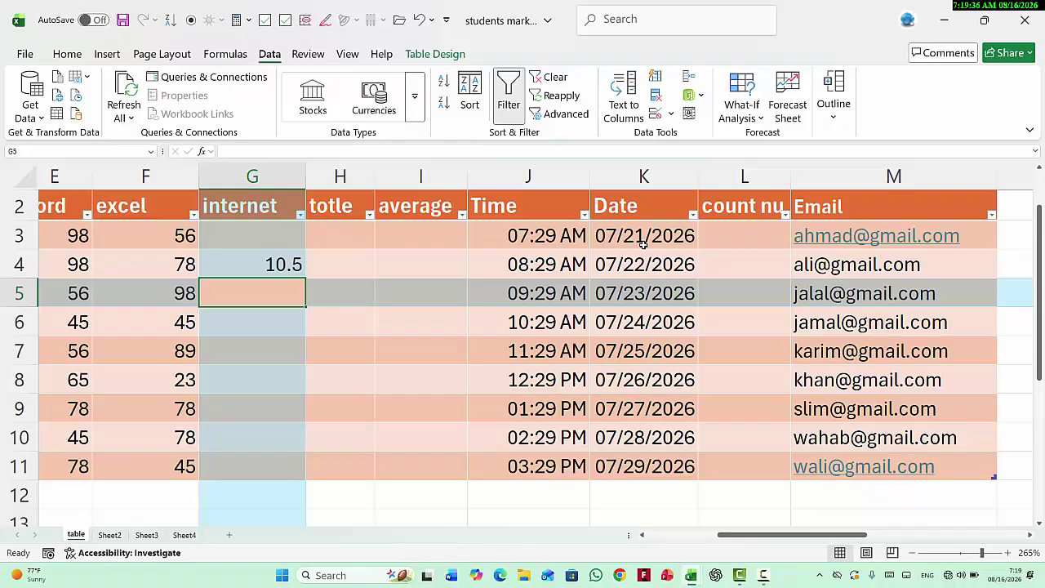
Try to enter 10.4 and 10.6 in cell G5 against the decimal rule, and abandon the entry
text(1)
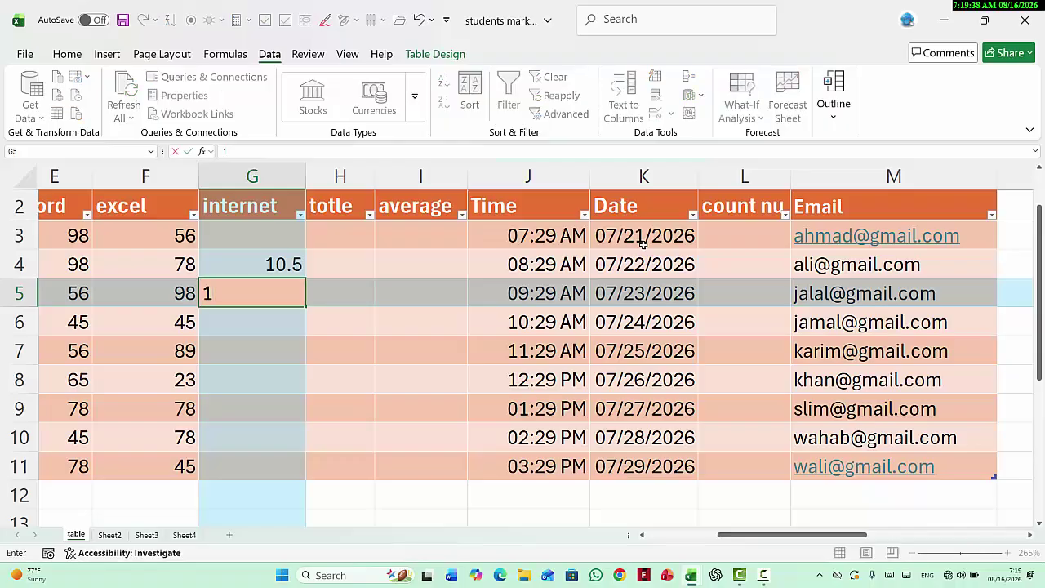
text(0.4)
key(Return)
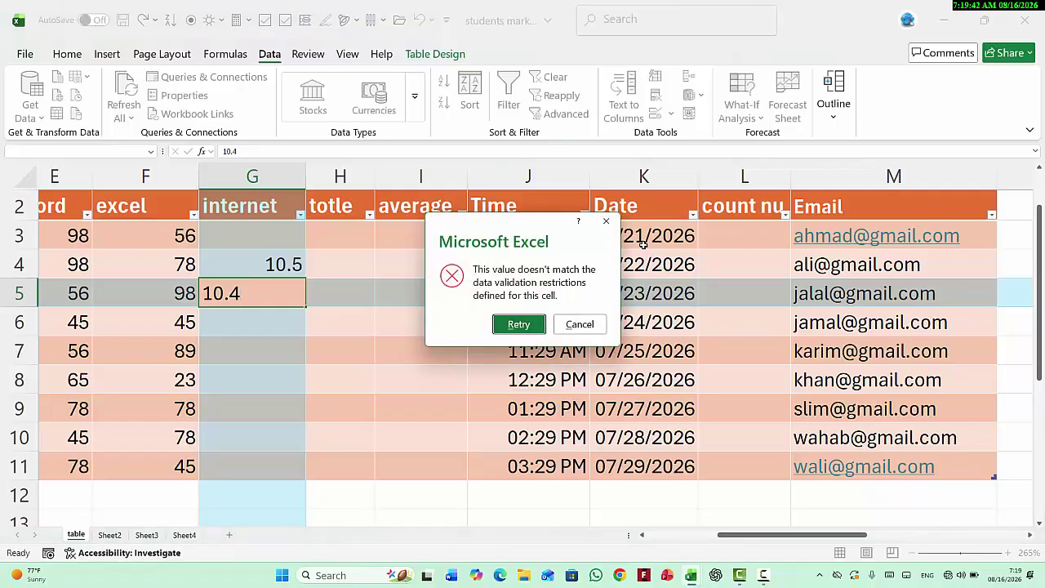
key(Return)
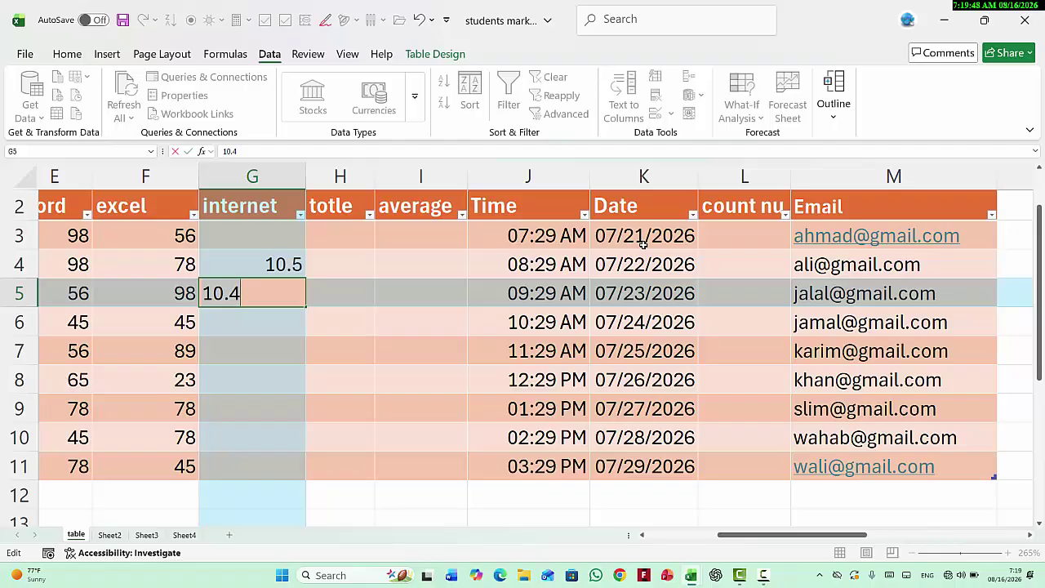
key(BackSpace)
key(BackSpace)
key(BackSpace)
key(BackSpace)
text(10.6)
key(Return)
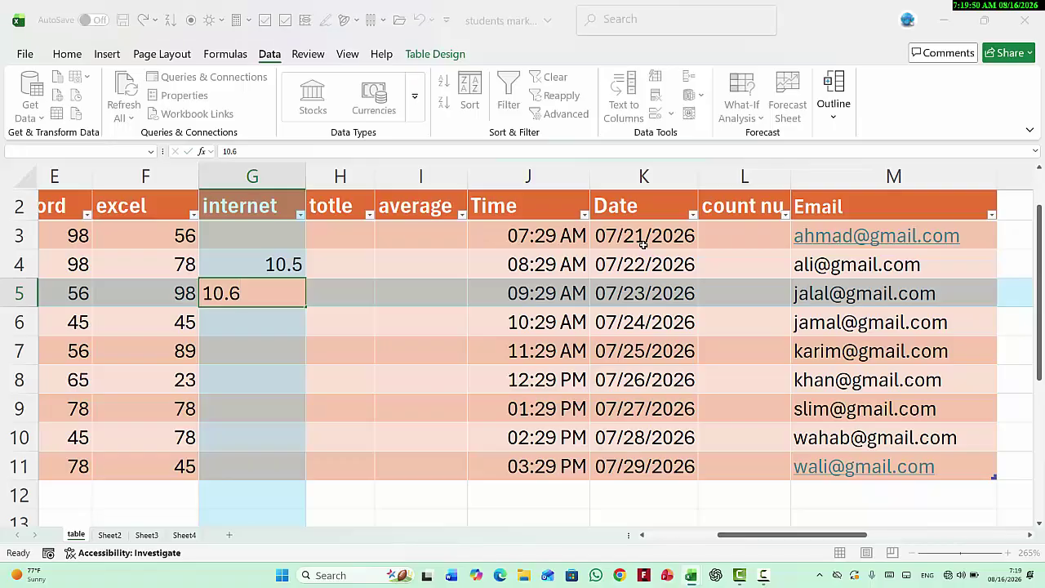
key(Return)
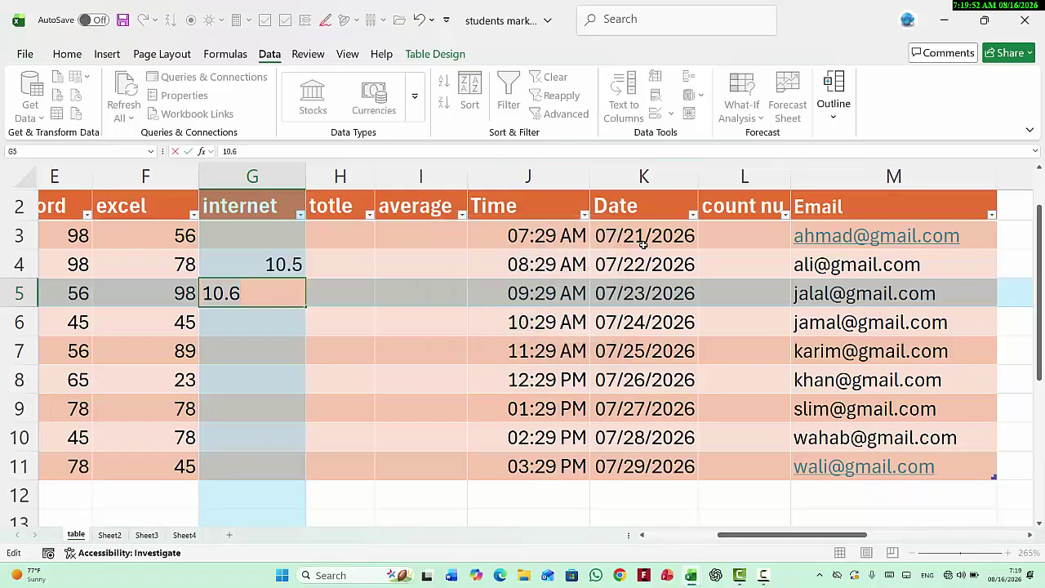
key(Escape)
key(Tab)
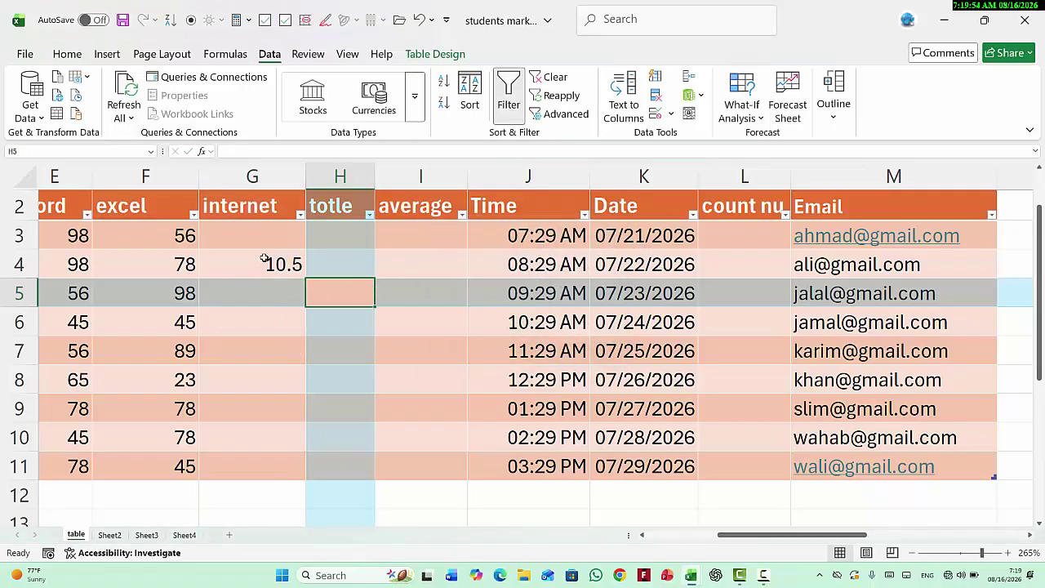
Delete the contents of G3:G11 and clear all validation settings from the range
drag(259, 236, 268, 460)
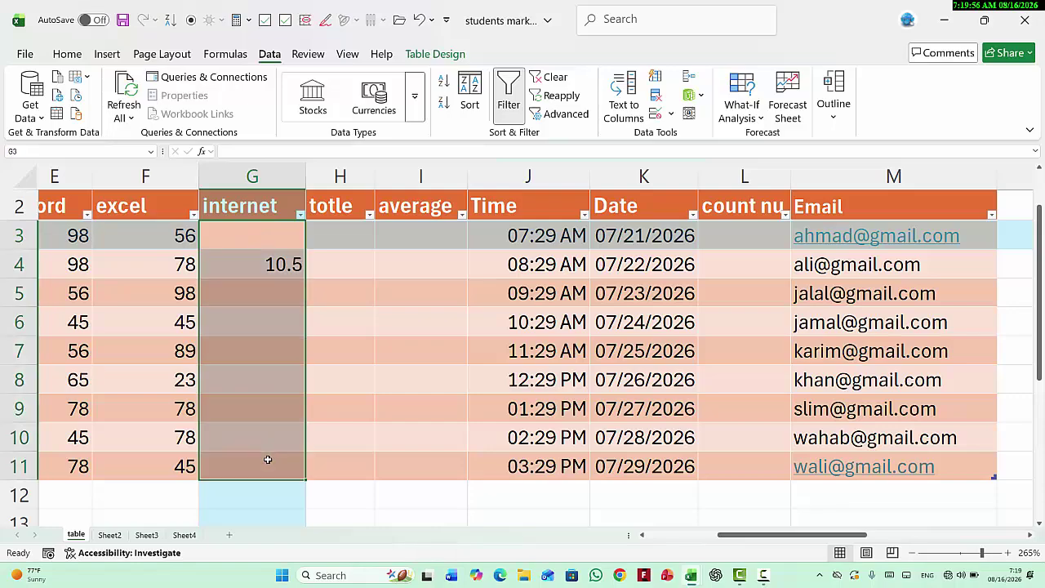
key(Delete)
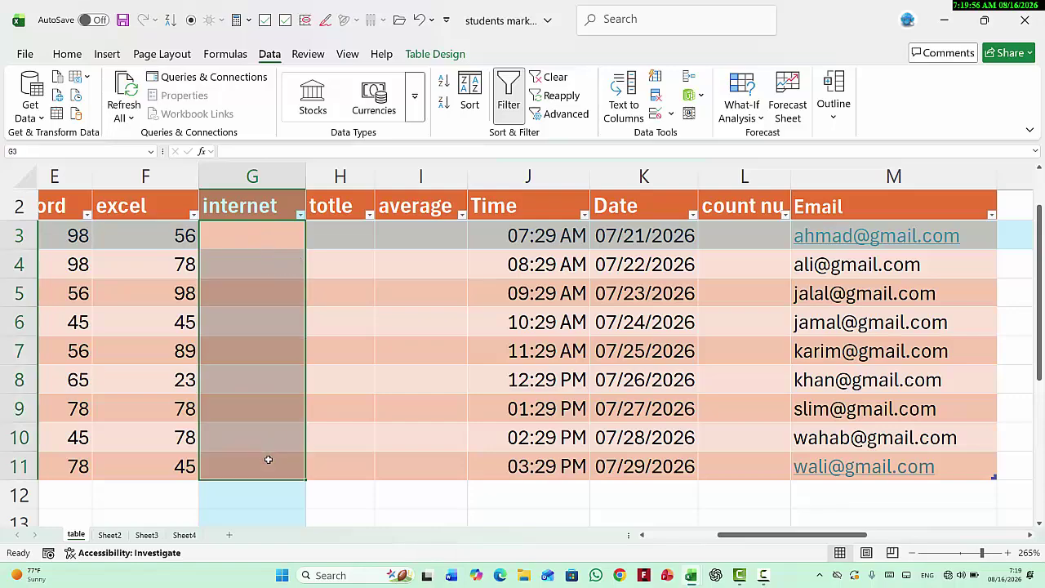
click(654, 116)
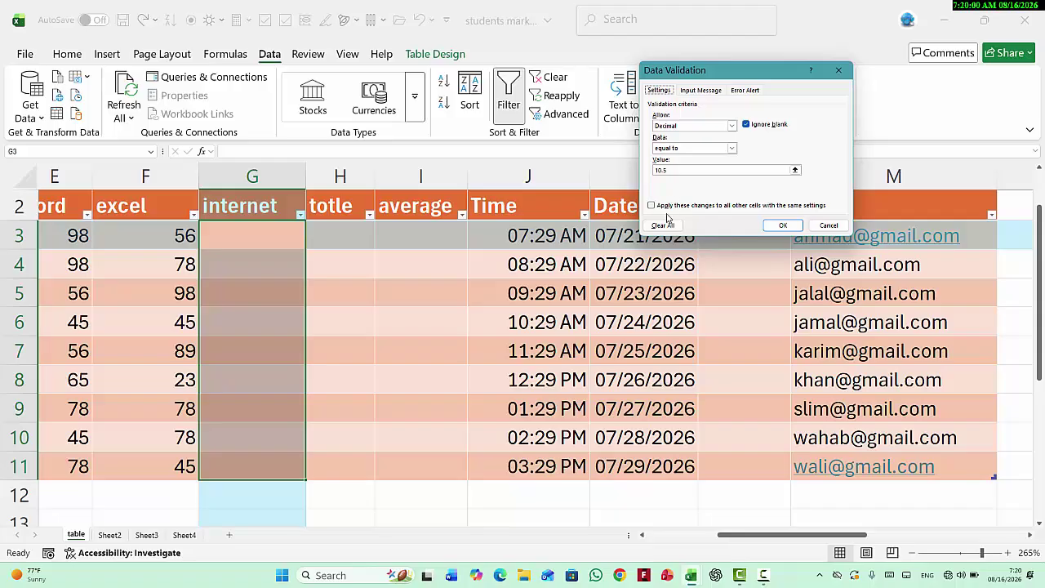
click(663, 226)
click(782, 225)
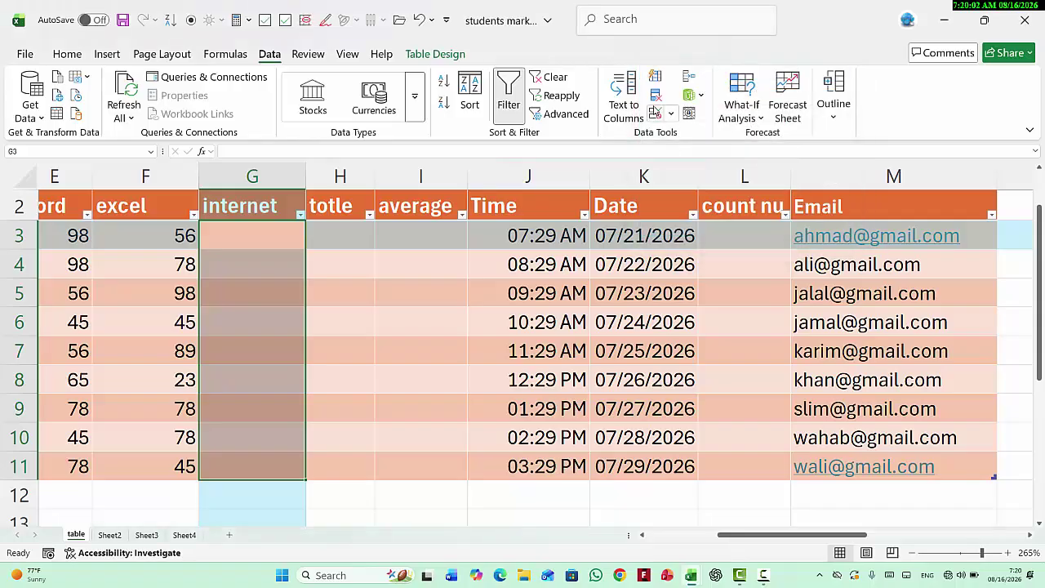
Examine the conditions available for whole-number and decimal validation rules on G3:G11
click(655, 112)
click(686, 126)
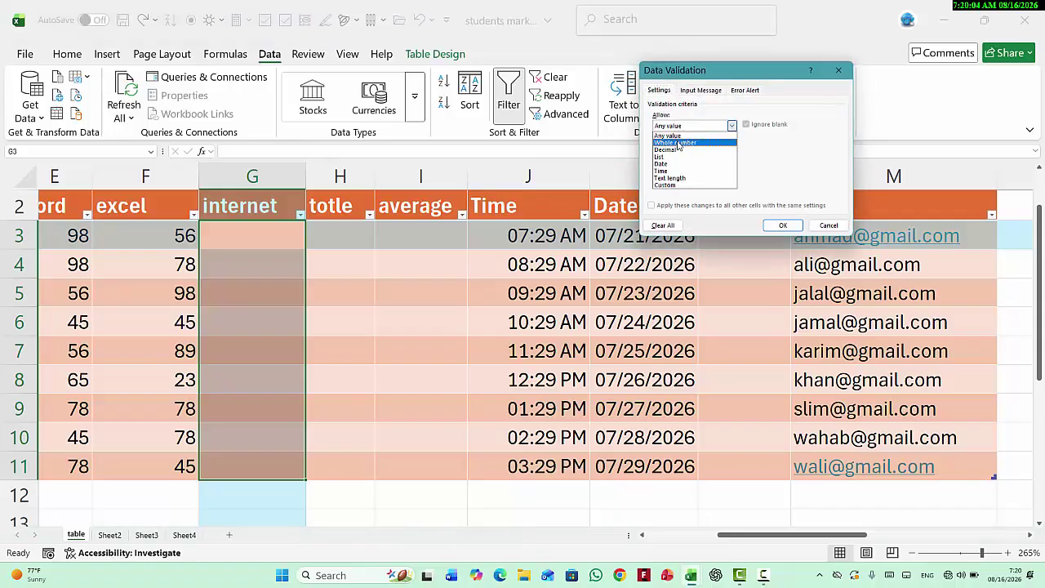
click(678, 144)
click(693, 149)
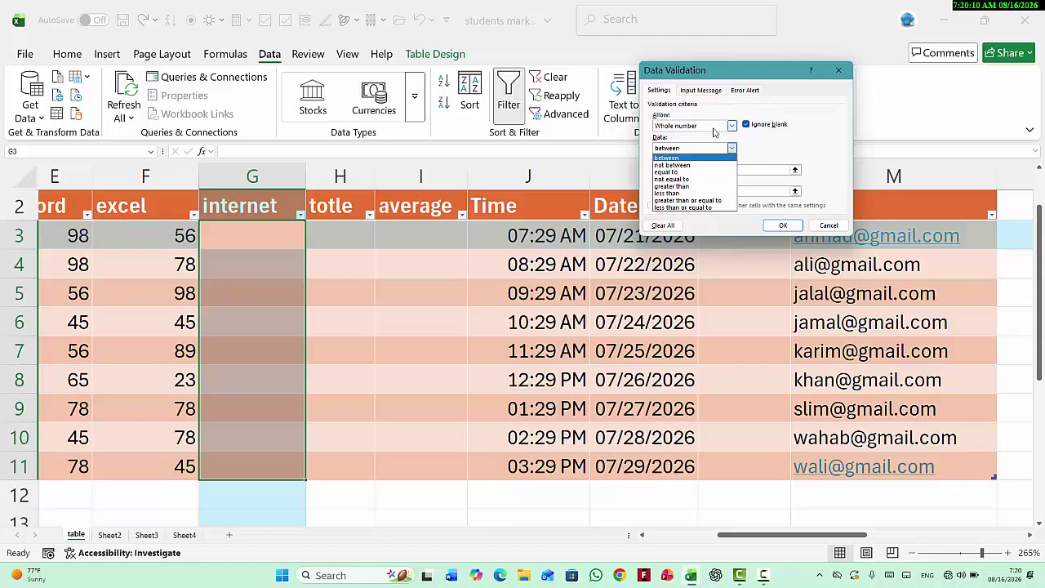
click(709, 131)
click(680, 128)
click(674, 150)
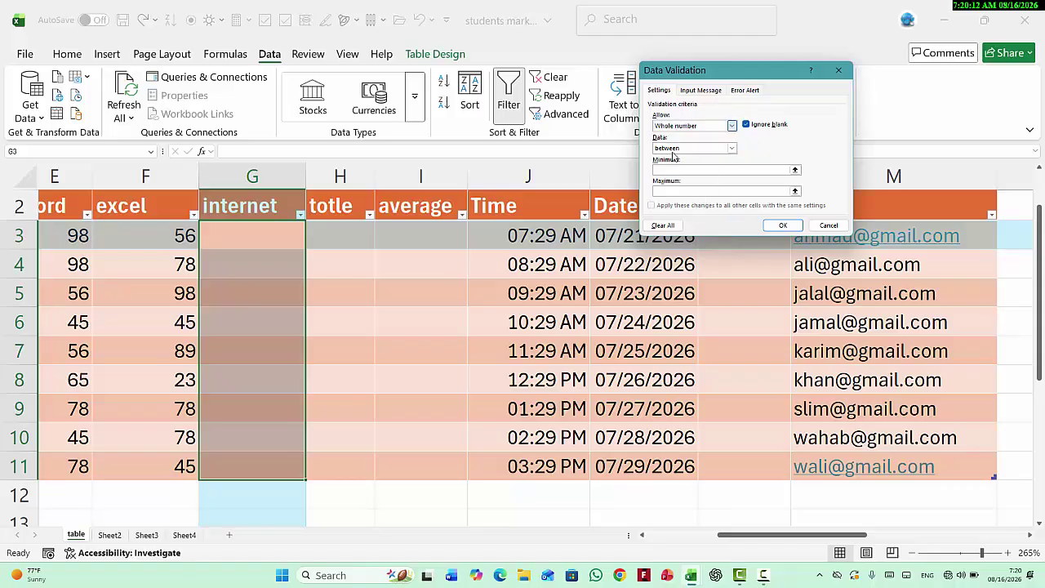
click(688, 149)
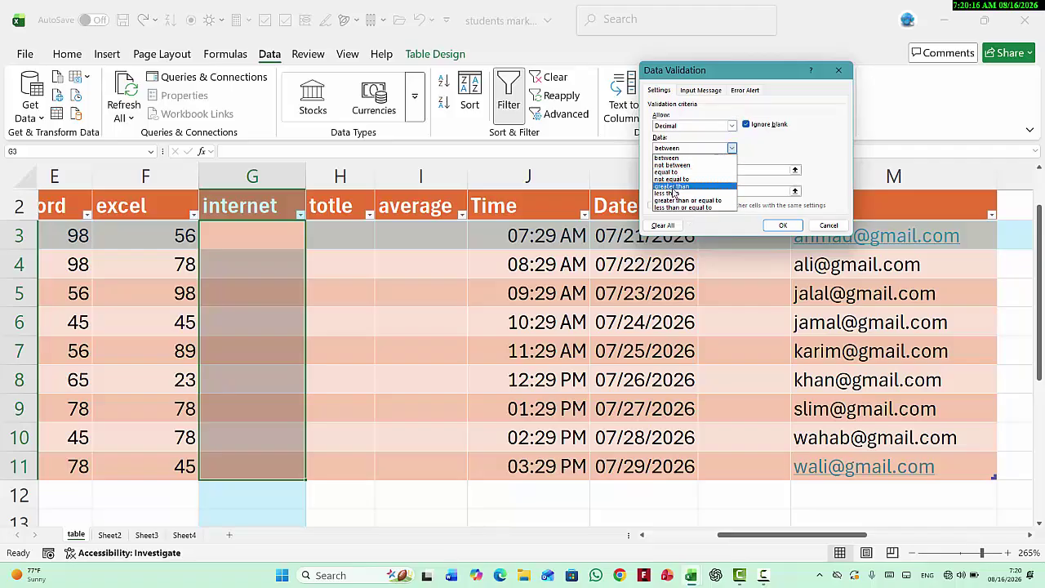
click(680, 131)
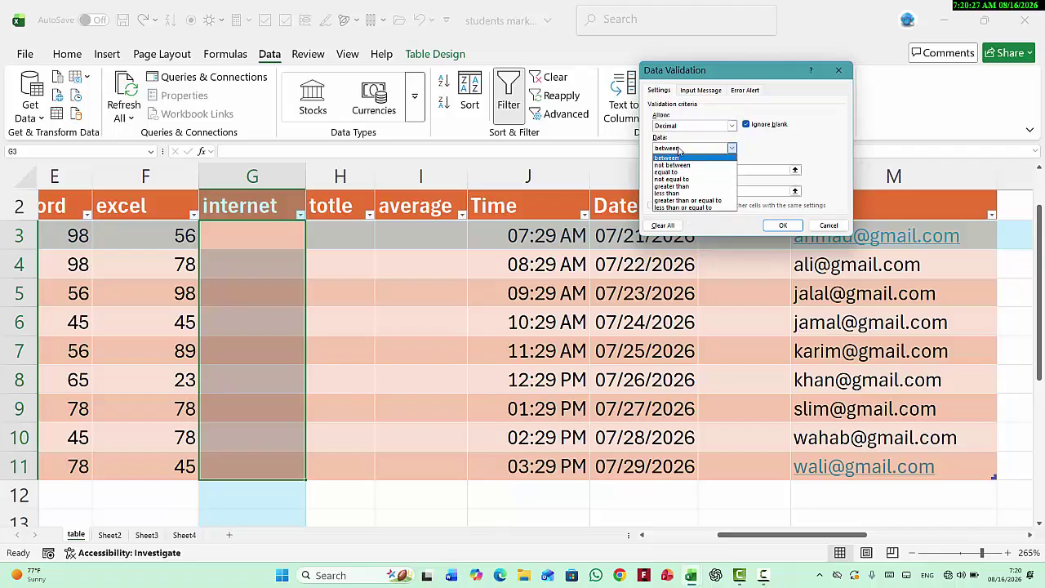
click(681, 153)
Examine the settings for the List validation type and close Data Validation without applying a rule
click(691, 126)
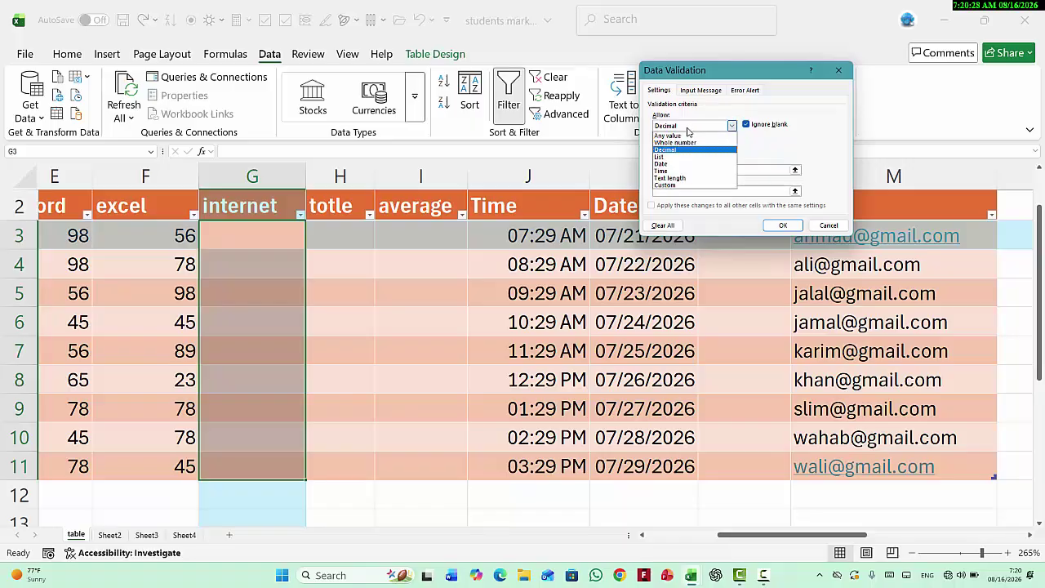
click(678, 159)
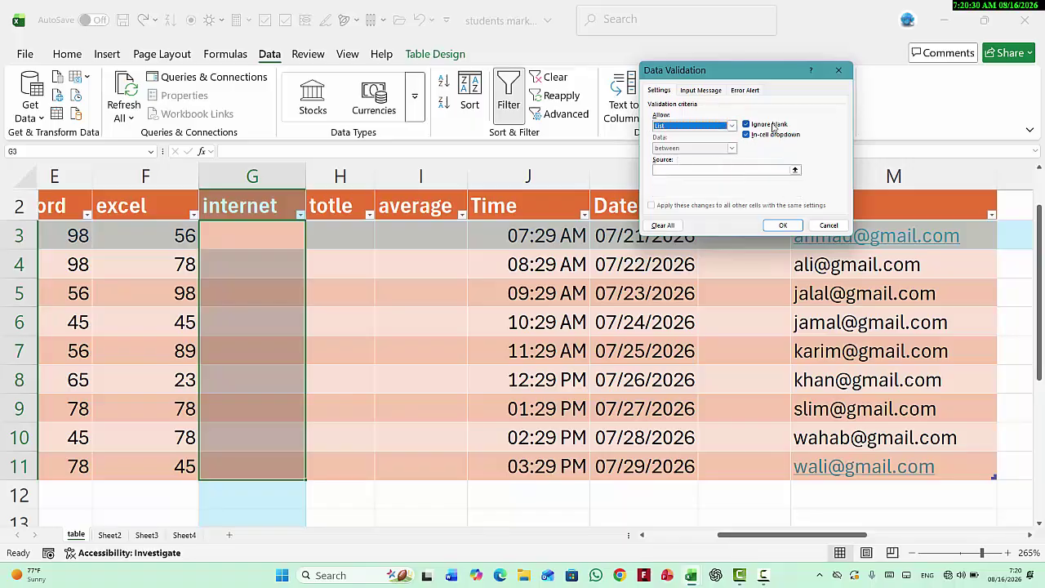
click(839, 70)
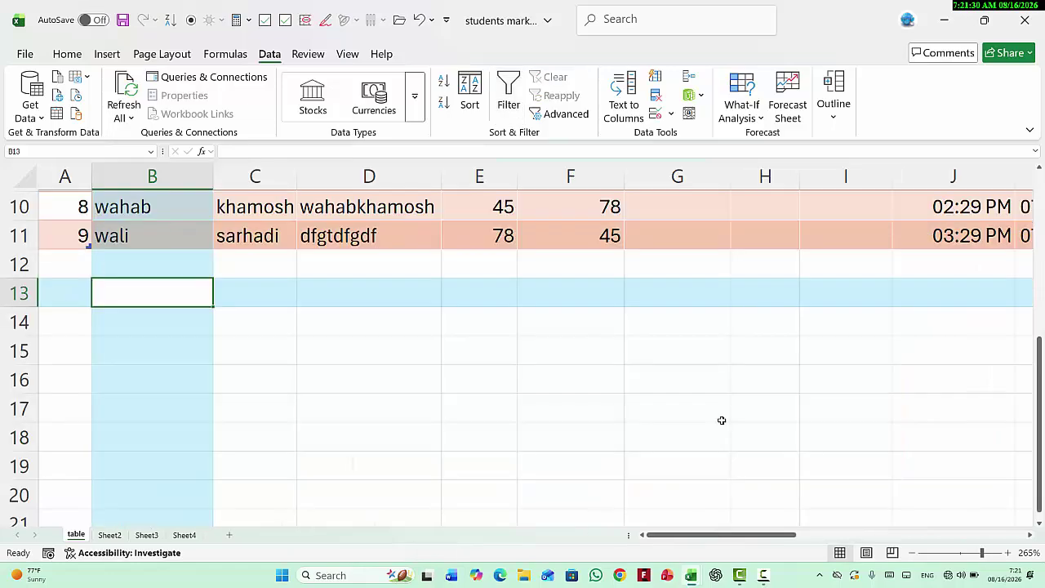
Enter the headers "name" in B13 and "province" in C13 below the marks table
text(ah)
key(BackSpace)
key(BackSpace)
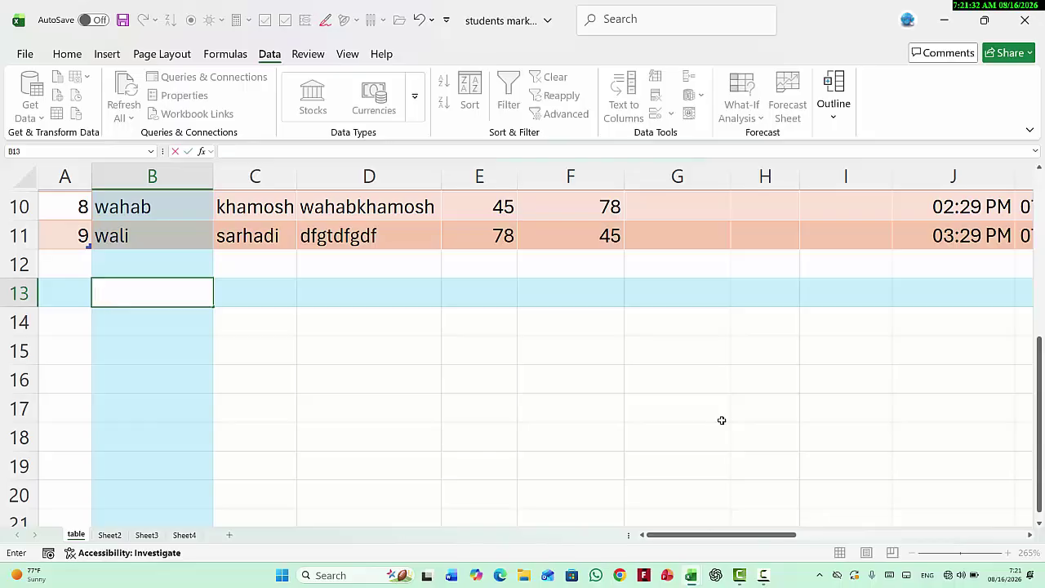
text(name)
key(Tab)
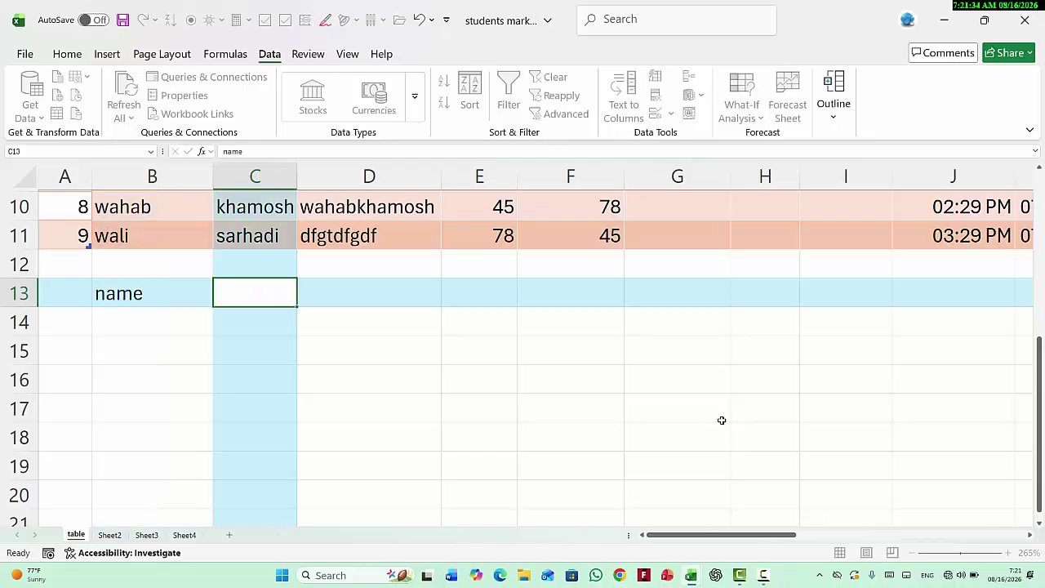
text(provi)
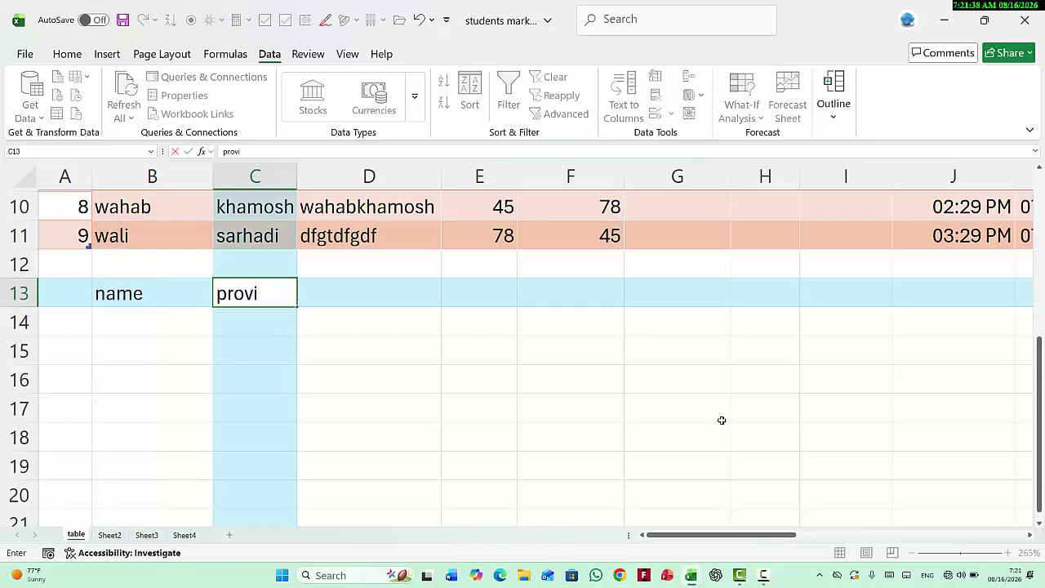
text(nce)
key(Return)
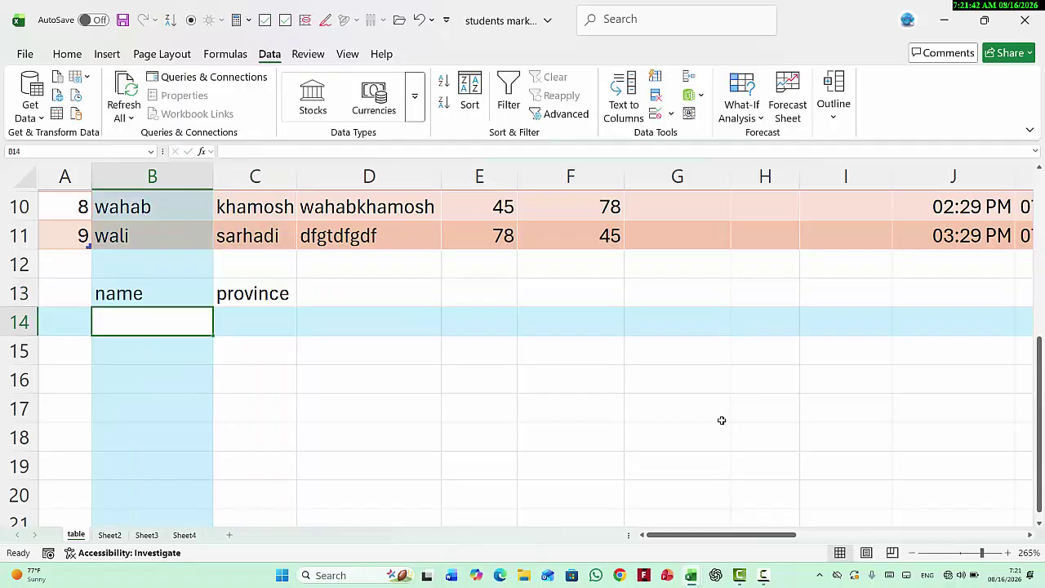
text(ahmd)
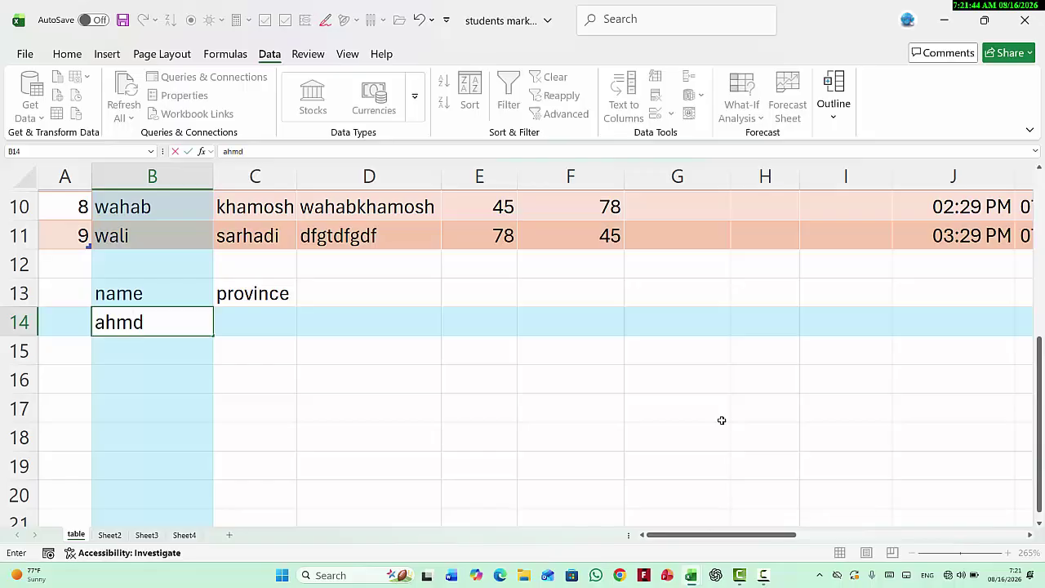
key(BackSpace)
key(BackSpace)
key(BackSpace)
key(BackSpace)
click(320, 367)
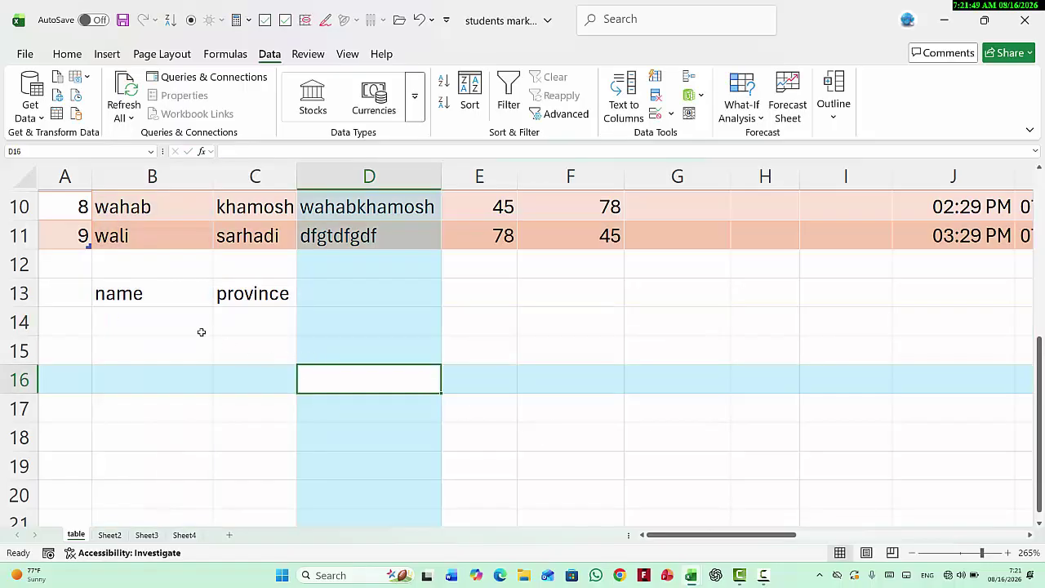
click(168, 319)
click(254, 325)
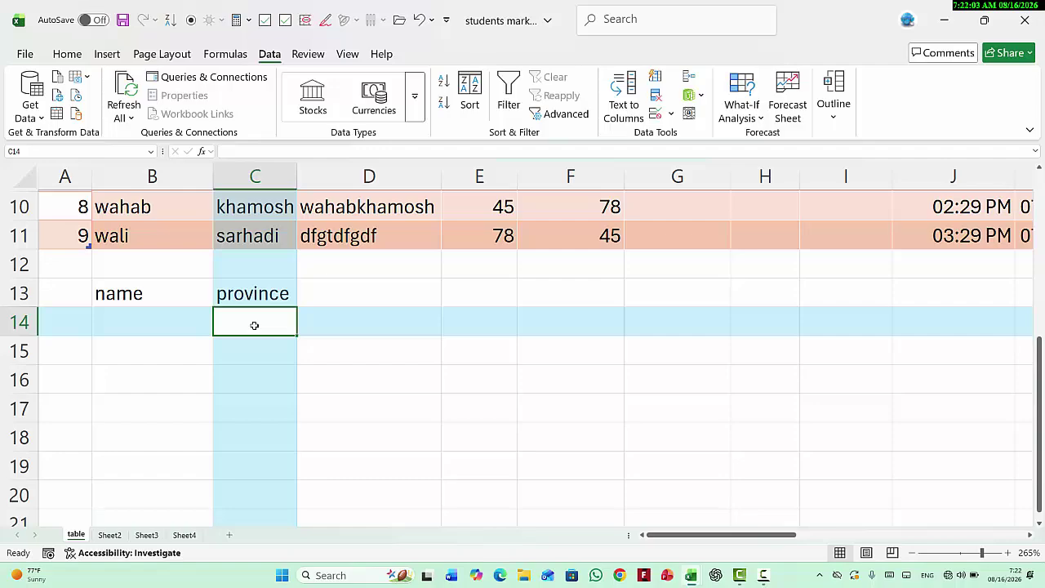
click(411, 294)
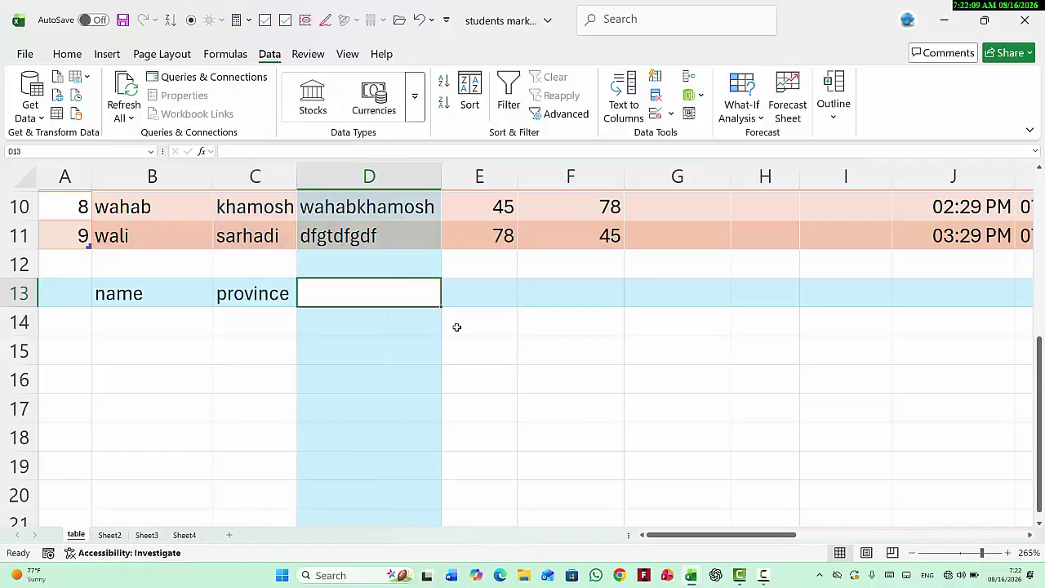
Enter the headers "name" in E13 and "program" in F13
click(467, 284)
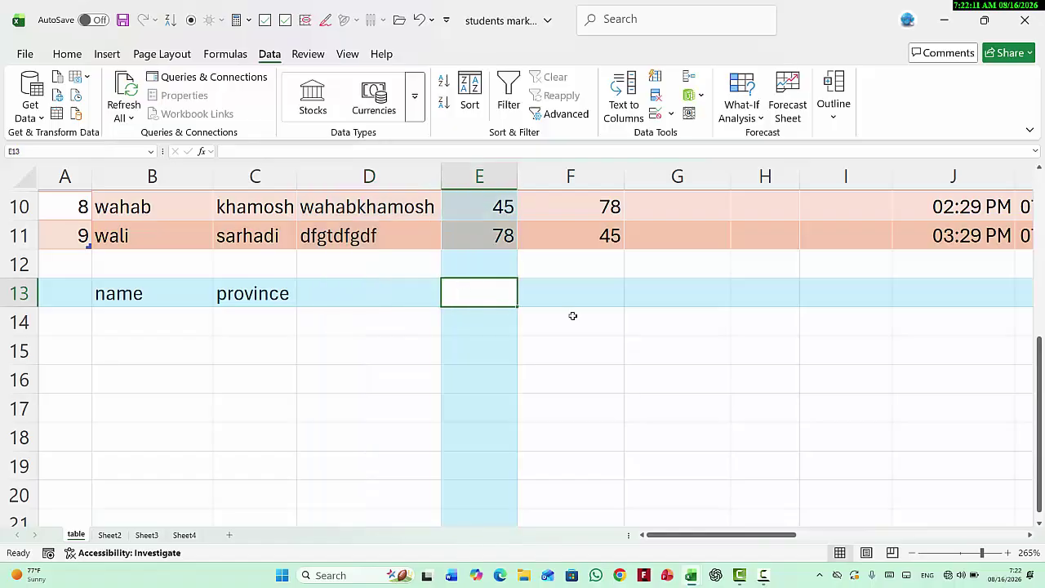
text(name)
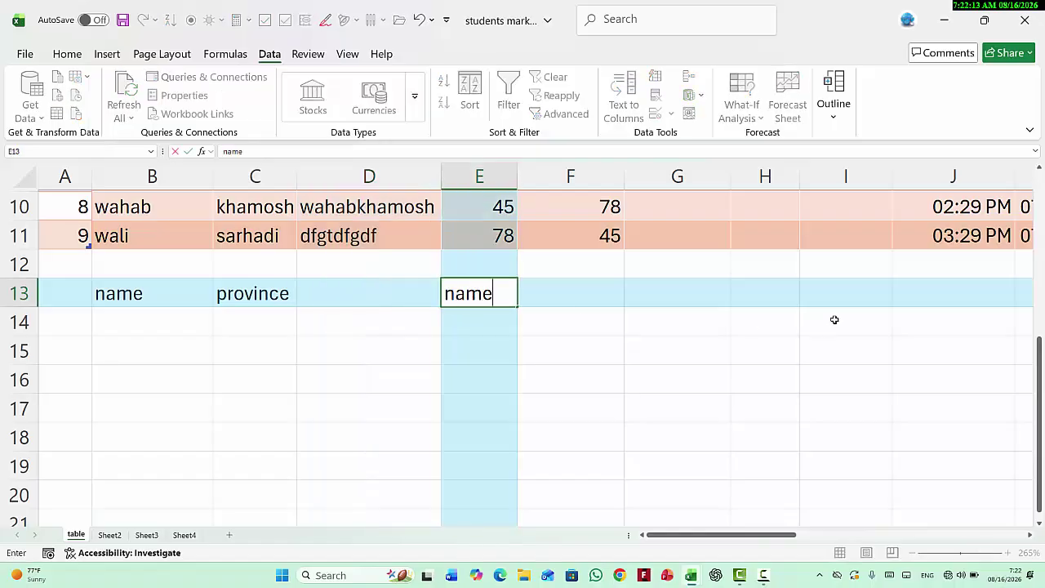
key(Tab)
text(pro)
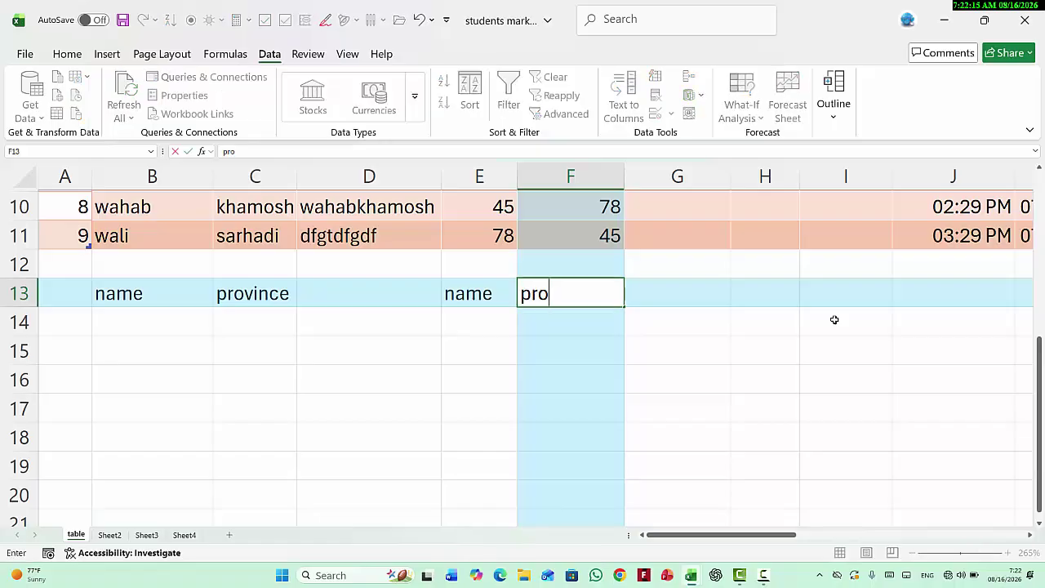
text(gram)
key(Return)
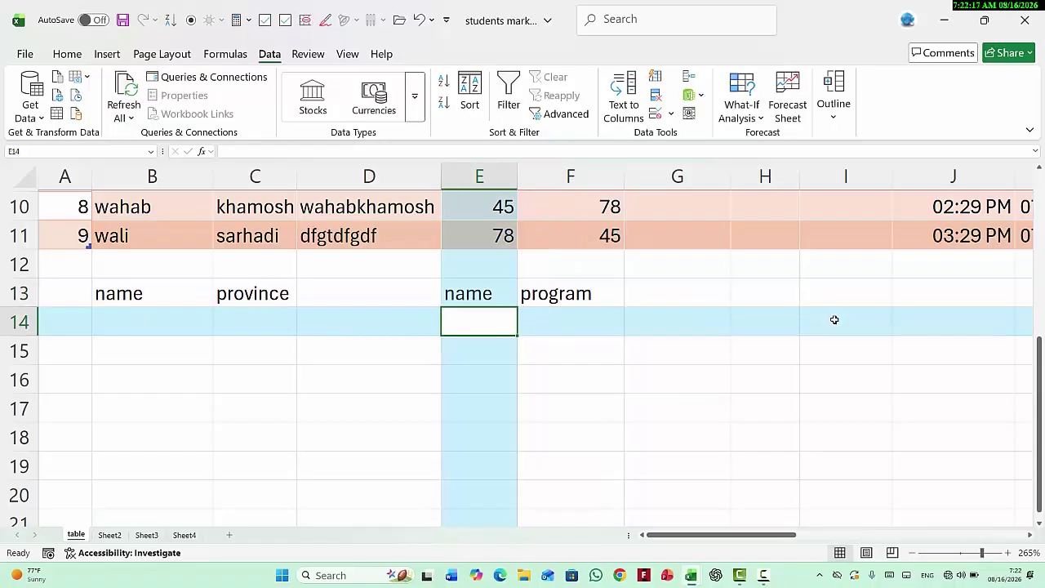
Enter the first student's name in E14, under the name header beside program
text(ahmd)
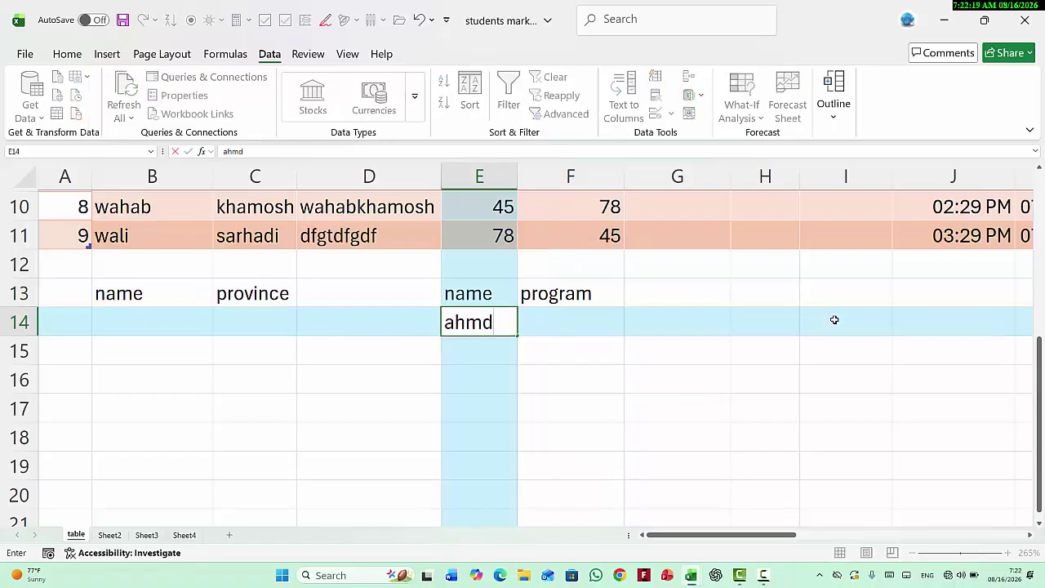
key(BackSpace)
text(ad)
key(Tab)
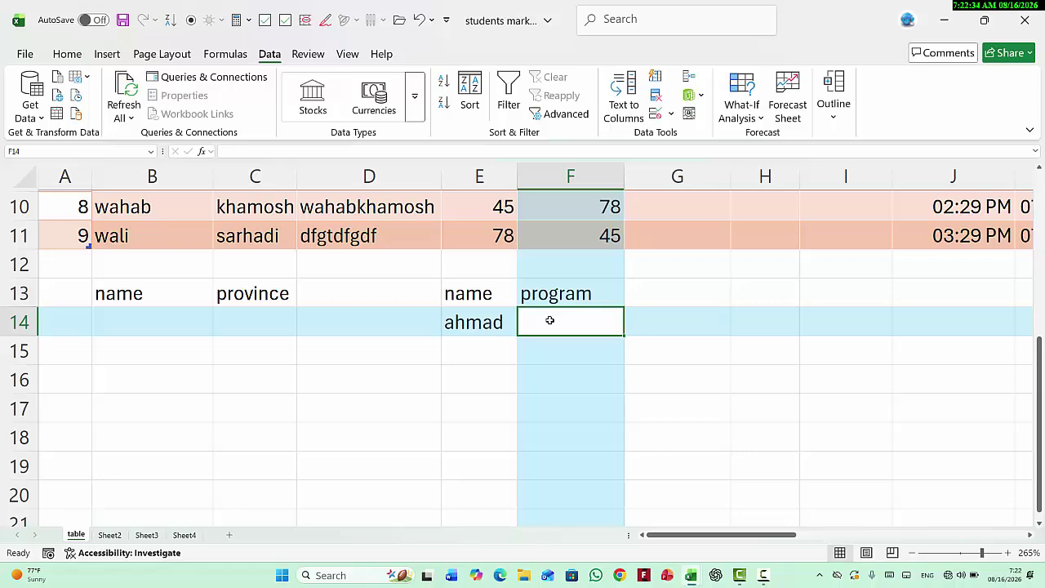
Apply List data validation to C14:C25 under province with the source zabul,kandahar,helmand,rozgan
click(268, 317)
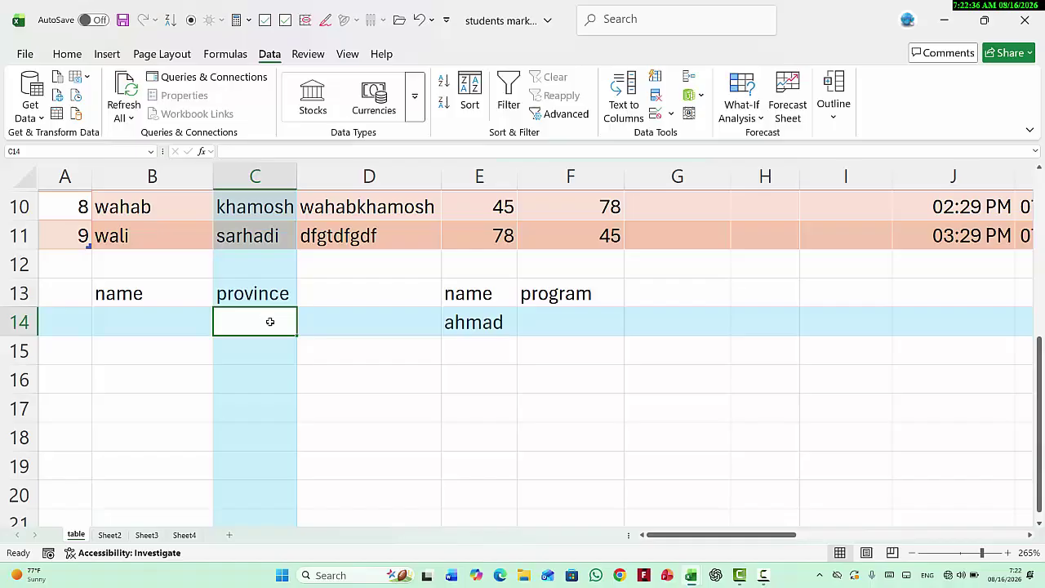
click(558, 329)
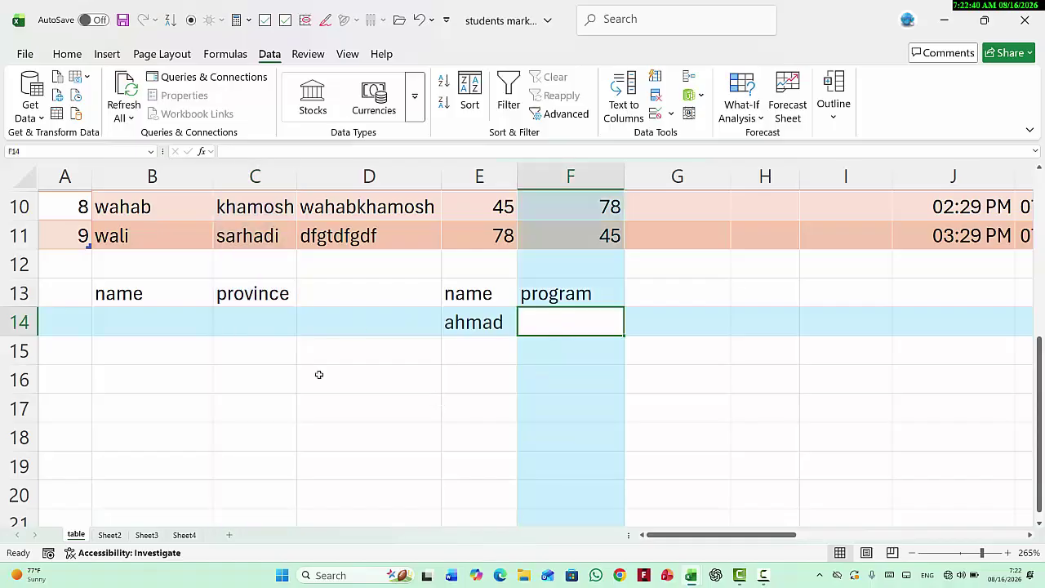
click(235, 320)
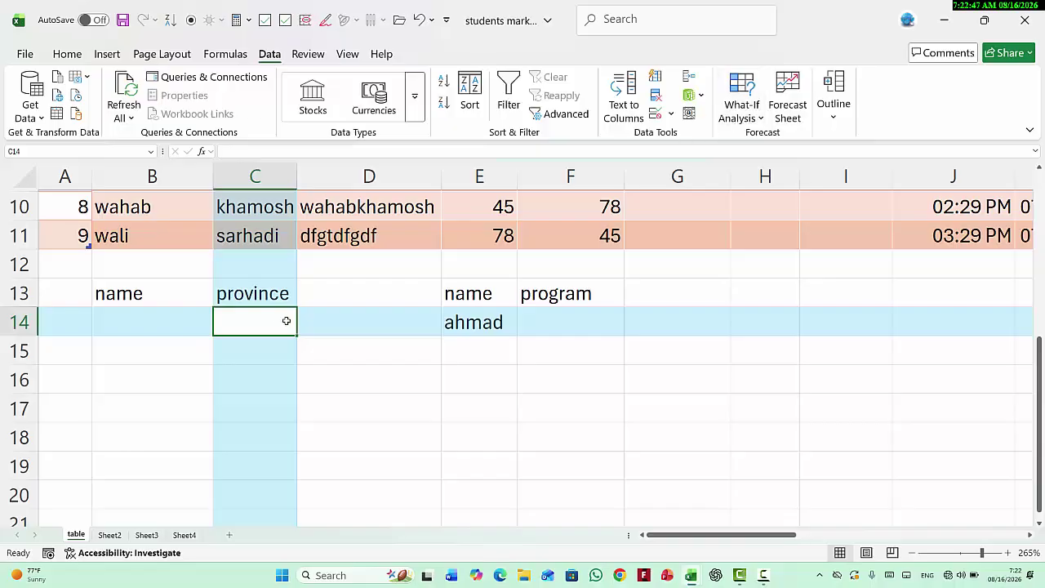
drag(286, 319, 266, 483)
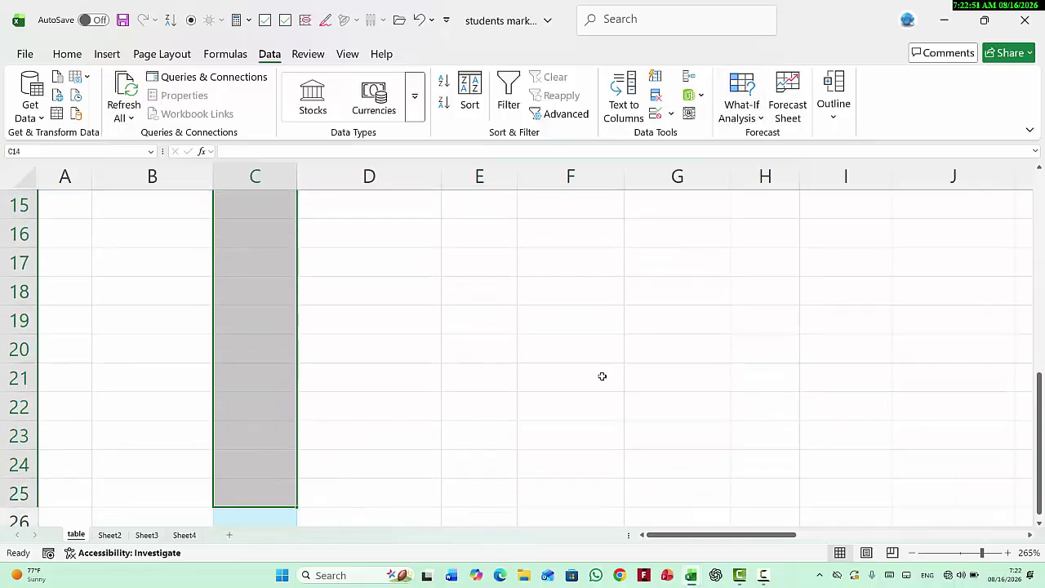
click(656, 112)
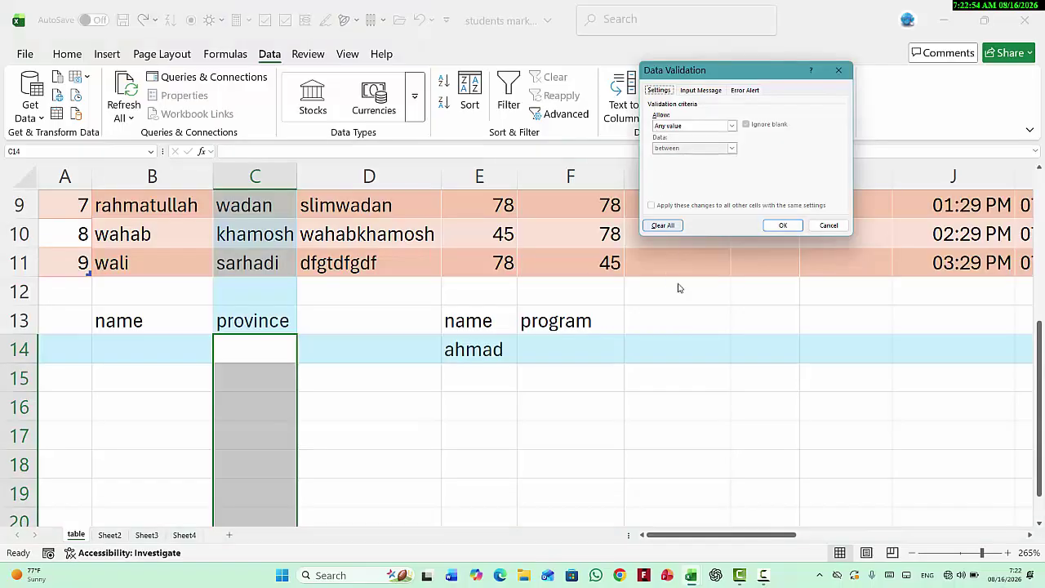
click(733, 125)
click(689, 157)
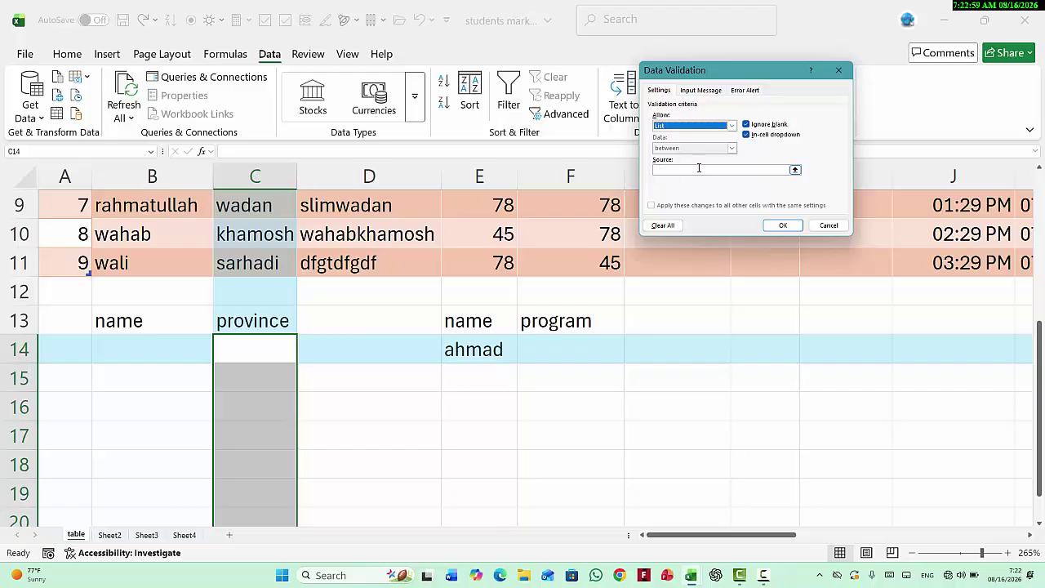
click(679, 169)
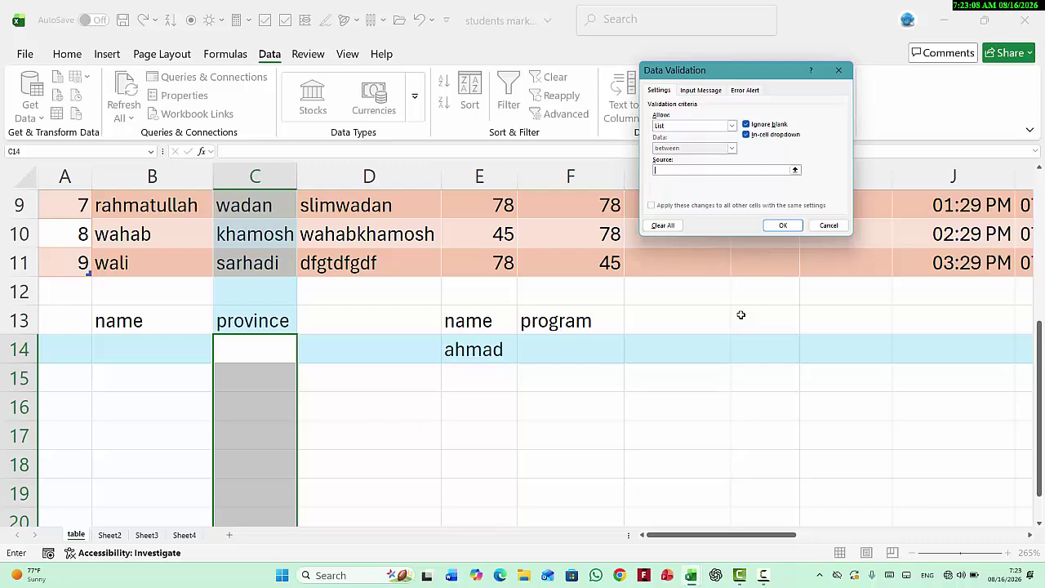
text(zabul,kandahar,helmand,rozgan)
click(782, 225)
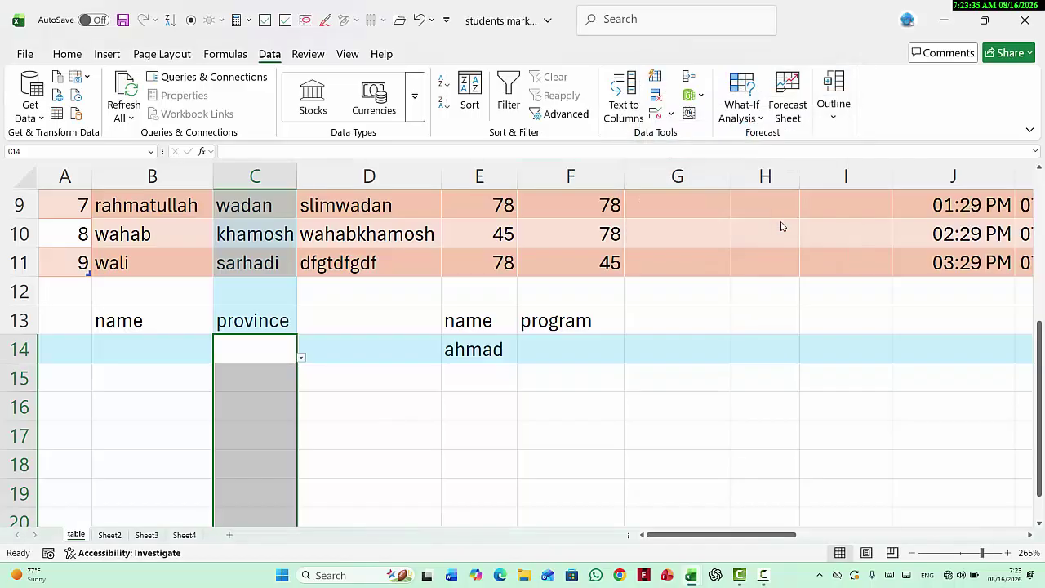
Enter a student's name in B14 and choose kandahar from the province list in C14
click(267, 350)
click(128, 350)
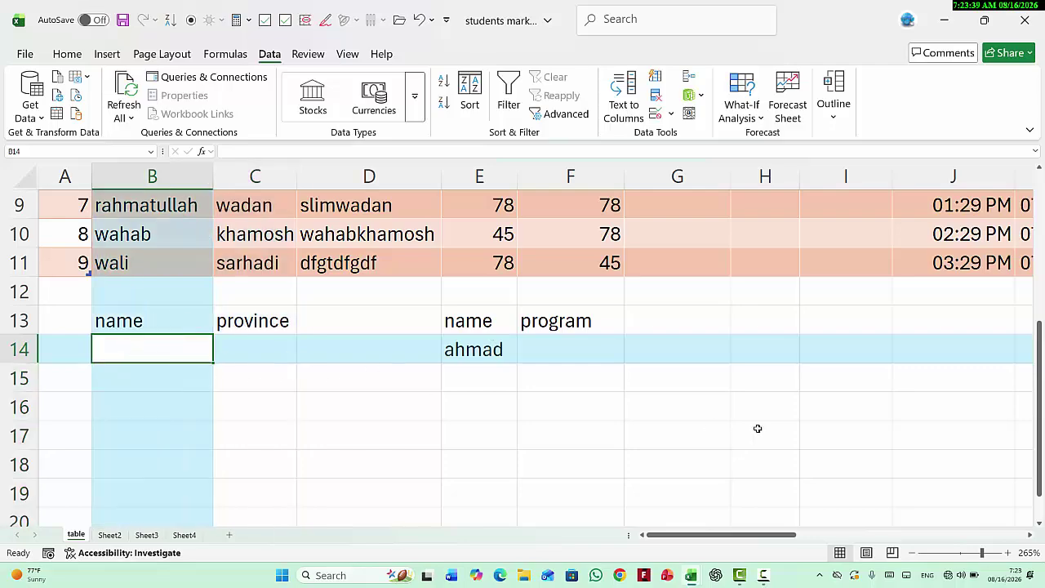
text(khan)
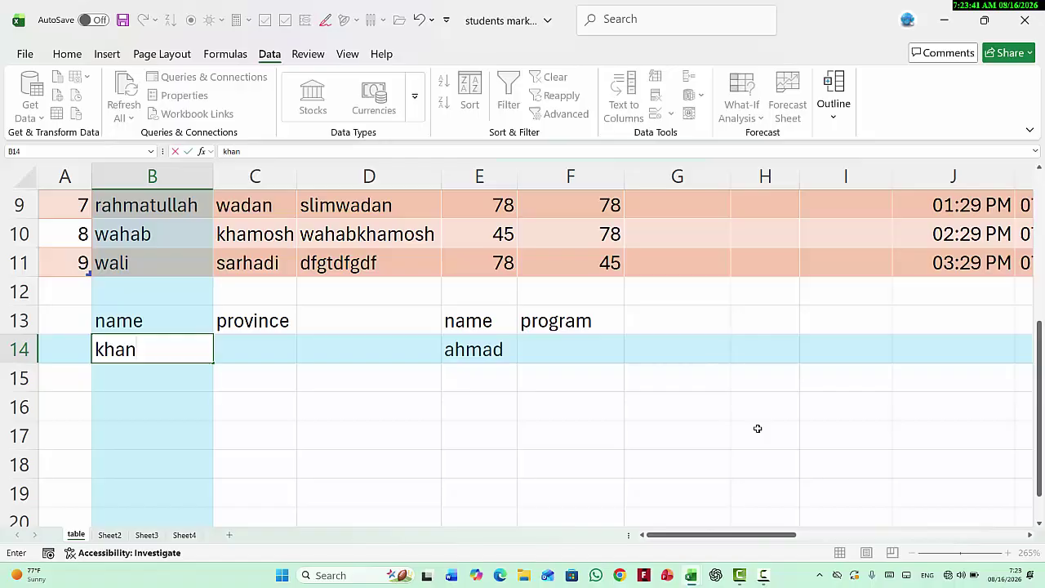
key(Tab)
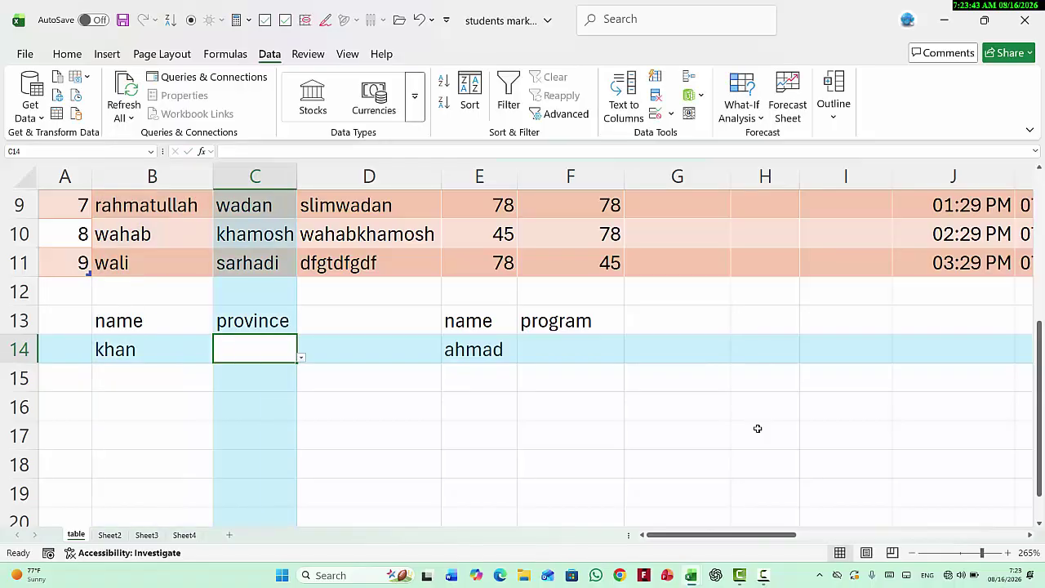
click(301, 358)
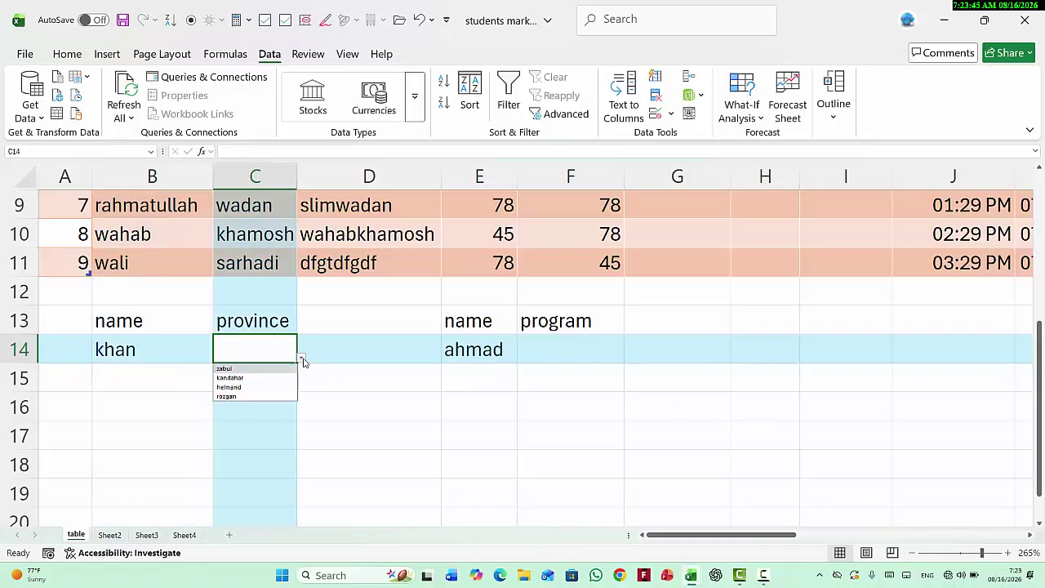
click(236, 379)
Examine the province options offered in C15 without choosing one
click(261, 371)
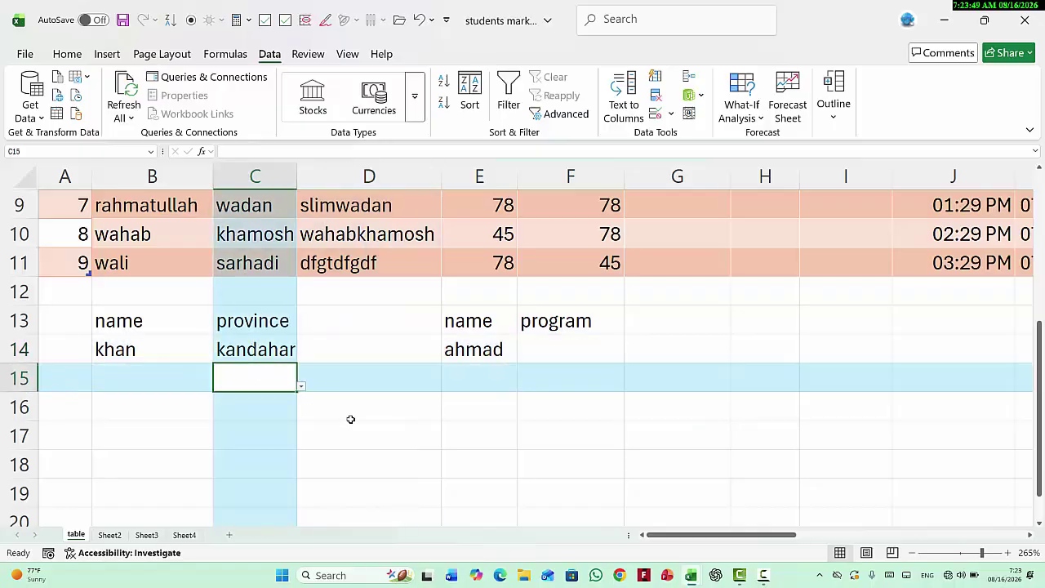
click(302, 388)
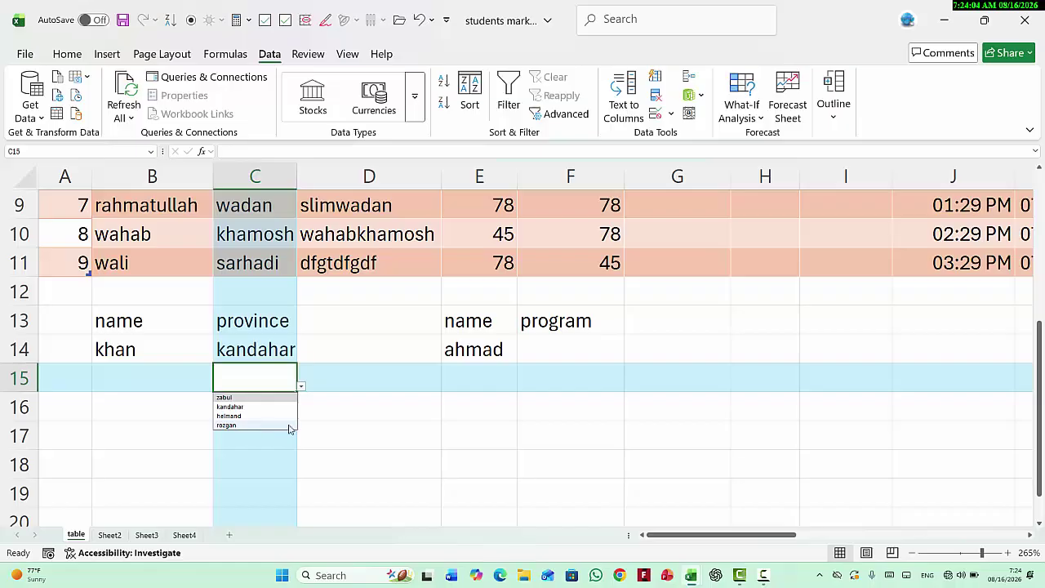
click(450, 378)
Enter a second student's name in B15
click(158, 381)
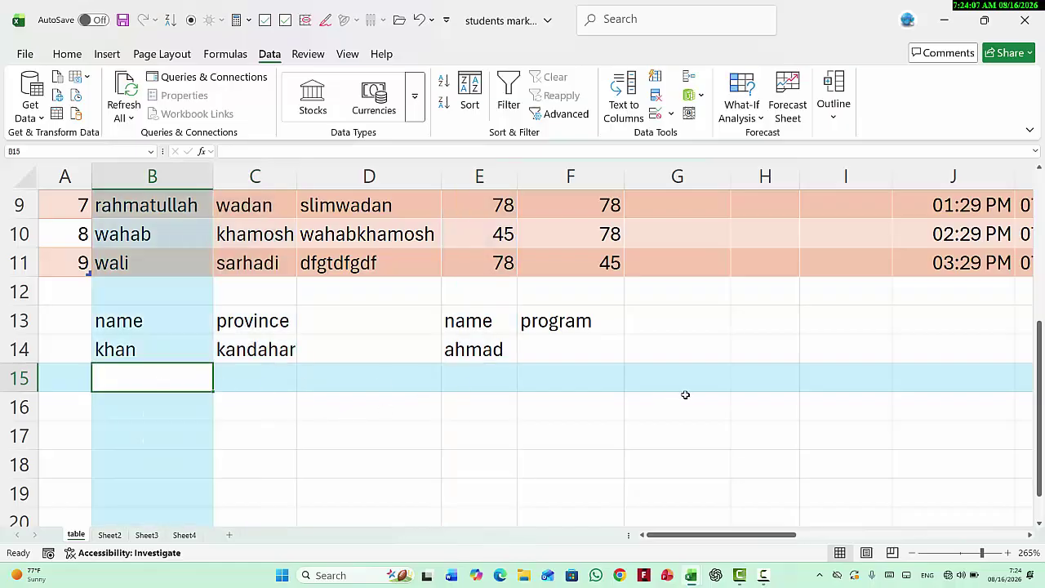
text(jan)
key(Tab)
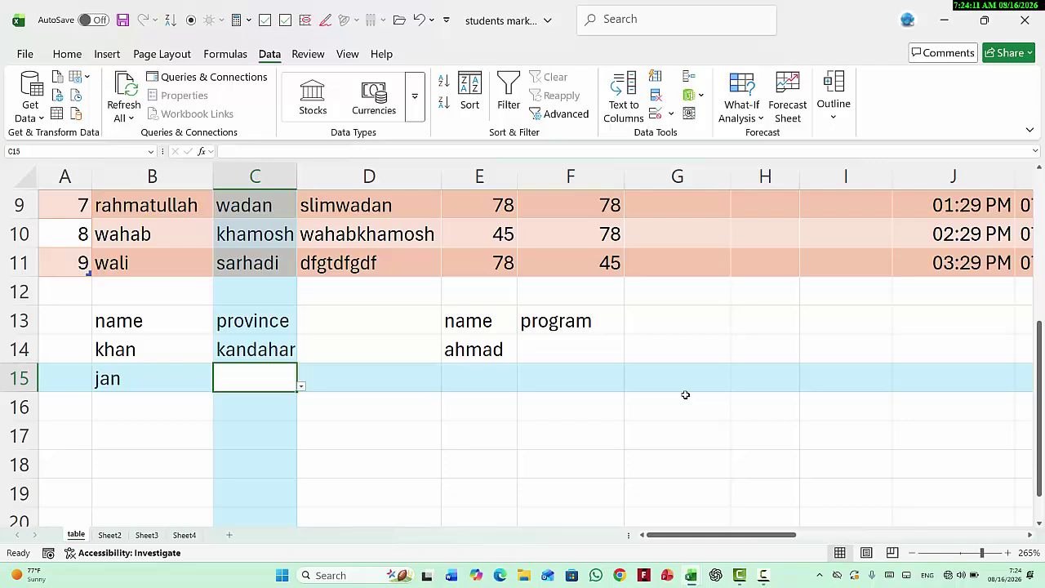
Test the list rule in C15 by trying the province "ghanzni", and replace it with "rozgan"
text(gha)
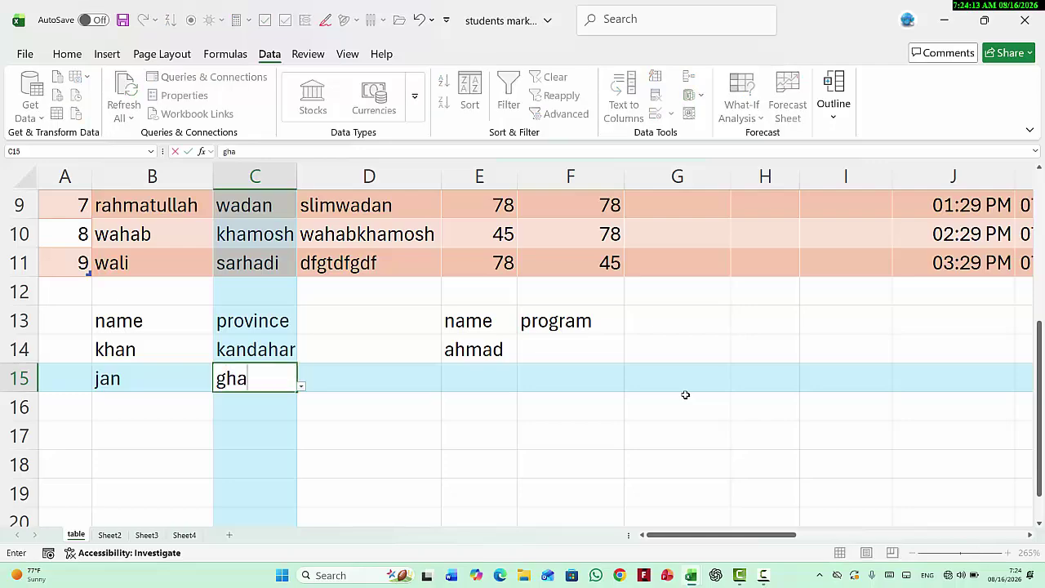
text(nzni)
key(Return)
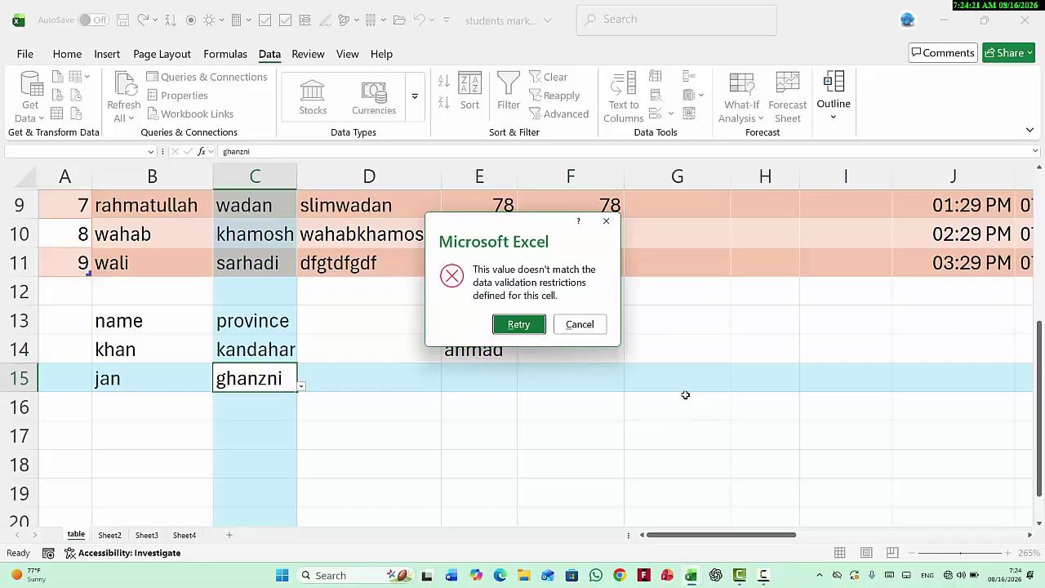
key(Return)
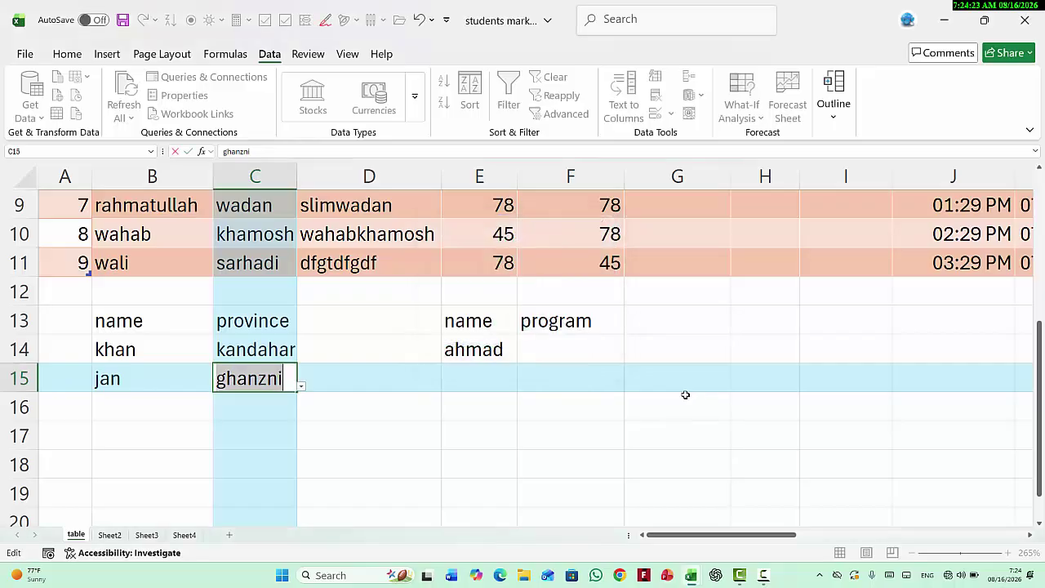
text(rozgan)
Examine the Date validation type and its comparison conditions for F14, and close Data Validation without applying a rule
click(581, 347)
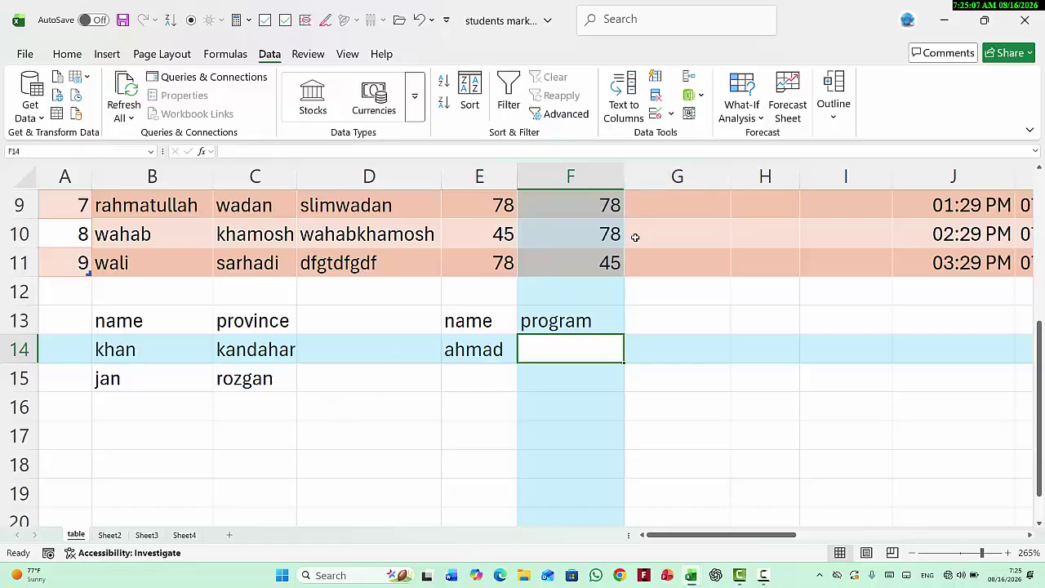
key(alt+a)
key(v)
key(v)
click(711, 127)
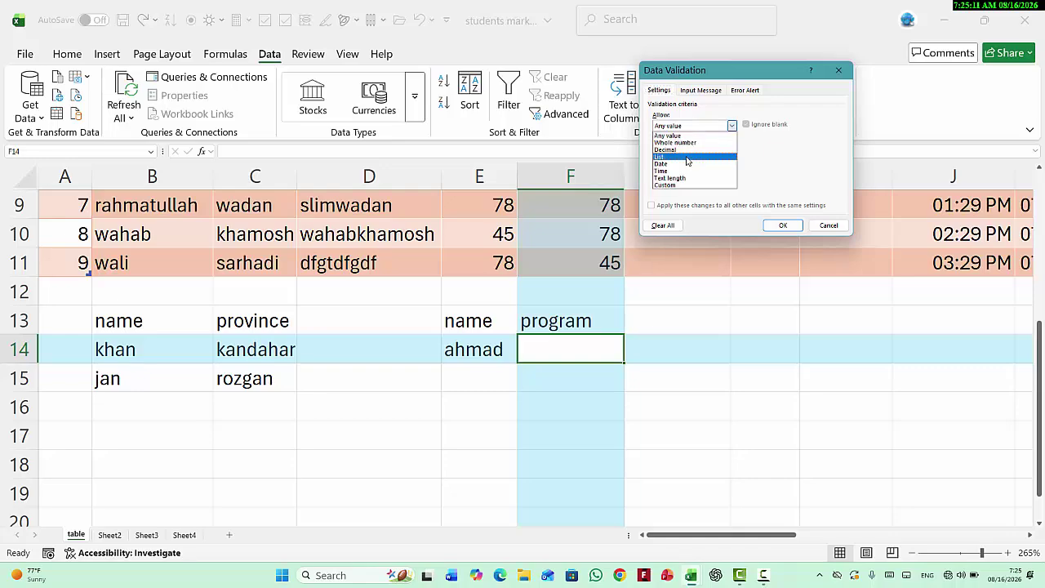
click(678, 165)
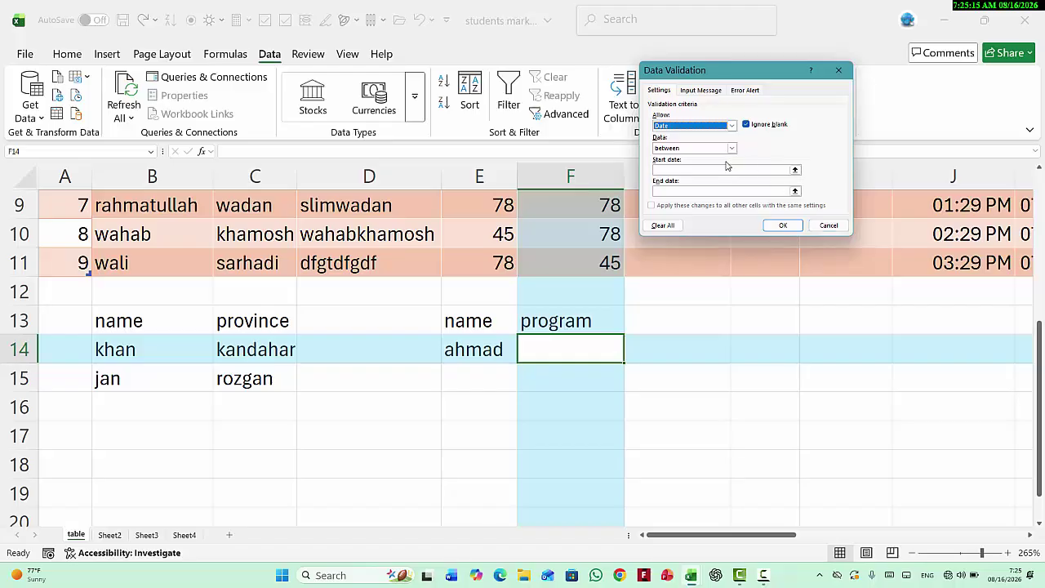
click(674, 150)
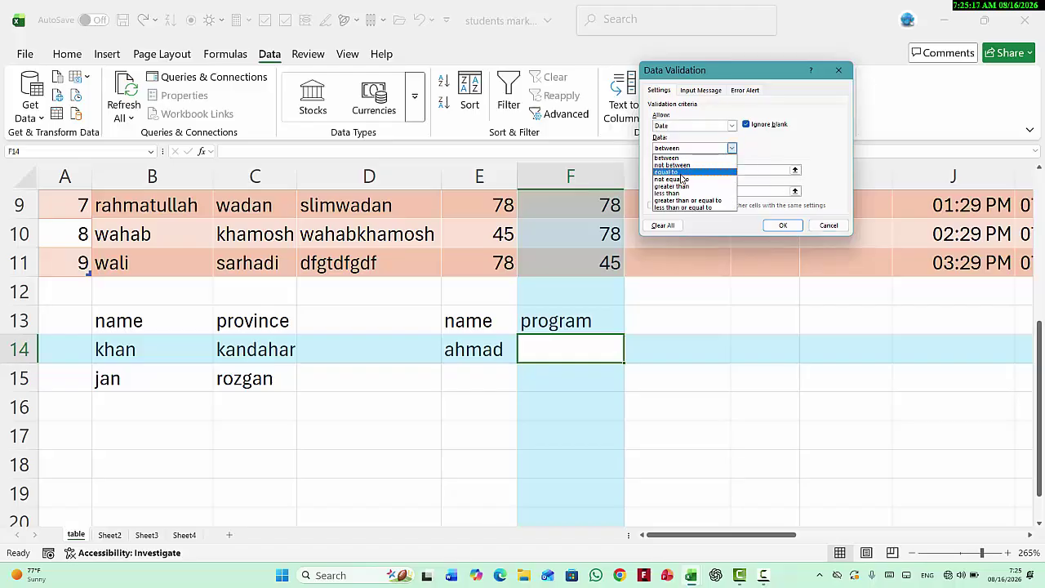
click(829, 226)
click(829, 225)
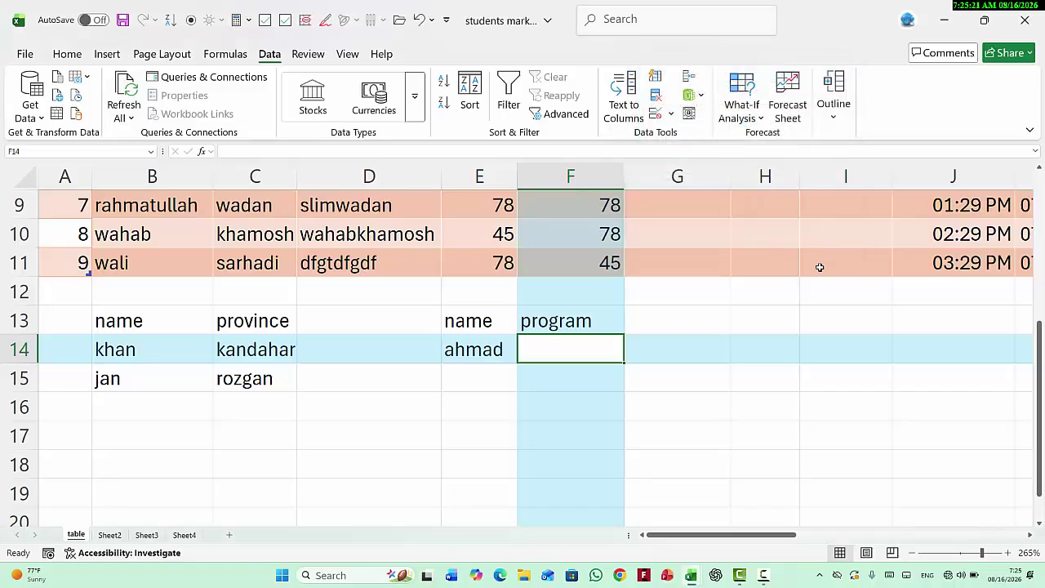
Clear all the dates in the marks table's Date column, K3:K11
drag(710, 540, 845, 540)
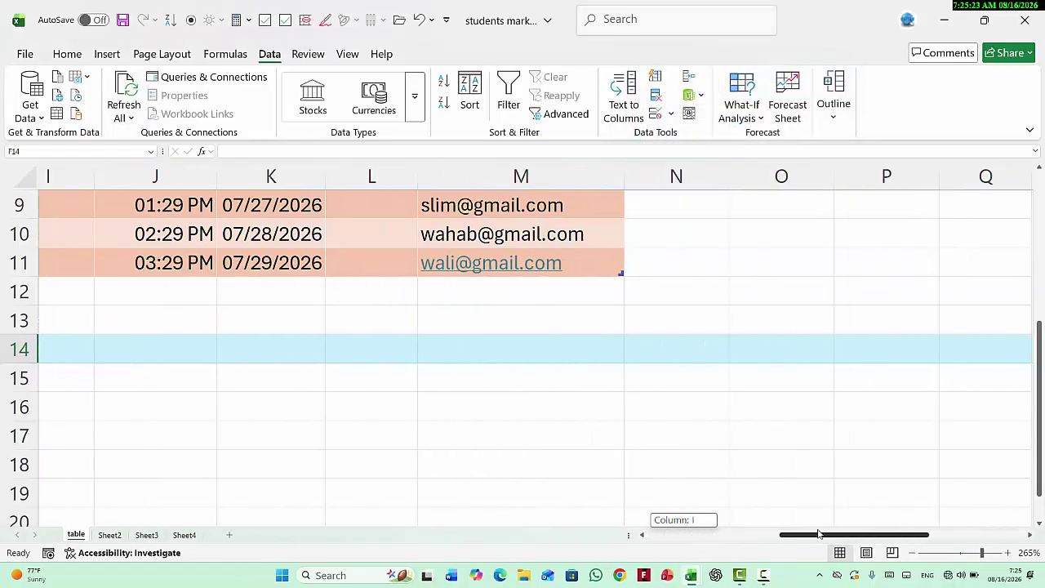
scroll(380, 315, up, 3)
drag(286, 303, 292, 467)
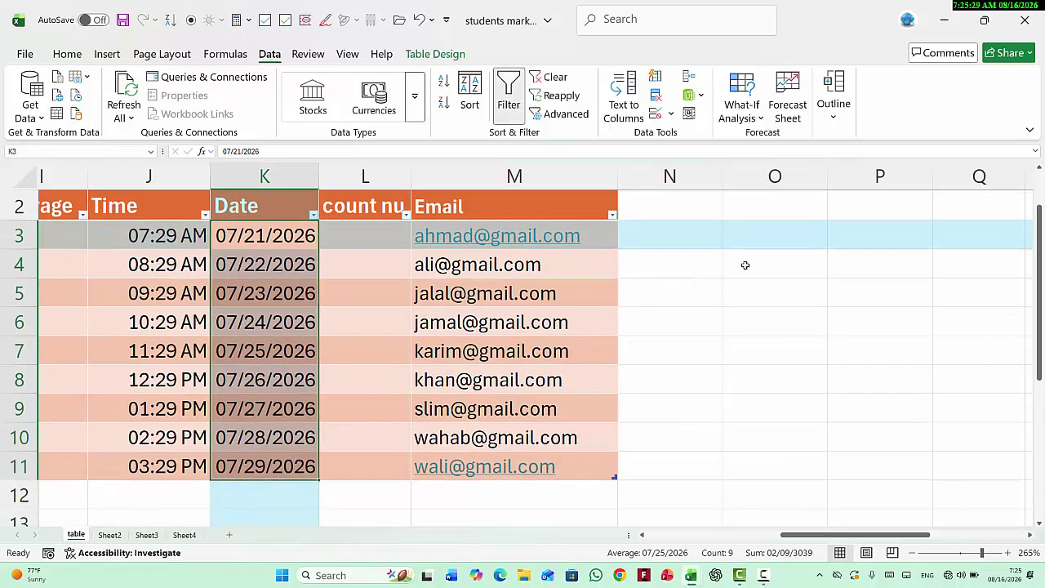
key(Delete)
Apply Date data validation to K3:K11 allowing dates between January 1 and January 30, 2026
click(658, 115)
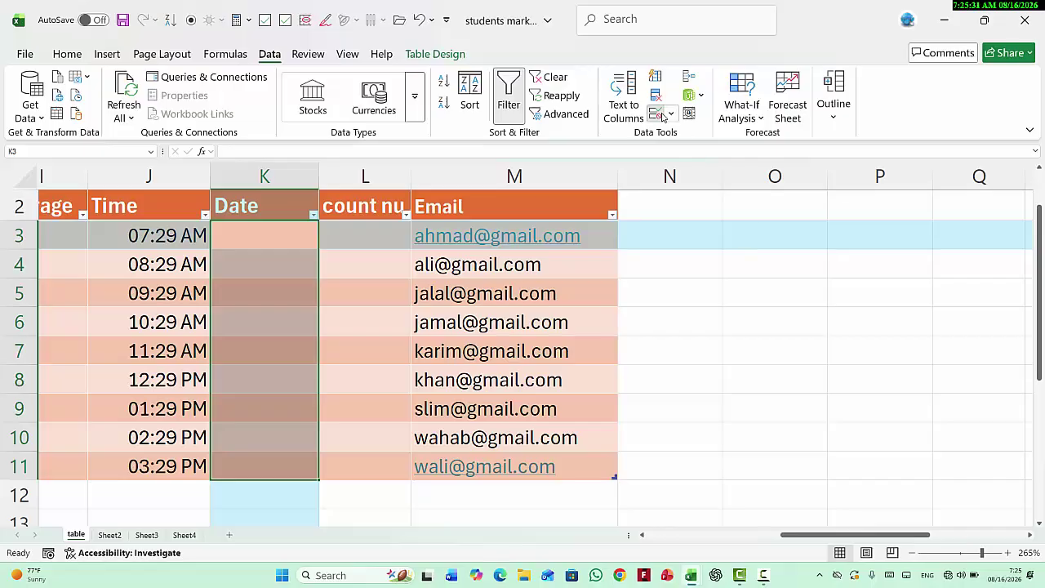
click(709, 127)
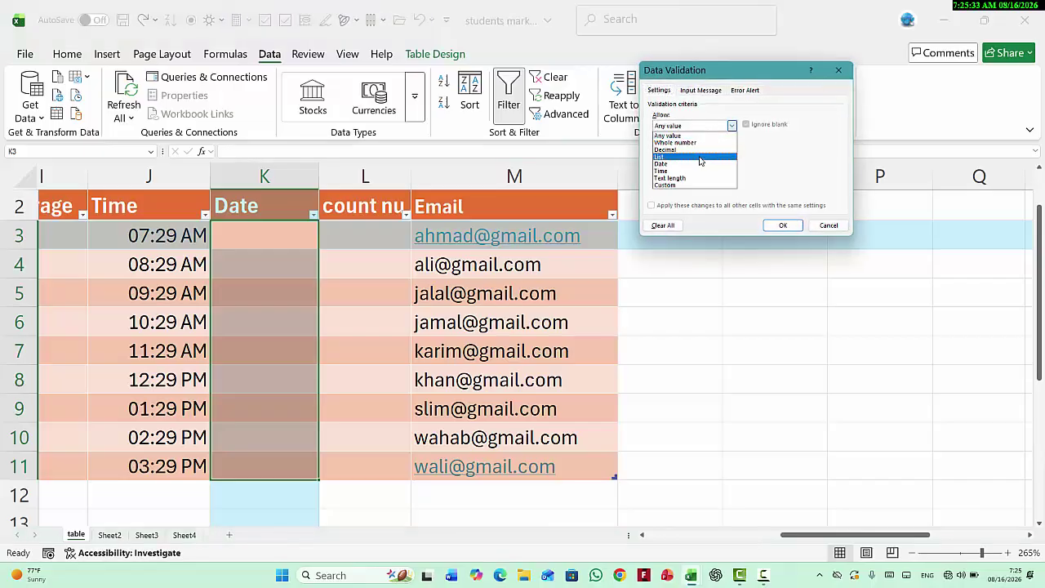
click(694, 164)
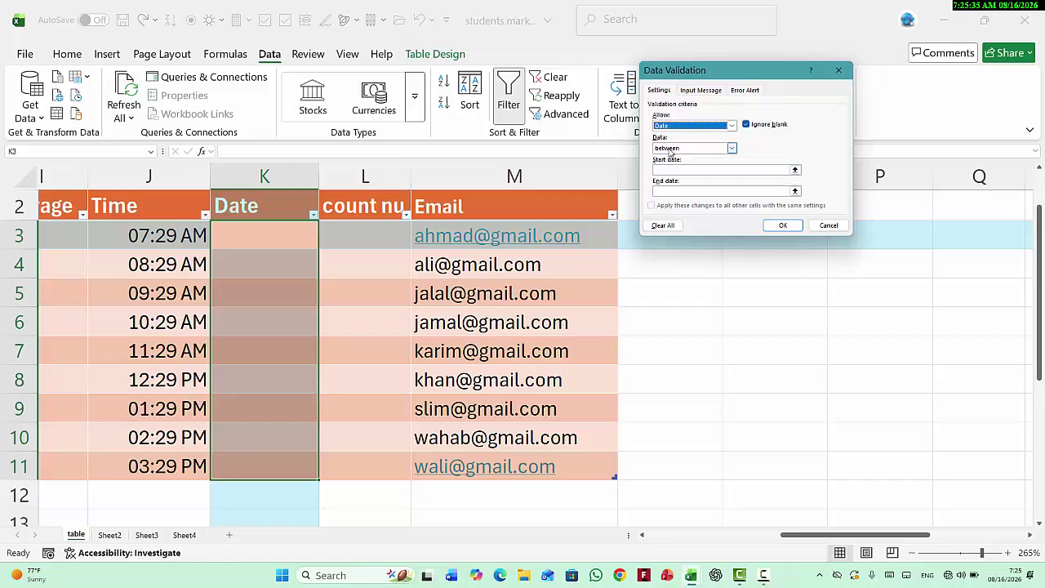
click(732, 147)
click(677, 155)
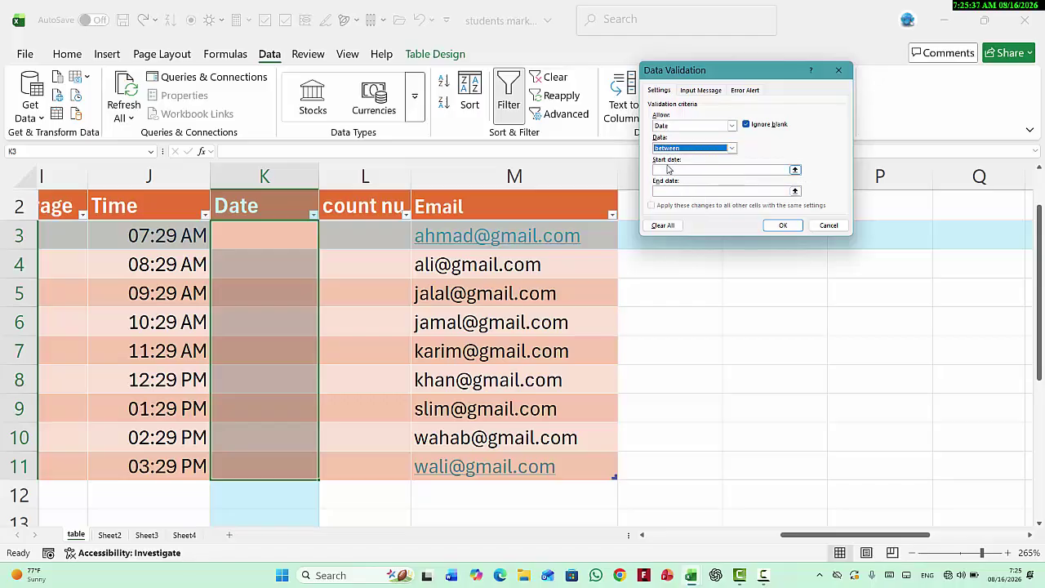
click(670, 170)
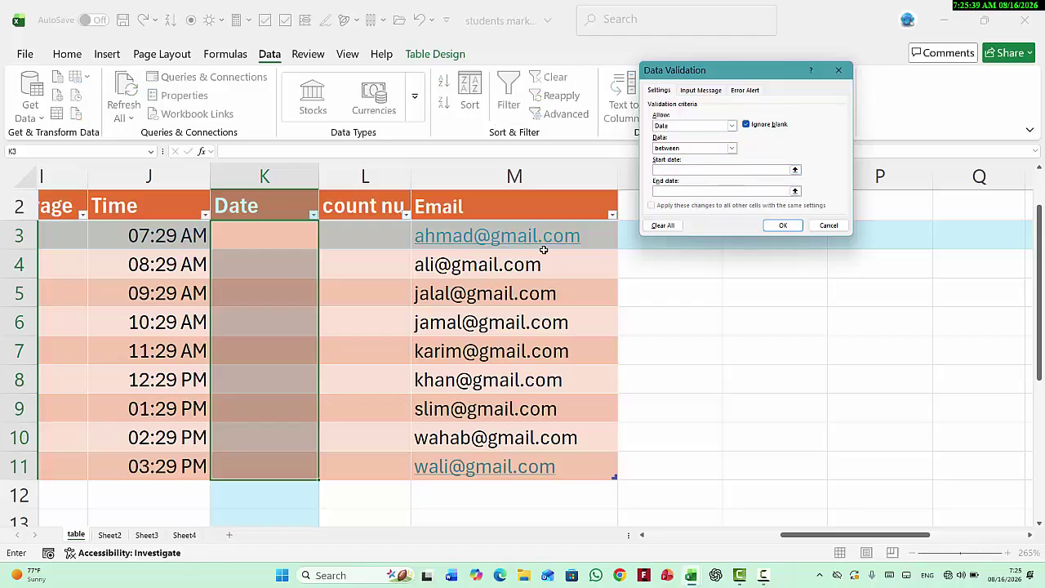
text(1)
text(/1/202)
text(1)
text(/30/202)
text(6)
click(677, 171)
click(784, 226)
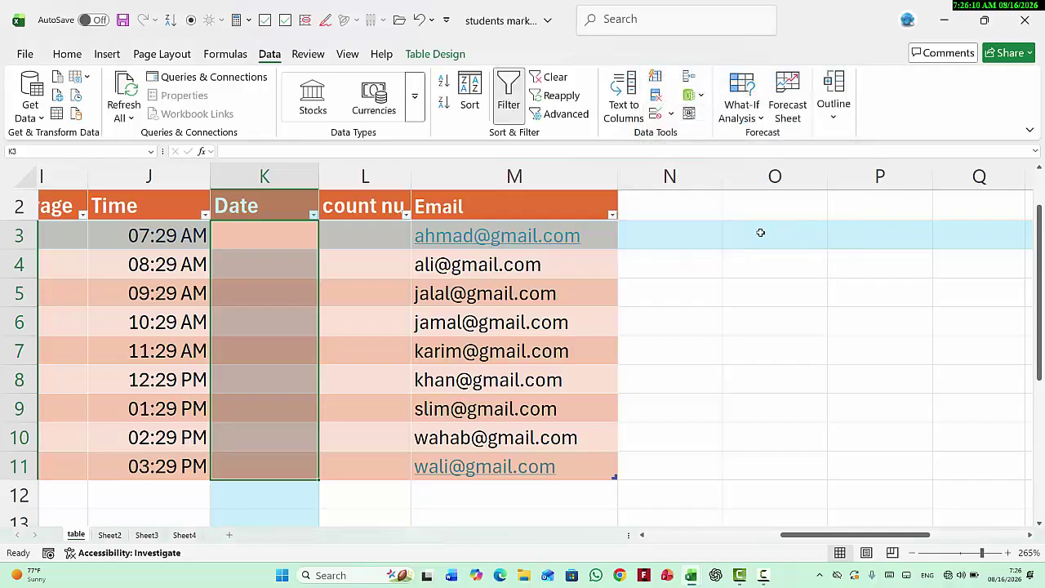
Test the date rule by entering 1/15/2026 in K3, the first cell of the Date column
click(263, 238)
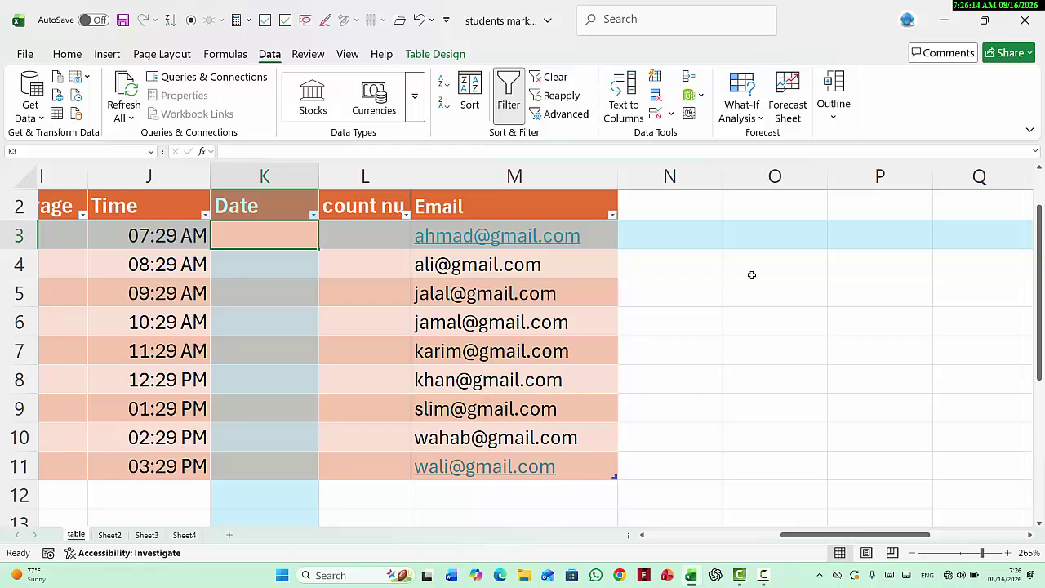
text(1)
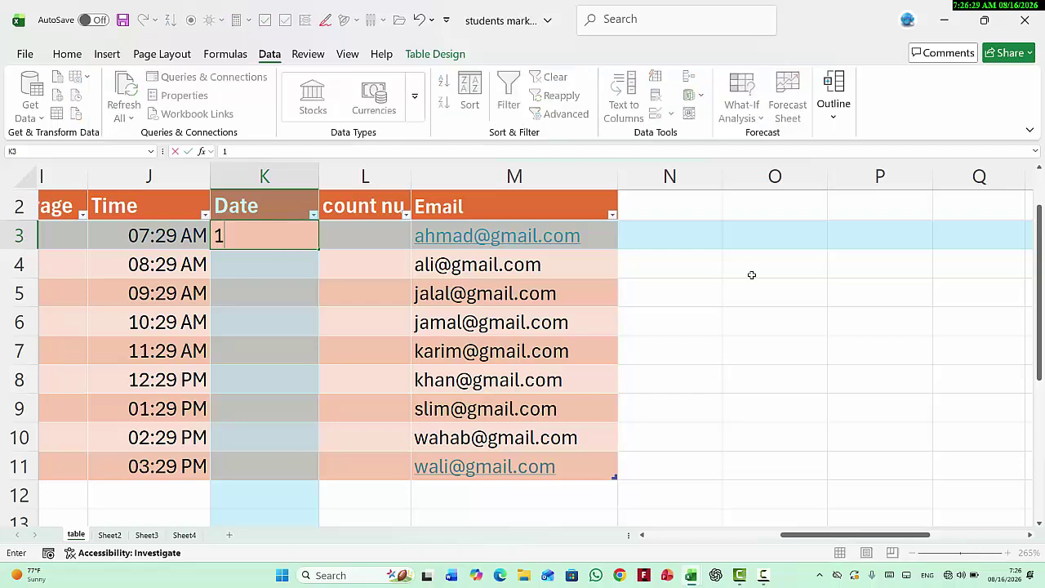
text(/15/2026)
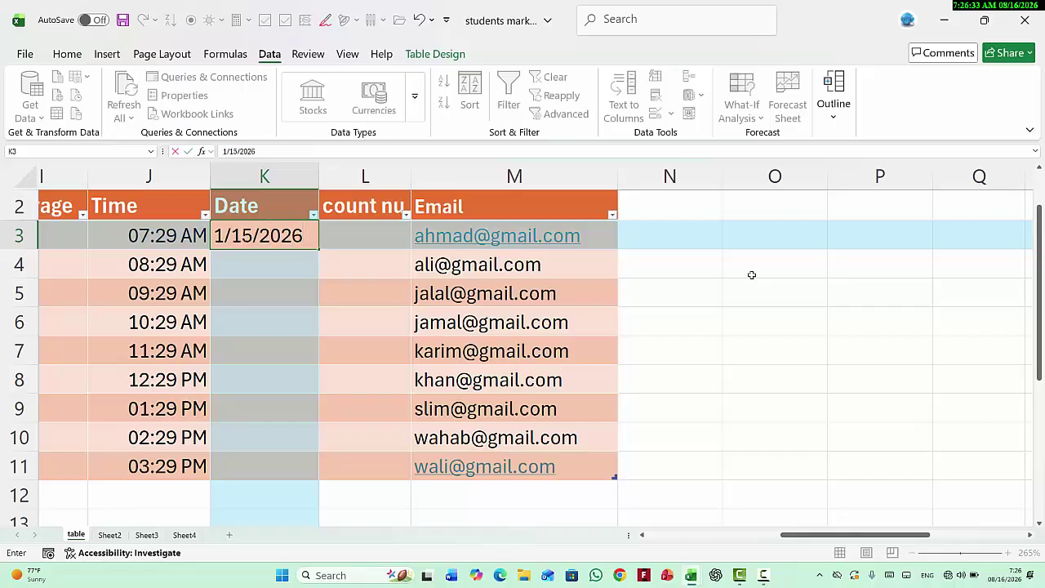
key(Return)
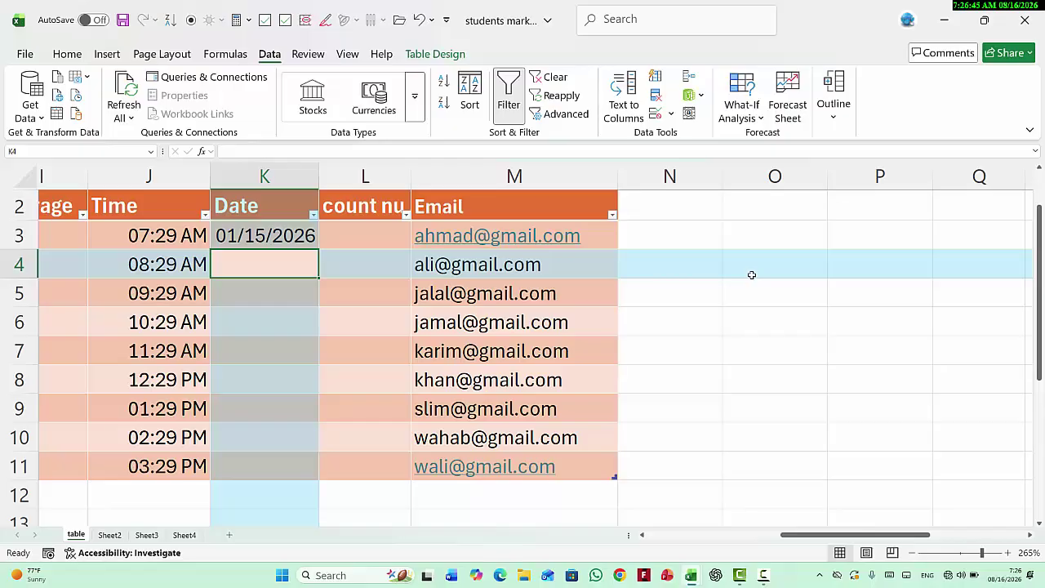
Try the out-of-range date 2/1/2026 in K4, and erase the entry
text(2/)
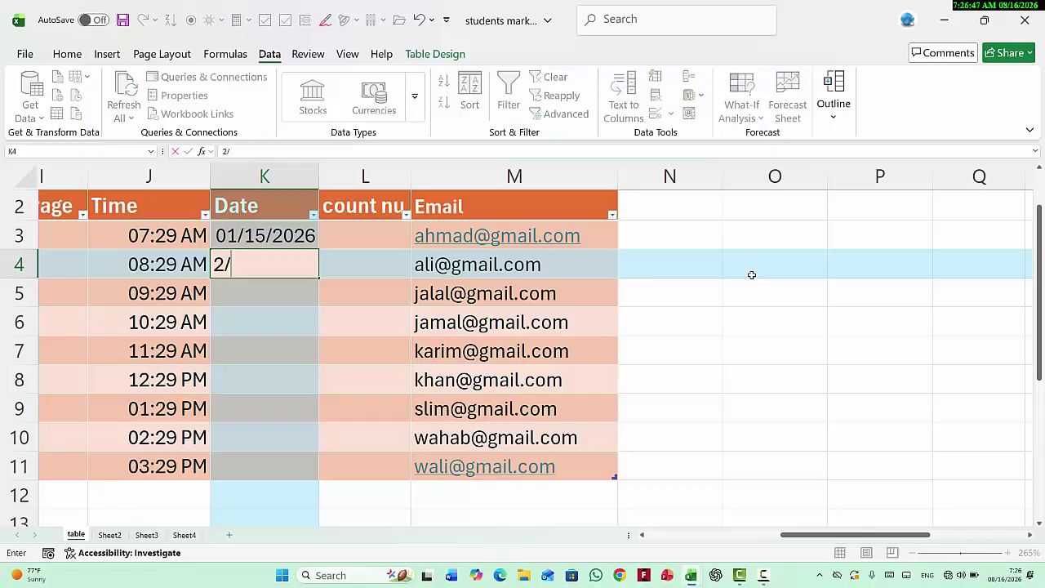
text(1/2026)
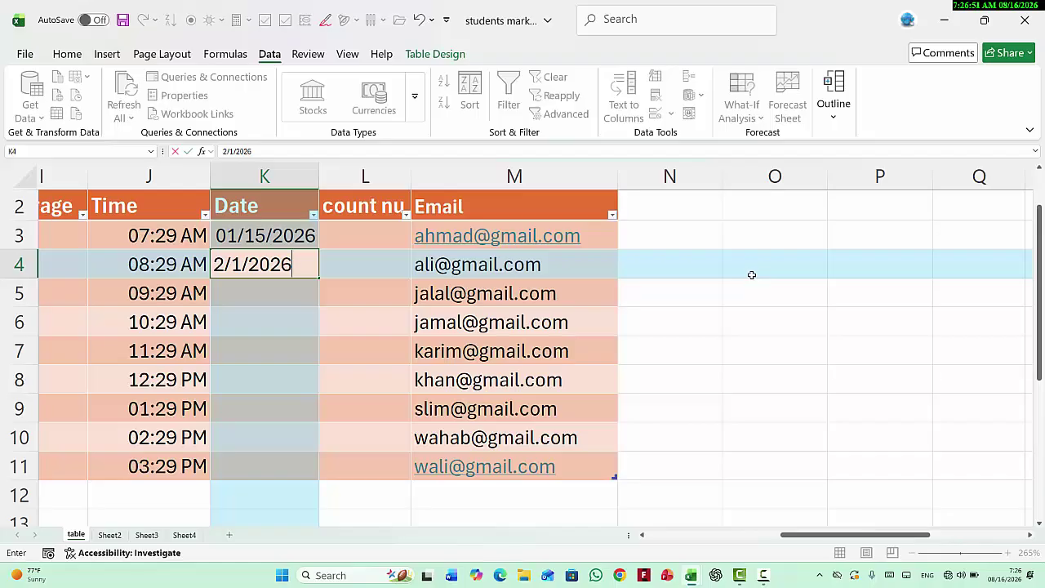
key(Return)
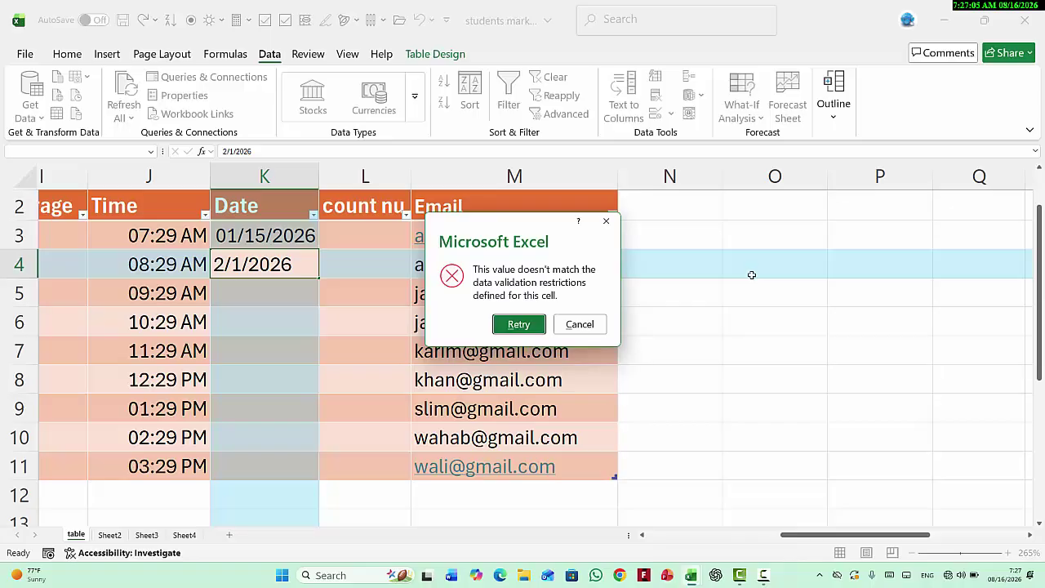
key(Return)
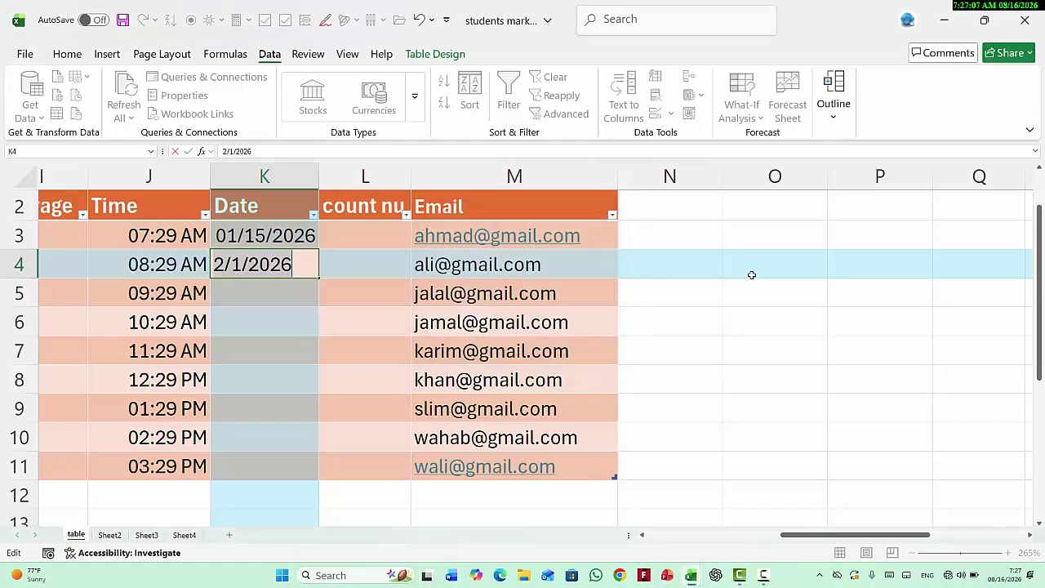
key(BackSpace)
Clear the test date in K3 and remove the date validation rule from K3:K11
click(277, 237)
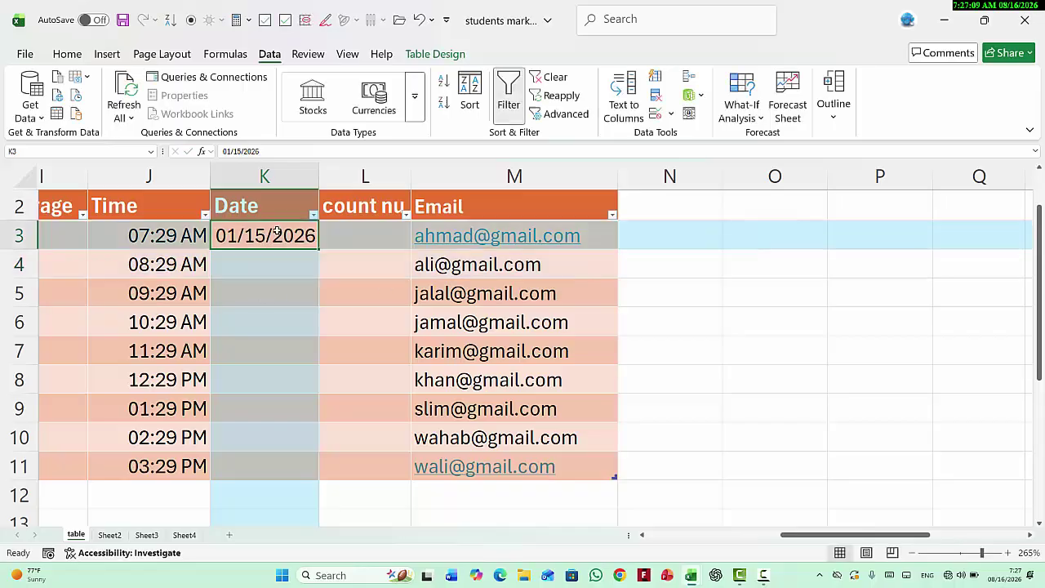
key(Delete)
click(299, 286)
drag(286, 240, 290, 472)
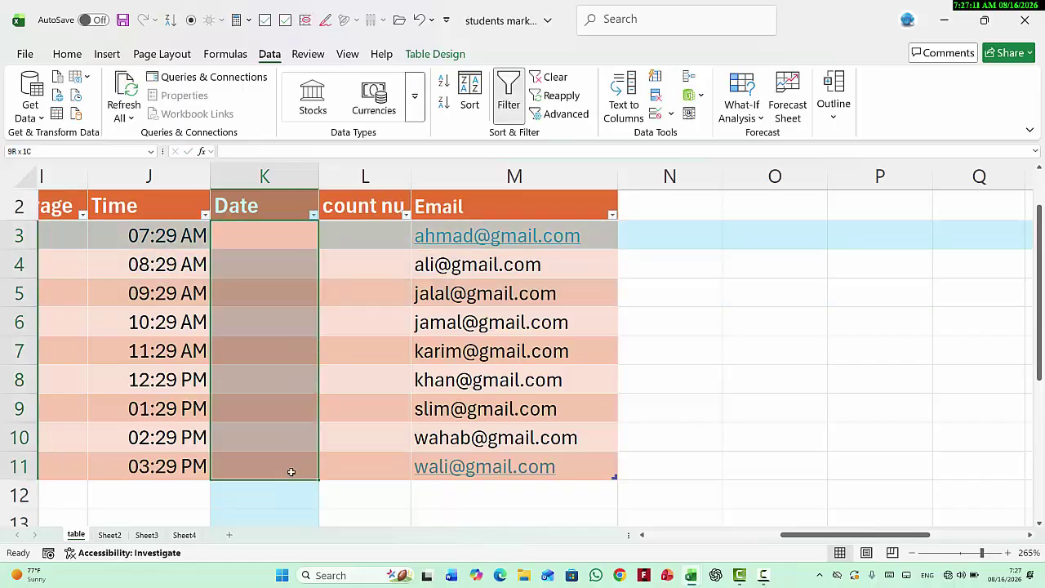
click(656, 115)
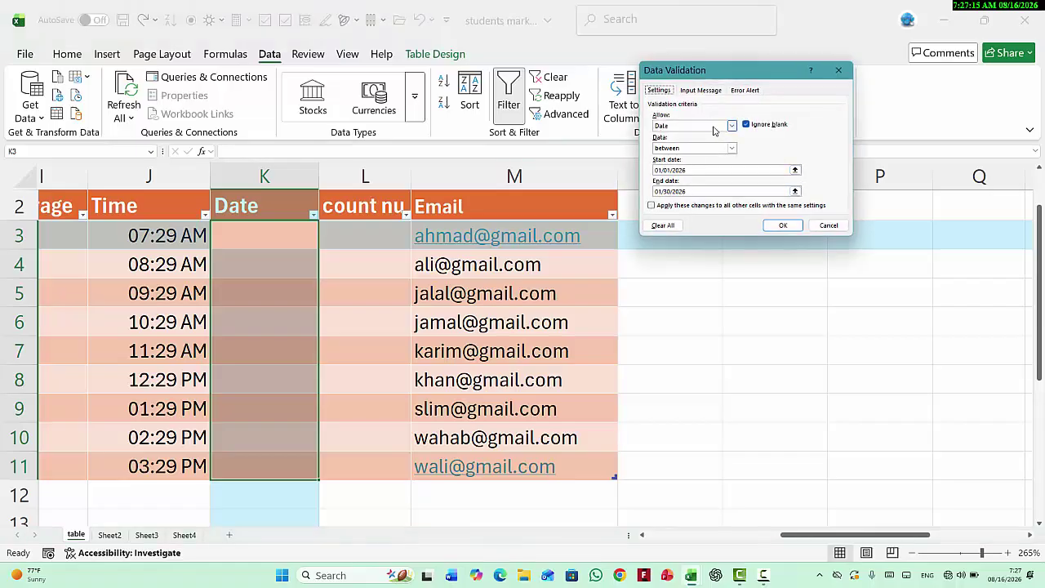
click(660, 225)
click(783, 226)
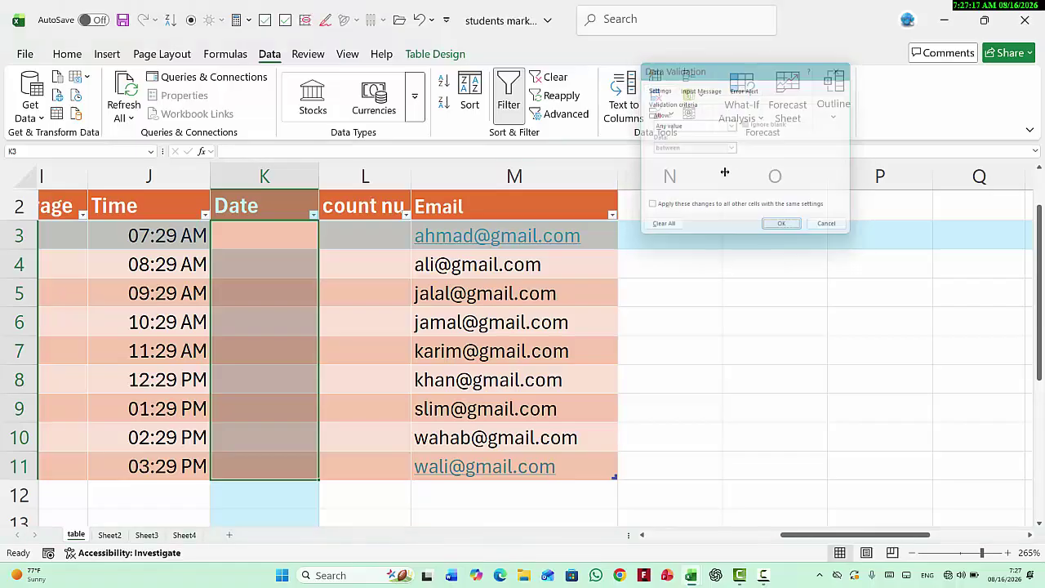
Examine the Date comparison conditions and the Time validation type for K3:K11, and close Data Validation without applying a rule
click(657, 115)
click(694, 126)
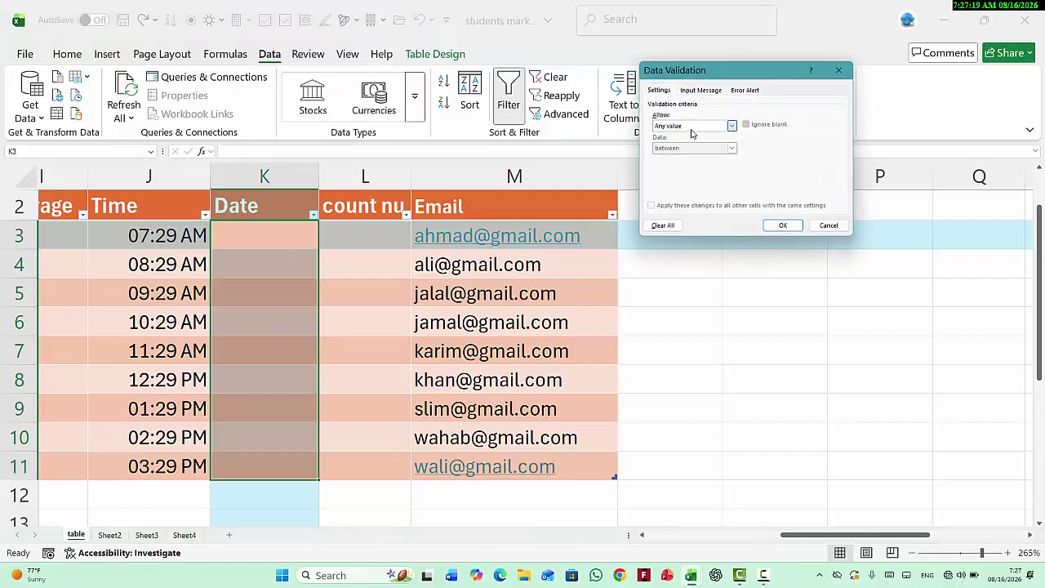
click(688, 164)
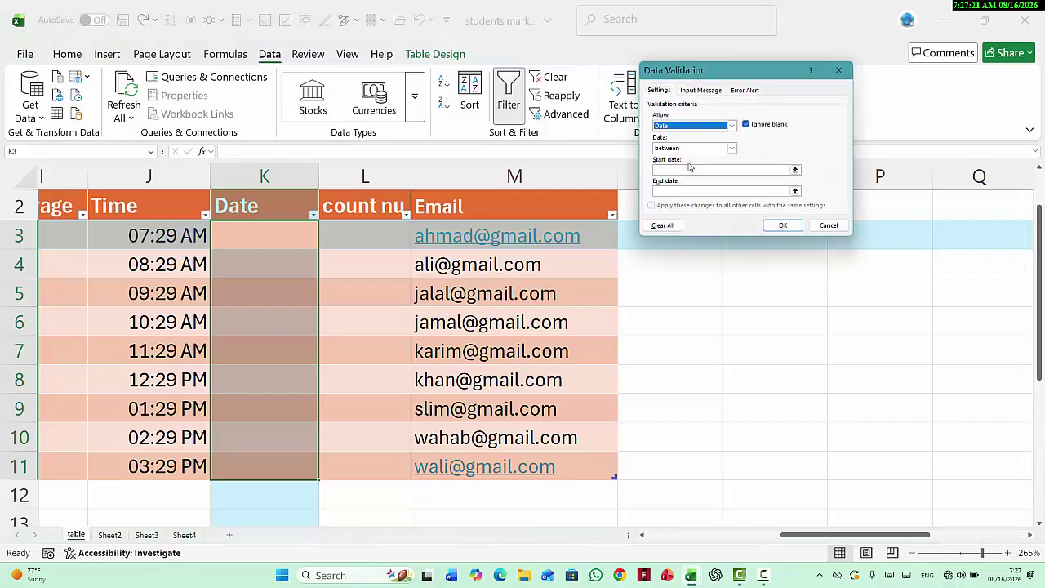
click(684, 150)
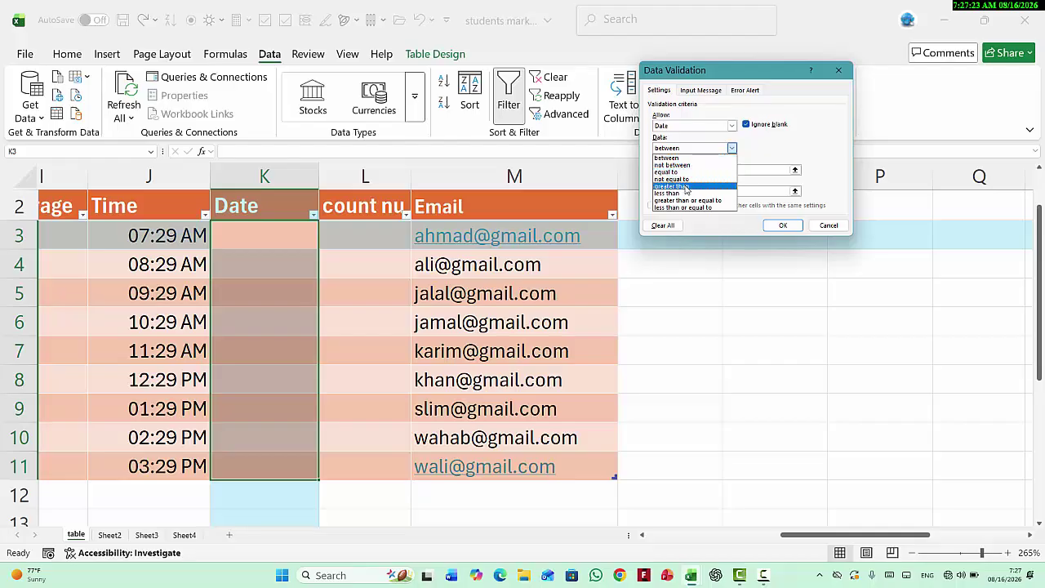
click(685, 172)
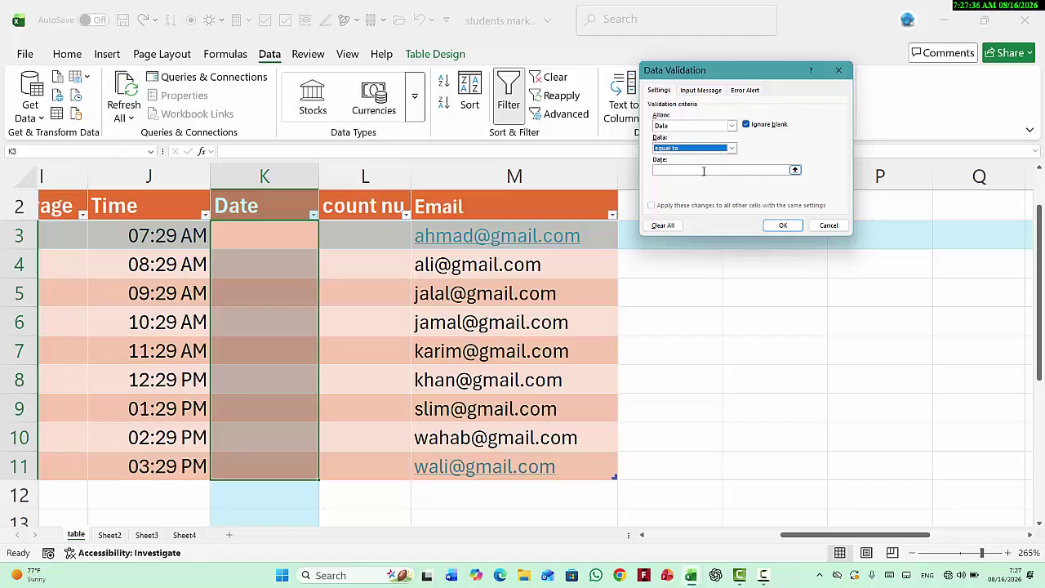
click(699, 152)
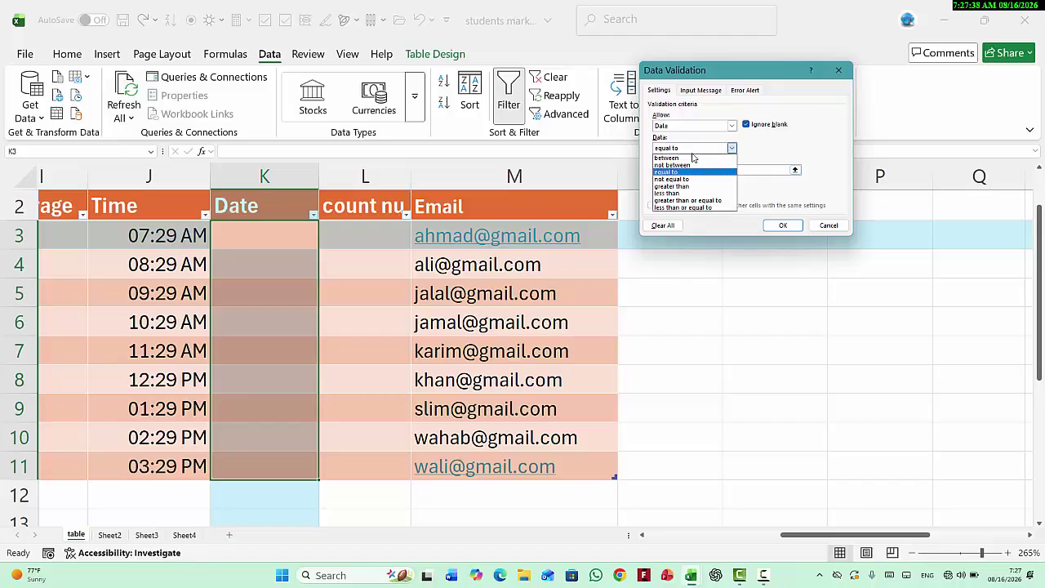
click(691, 151)
click(707, 132)
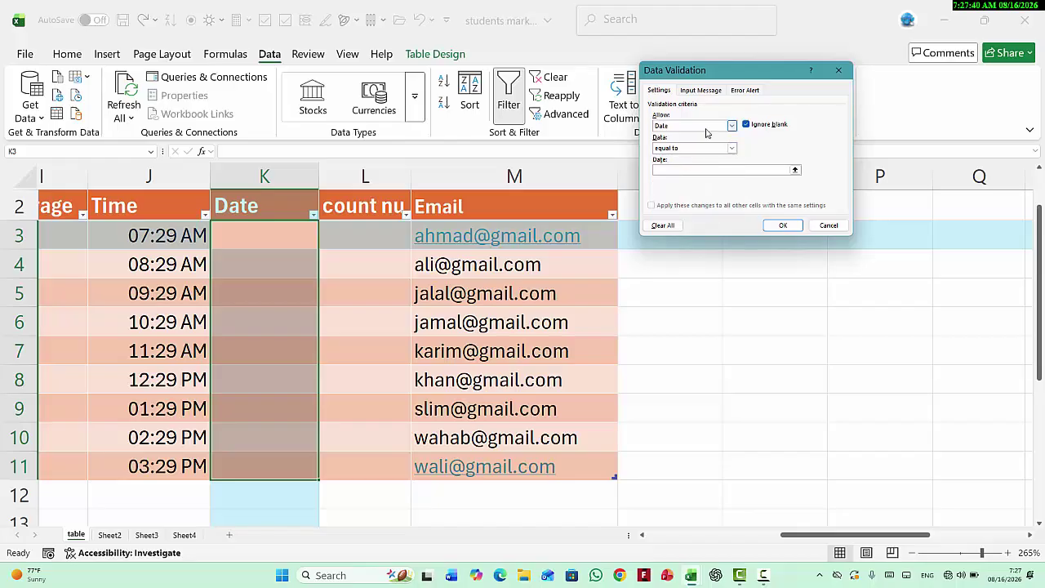
click(707, 131)
click(707, 132)
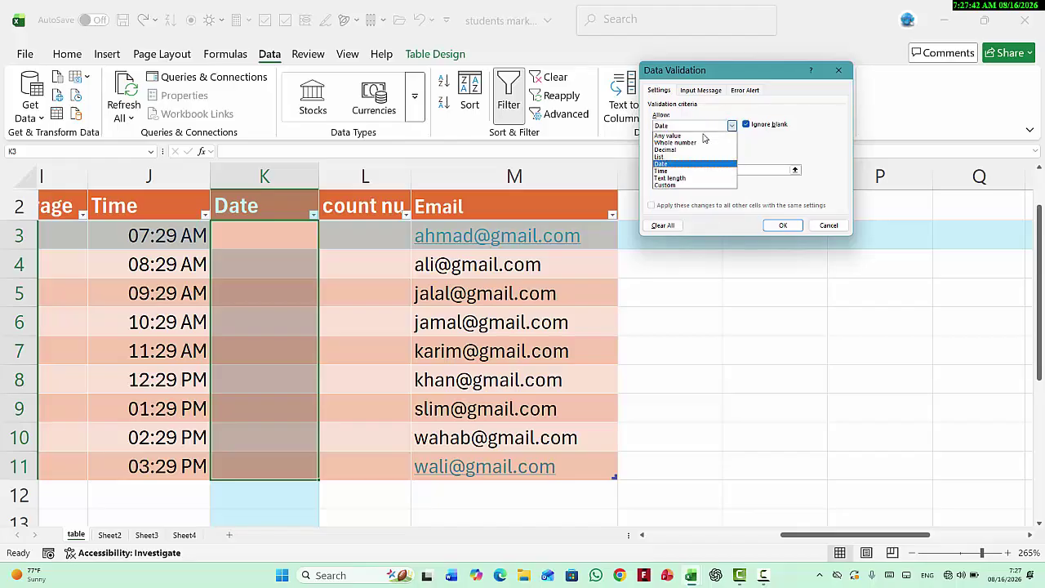
click(679, 172)
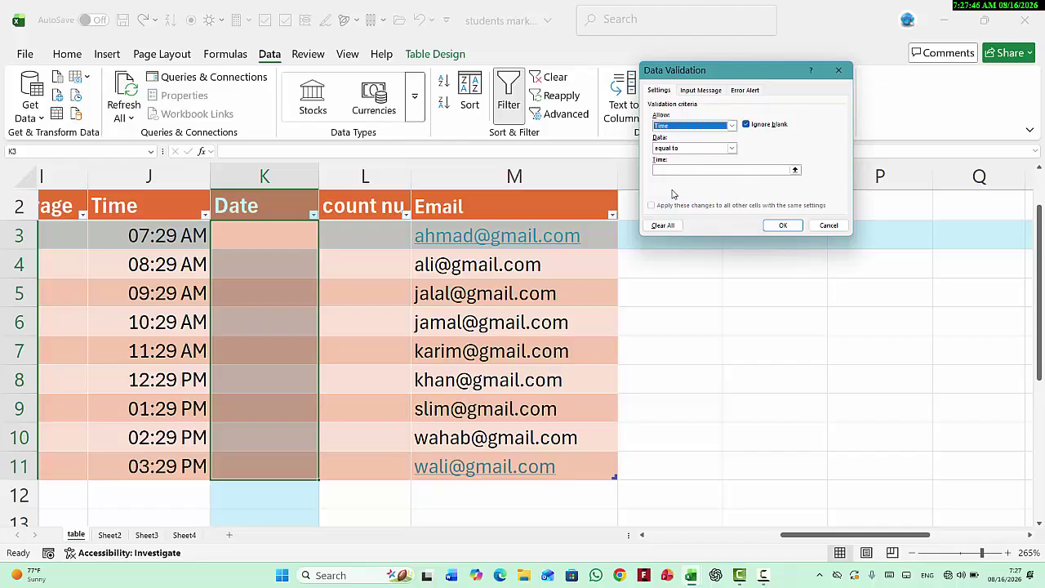
click(839, 231)
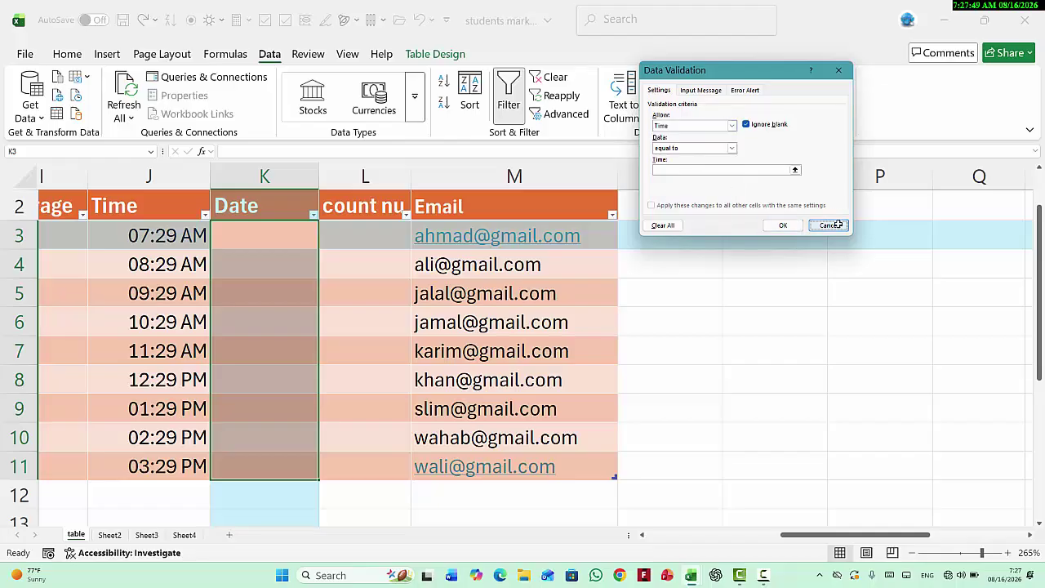
Clear all the times in the marks table's Time column, J3:J11
drag(167, 235, 161, 468)
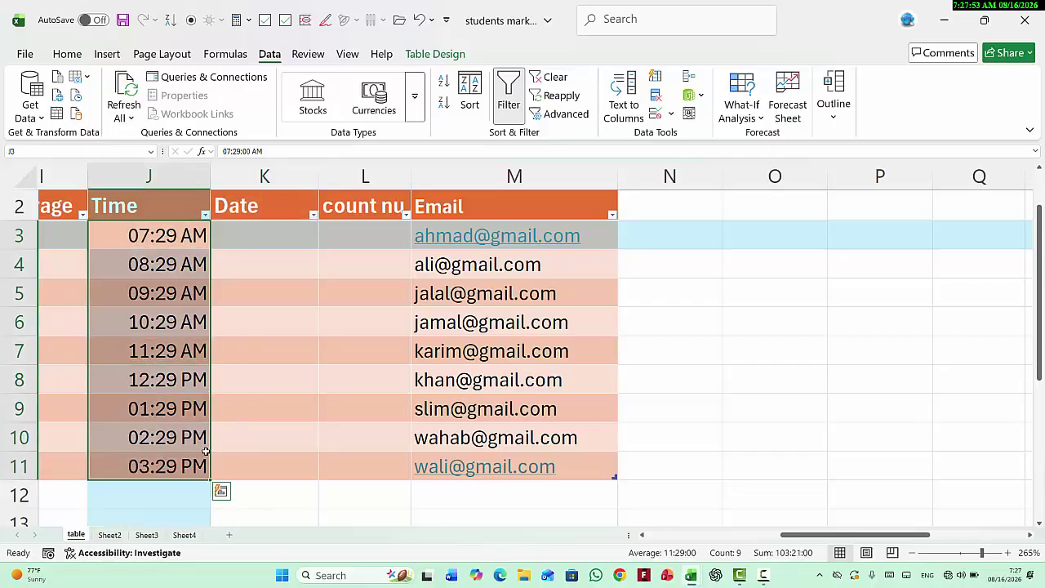
key(Delete)
click(278, 297)
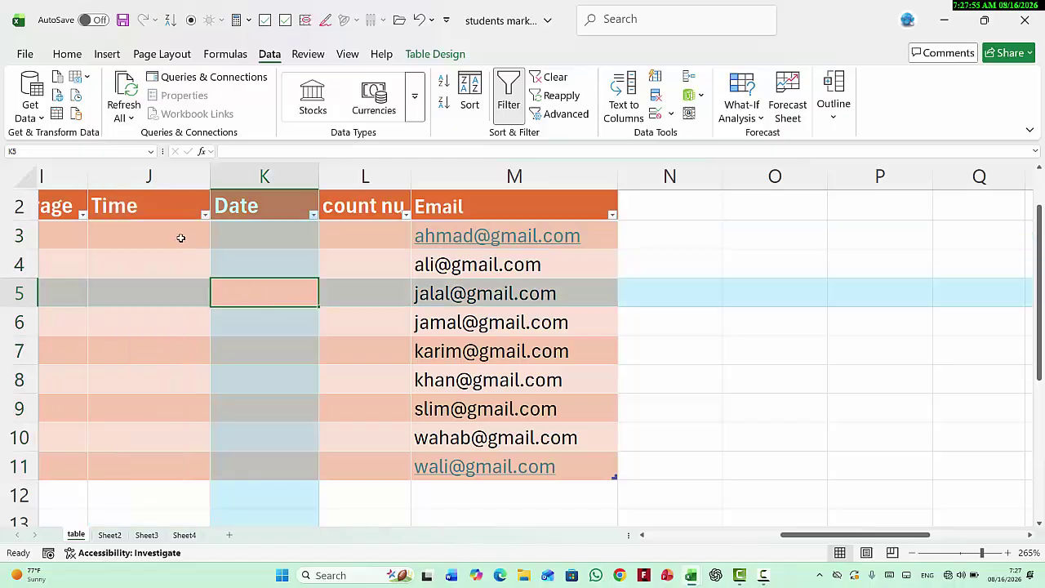
Apply Time data validation to J3:J11 allowing times between 8:00 and 12:00
drag(180, 236, 166, 465)
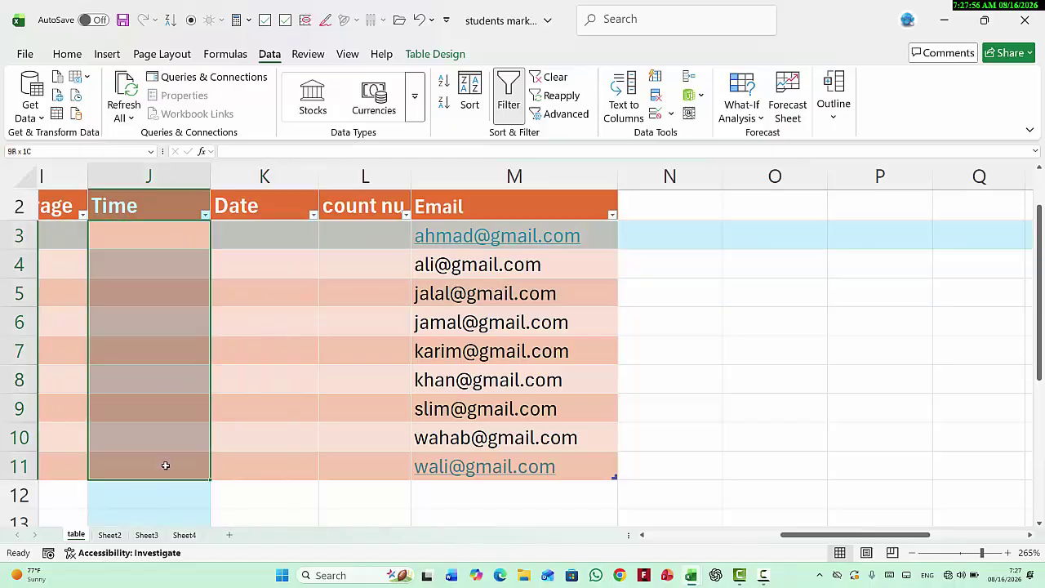
click(658, 119)
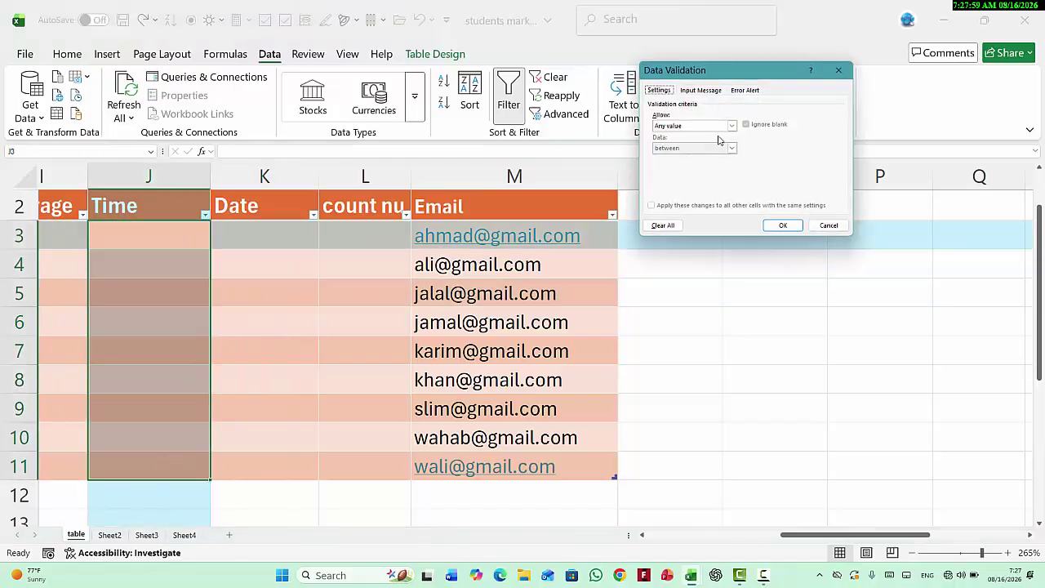
click(729, 126)
click(705, 171)
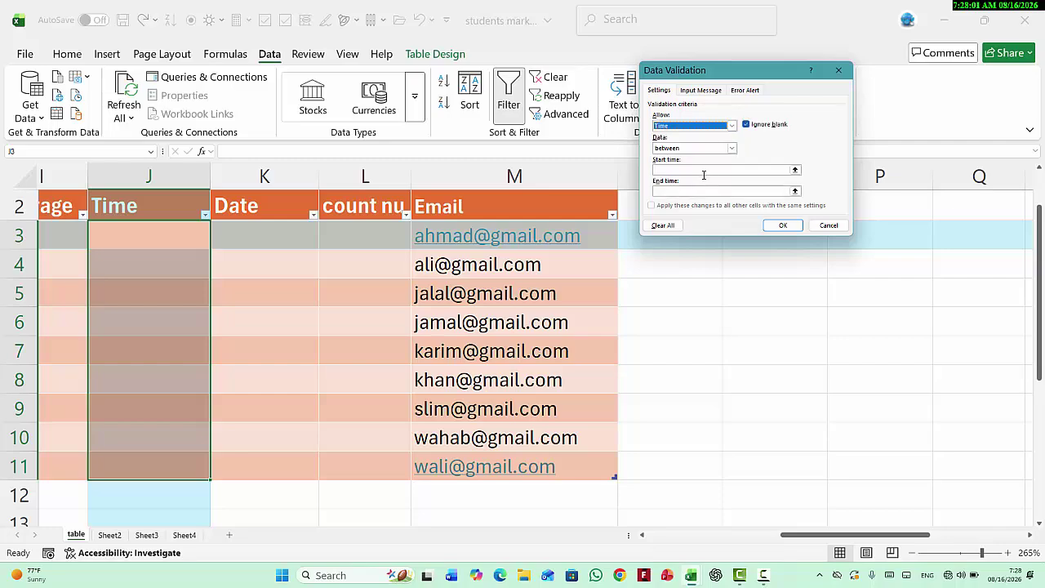
click(707, 149)
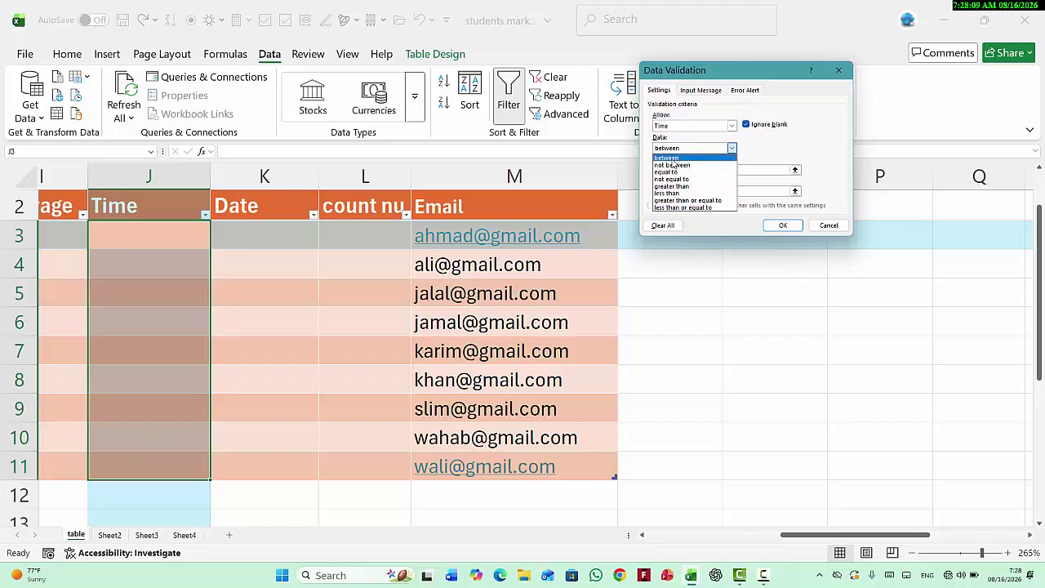
click(671, 160)
click(686, 169)
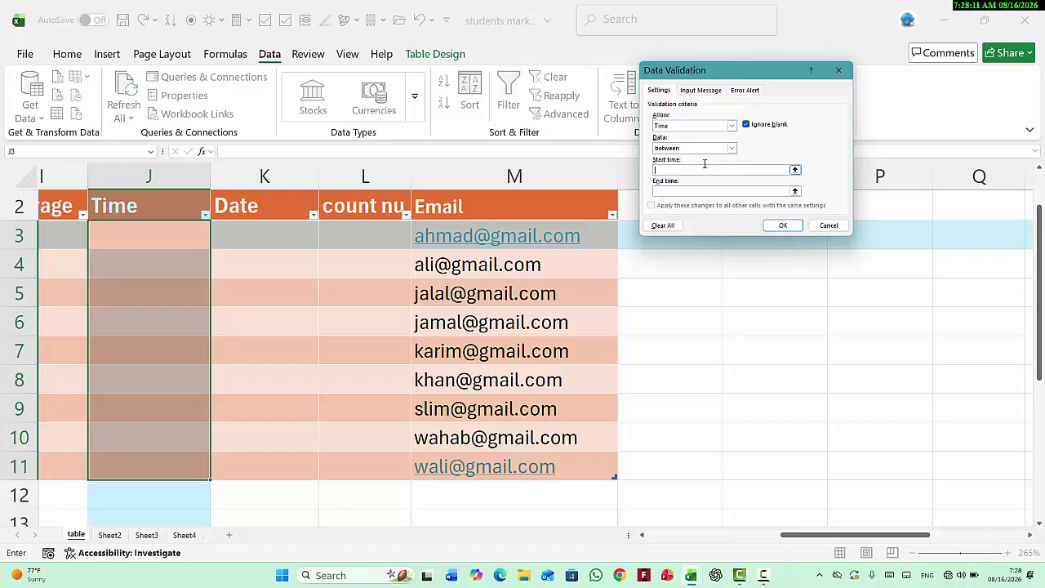
text(8)
text(:)
text(00)
text(12:00)
click(783, 226)
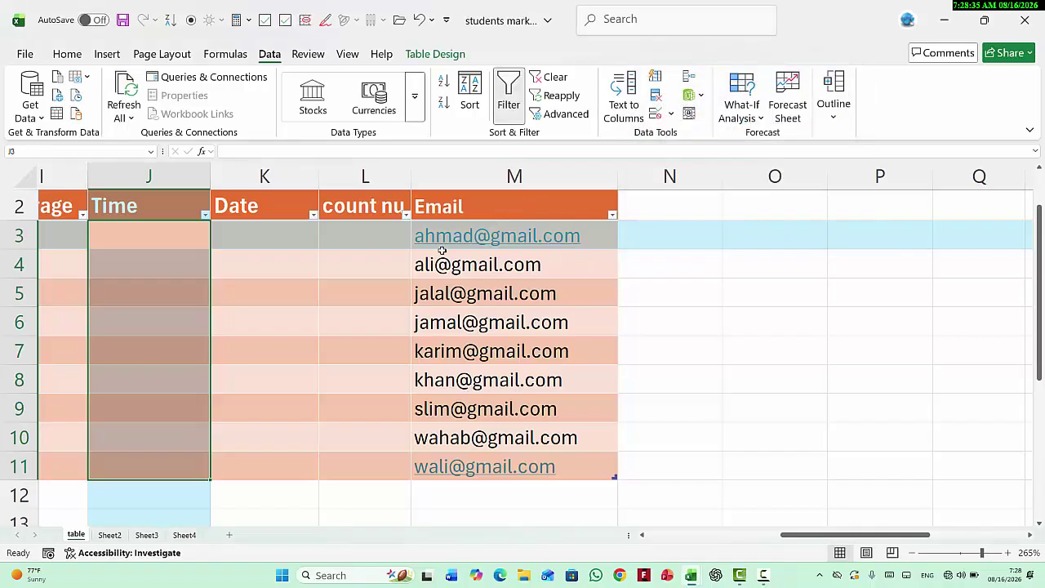
Test the time rule by entering 10:30 in J3
click(178, 237)
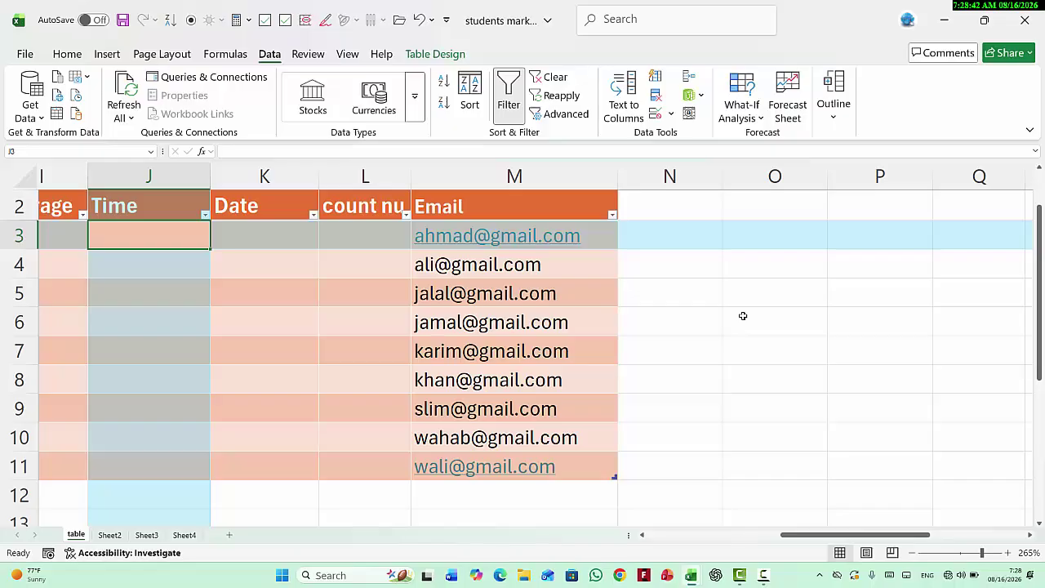
text(10)
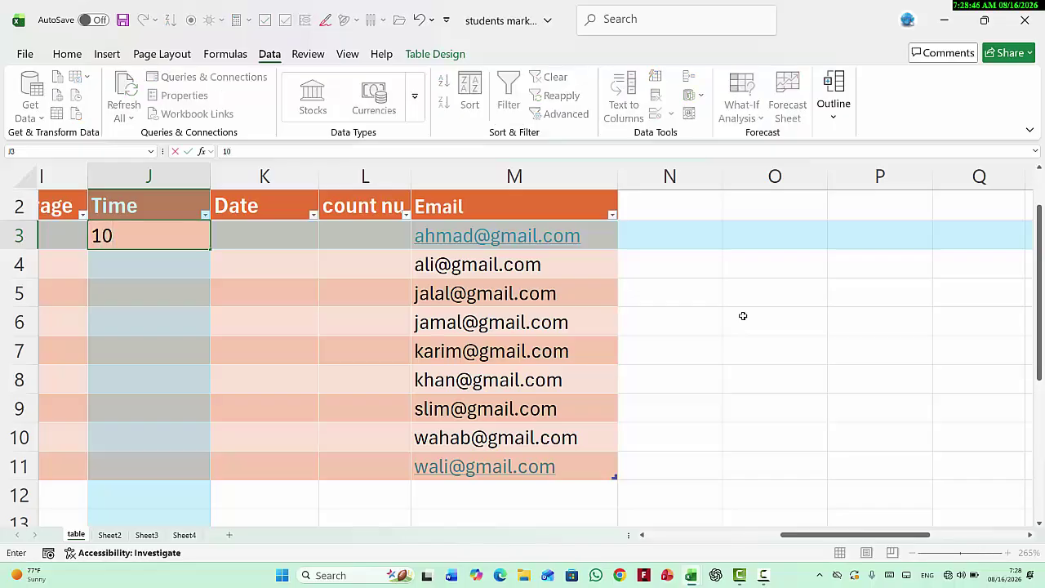
text(:30)
key(Return)
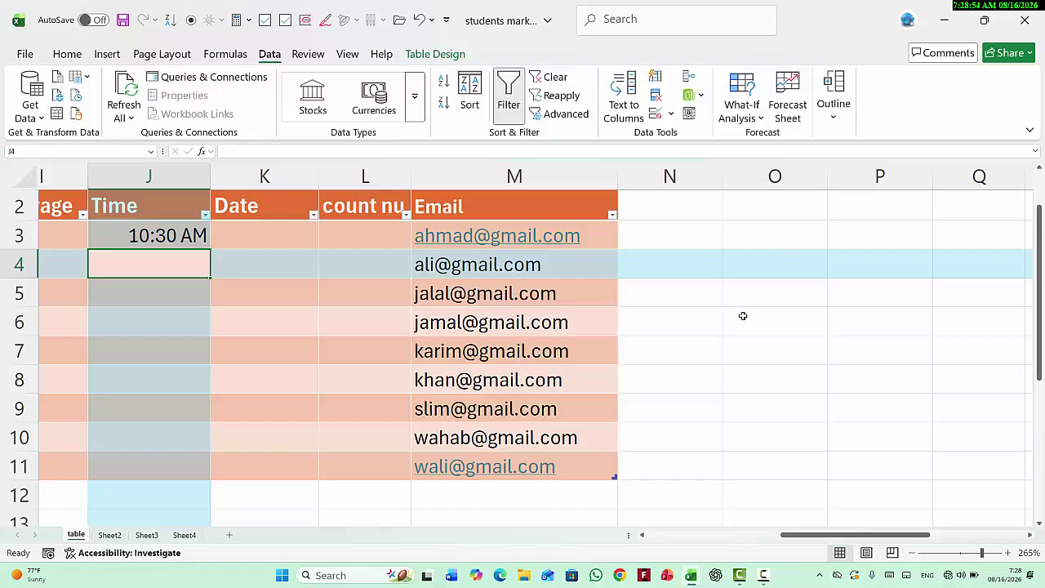
Try to enter the out-of-range time 2:00 in J4
text(2:)
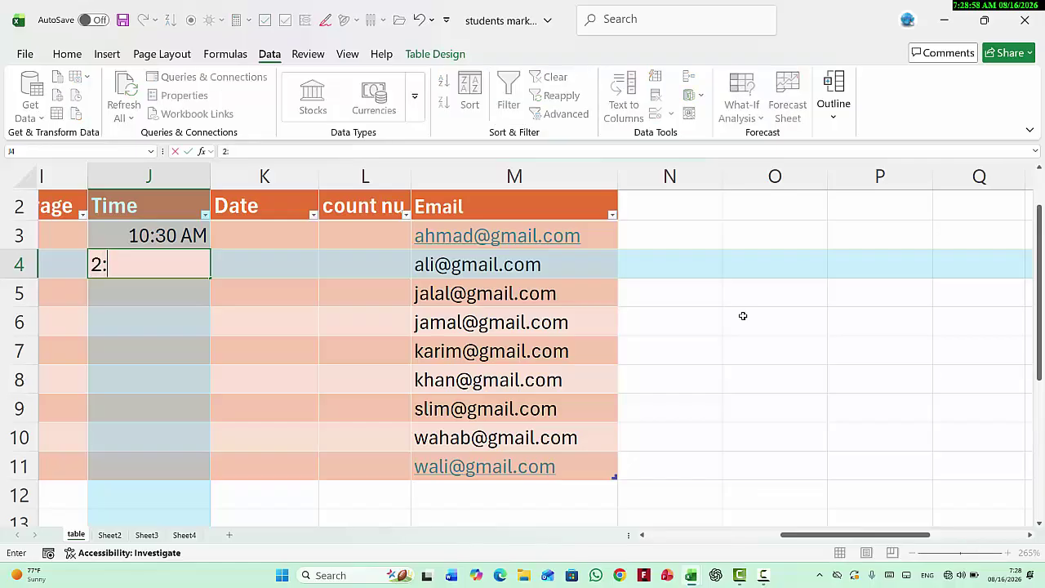
text(00)
key(Return)
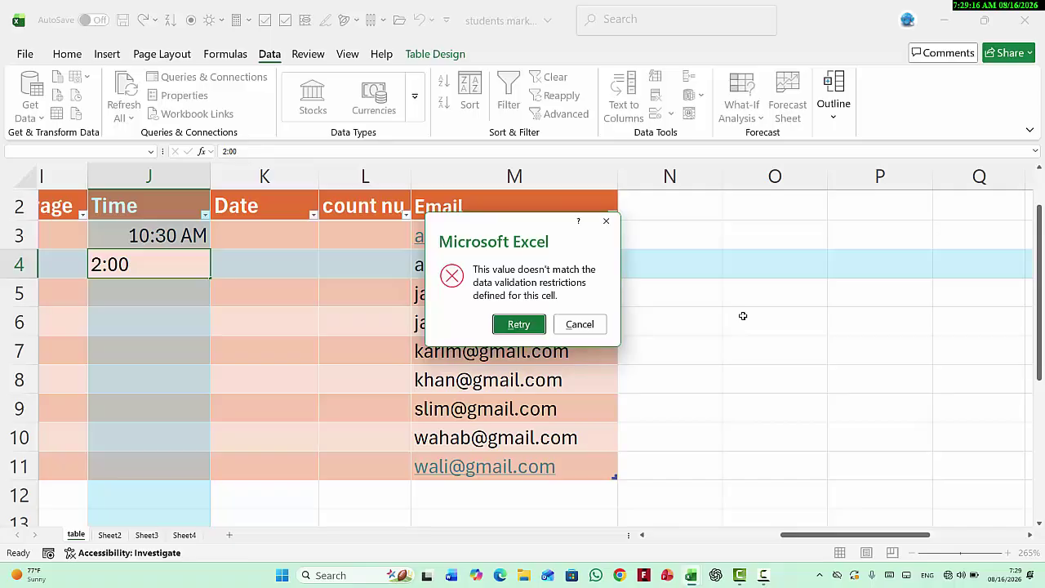
key(Return)
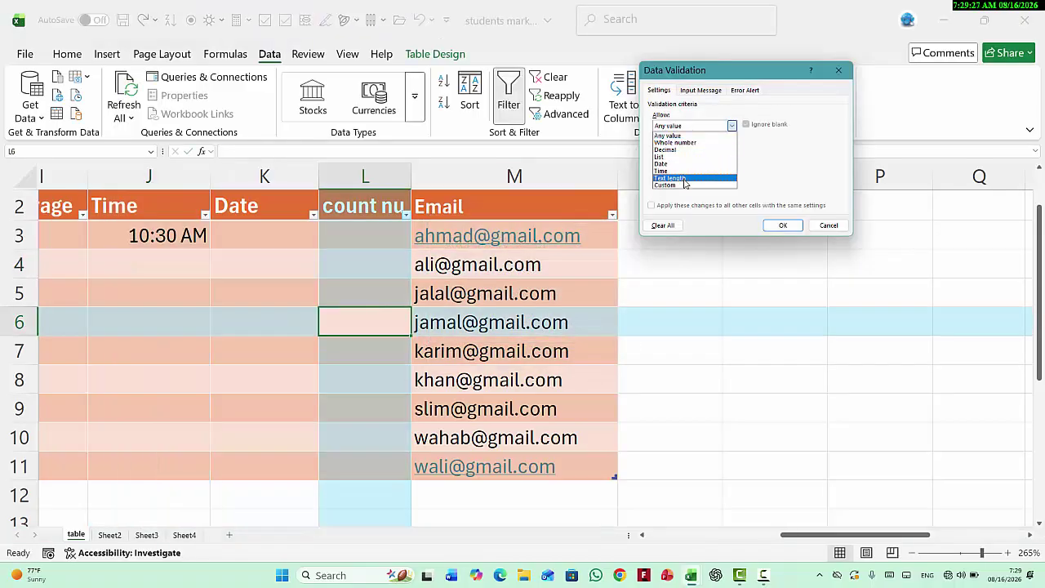
Leave the count number column's validation unset and slightly narrow the name column
click(822, 226)
click(821, 227)
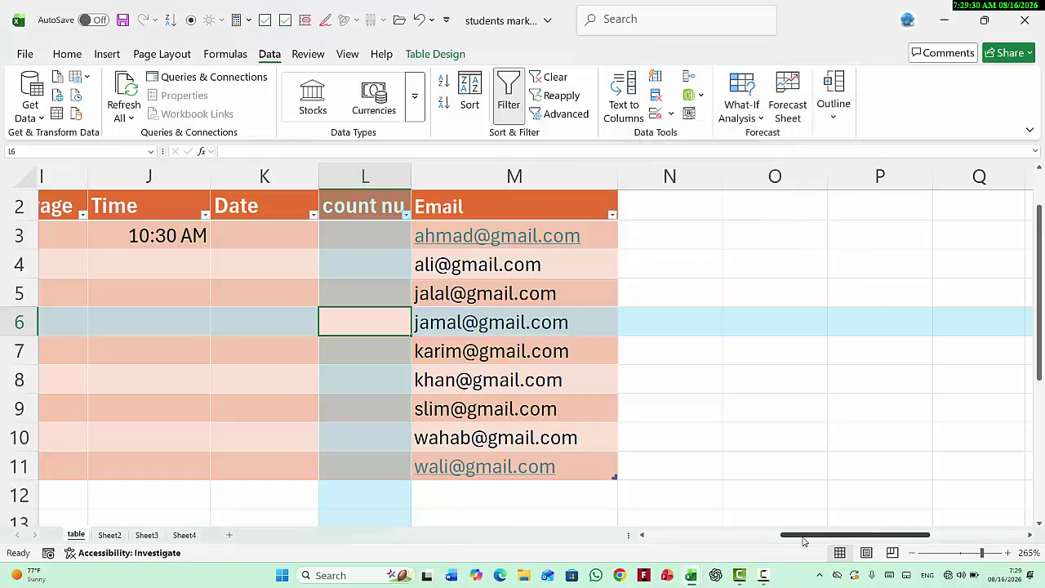
drag(805, 537, 640, 540)
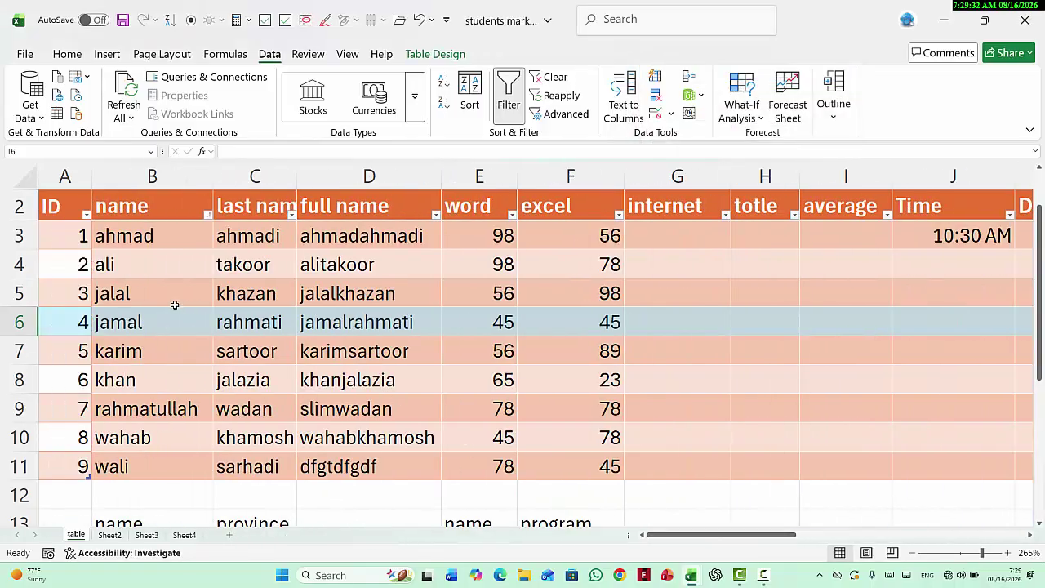
drag(155, 236, 156, 467)
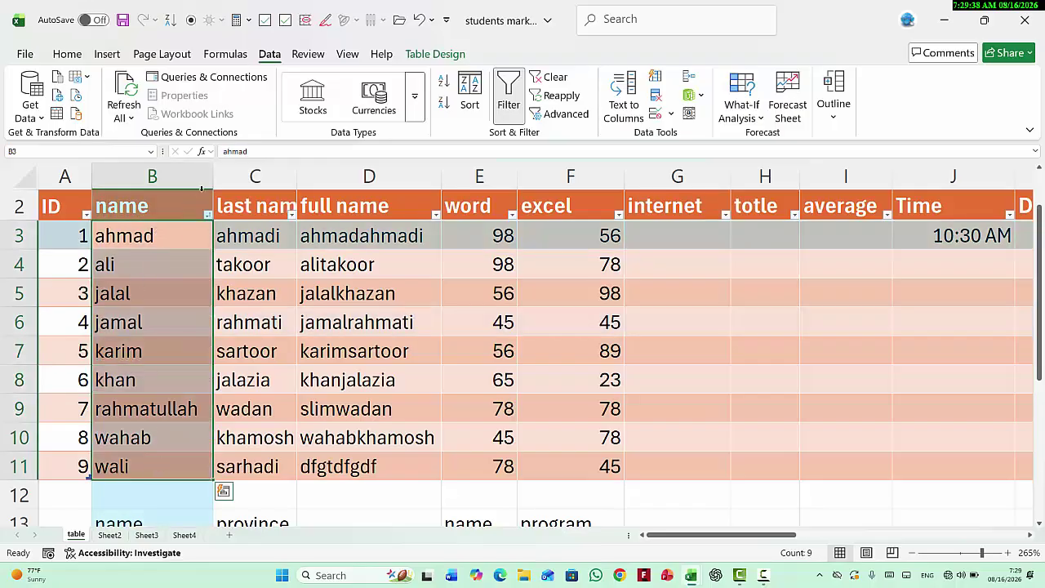
mouse_move(213, 176)
mouse_down()
mouse_move(317, 181)
mouse_move(187, 176)
mouse_move(207, 184)
mouse_up()
Count the characters of the name in B9 by entering =LEN(B9) in B17
drag(173, 236, 191, 452)
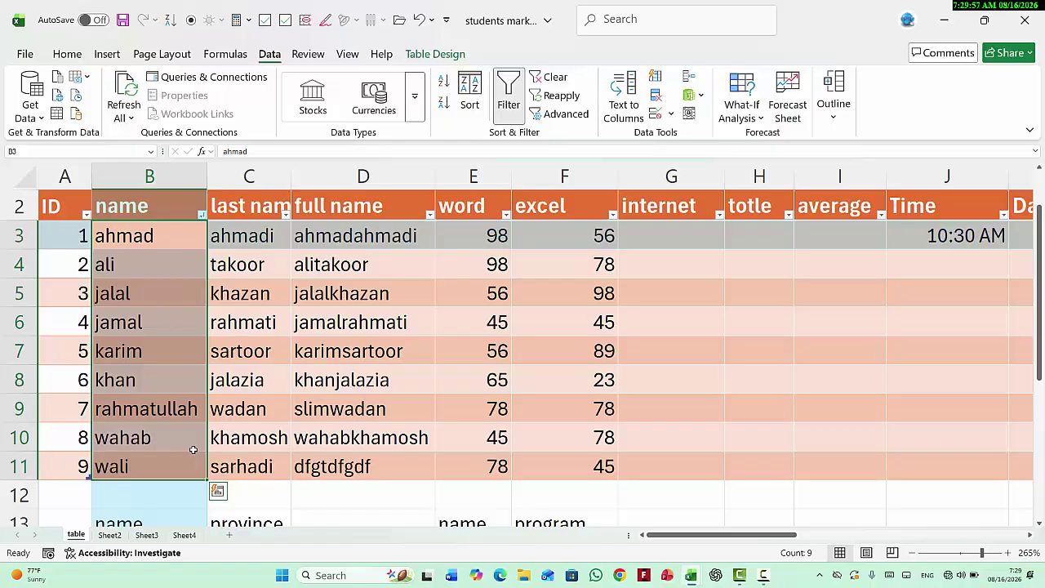
click(114, 412)
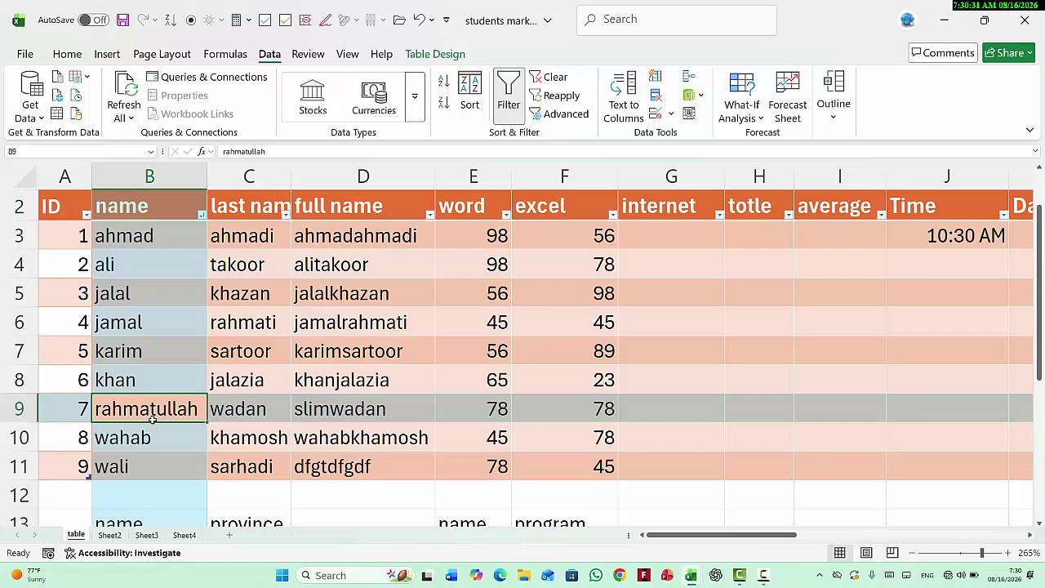
scroll(152, 418, down, 2)
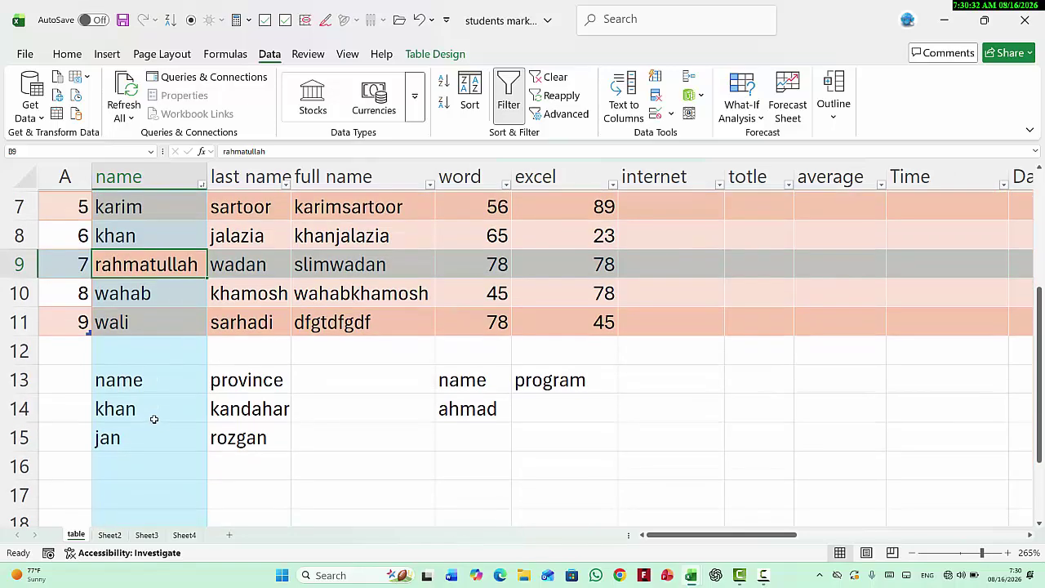
click(158, 494)
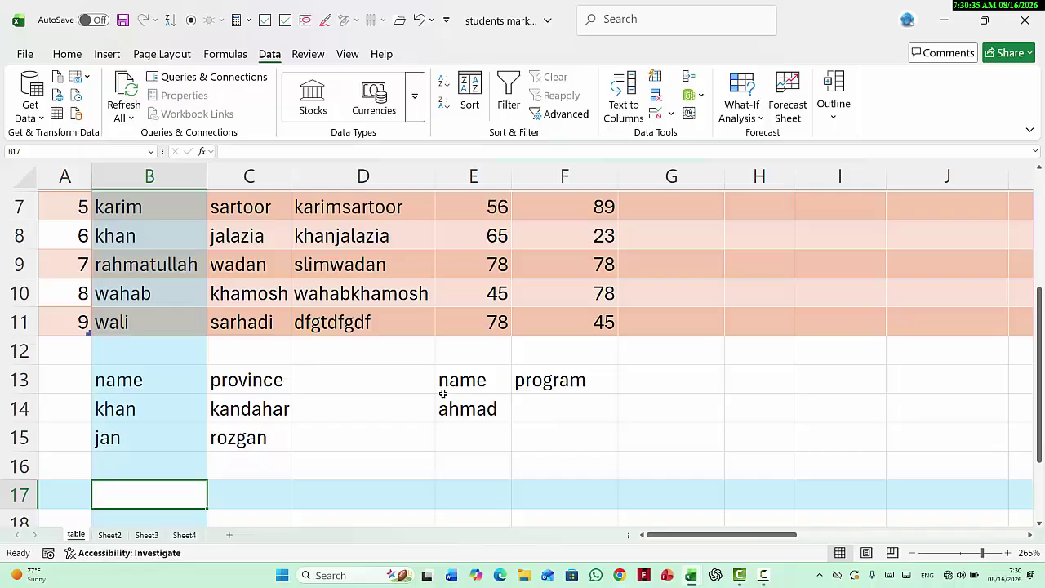
text(=le)
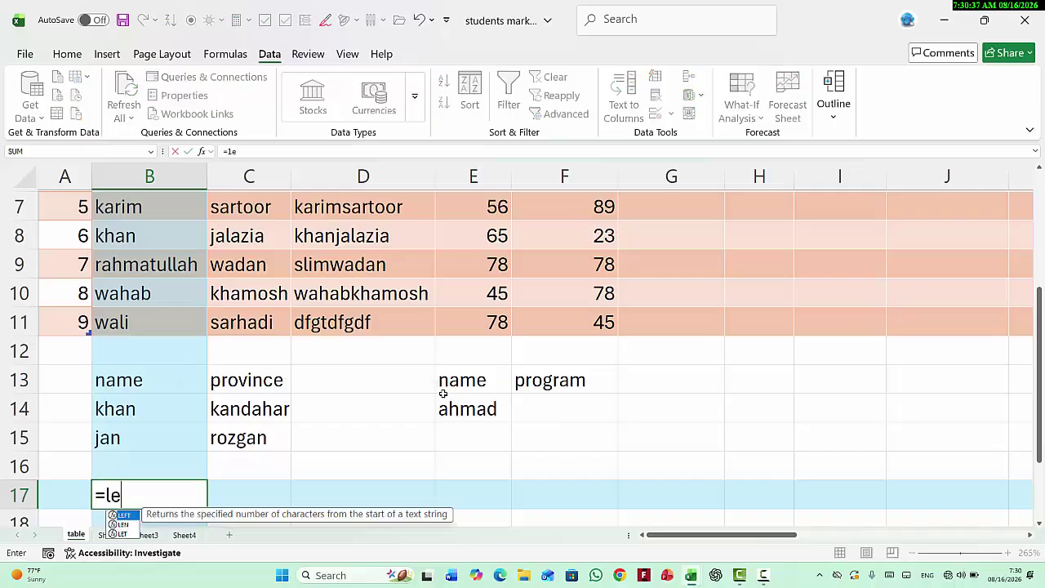
text(n()
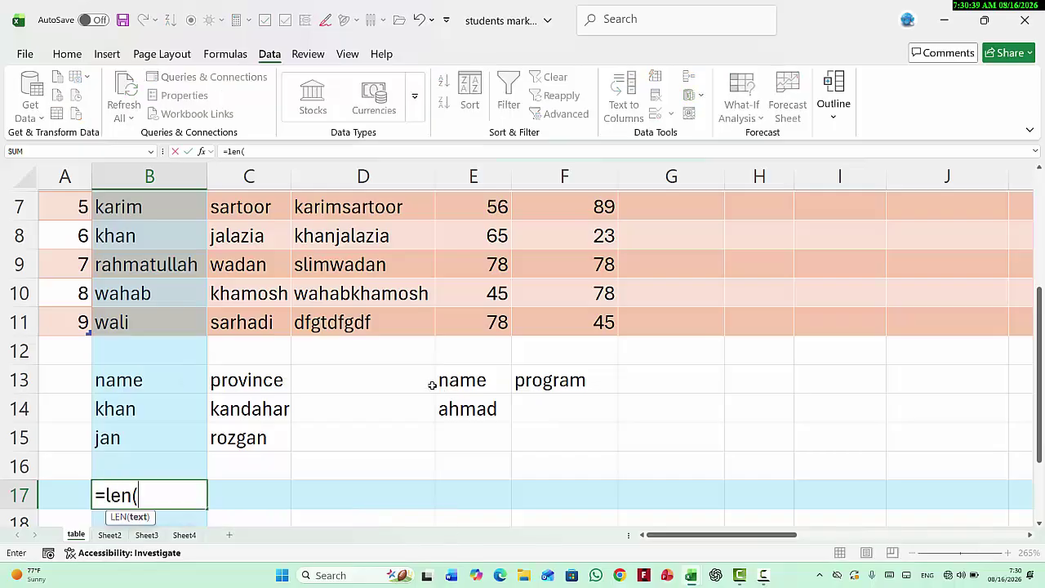
click(166, 268)
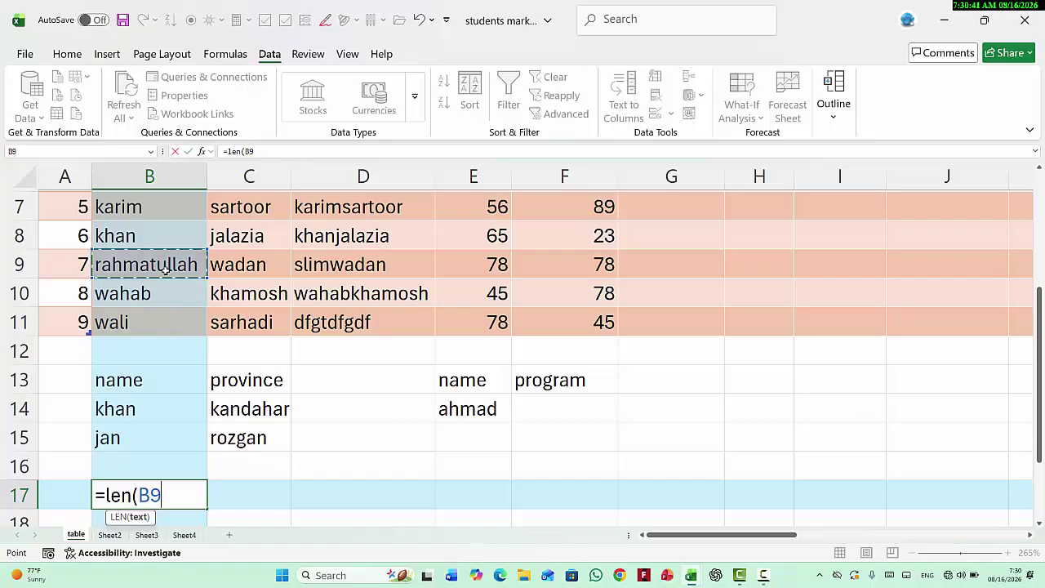
text())
key(Return)
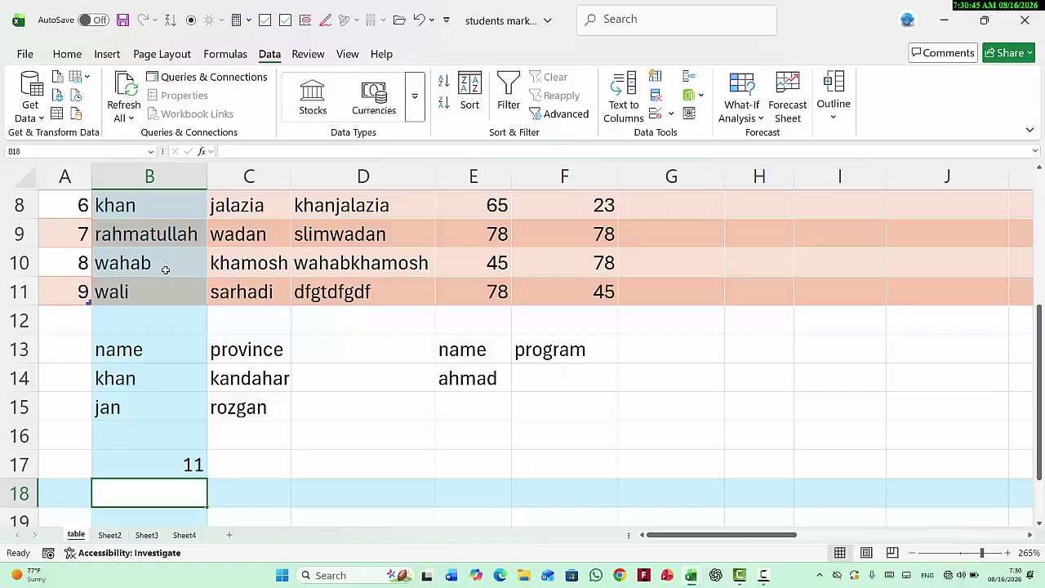
Delete the LEN formula from B17
click(197, 460)
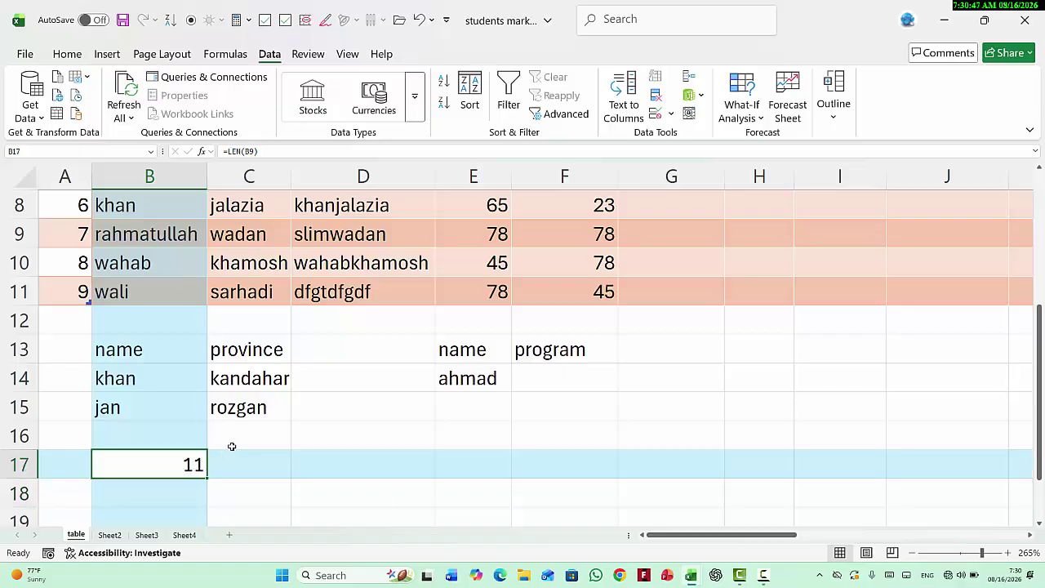
key(Delete)
click(274, 486)
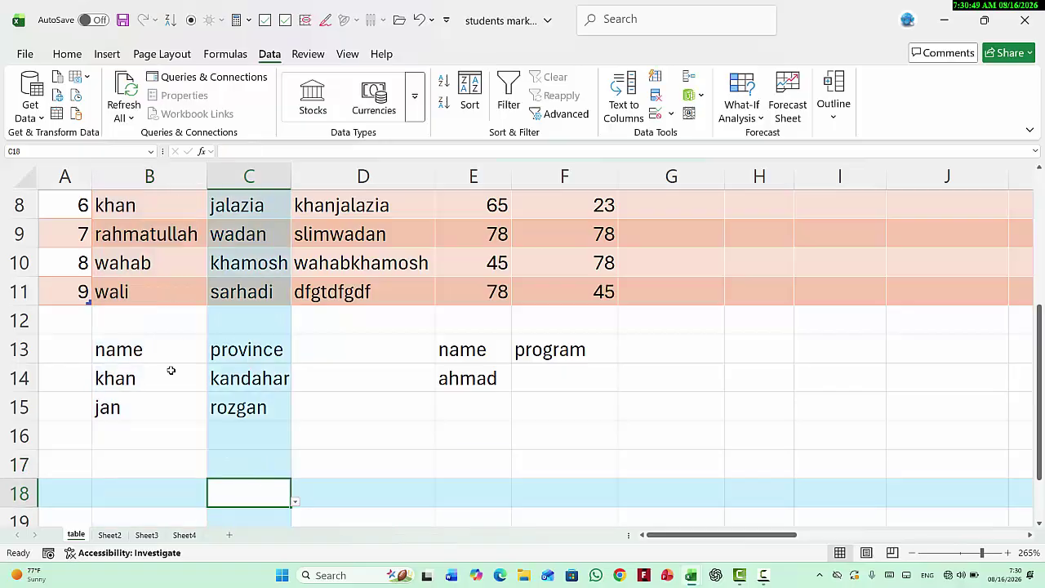
Clear all the names in the marks table's name column, B3:B11
scroll(151, 356, up, 2)
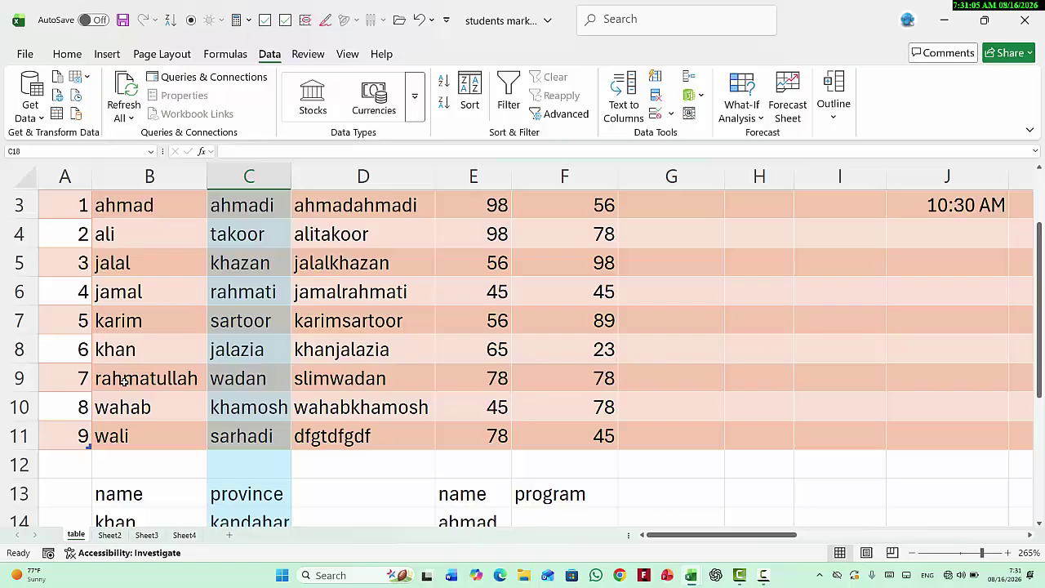
click(166, 377)
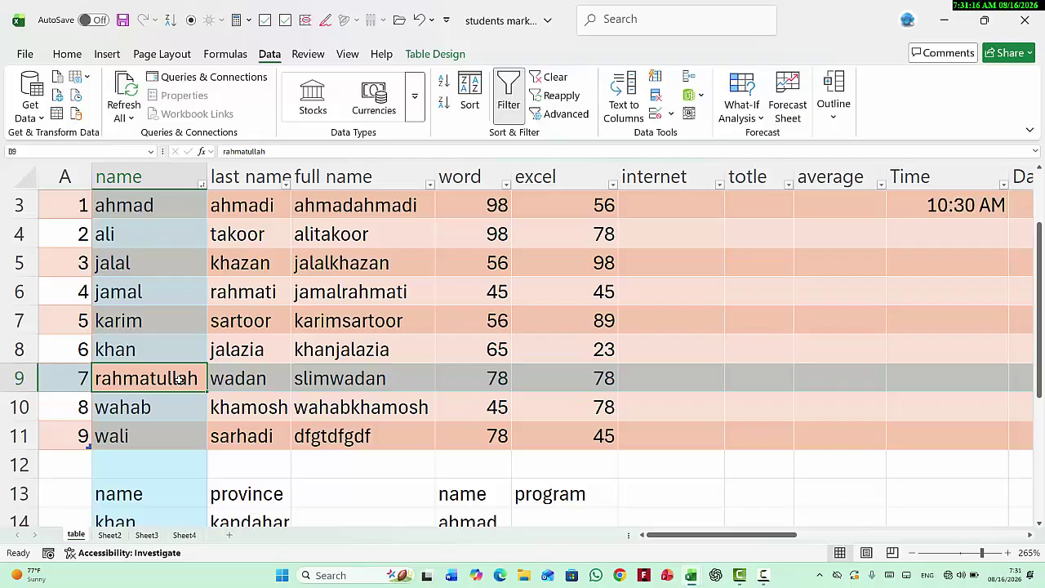
scroll(179, 380, up, 1)
drag(163, 294, 174, 462)
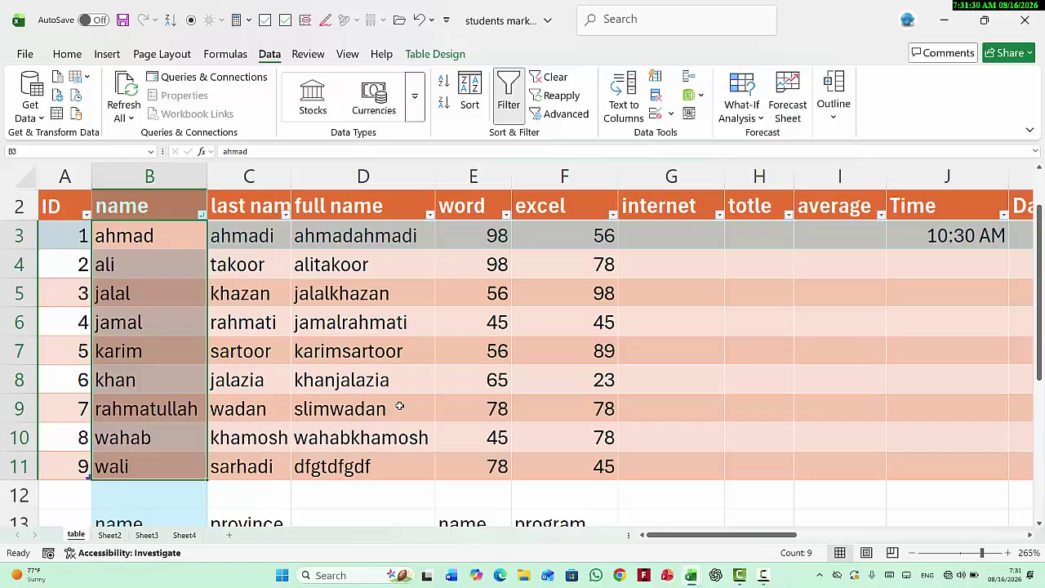
key(Delete)
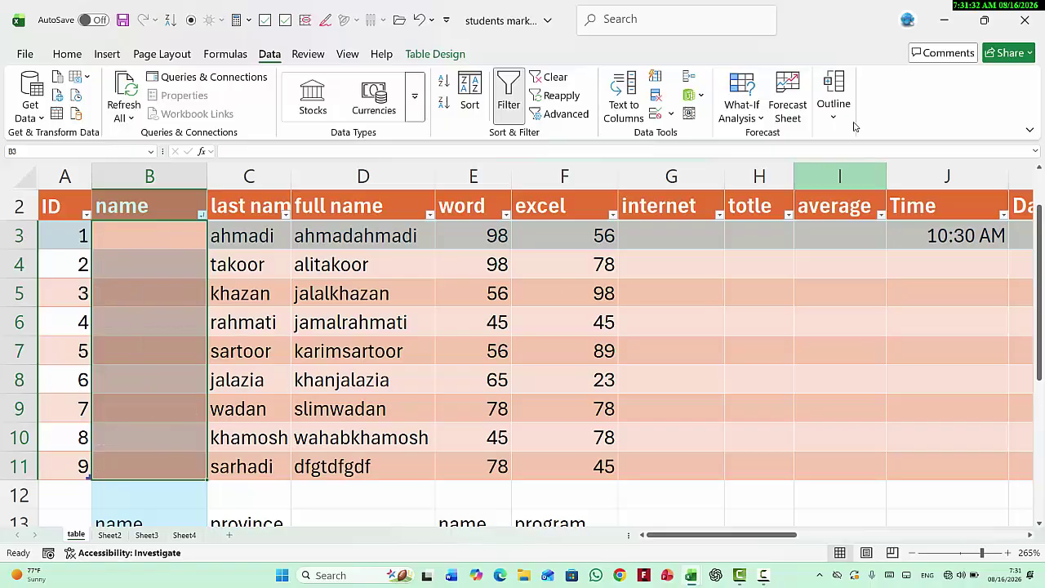
Apply Text length data validation to B3:B11 allowing between 3 and 8 characters
click(658, 114)
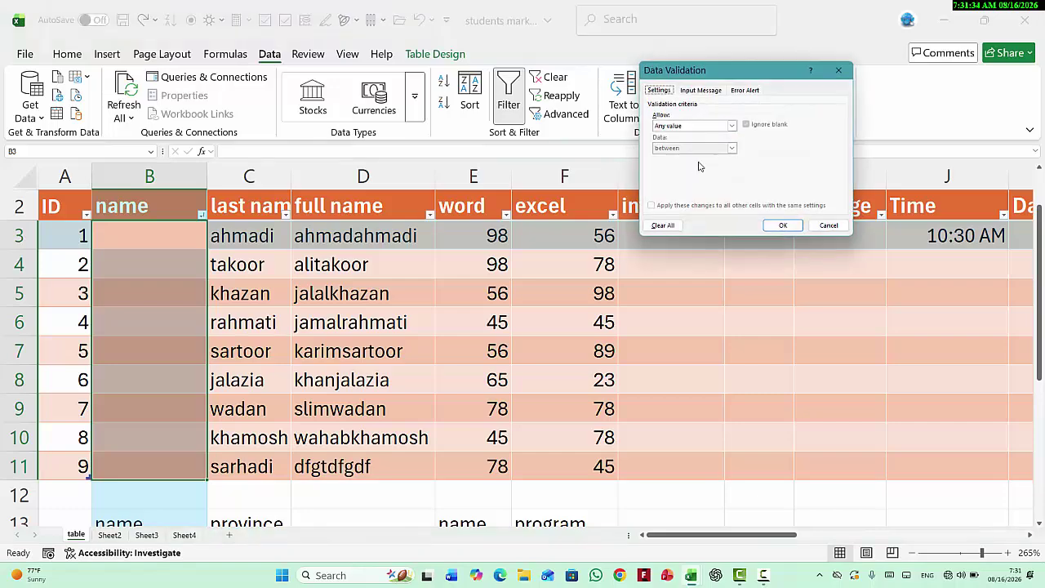
click(716, 126)
click(701, 183)
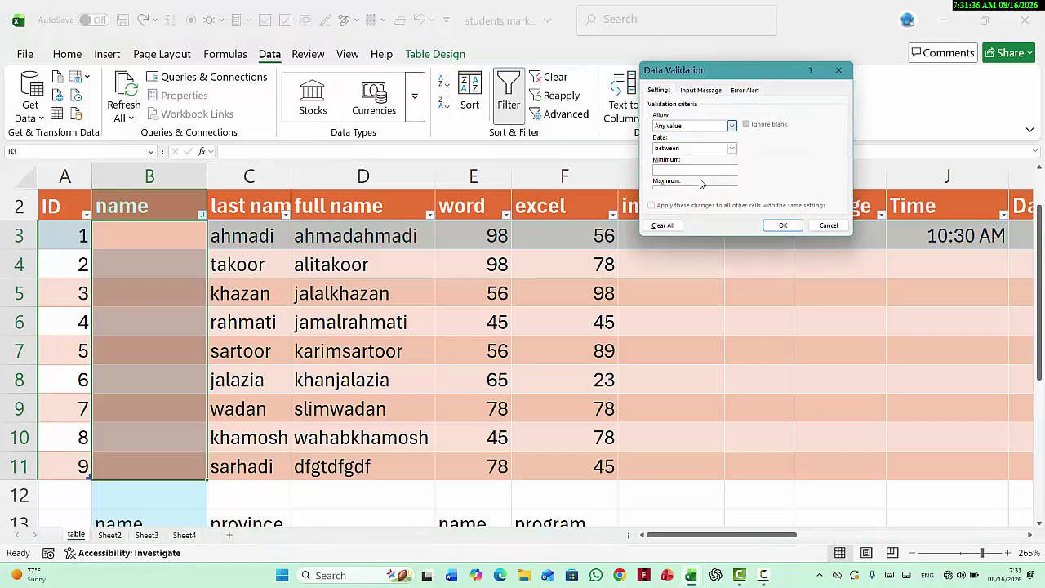
click(712, 149)
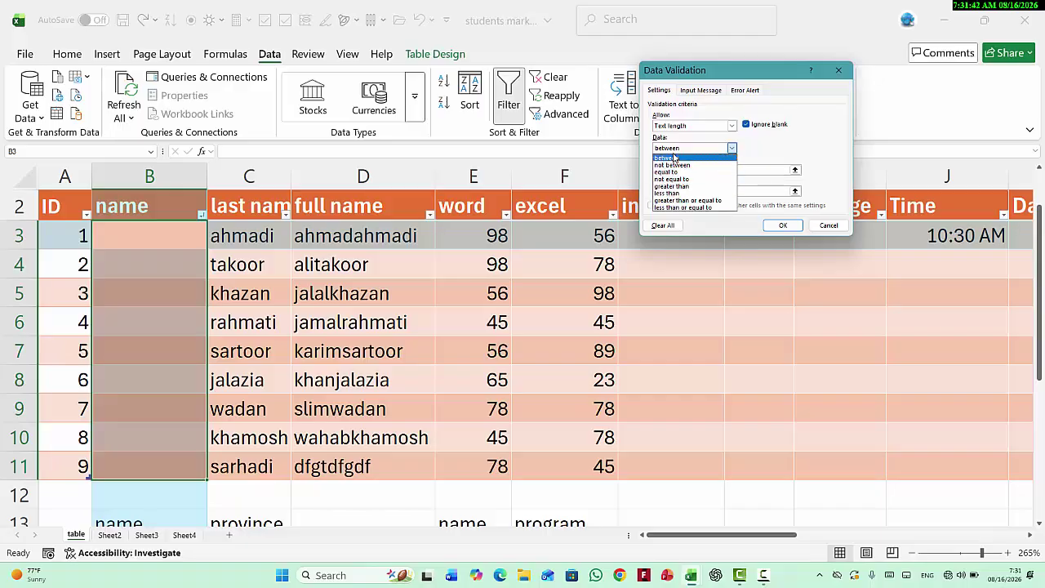
click(678, 158)
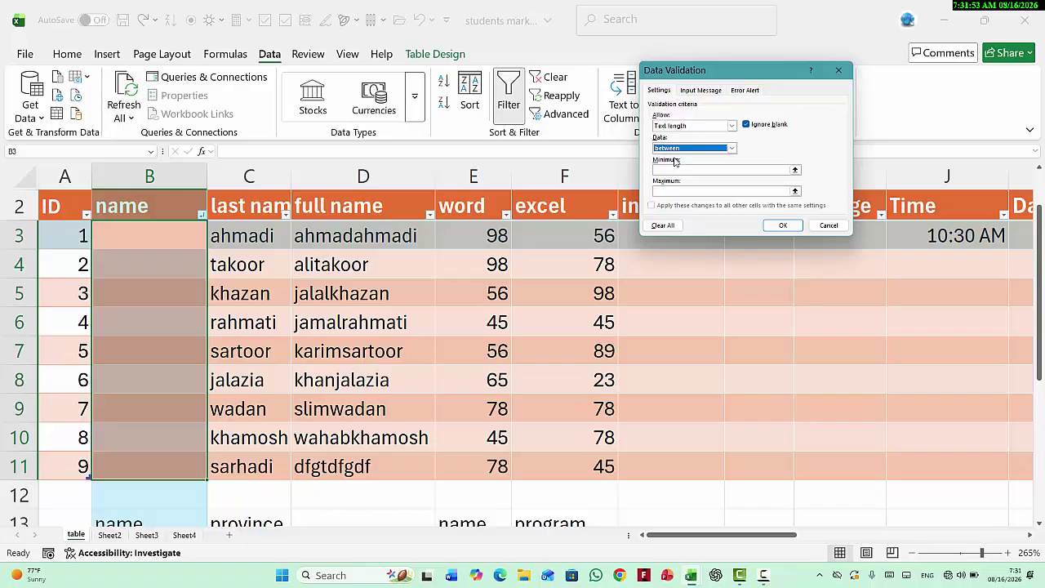
click(780, 170)
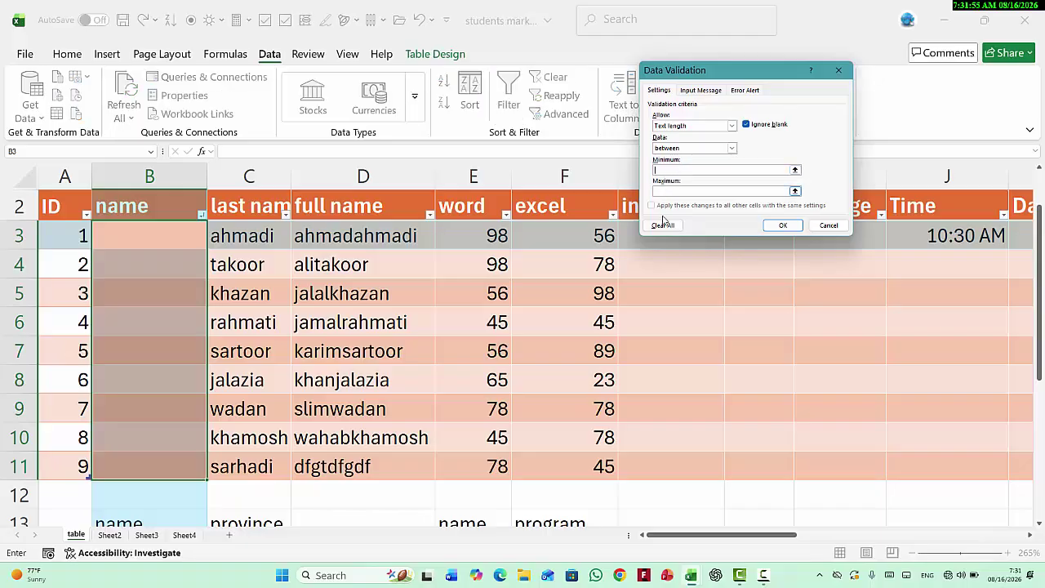
click(664, 227)
text(3)
click(677, 191)
text(10)
key(BackSpace)
text(8)
click(783, 225)
Try to enter an overlong 15-letter name in B3
click(158, 232)
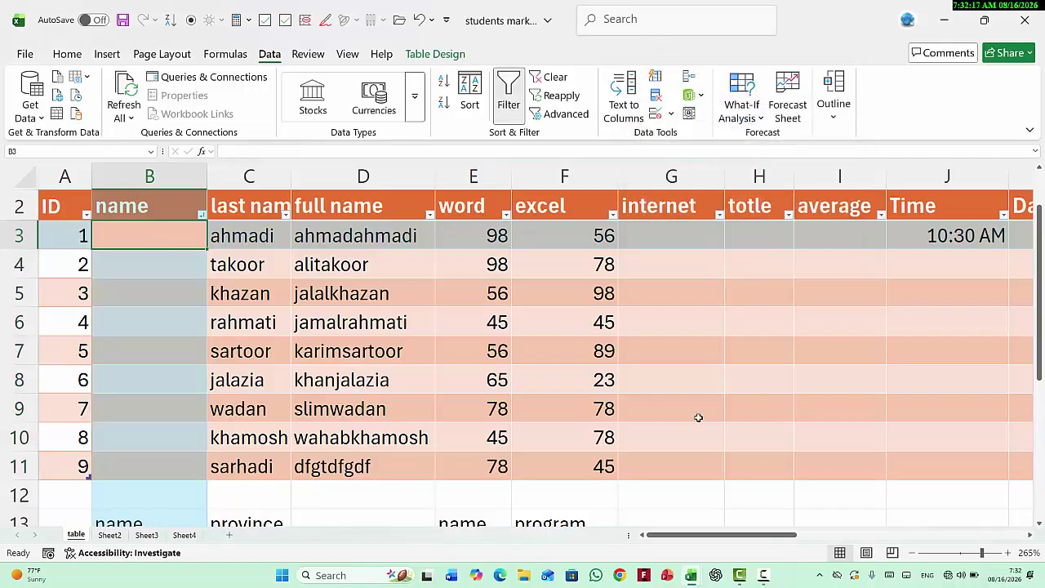
text(mo)
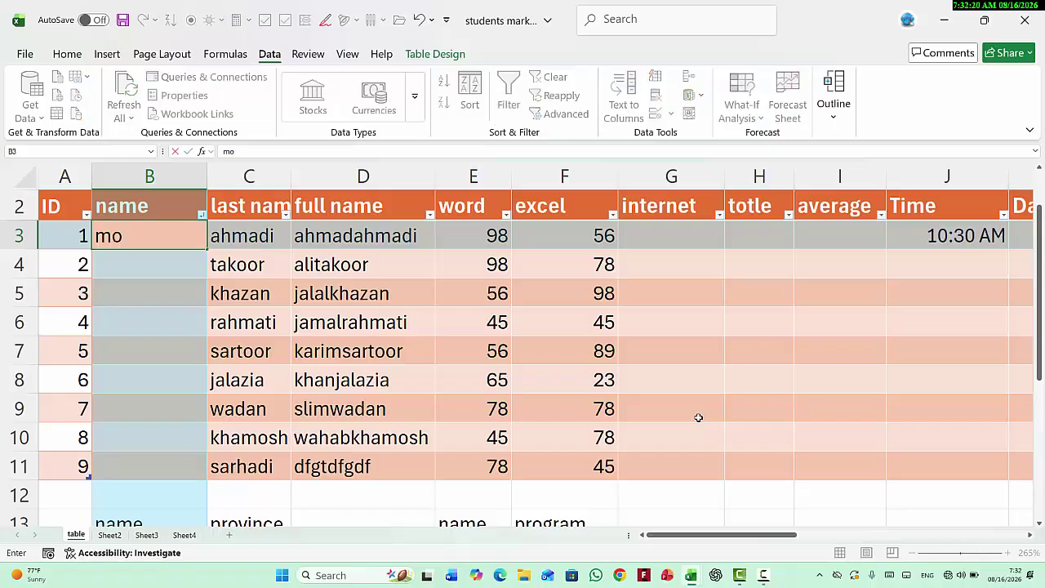
text(hamdul)
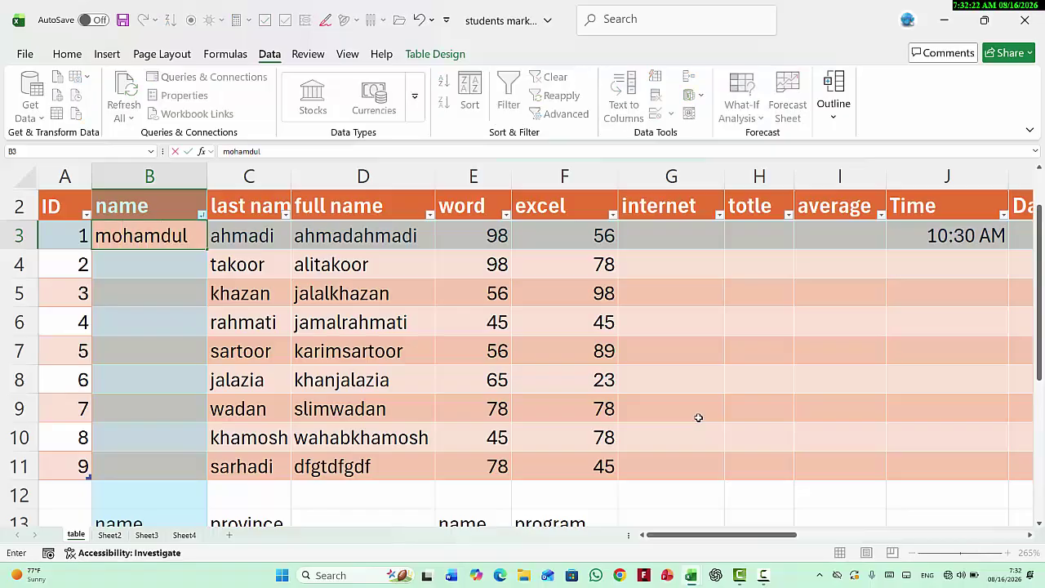
text(lahkhan)
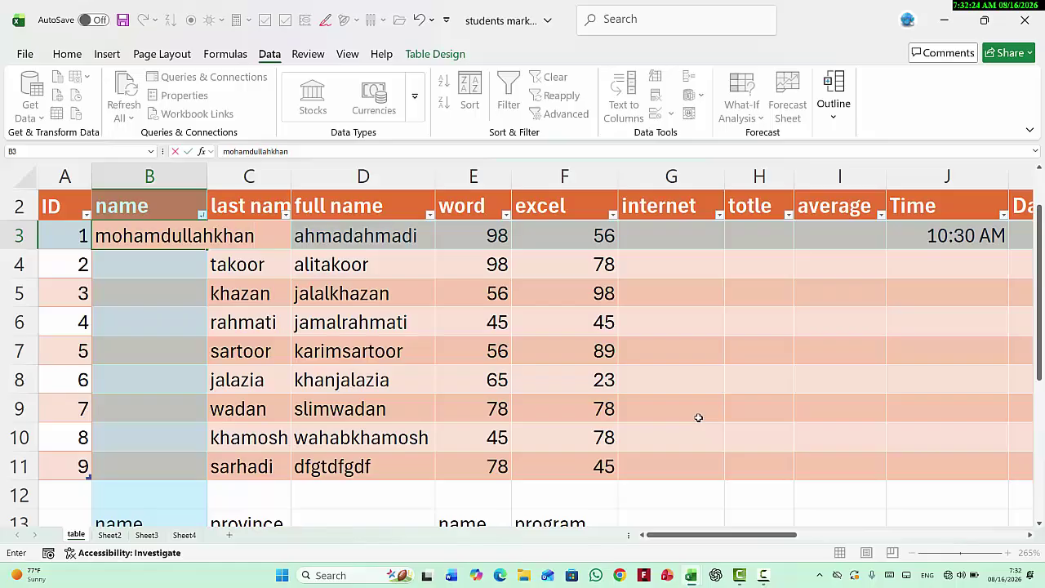
key(Return)
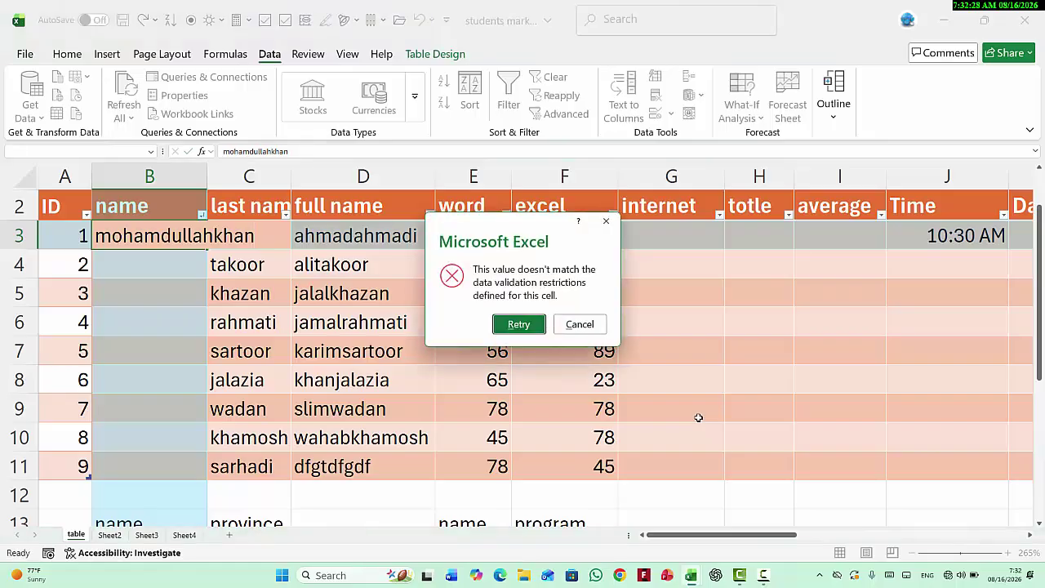
key(Return)
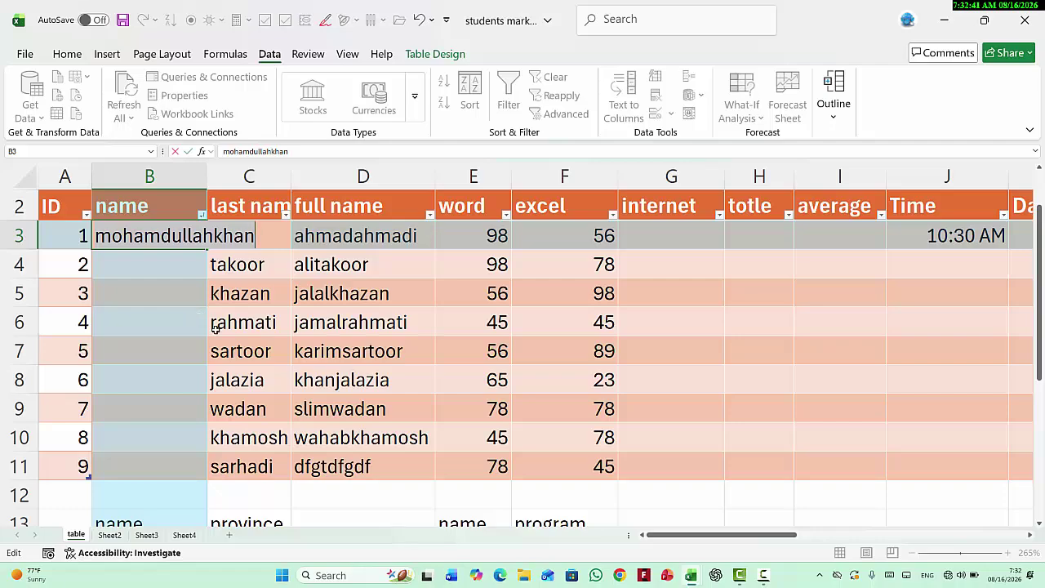
key(Escape)
Enter a shortened seven-character name in B3, made of an initial, a period and a four-letter name
text(M.)
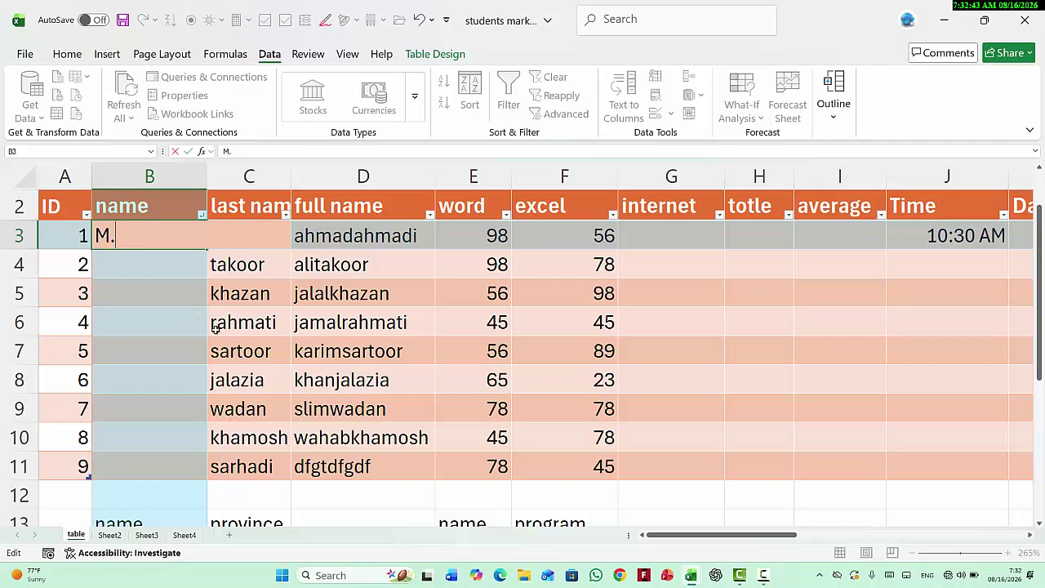
text( khan)
key(Return)
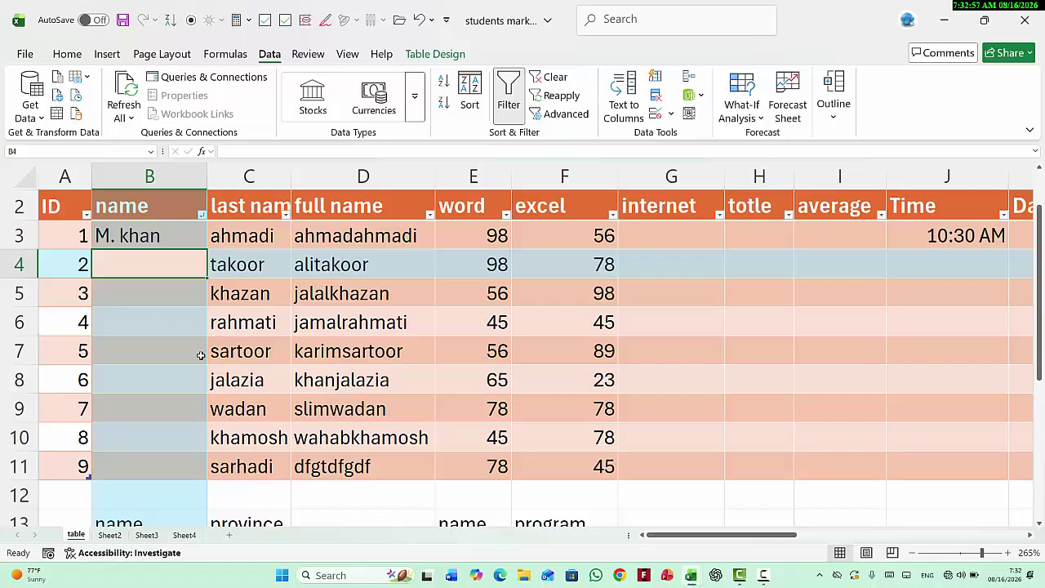
Try to enter a too-short two-letter name in B4
text(an)
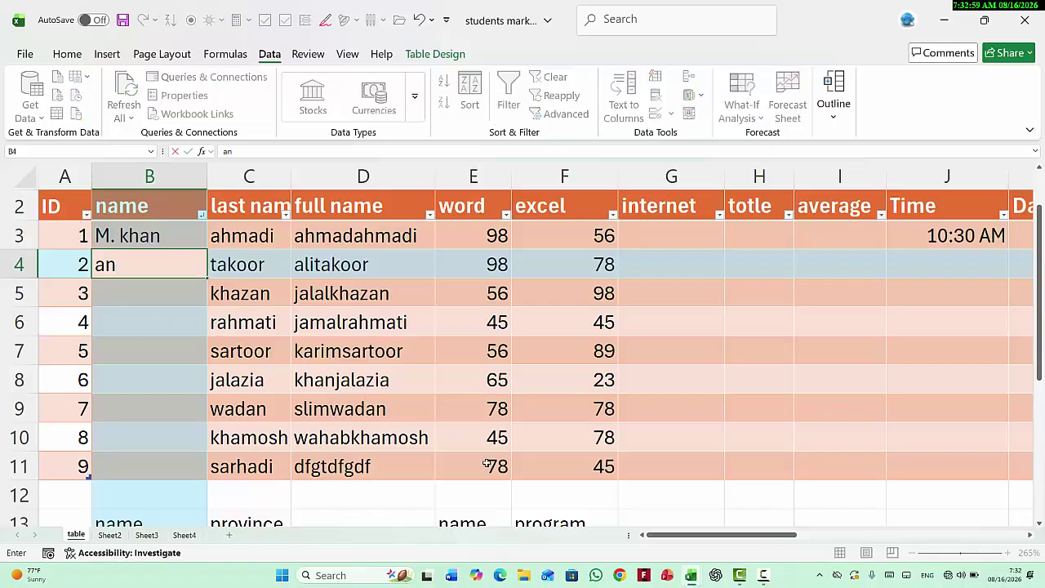
key(Return)
key(Return)
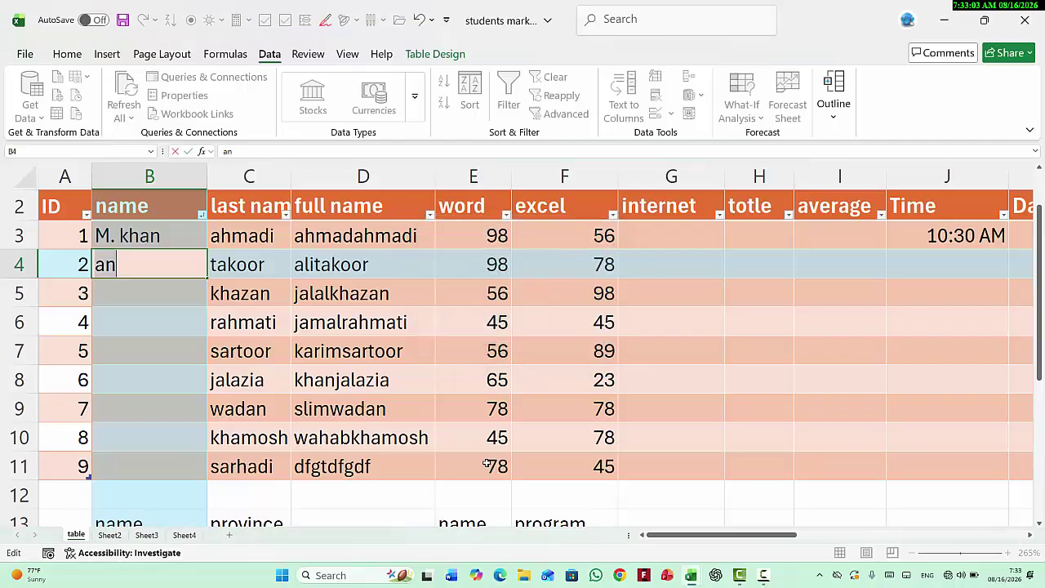
Replace the rejected entry in B4 with a three-letter name
text(jan)
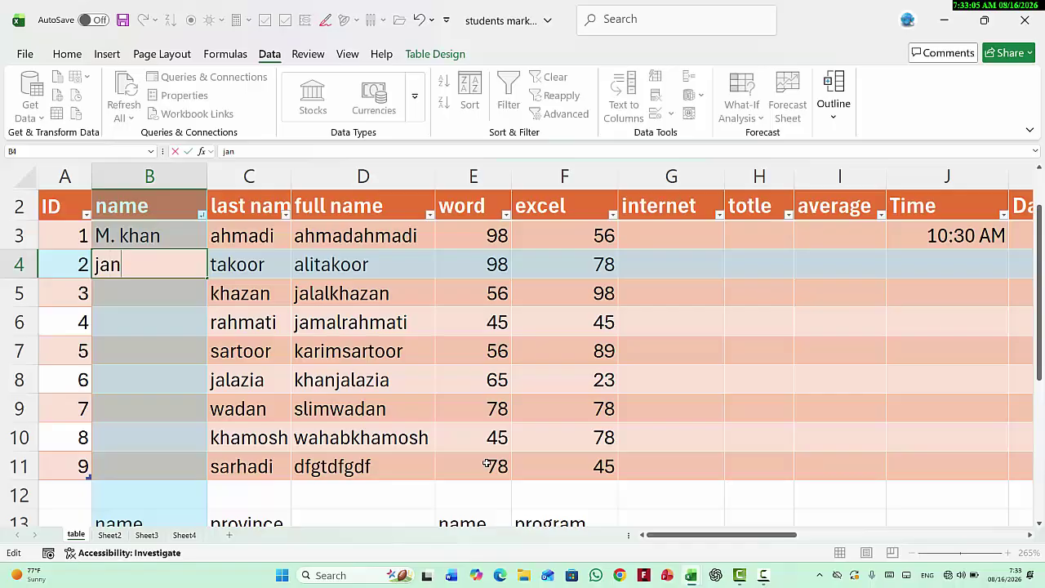
key(Return)
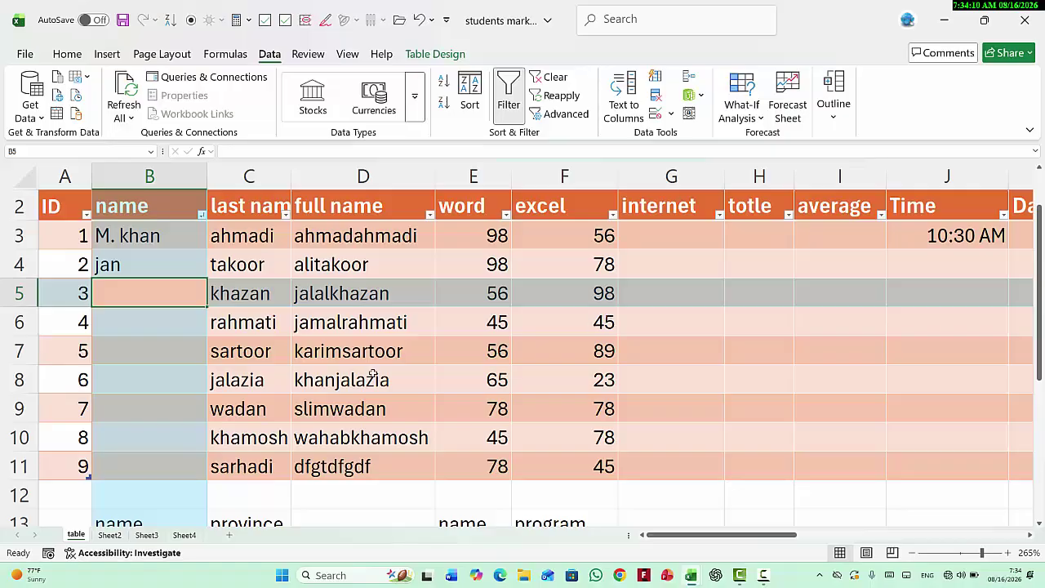
scroll(384, 374, down, 3)
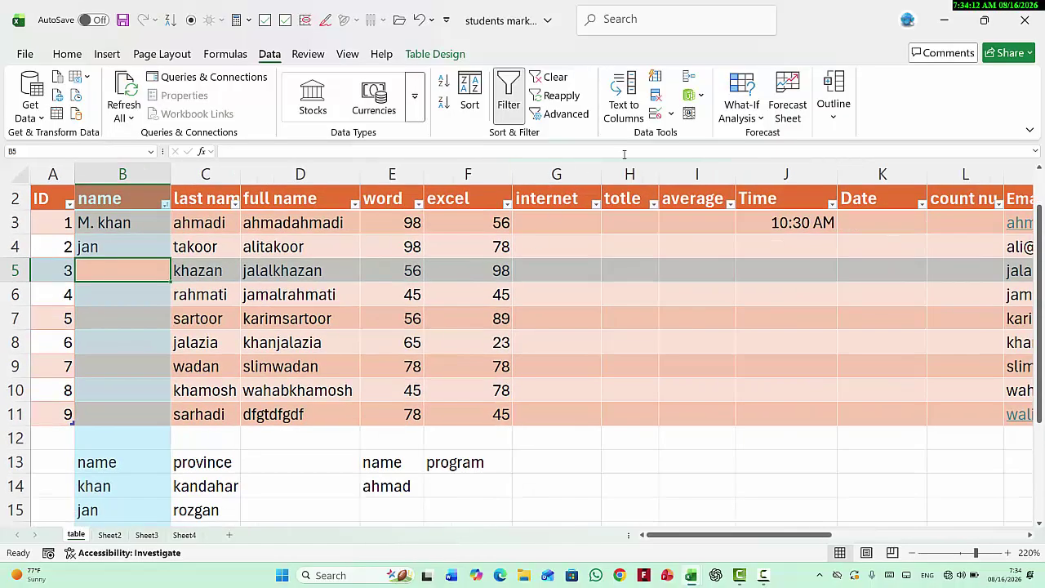
Examine the input message and error alert settings of the text length validation on B5
click(673, 117)
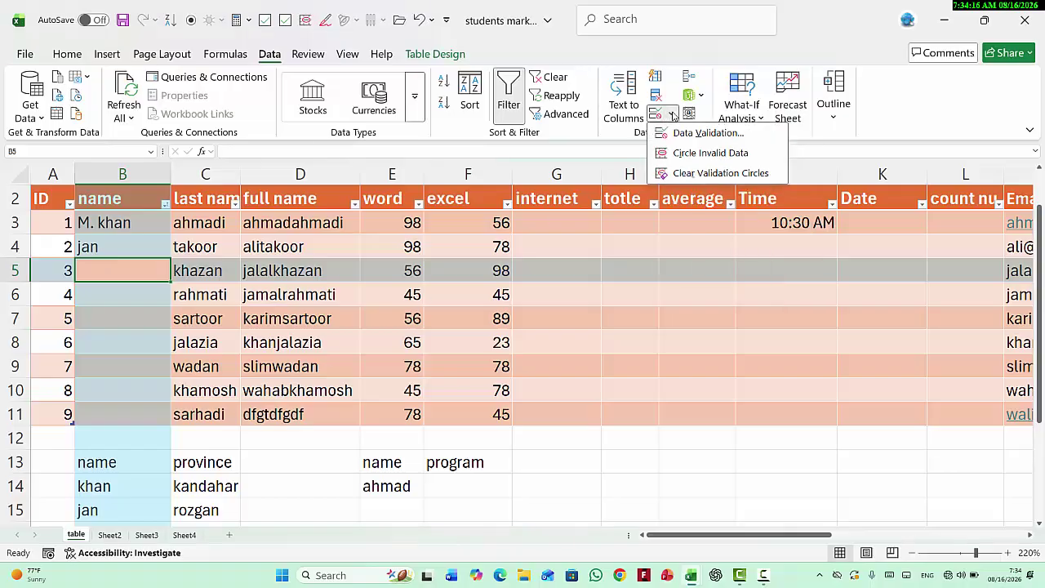
click(661, 115)
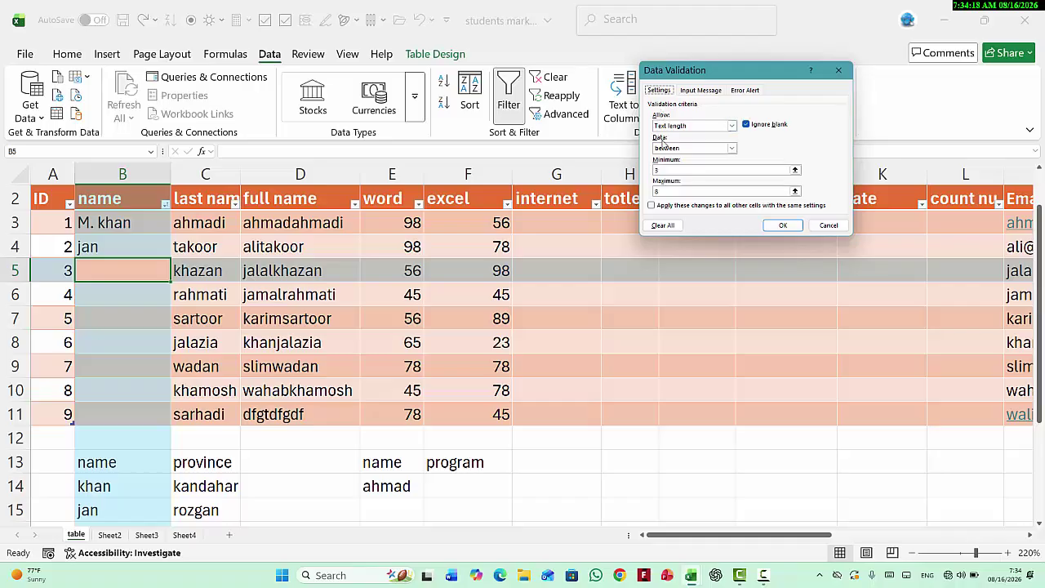
click(706, 93)
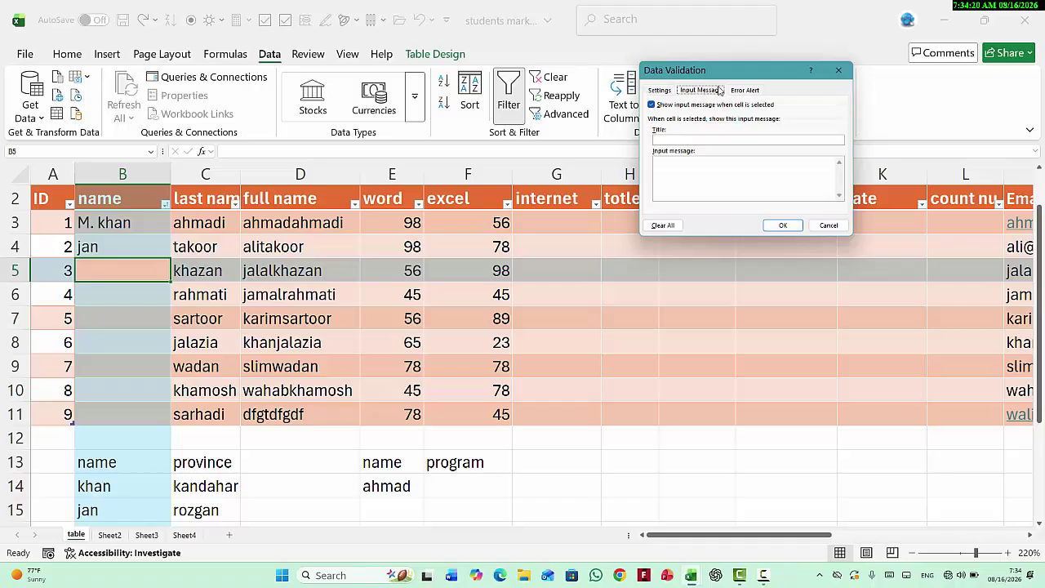
click(746, 91)
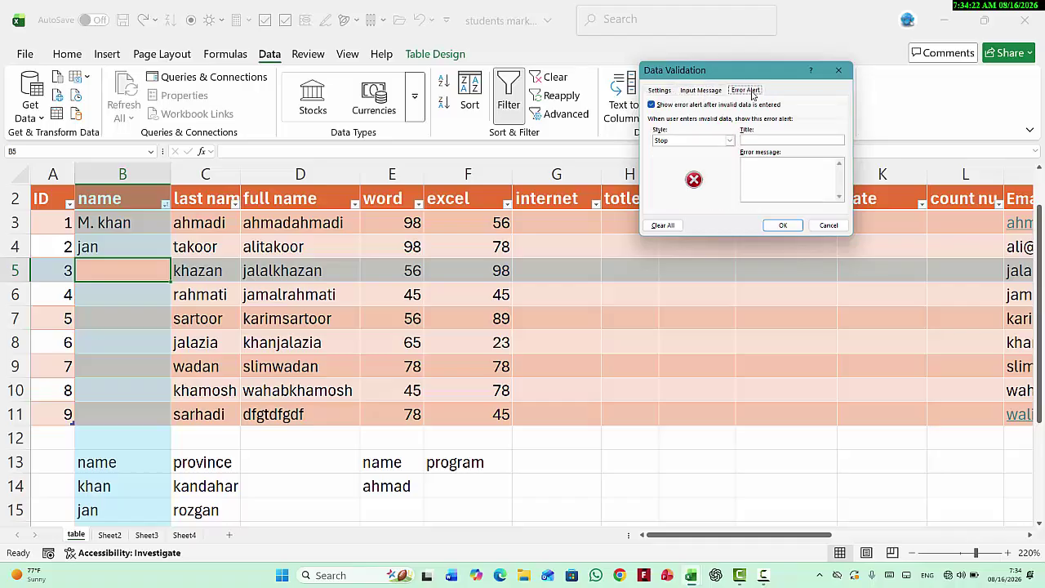
click(704, 92)
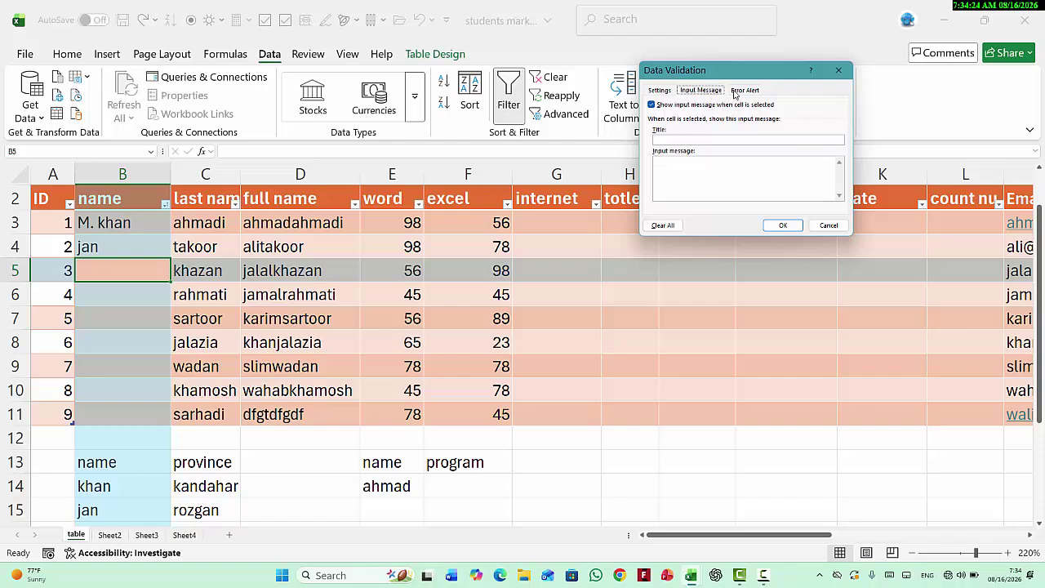
click(745, 91)
click(838, 70)
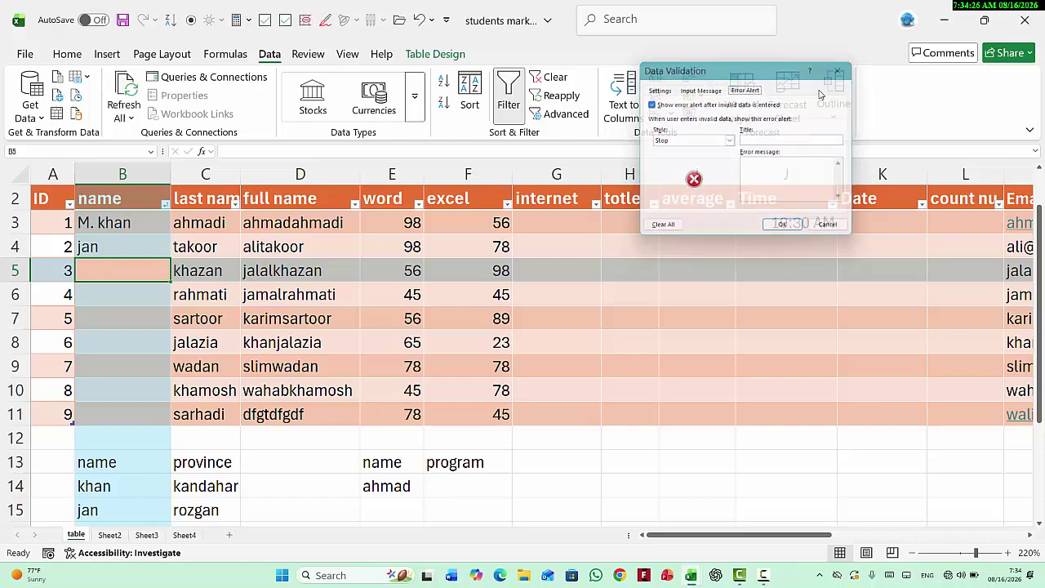
Set the data validation of the Date column cells K3:K11 to allow only dates
drag(701, 536, 775, 545)
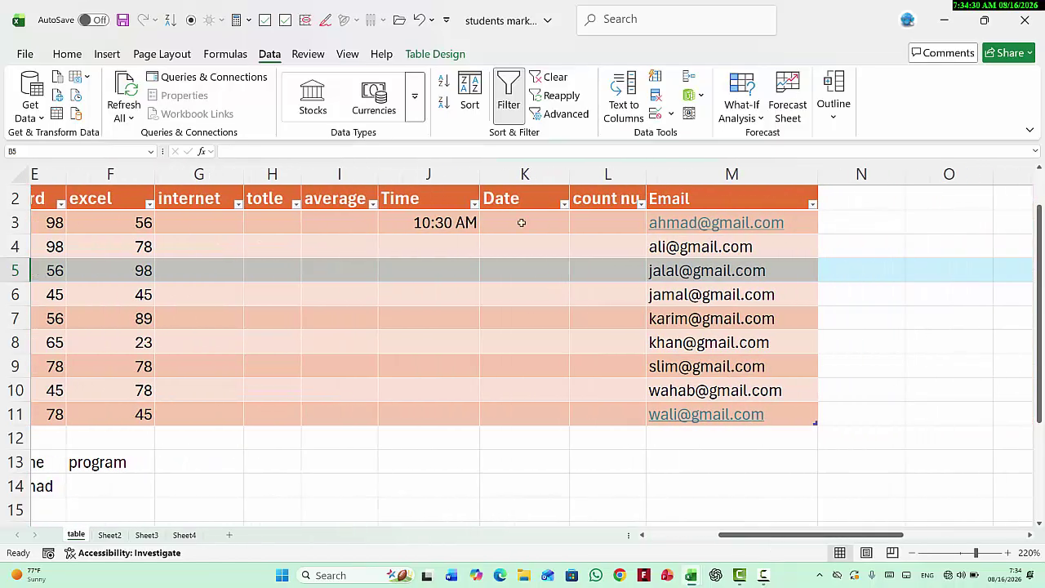
drag(522, 219, 550, 413)
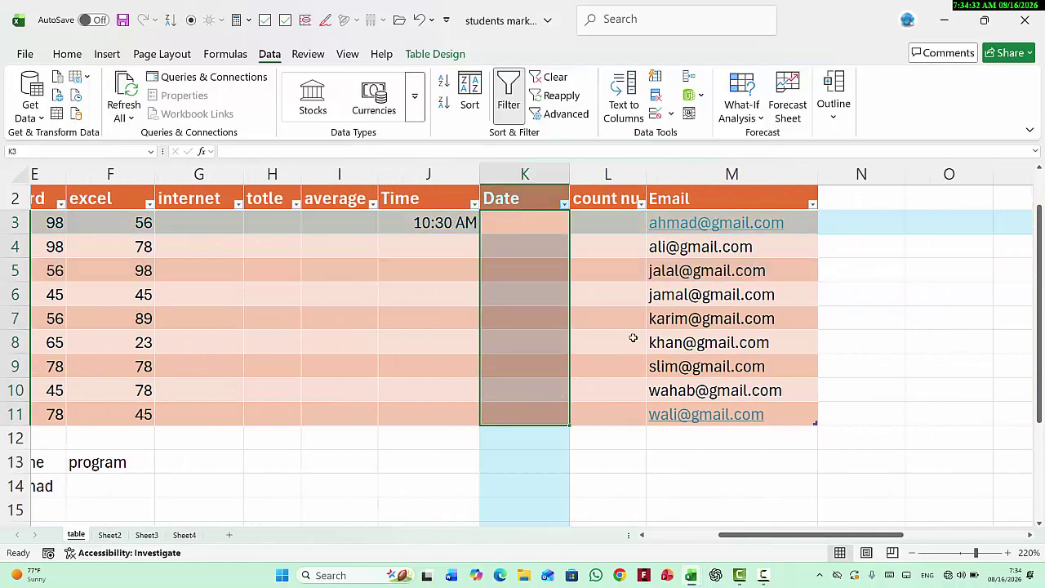
click(657, 117)
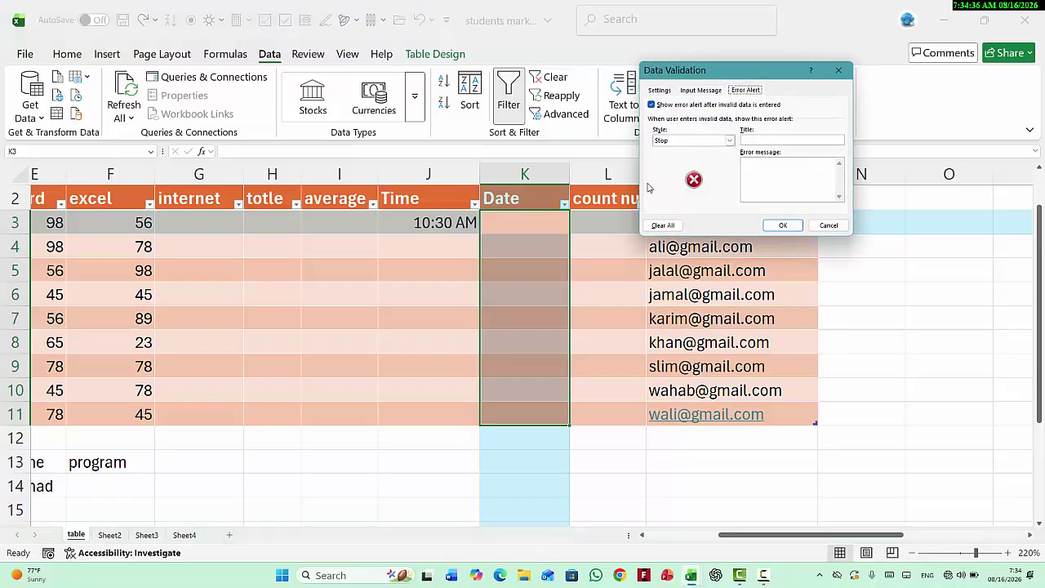
click(670, 92)
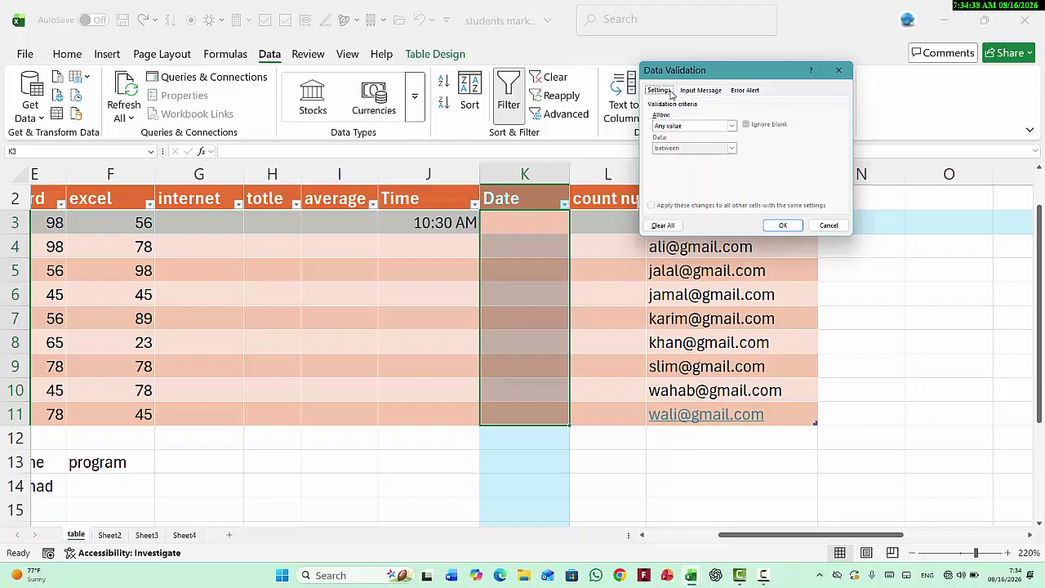
click(685, 126)
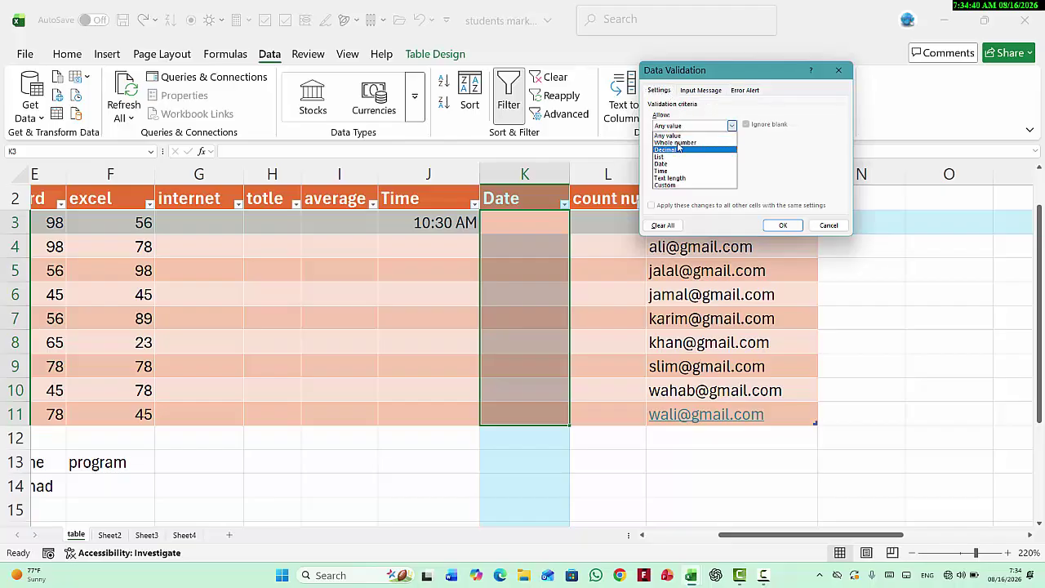
click(677, 143)
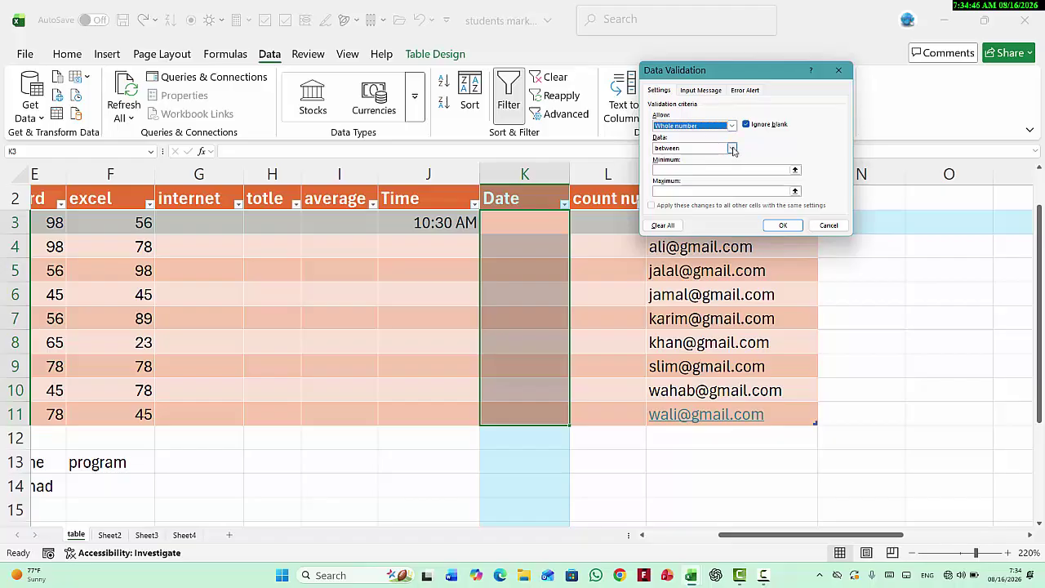
click(715, 127)
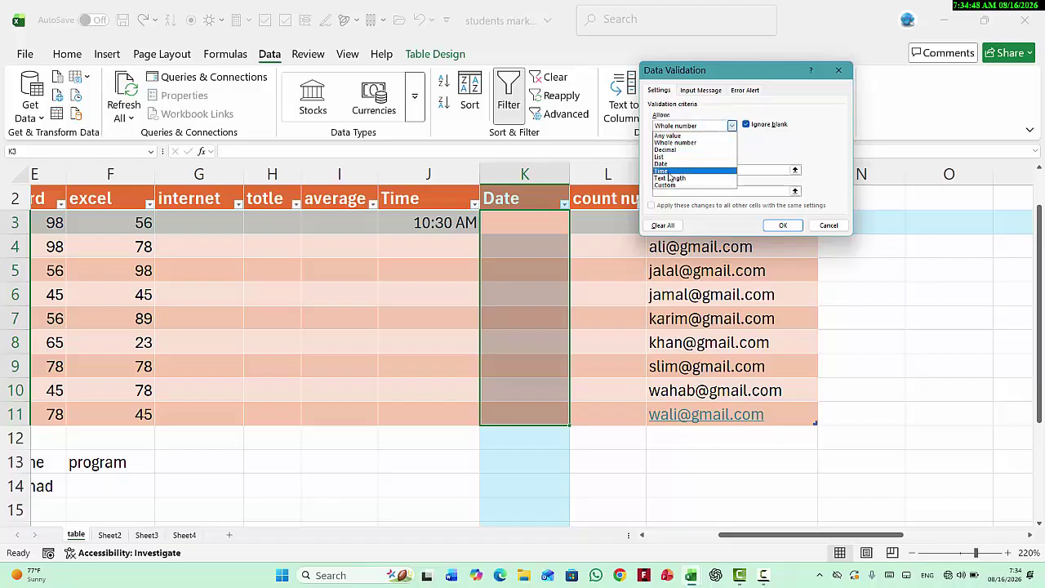
click(667, 165)
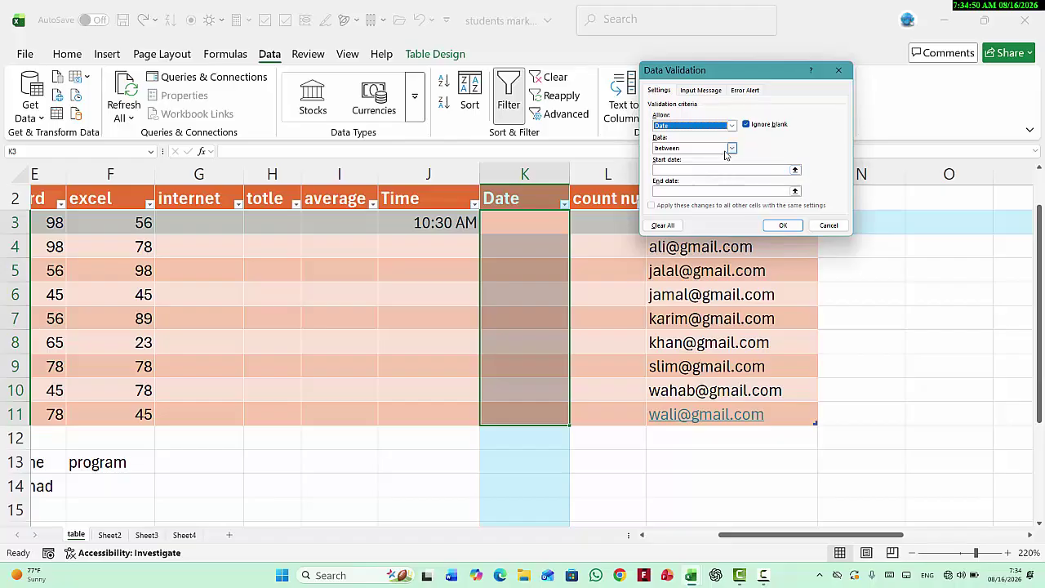
Restrict the allowed dates to those equal to 01/01/2026 and apply the validation rule
click(724, 151)
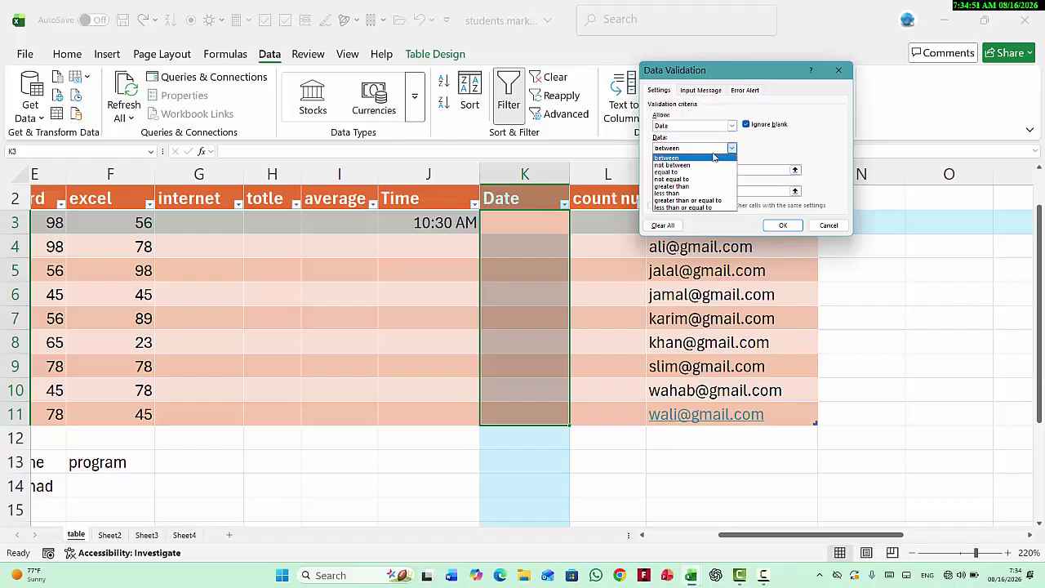
click(678, 173)
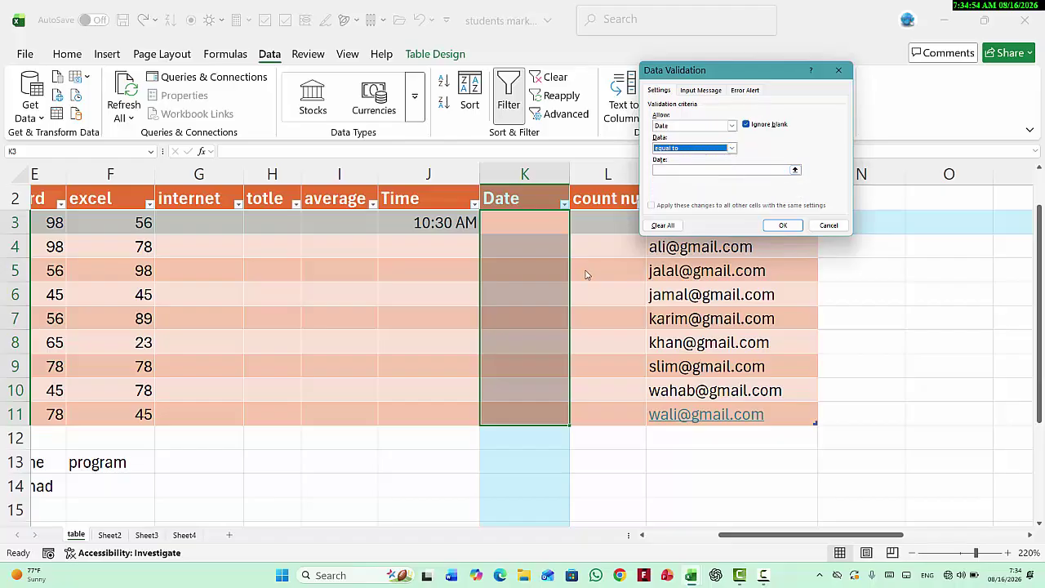
click(665, 173)
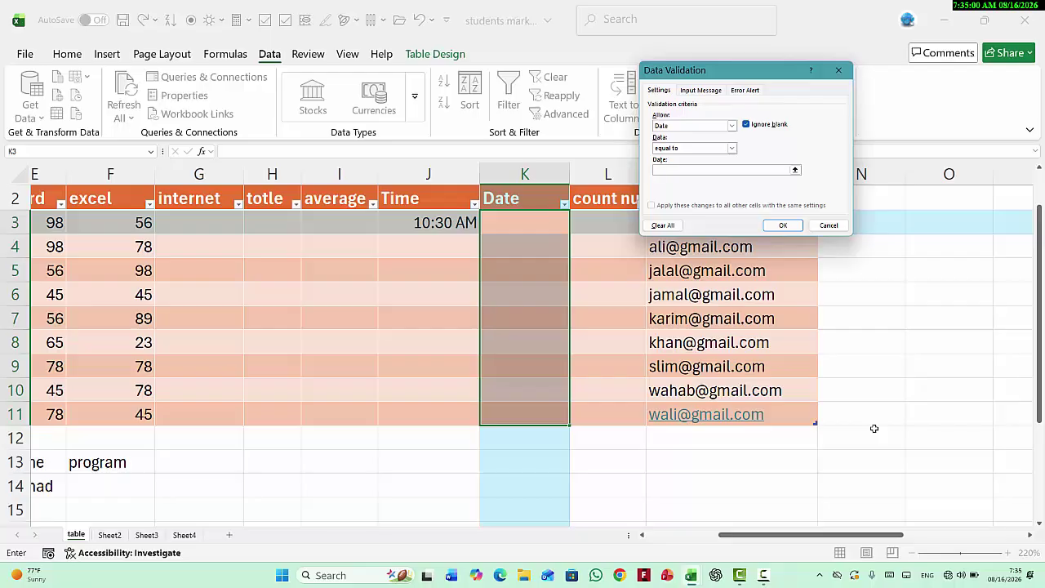
text(/2026)
click(780, 226)
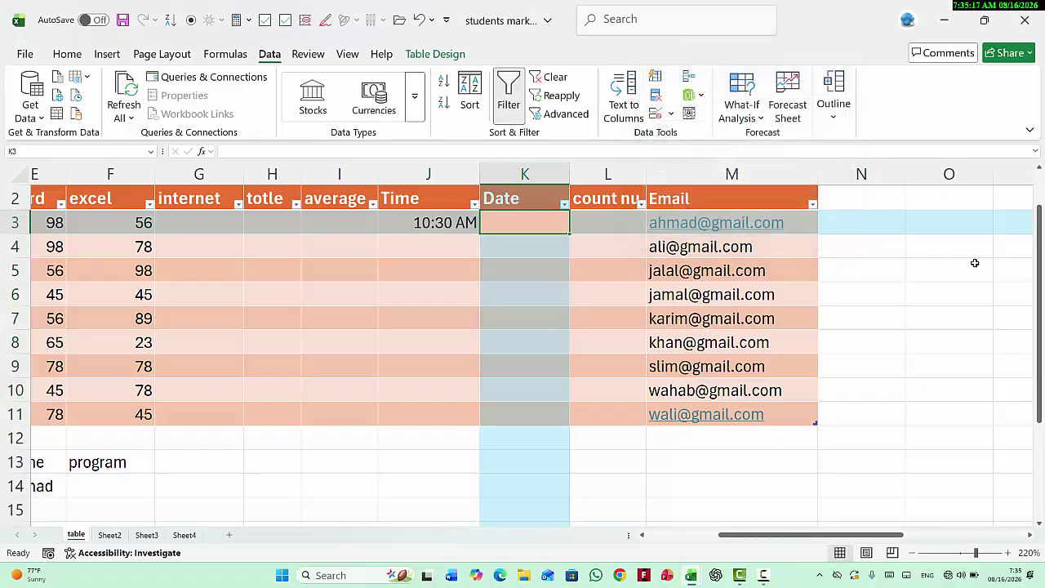
Try to enter the date 2/2/2026 in K3
text(2/2)
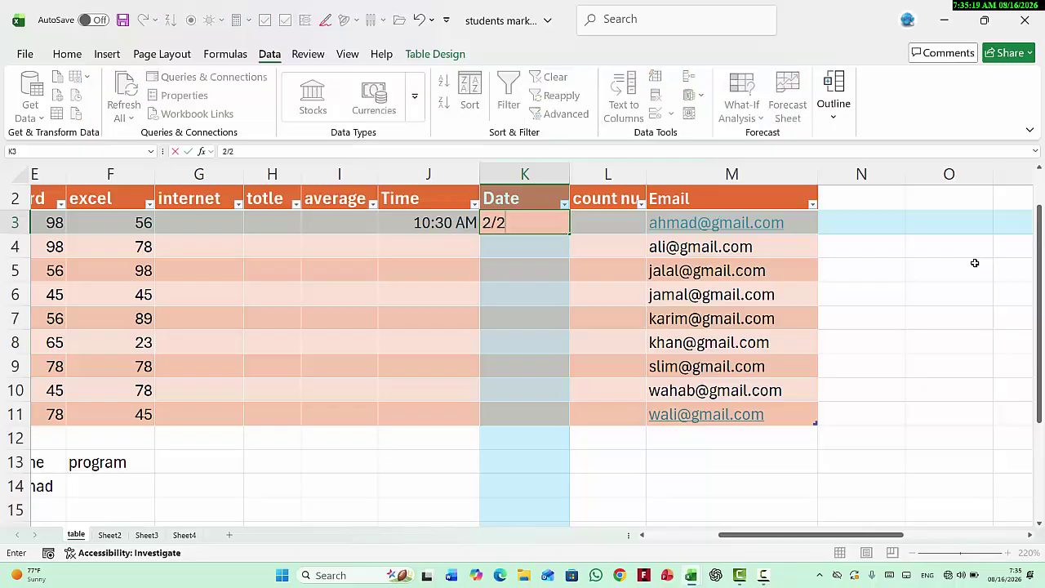
text(/2026)
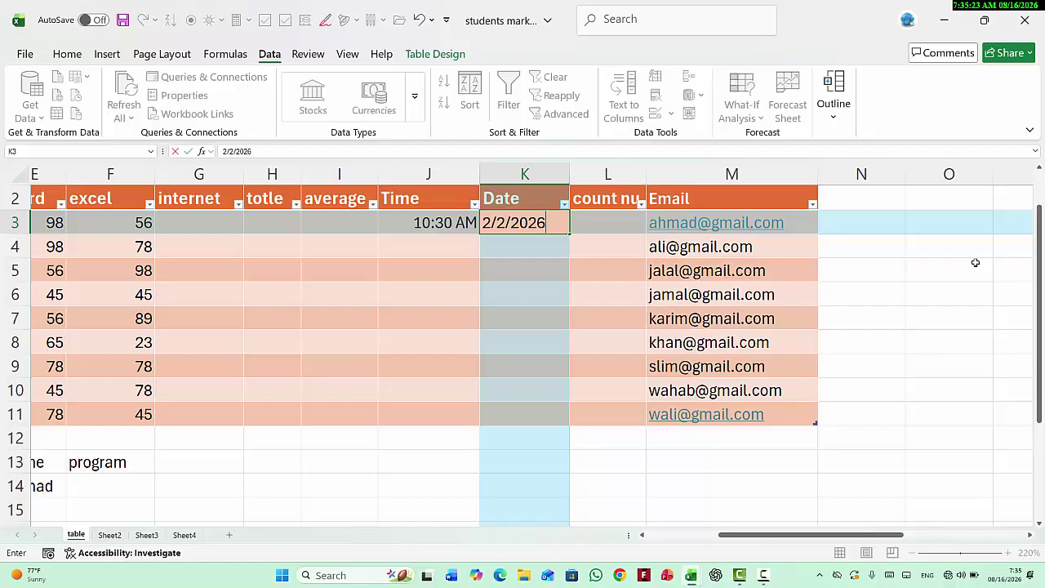
key(Return)
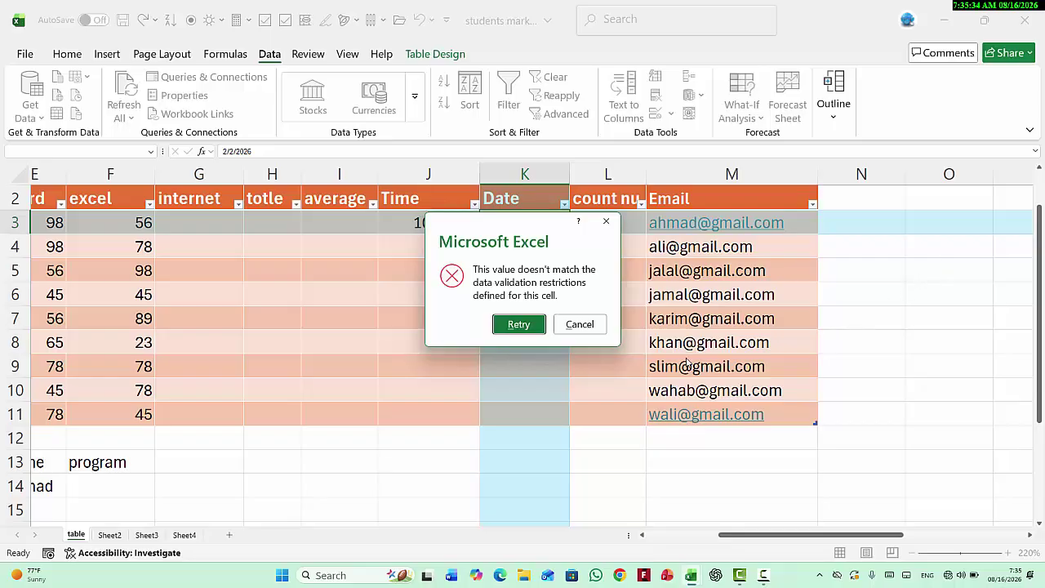
click(591, 325)
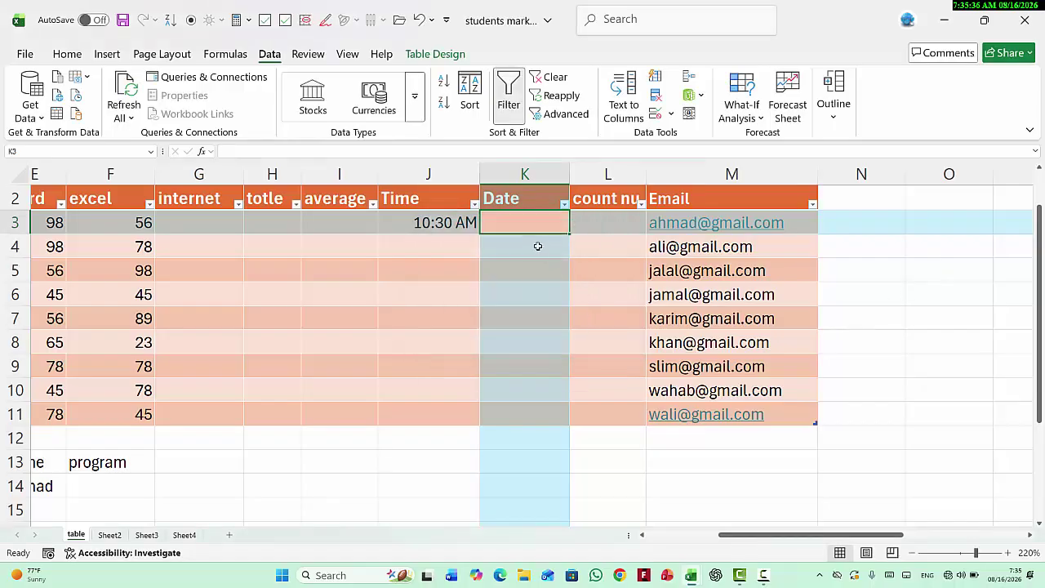
Open the error alert settings for K3:K11, try the Warning style and return the style to Stop
drag(531, 223, 534, 422)
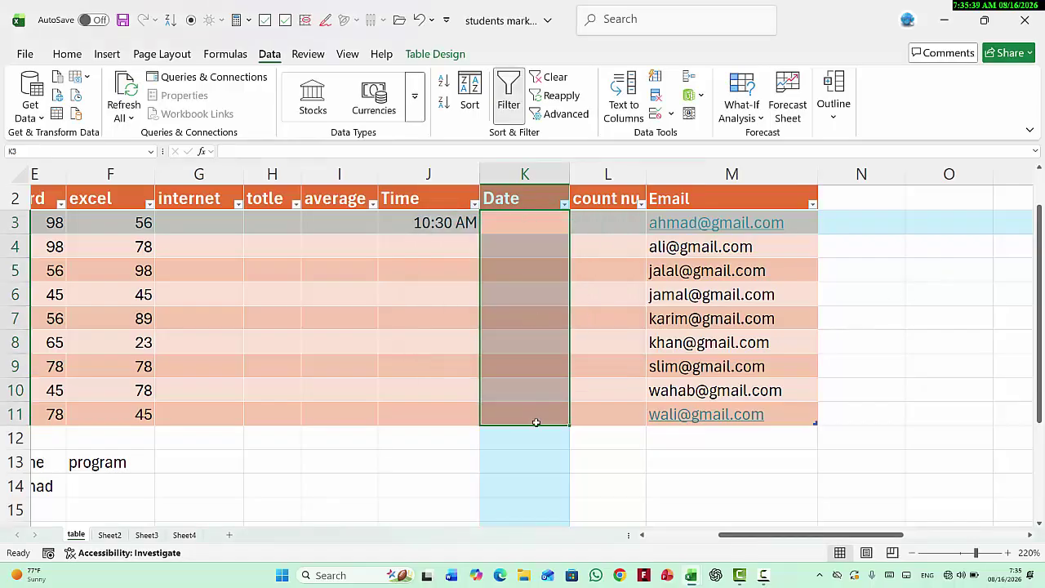
click(689, 95)
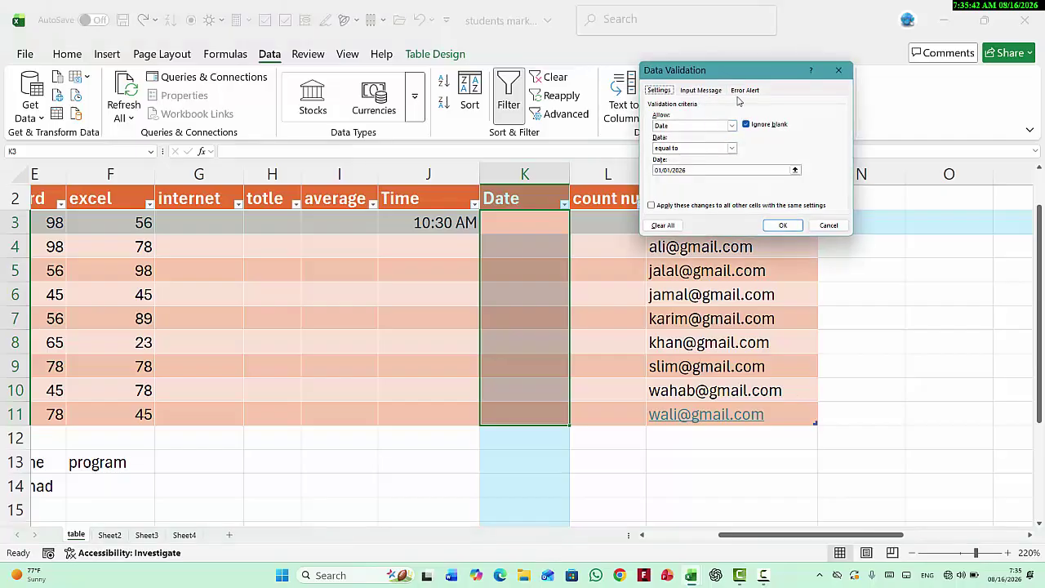
click(745, 91)
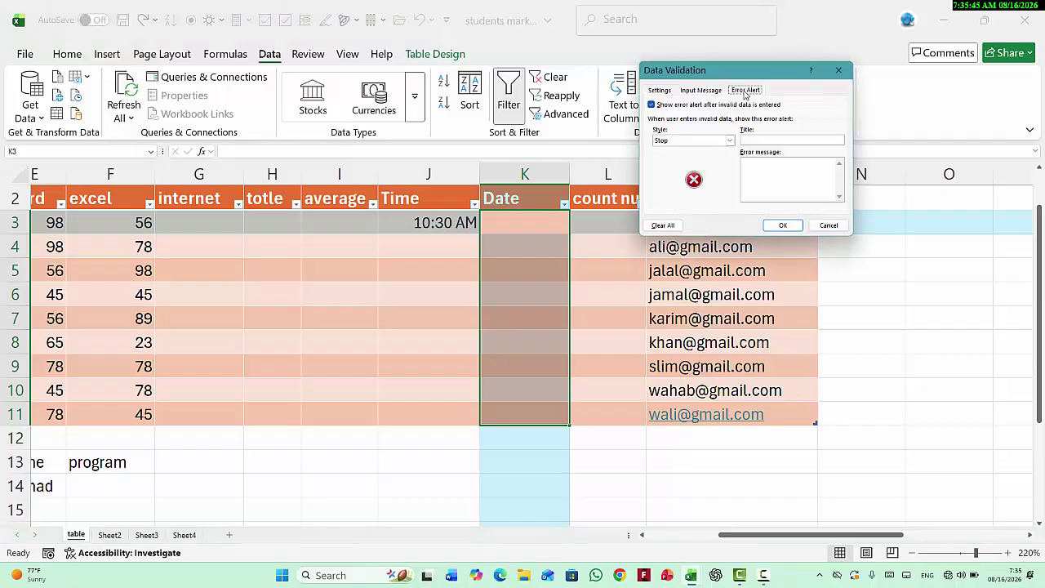
click(677, 143)
click(672, 155)
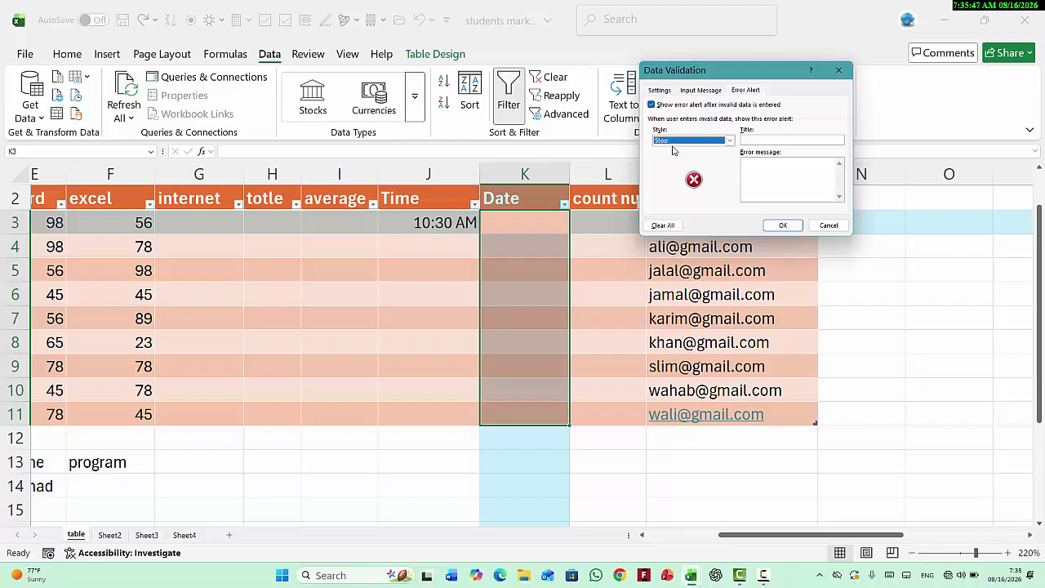
click(675, 143)
click(670, 165)
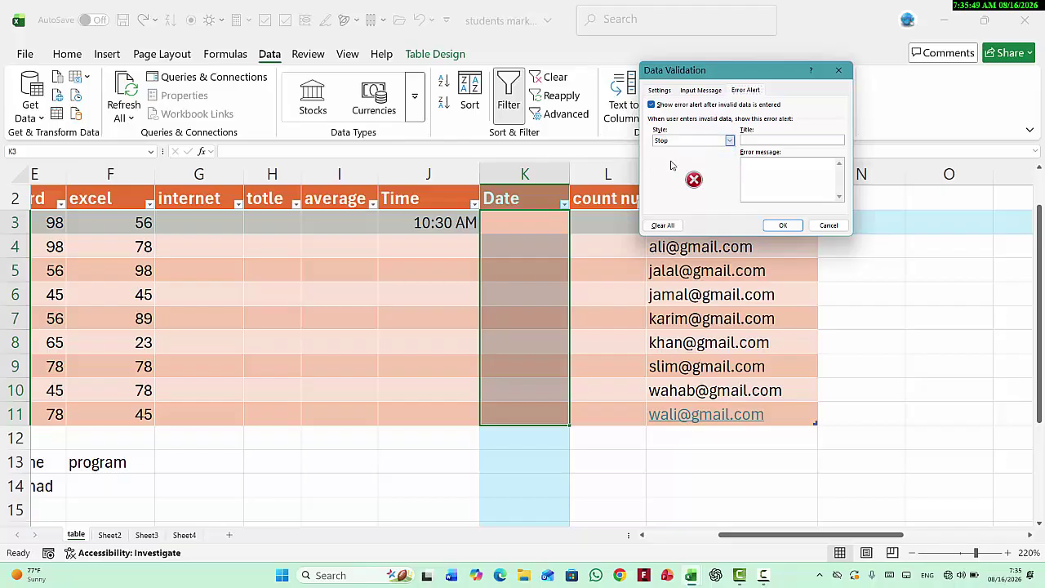
click(678, 142)
click(678, 157)
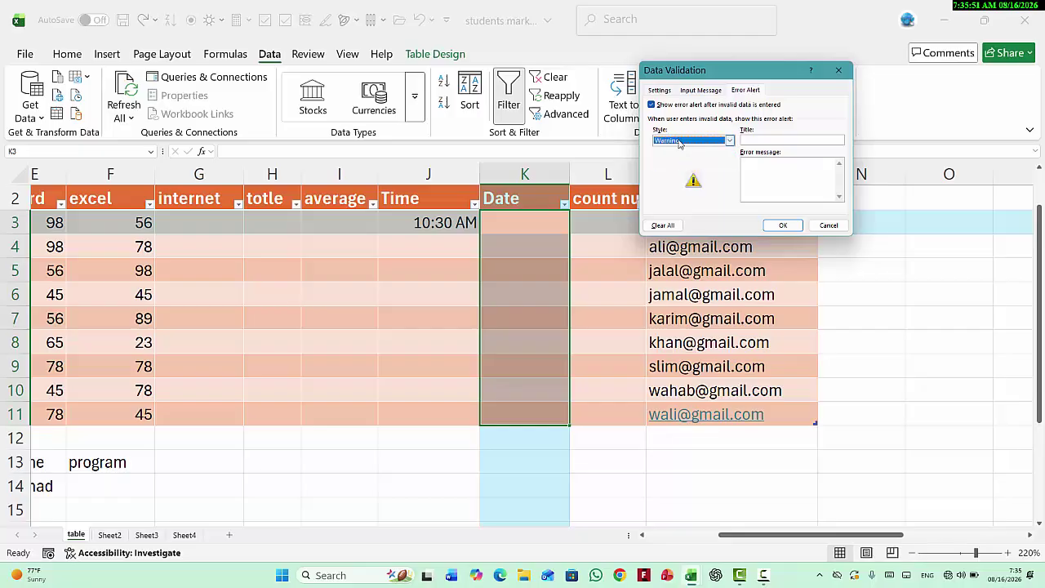
click(678, 142)
click(677, 156)
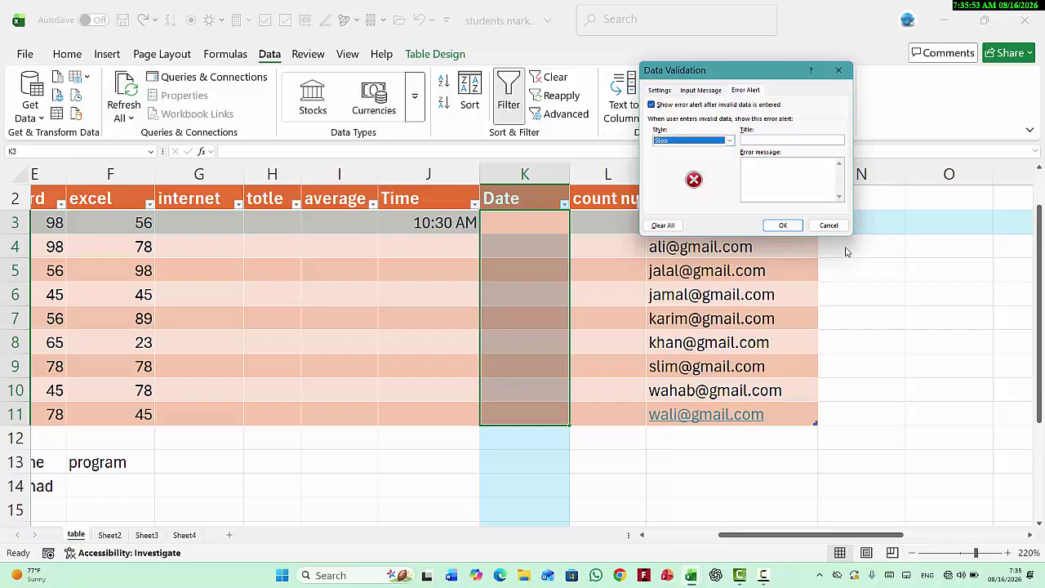
Set the error alert's title to "قدمنه!" and its message to "ته کولای شې په انتخاب شوي کالم کې د شرط مطابق نېټه ولیکې"
click(763, 141)
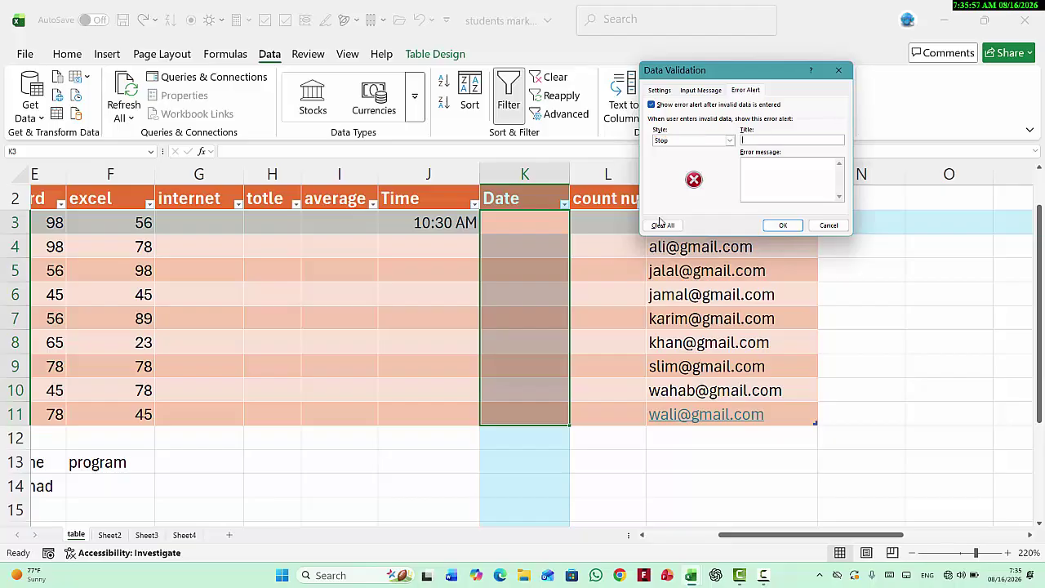
text(قدمته)
text(ه کولای نش)
text(ي)
text( به انتخاب ش)
text(ود)
text( کالم کې)
text( د)
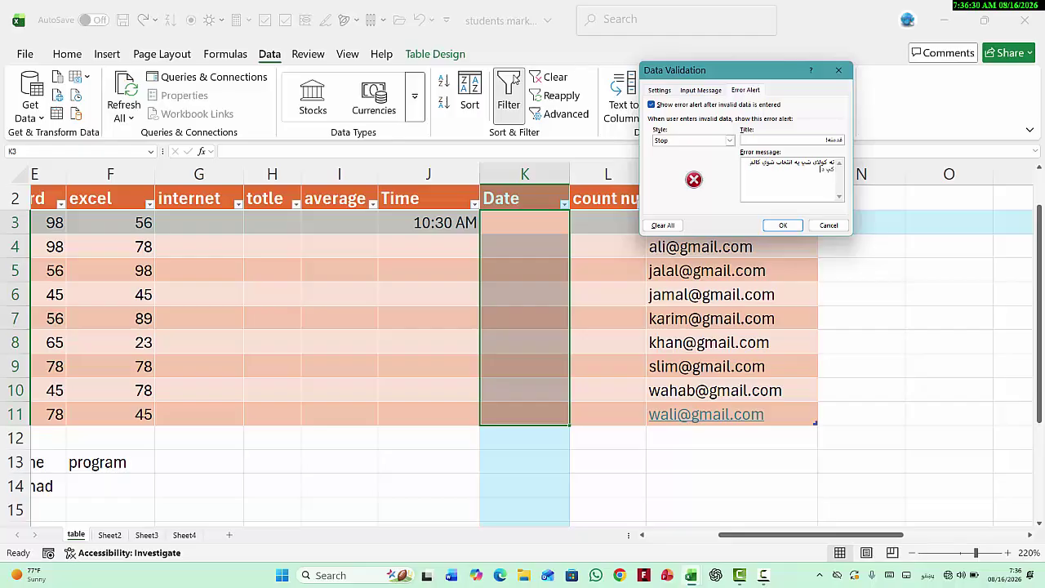
text( تا مطابق تا)
key(BackSpace)
key(BackSpace)
text(نېټه ولیکئ)
click(783, 224)
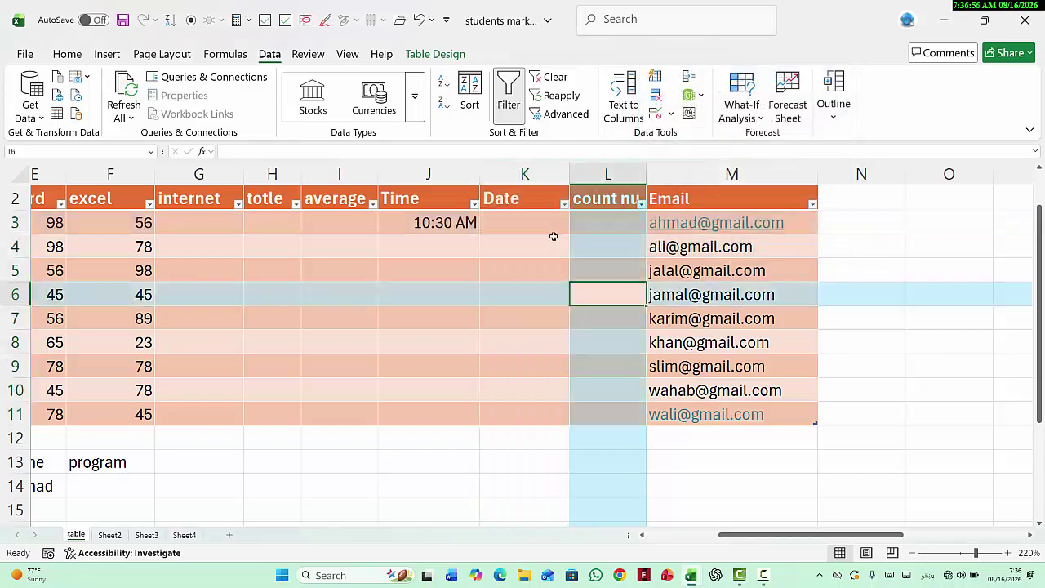
Try to enter the date 3/1/2026 in K3 and discard the entry
click(548, 219)
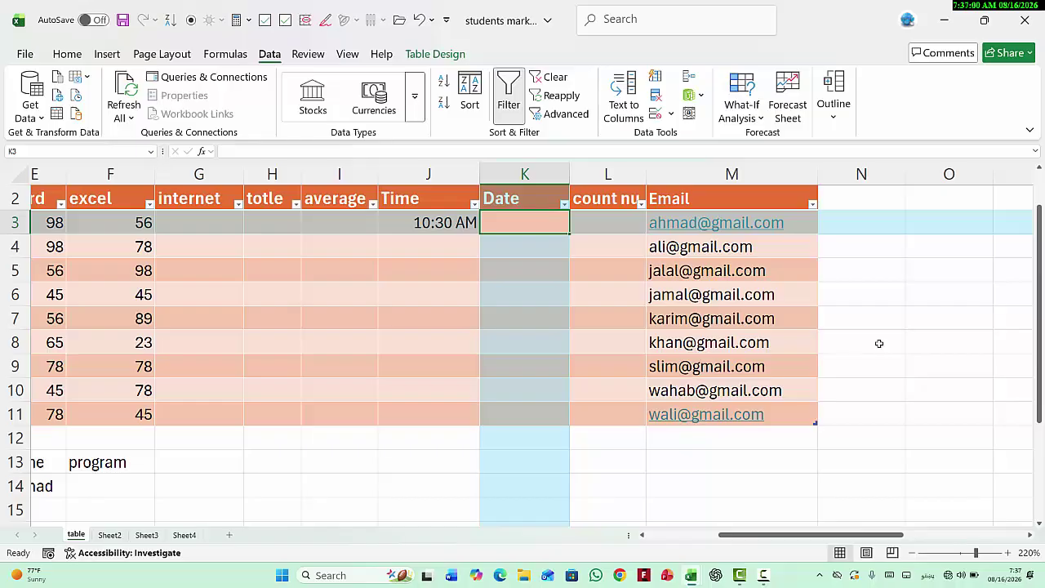
text(3/1/)
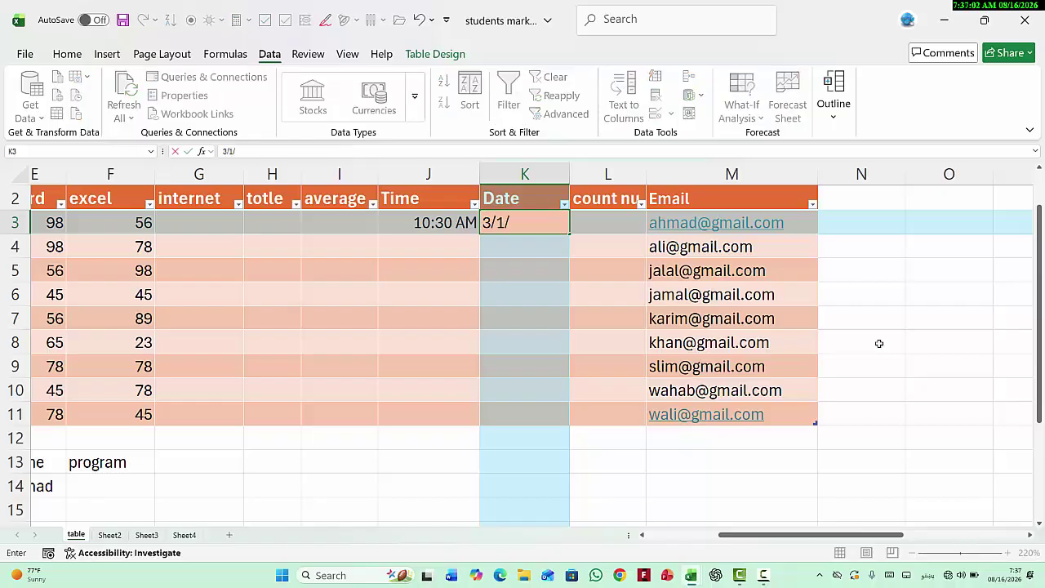
text(2026)
key(Return)
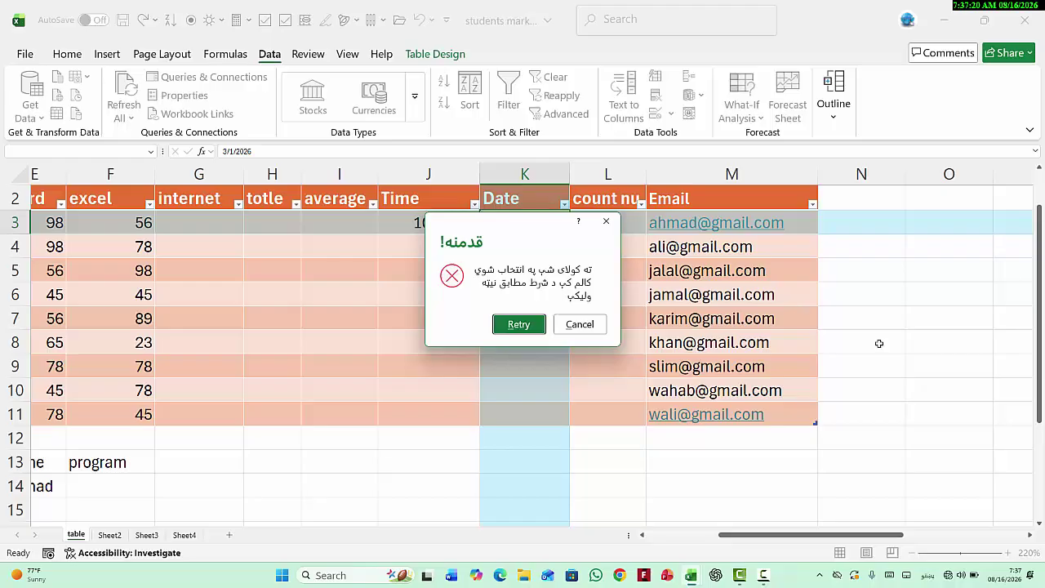
click(574, 325)
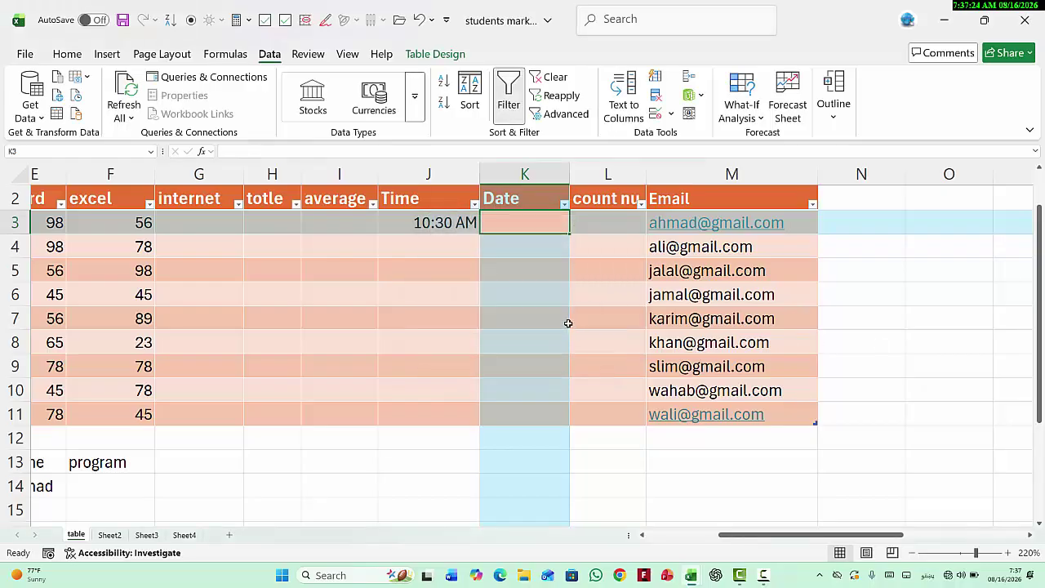
Open the input message settings for K3:K11 and set the title to "محترمنه!"
click(548, 263)
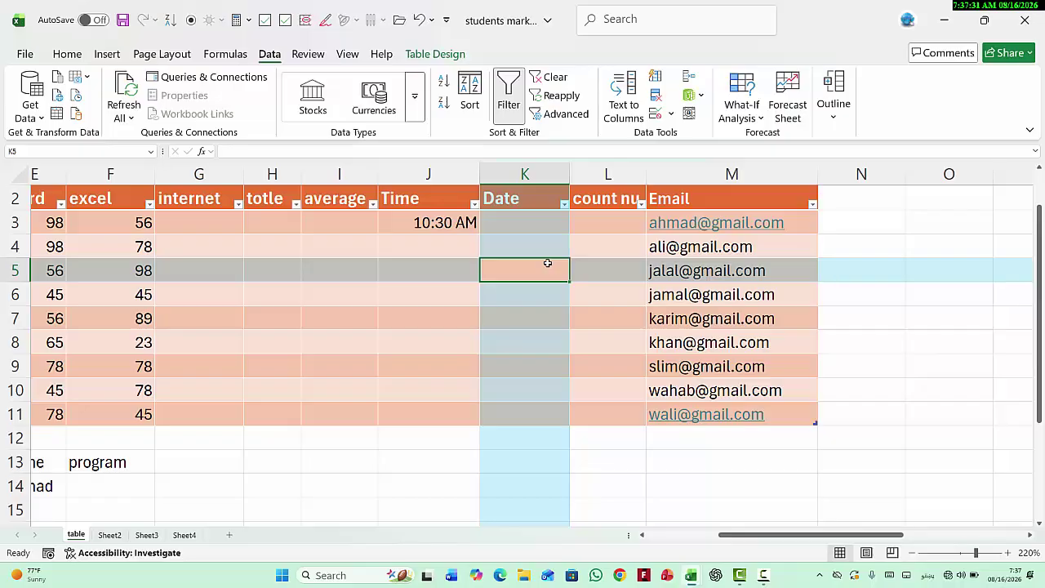
click(549, 222)
drag(549, 222, 555, 413)
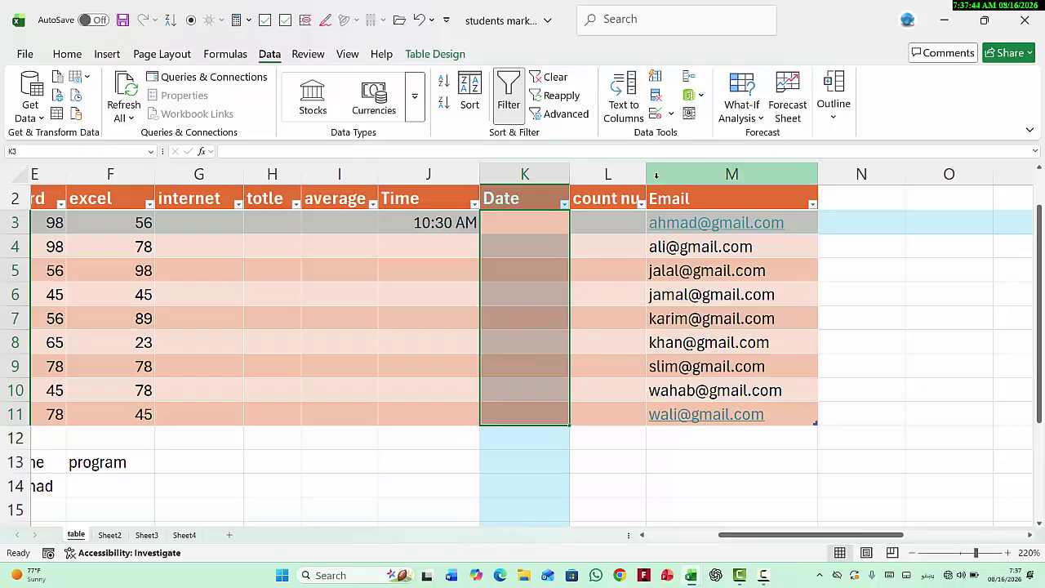
click(655, 114)
click(701, 90)
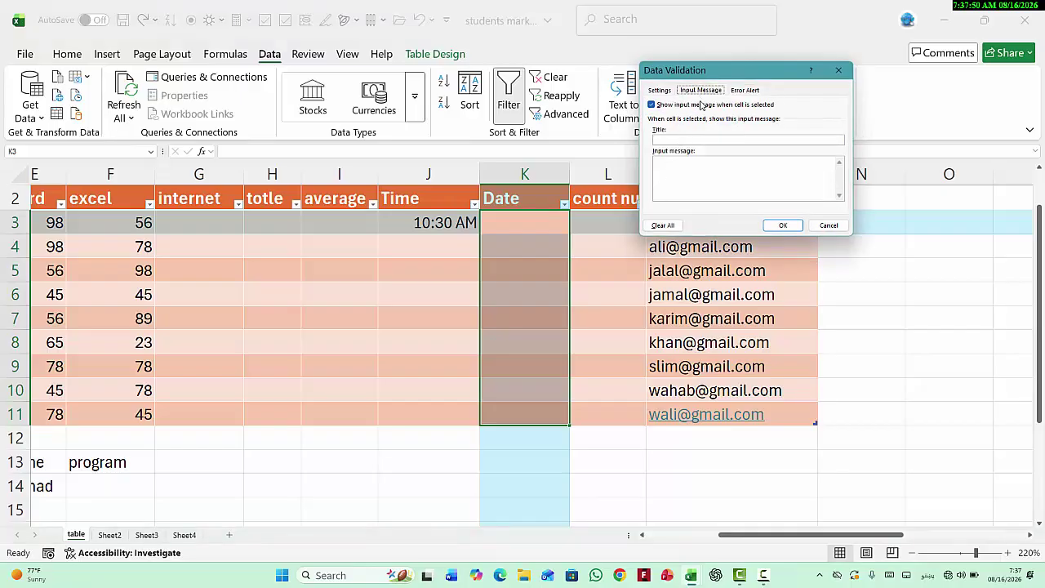
click(713, 140)
text(محترمنه!)
key(Tab)
Set the input message to "په دې کالم کې یوازې یوه نېټه لیکلای شی 1/1/2026" and apply the validation
text(په دې کالم کې یواز)
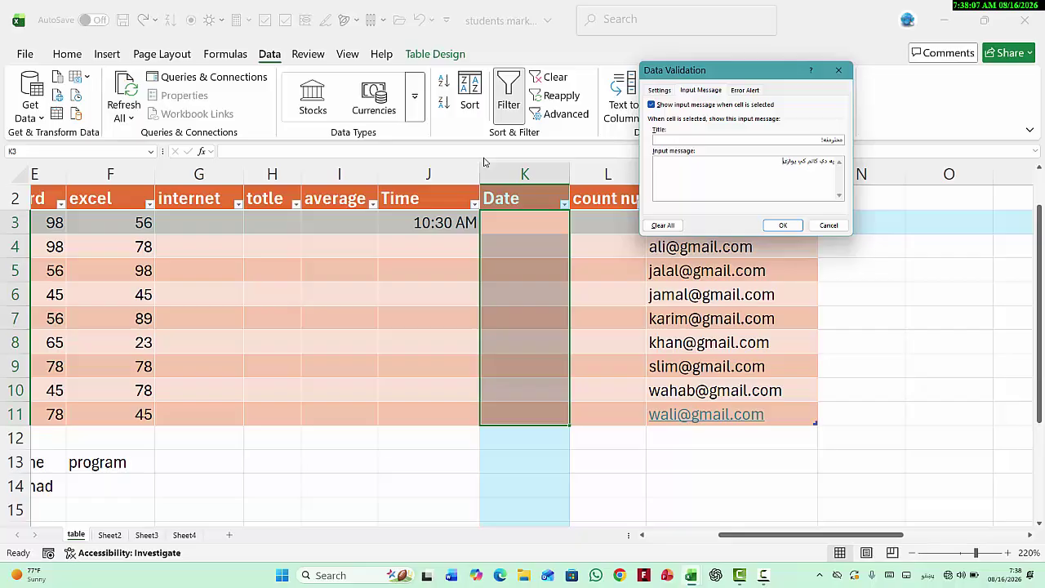
text(ې)
text( یو)
text( نې)
text( لیکل)
text(ای ش)
text( ۲/1/2026)
click(780, 226)
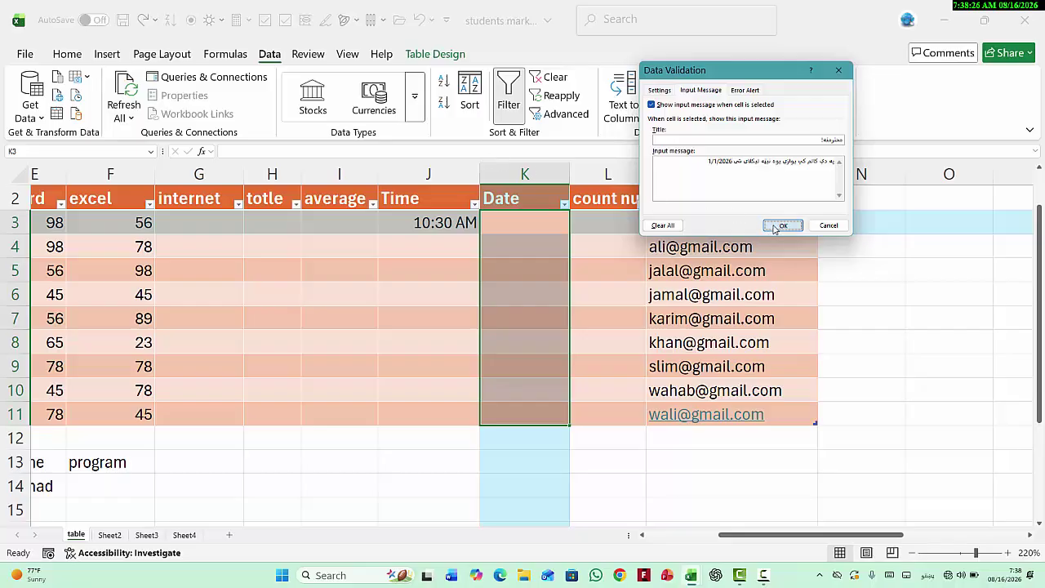
Examine the input message on several cells of the Date column
click(681, 320)
click(374, 253)
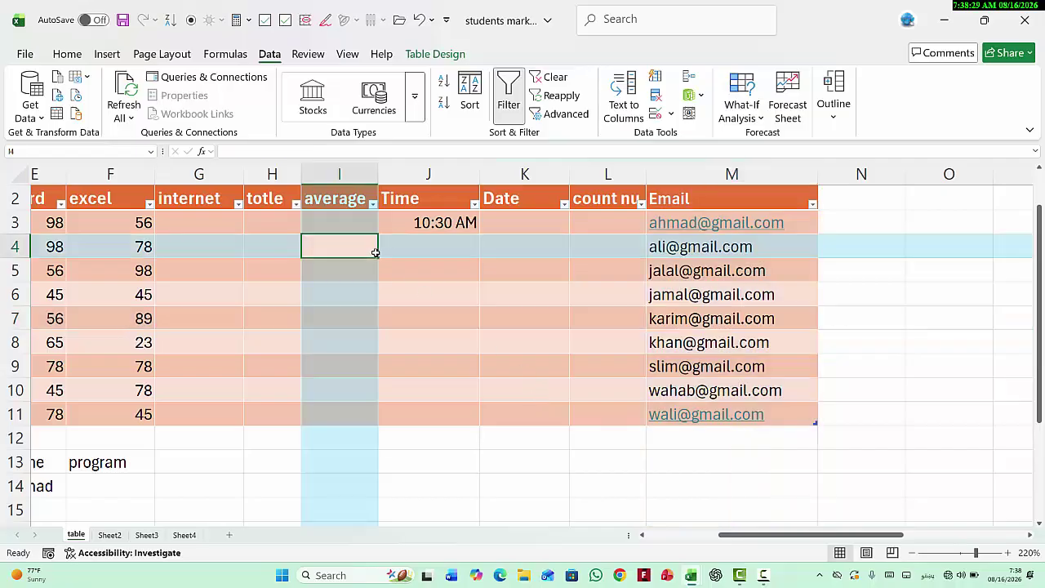
click(434, 239)
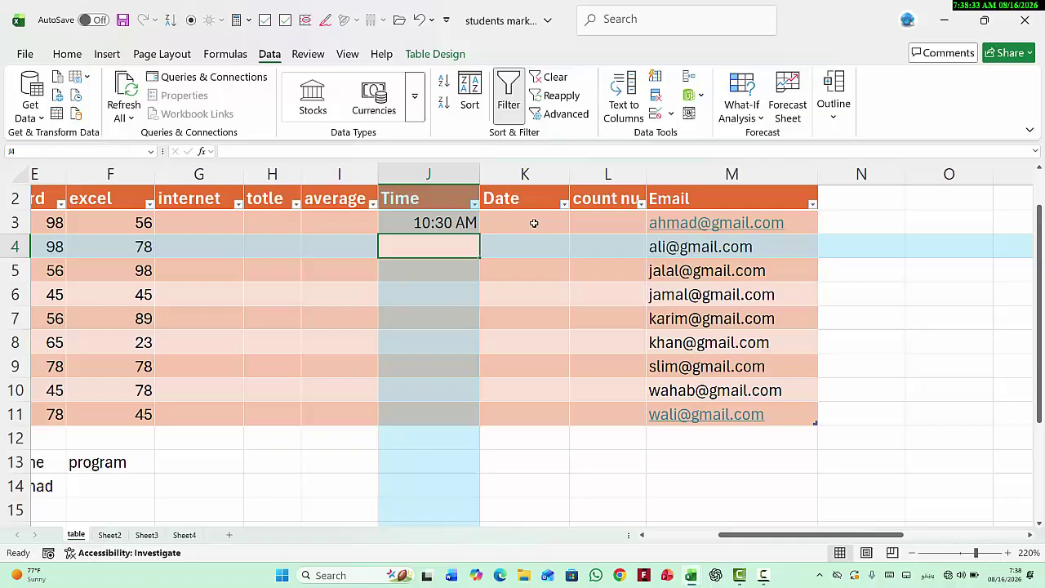
click(534, 222)
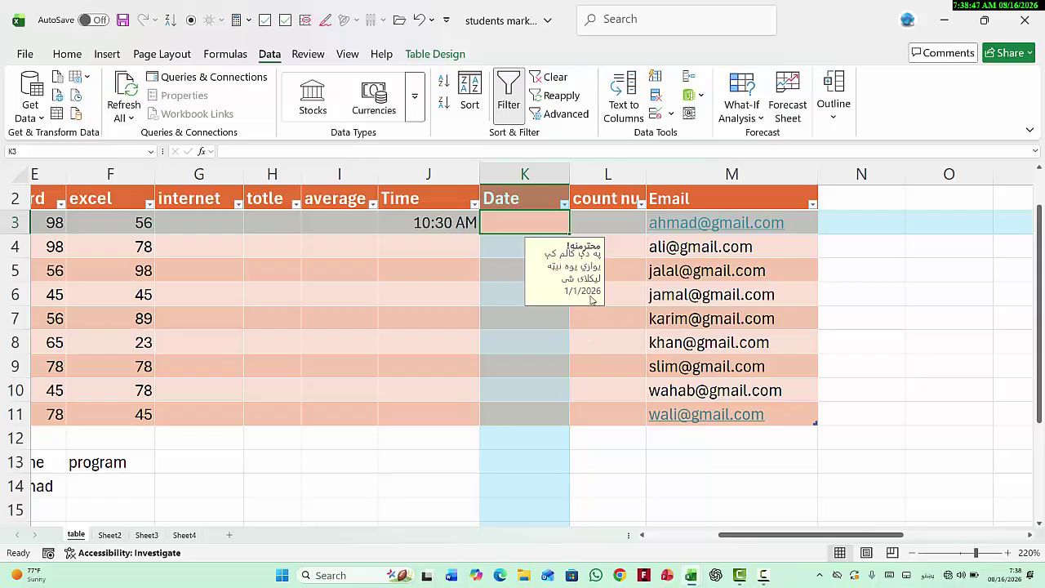
click(510, 252)
click(511, 269)
click(516, 296)
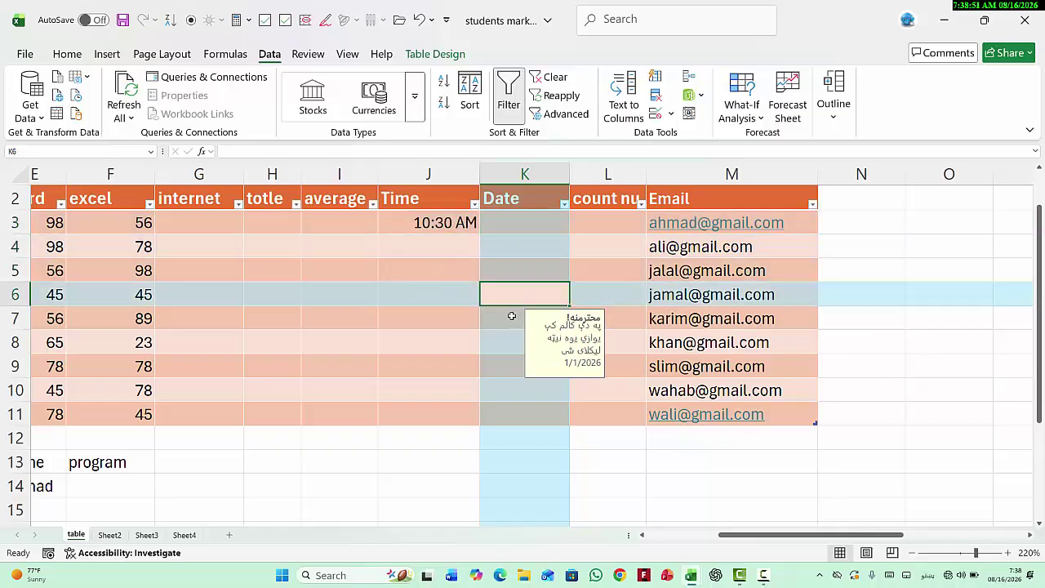
click(513, 316)
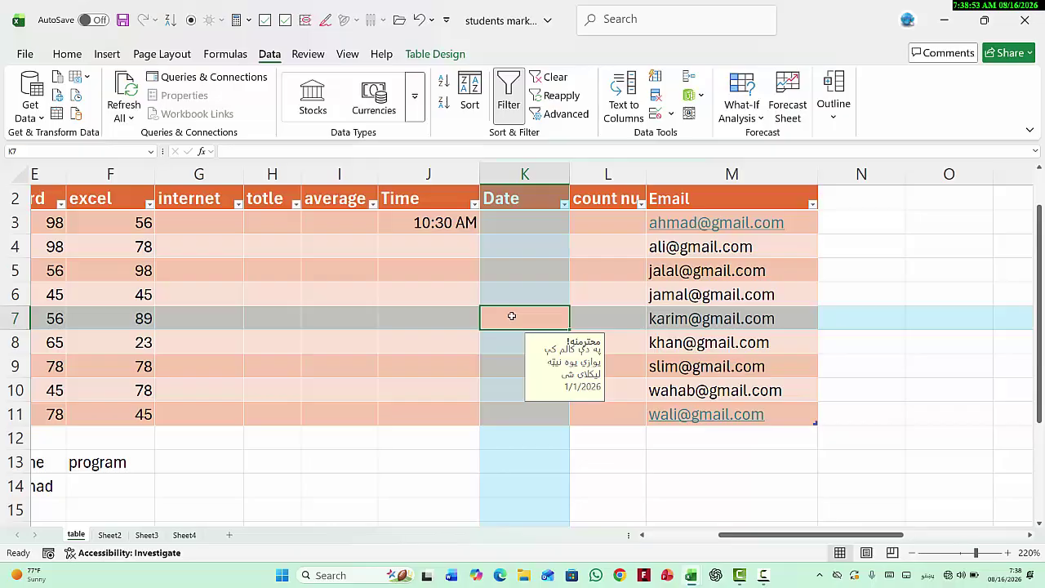
Try to enter the date 1/2/2026 in K3 and discard the entry
click(532, 227)
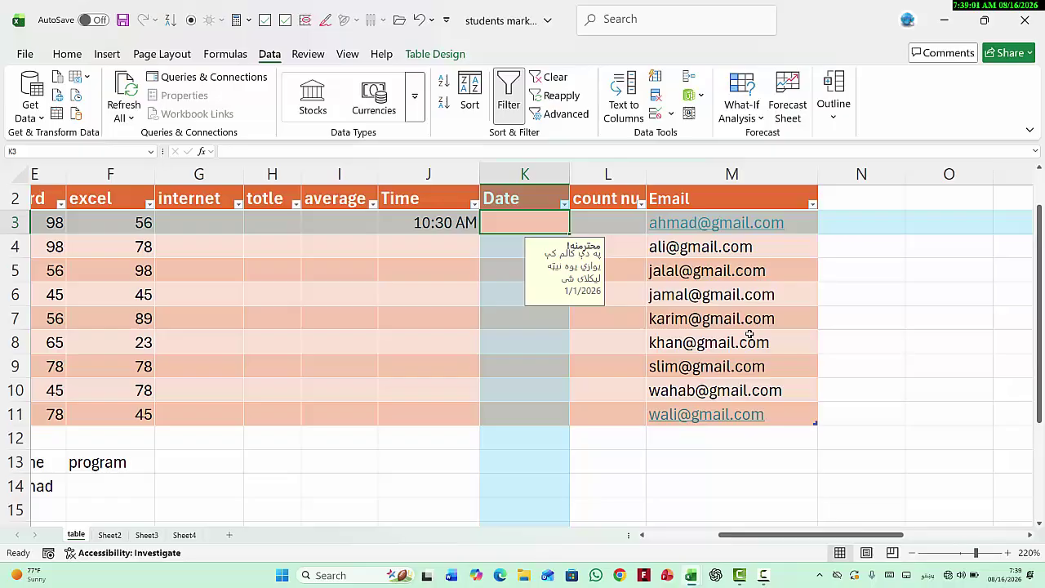
text(1/2/)
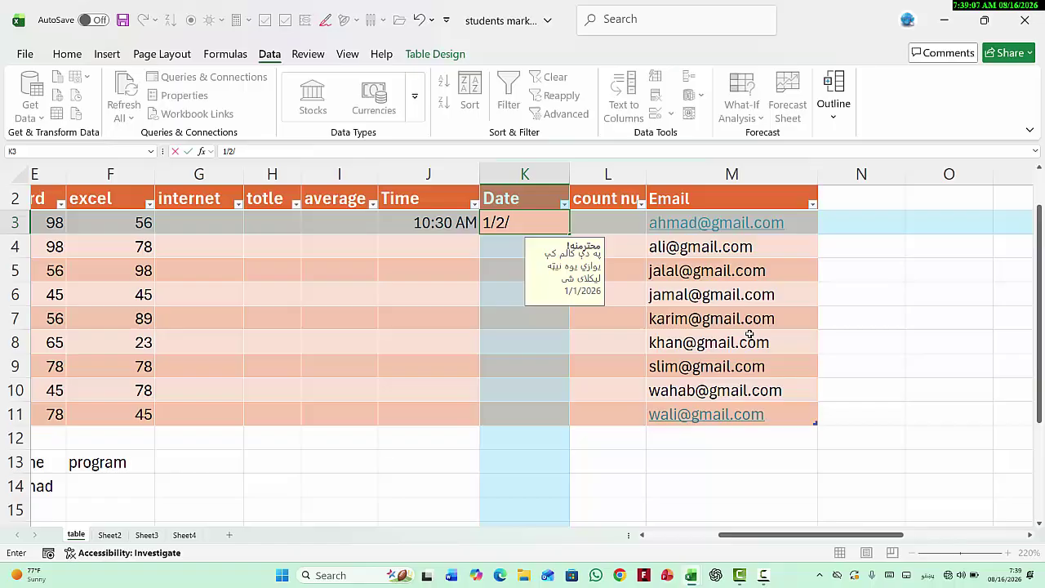
text(2026)
key(Return)
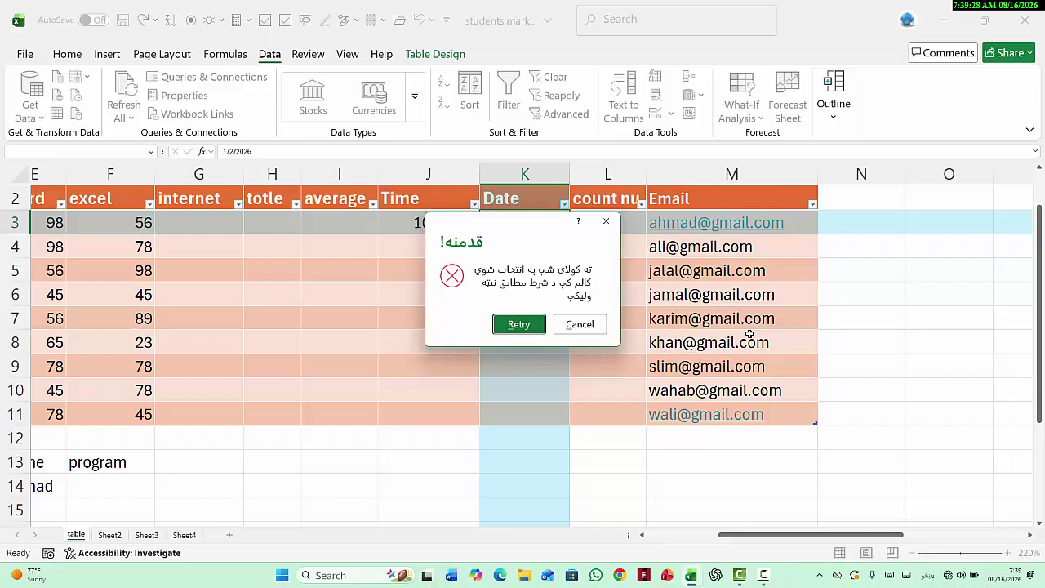
click(582, 326)
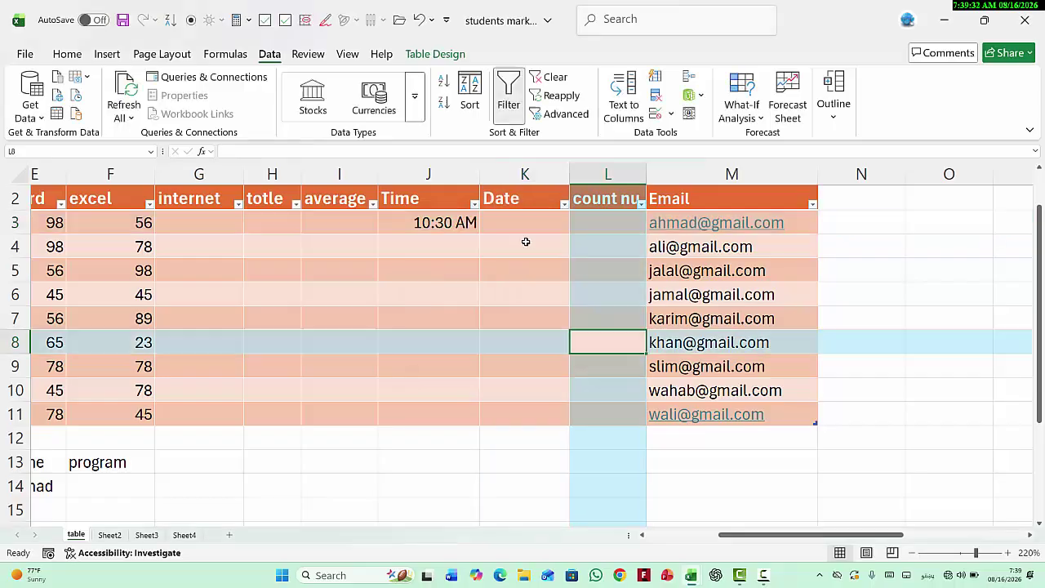
Open the error alert settings for cell K8 in the Date column
drag(526, 228, 522, 396)
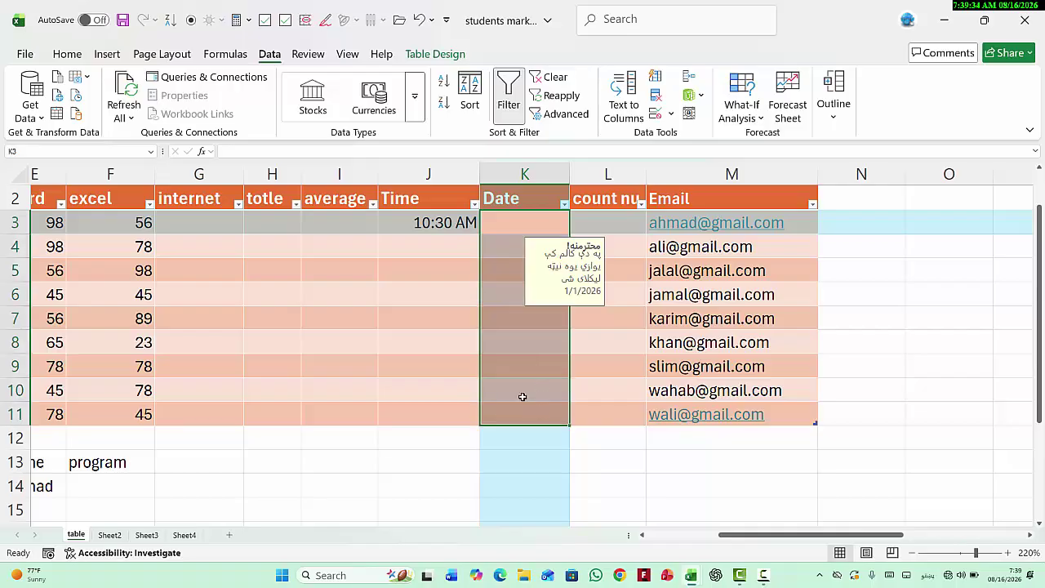
click(527, 361)
click(547, 343)
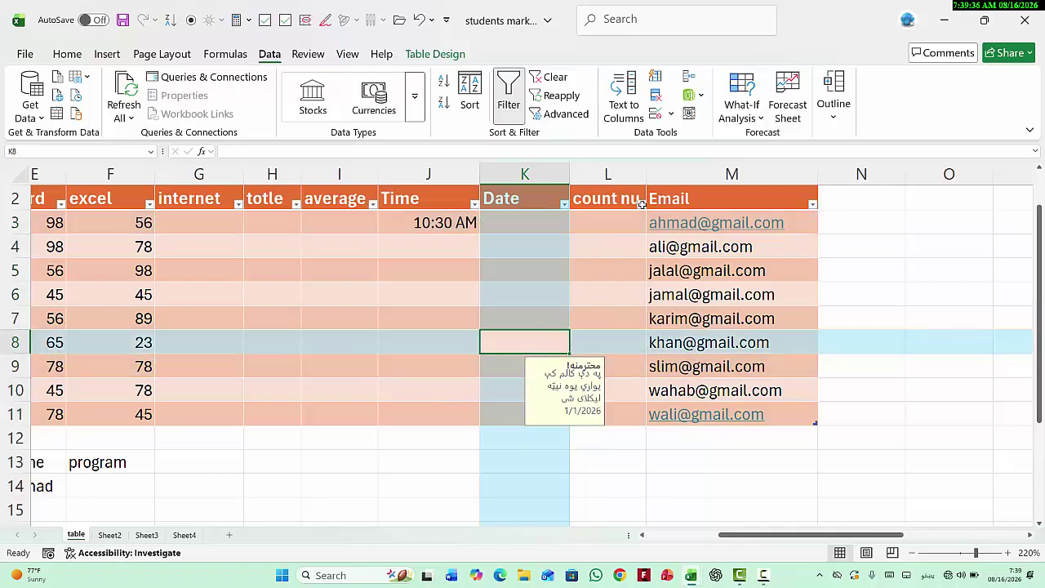
click(656, 113)
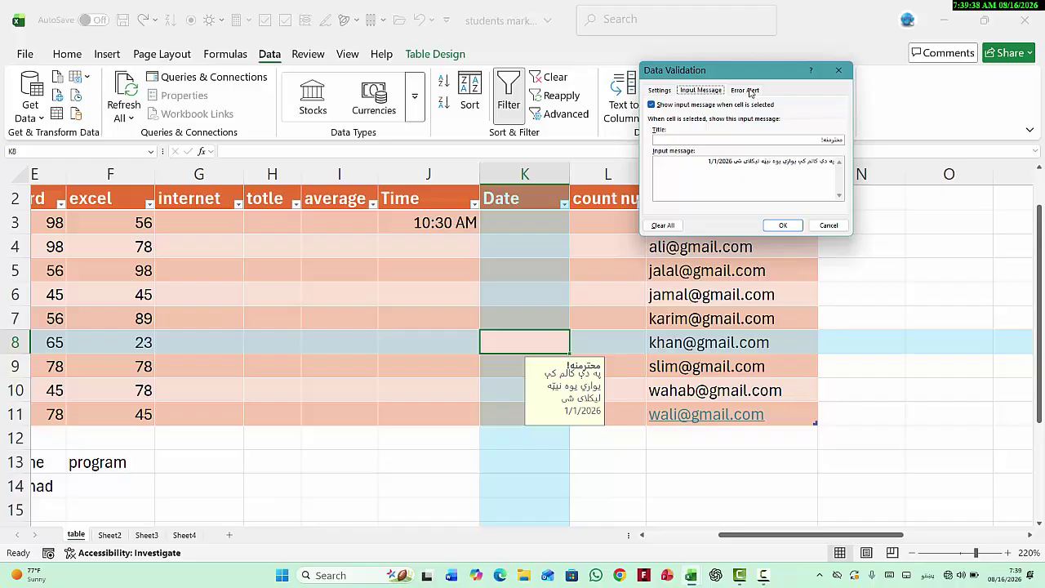
click(748, 91)
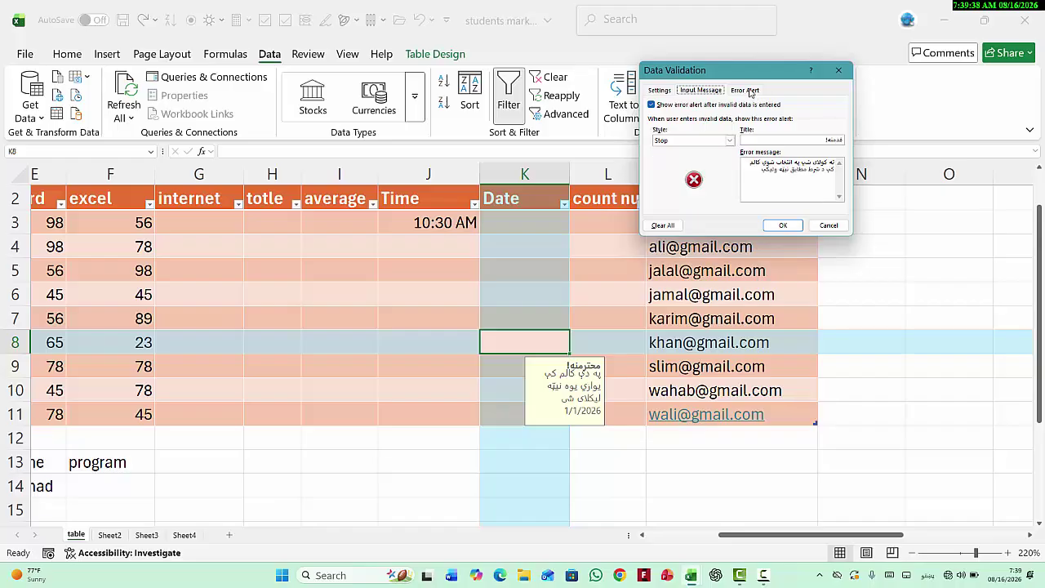
Set the error alert style for K8 to Information and apply it
click(686, 145)
click(667, 153)
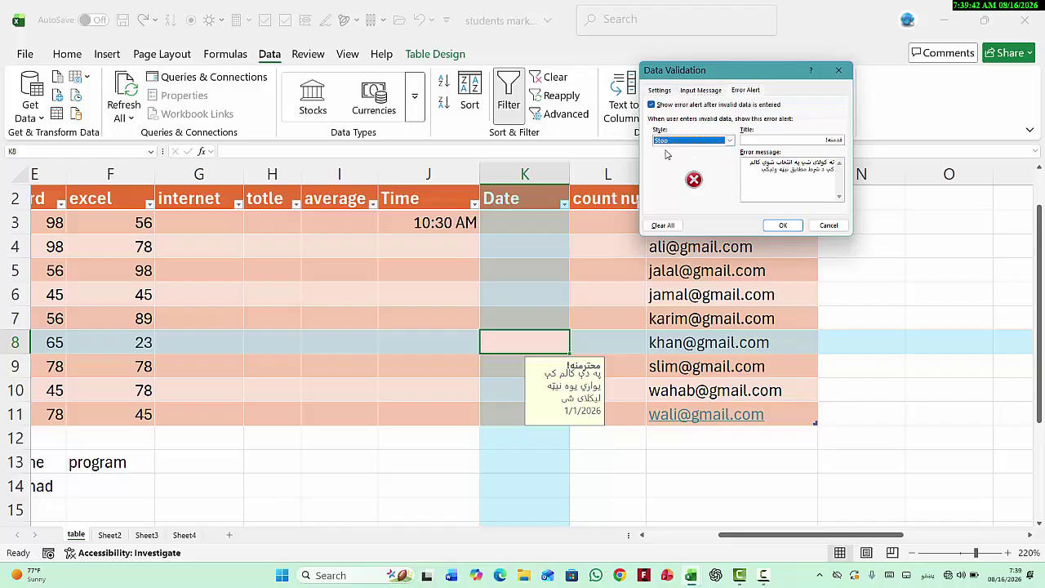
click(670, 144)
click(674, 152)
click(677, 144)
click(677, 164)
click(686, 140)
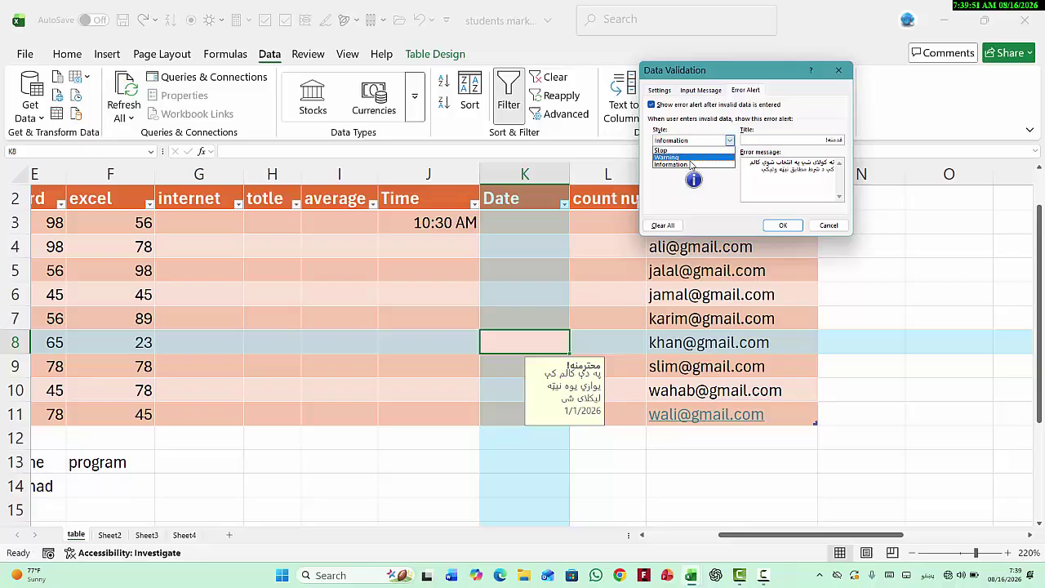
click(696, 204)
click(783, 226)
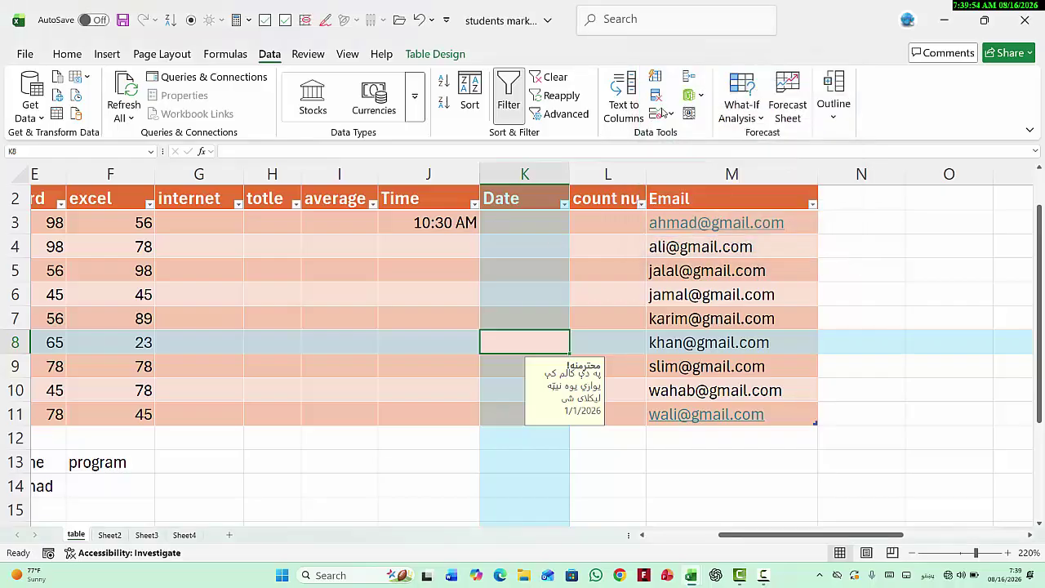
click(672, 113)
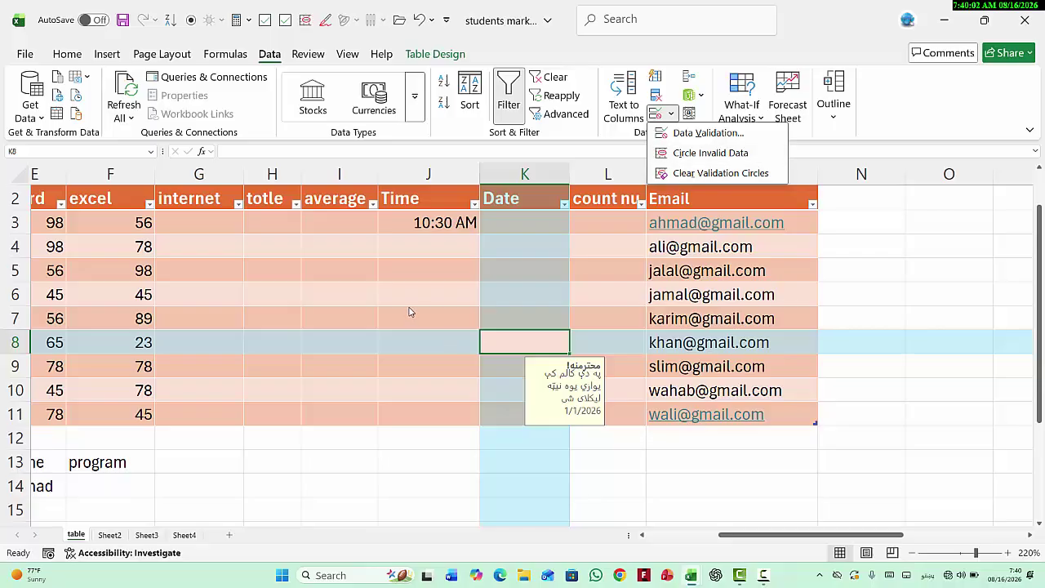
key(Escape)
click(835, 295)
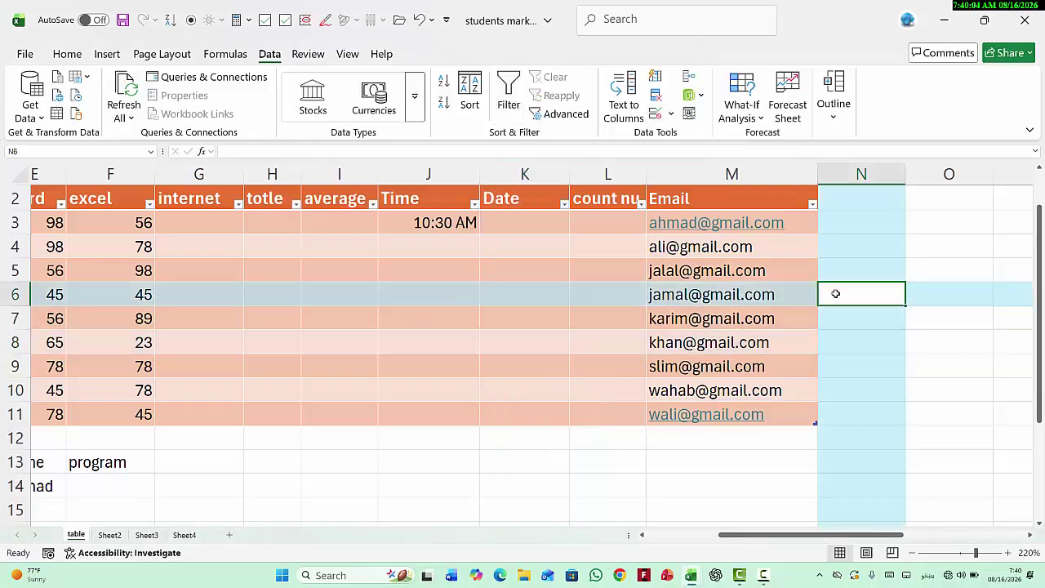
Open the data validation criteria for the marks in the excel column, F3:F11
scroll(691, 382, down, 3)
drag(823, 536, 822, 540)
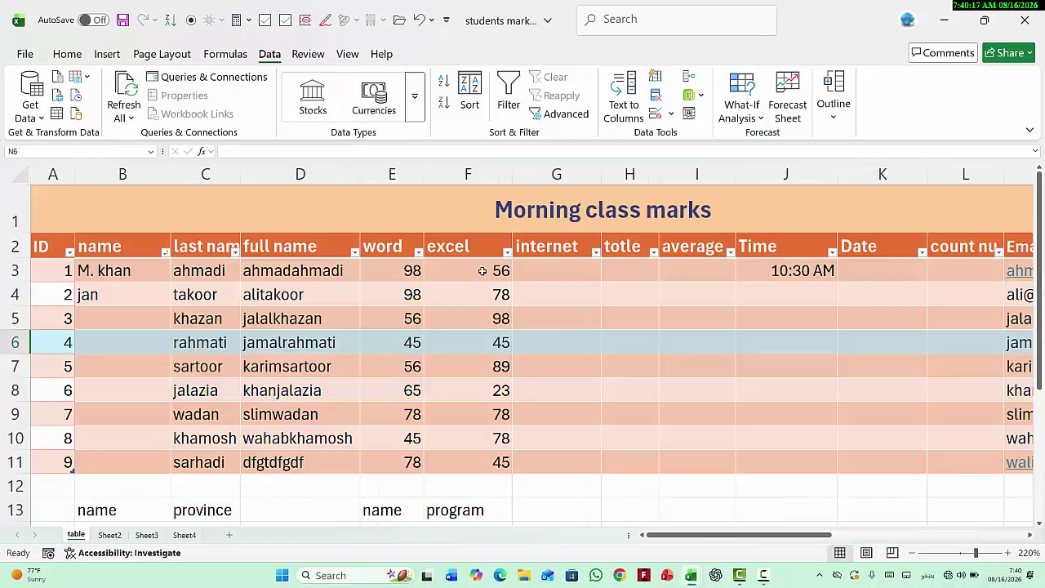
drag(483, 271, 479, 466)
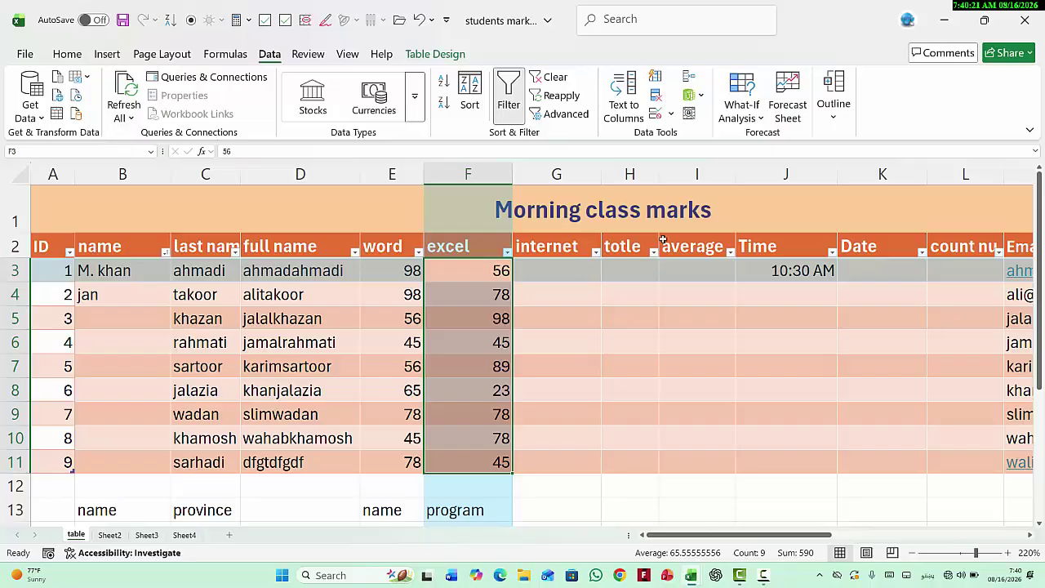
click(662, 113)
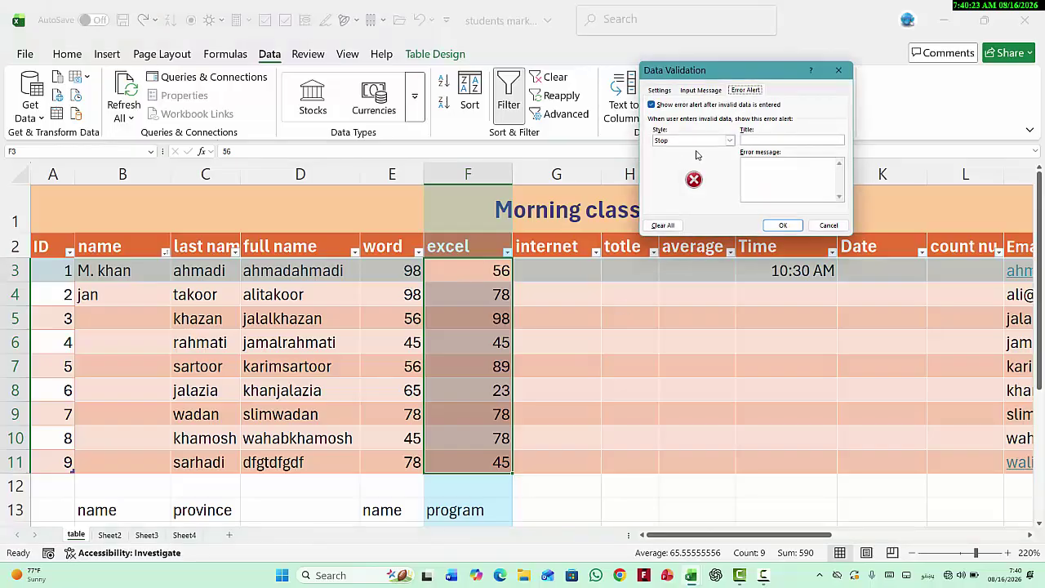
click(700, 142)
click(659, 90)
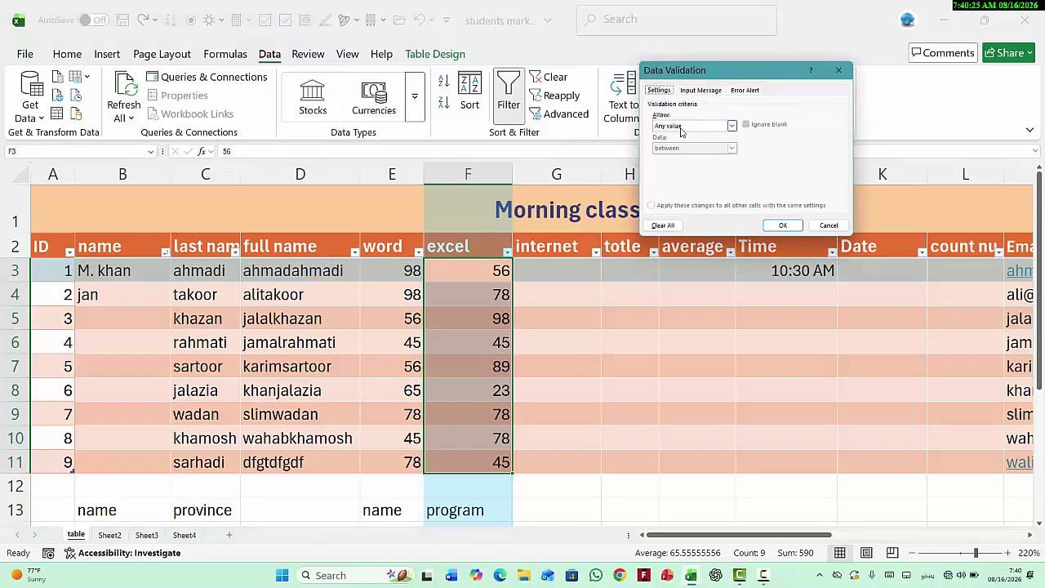
Restrict F3:F11 to whole numbers equal to 10 and apply the validation rule
click(682, 126)
click(684, 143)
click(681, 126)
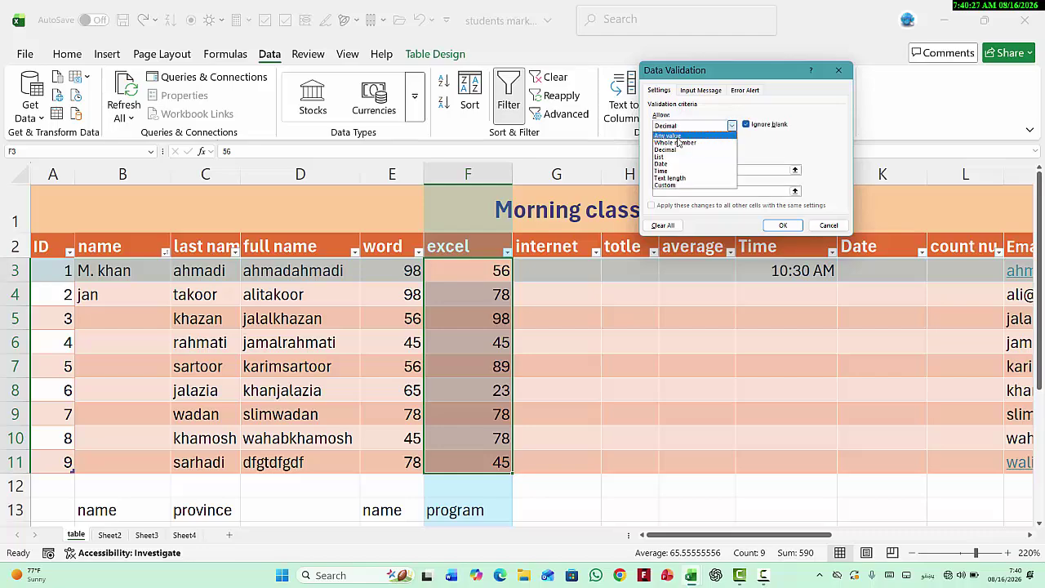
click(685, 143)
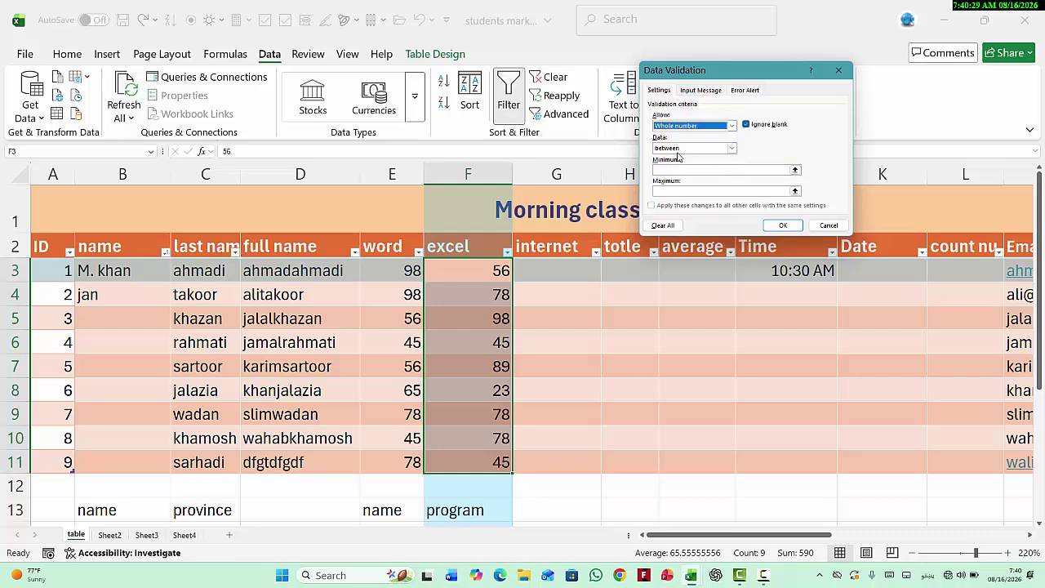
click(684, 150)
click(666, 172)
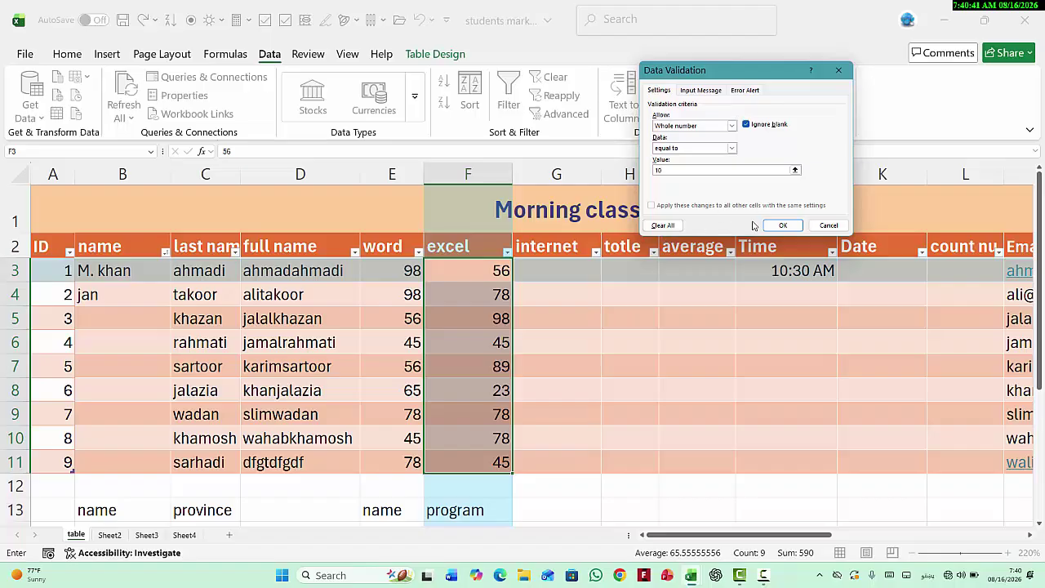
click(783, 225)
click(625, 387)
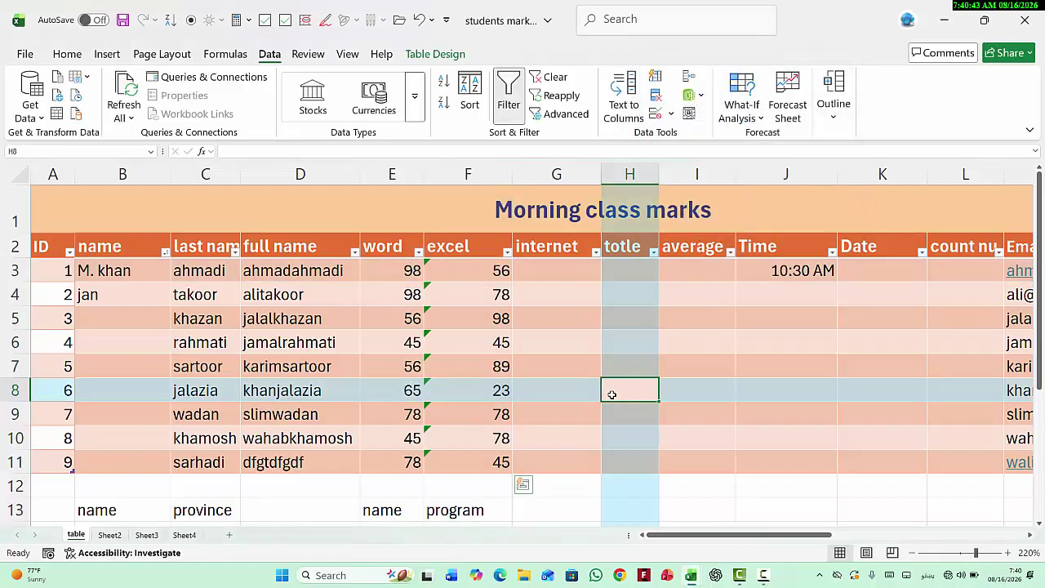
Circle the invalid data among the marks in the excel column, F3:F11
click(475, 269)
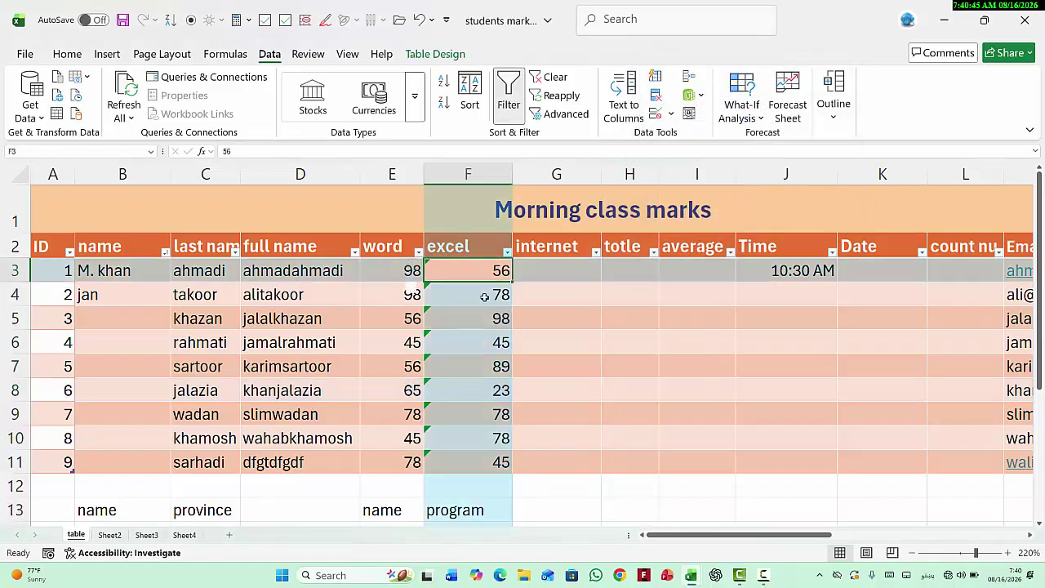
click(482, 296)
click(487, 310)
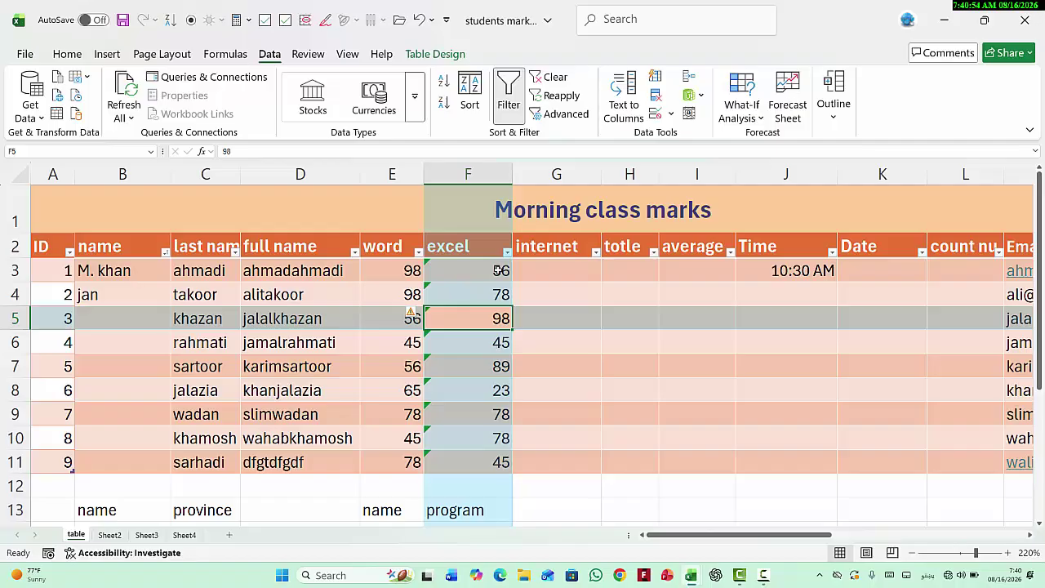
drag(498, 271, 486, 457)
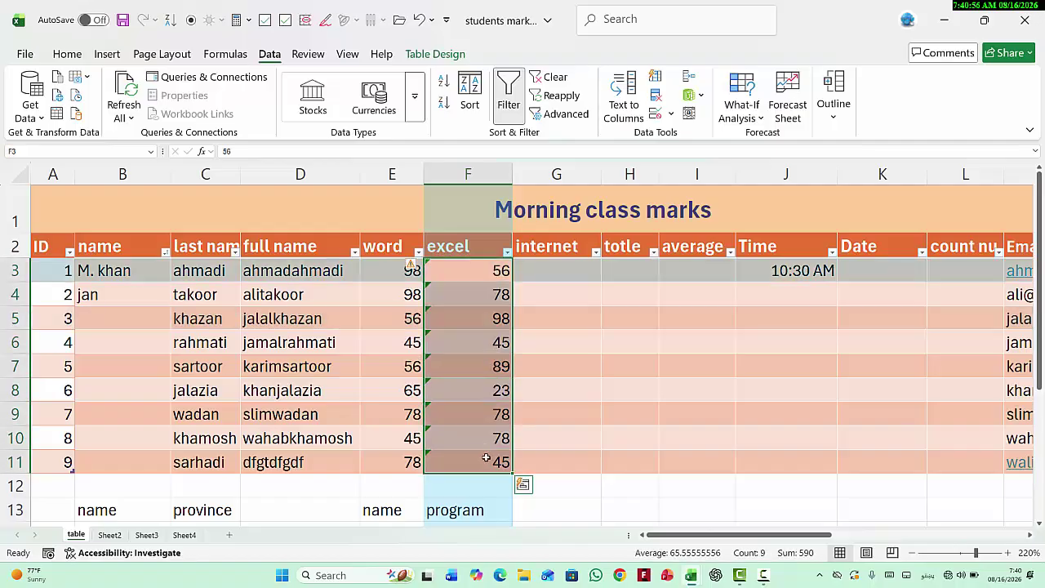
click(671, 116)
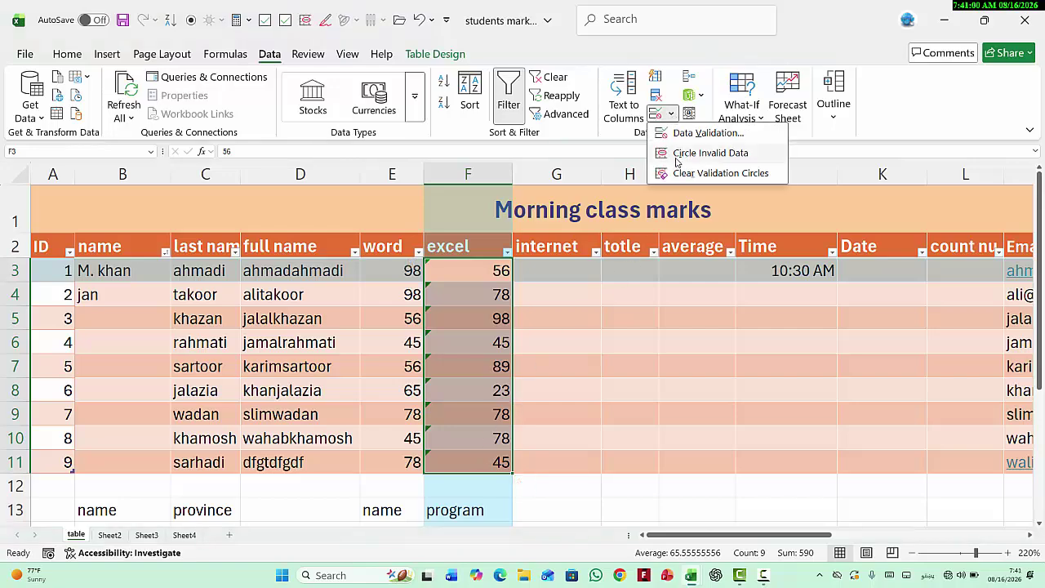
click(709, 152)
click(558, 367)
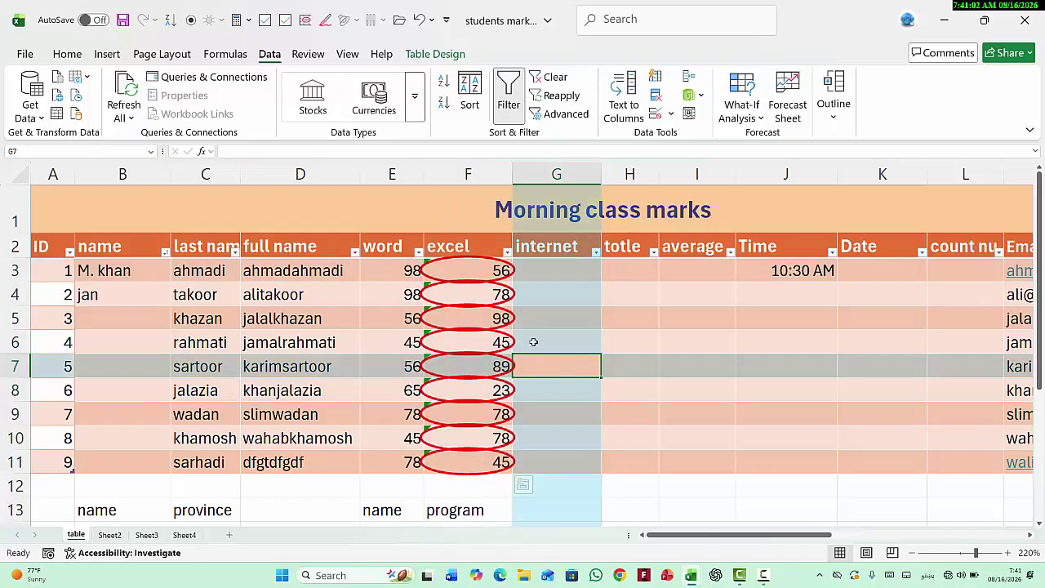
Replace the first student's excel mark in F3 with 10 to satisfy the validation rule
drag(482, 273, 490, 462)
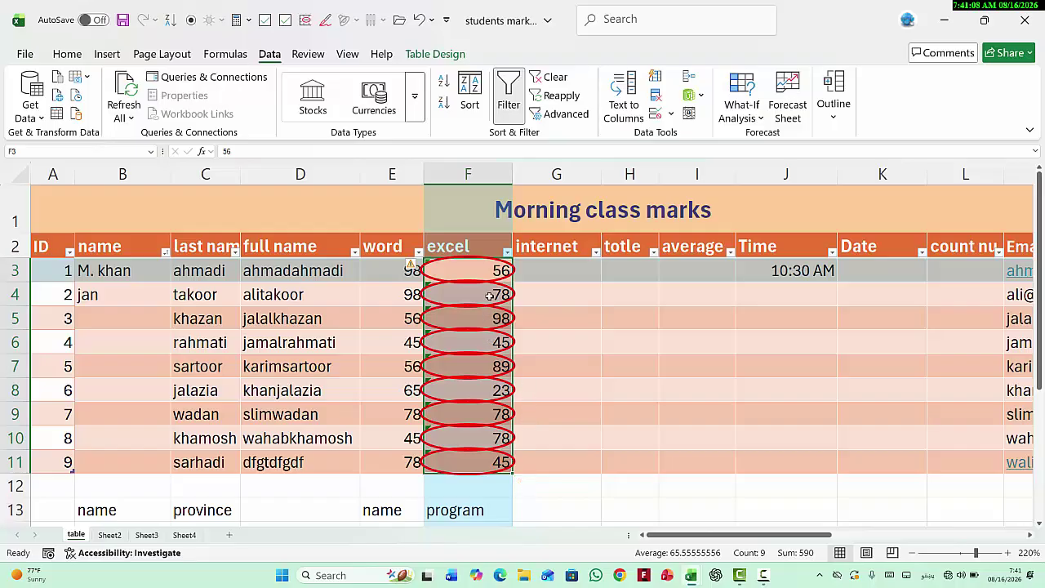
click(454, 276)
text(10)
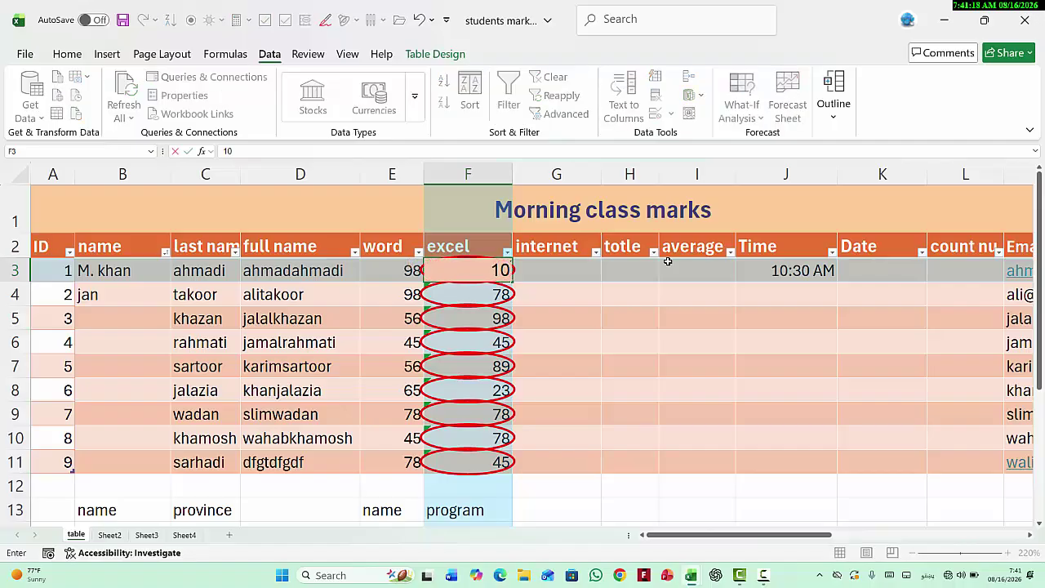
key(Return)
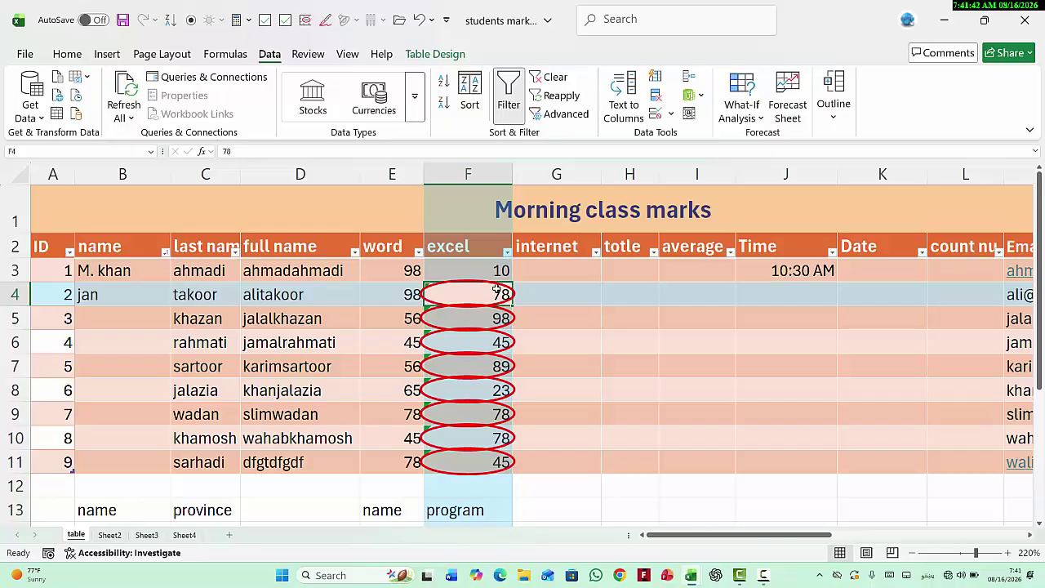
Reapply the invalid data circles to the excel marks in F3:F11
drag(494, 271, 467, 459)
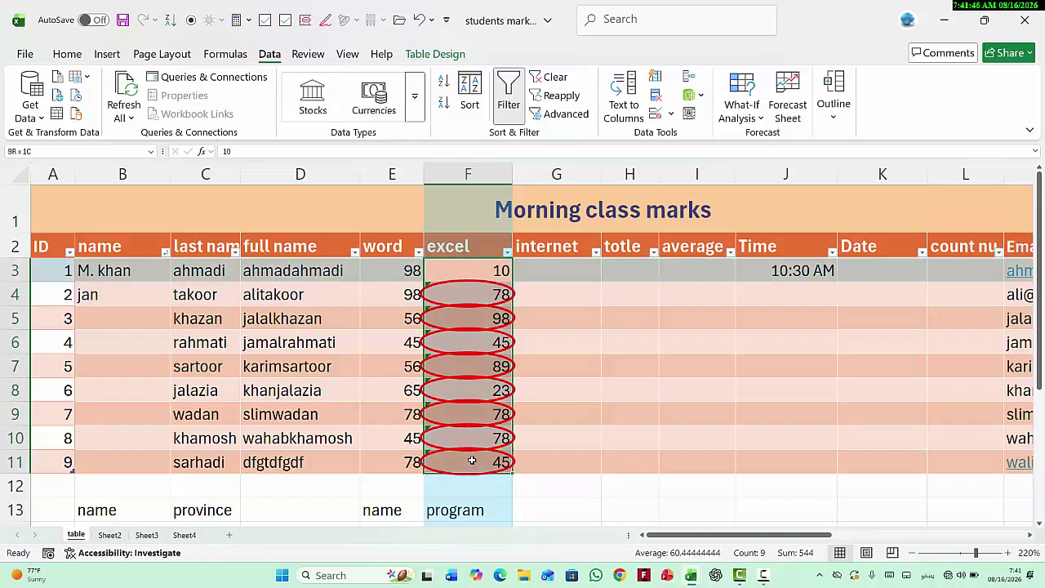
click(672, 117)
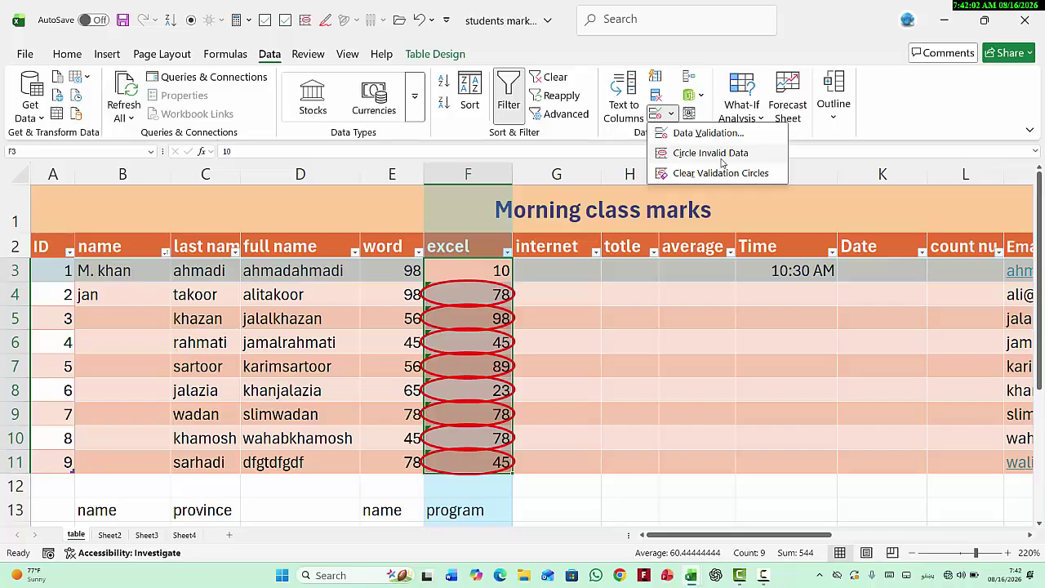
click(723, 160)
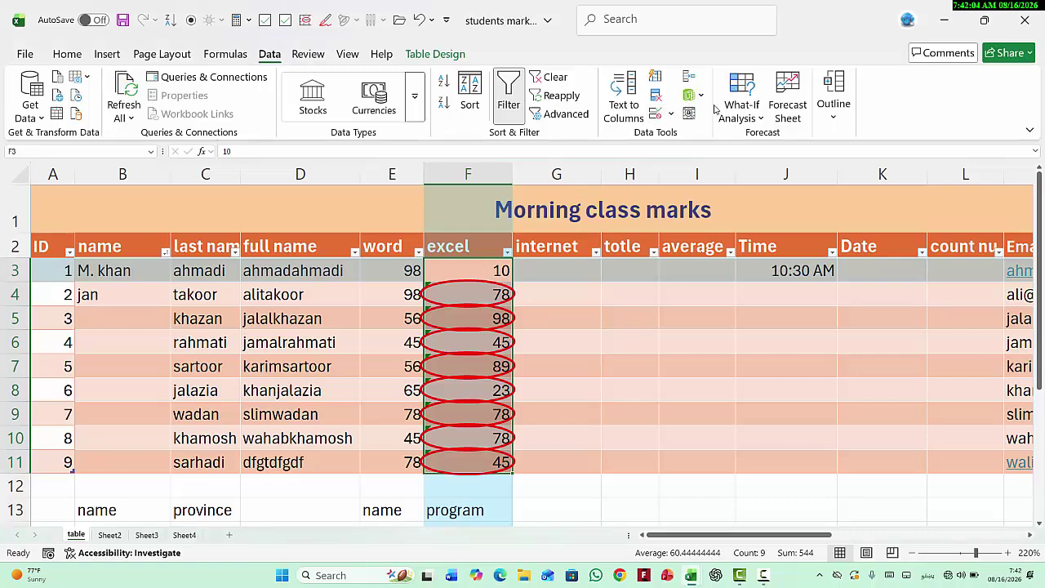
Clear the validation circles from the excel column marks and deselect the range
click(672, 115)
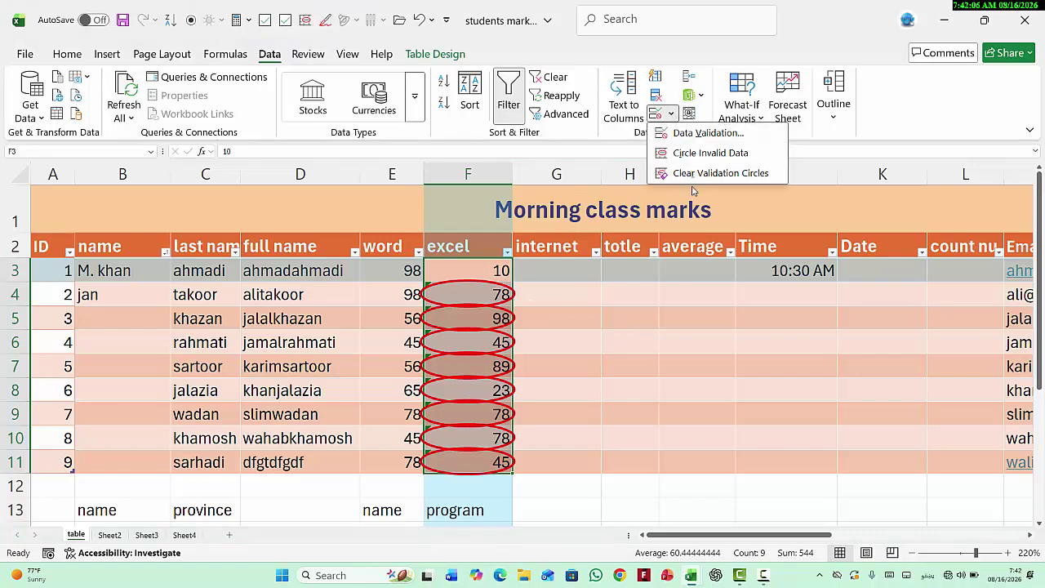
click(747, 180)
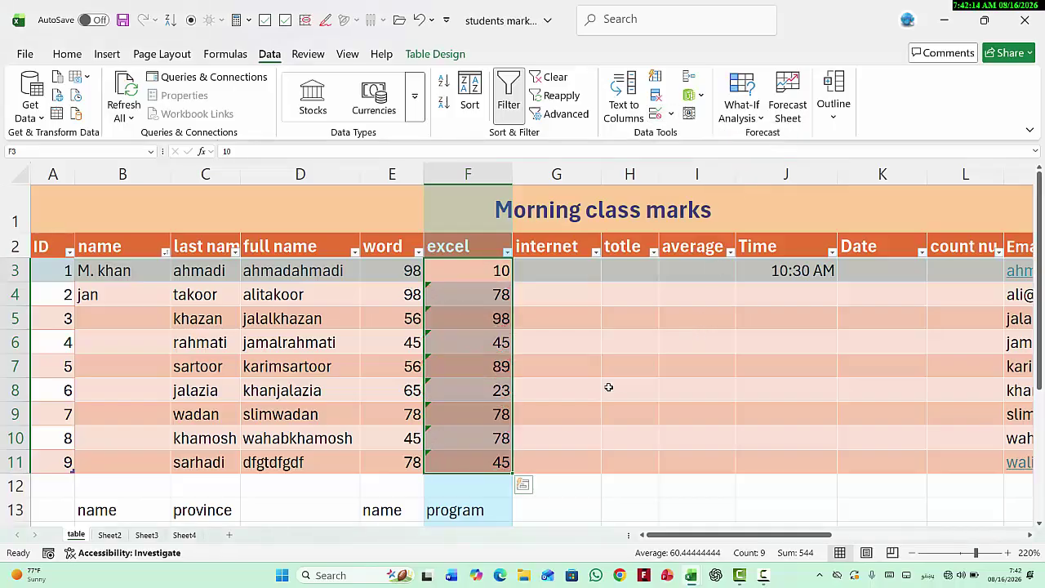
click(479, 277)
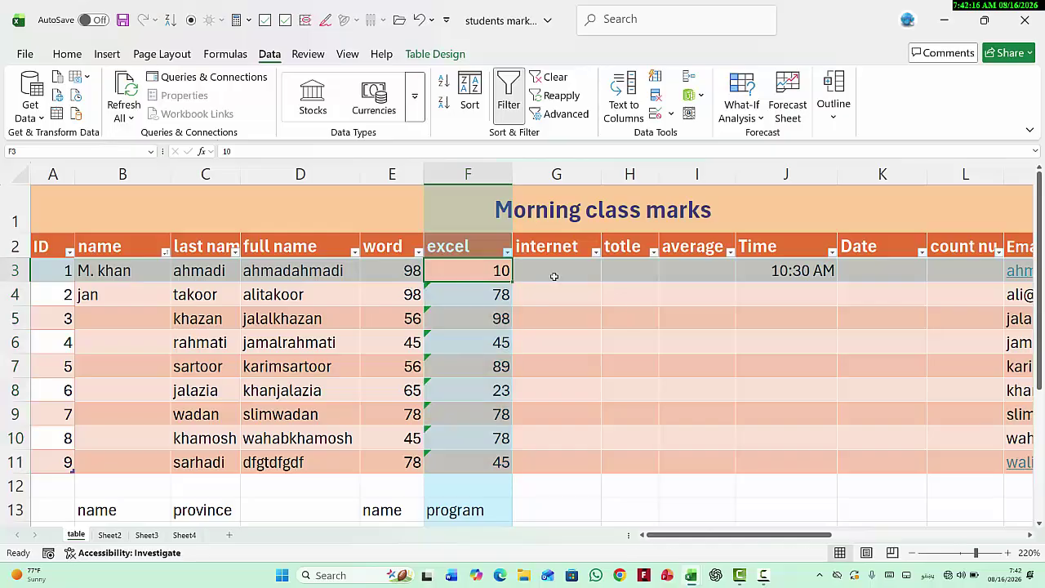
click(562, 320)
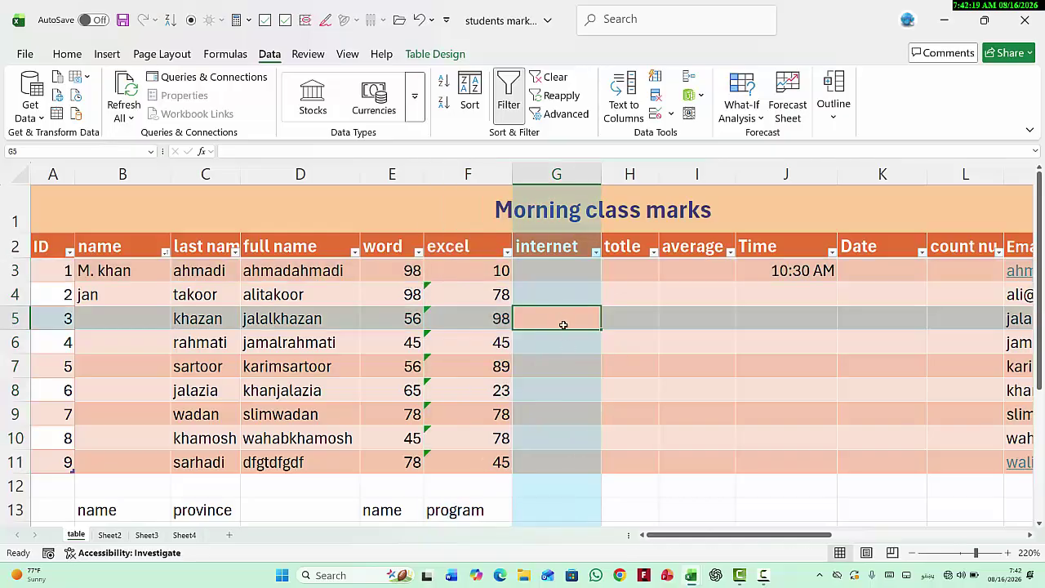
click(557, 393)
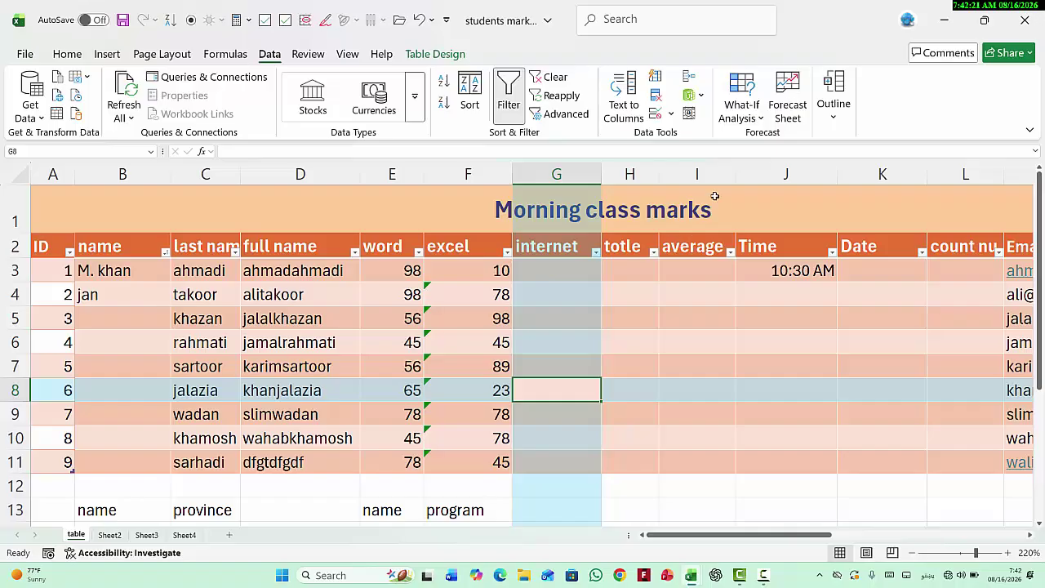